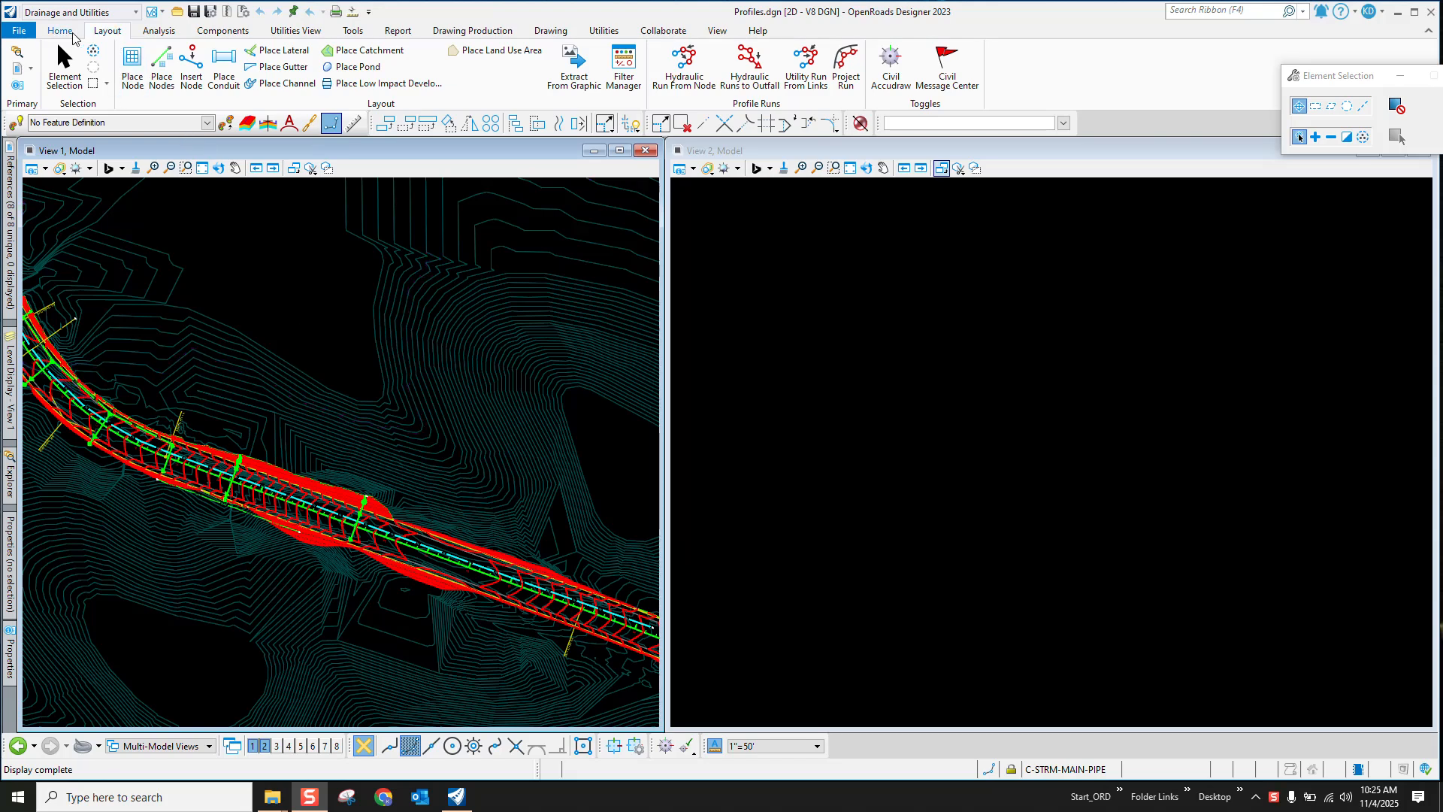
Step: Review the Base Analysis entry in the drainage solver's calculation options and close them
{"action": "left_click", "coordinate": [67, 32]}
{"action": "left_click", "coordinate": [161, 32]}
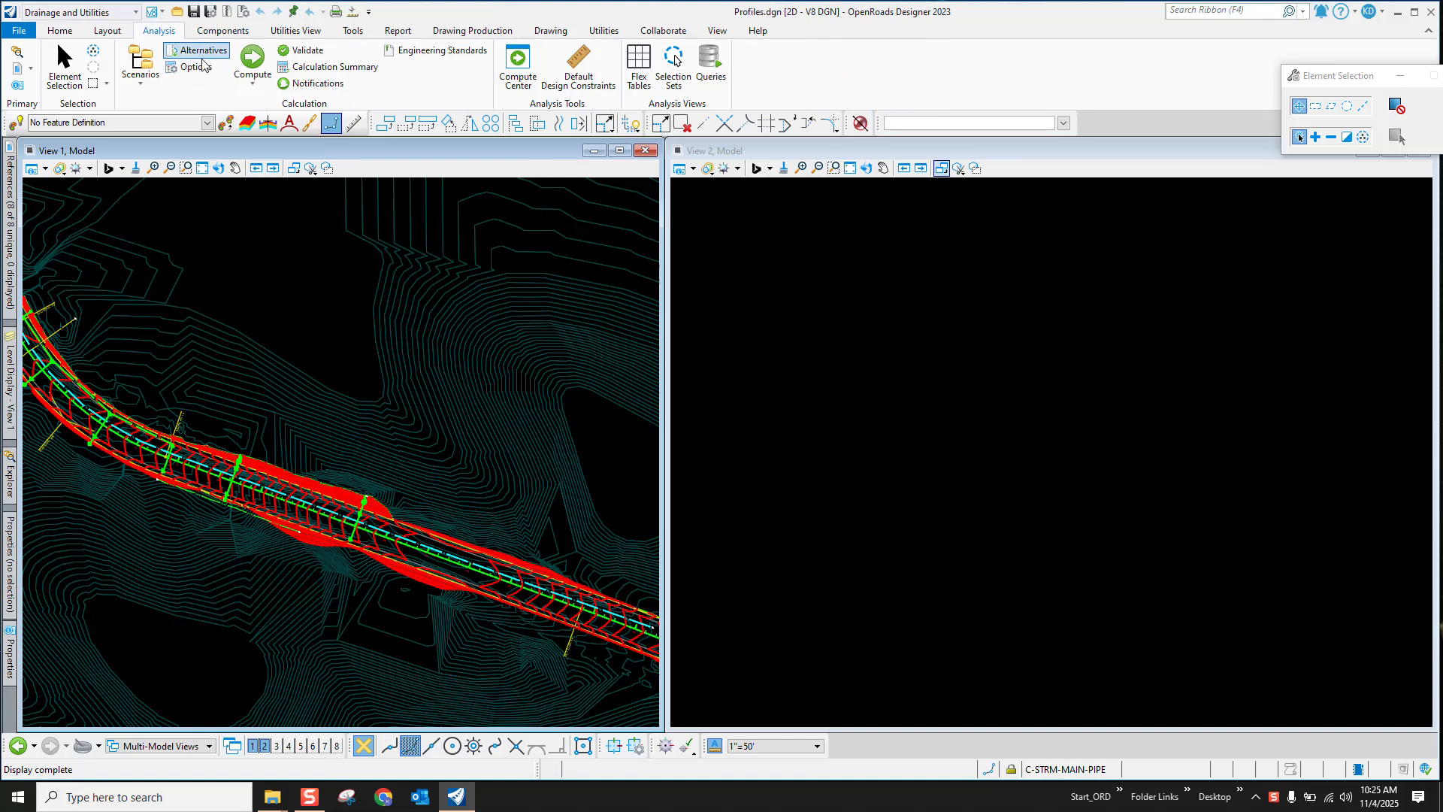
{"action": "left_click", "coordinate": [194, 67]}
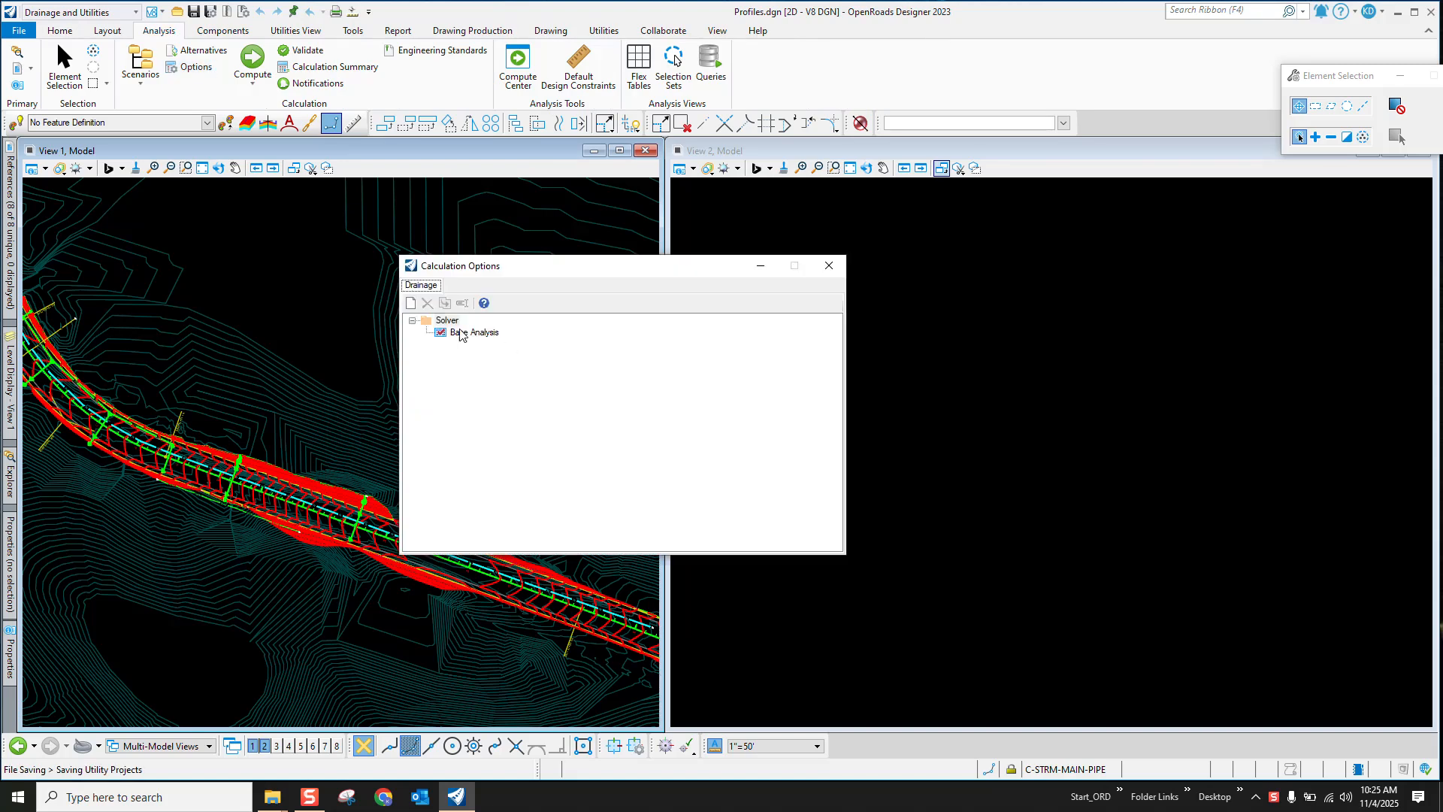
{"action": "double_click", "coordinate": [460, 333]}
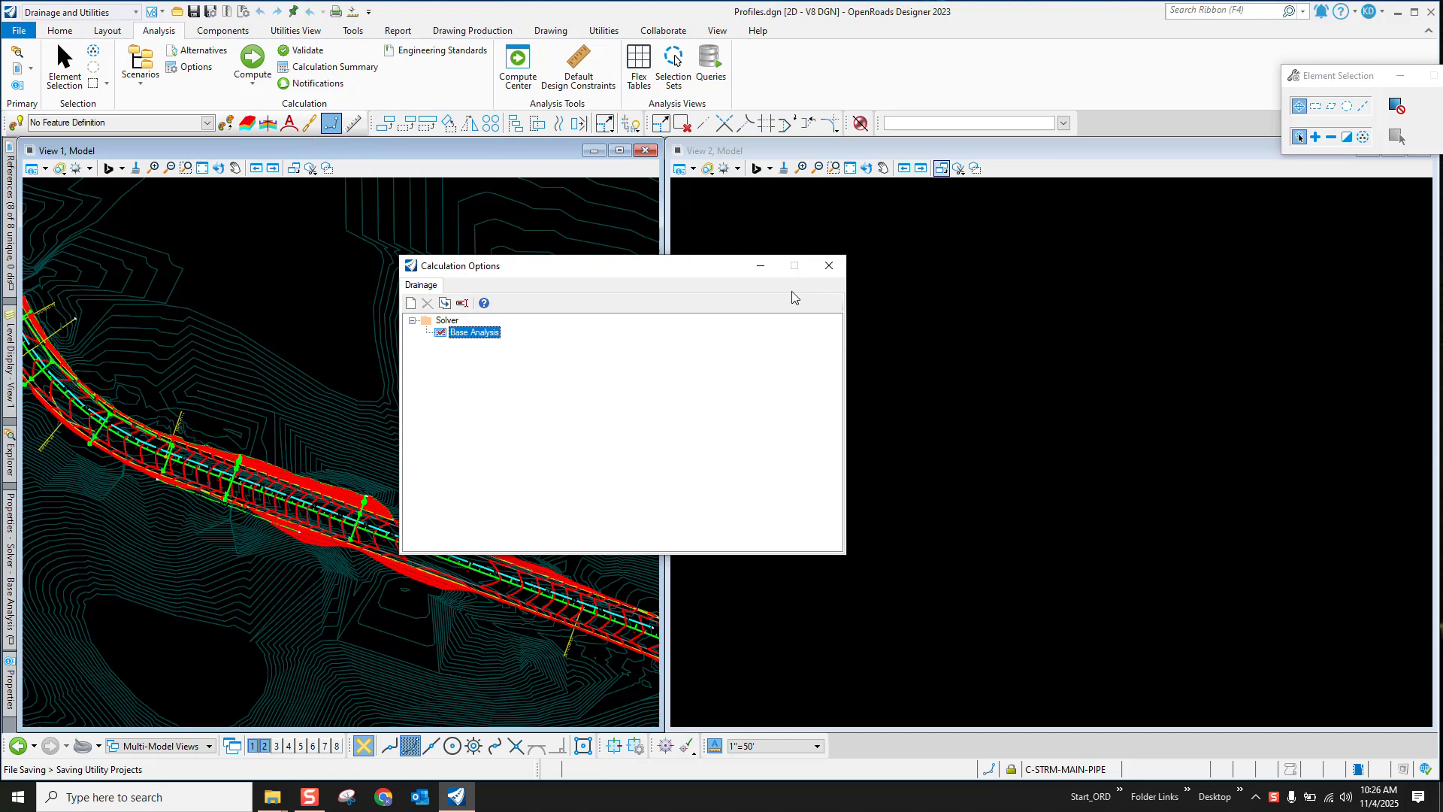
{"action": "left_click", "coordinate": [829, 266]}
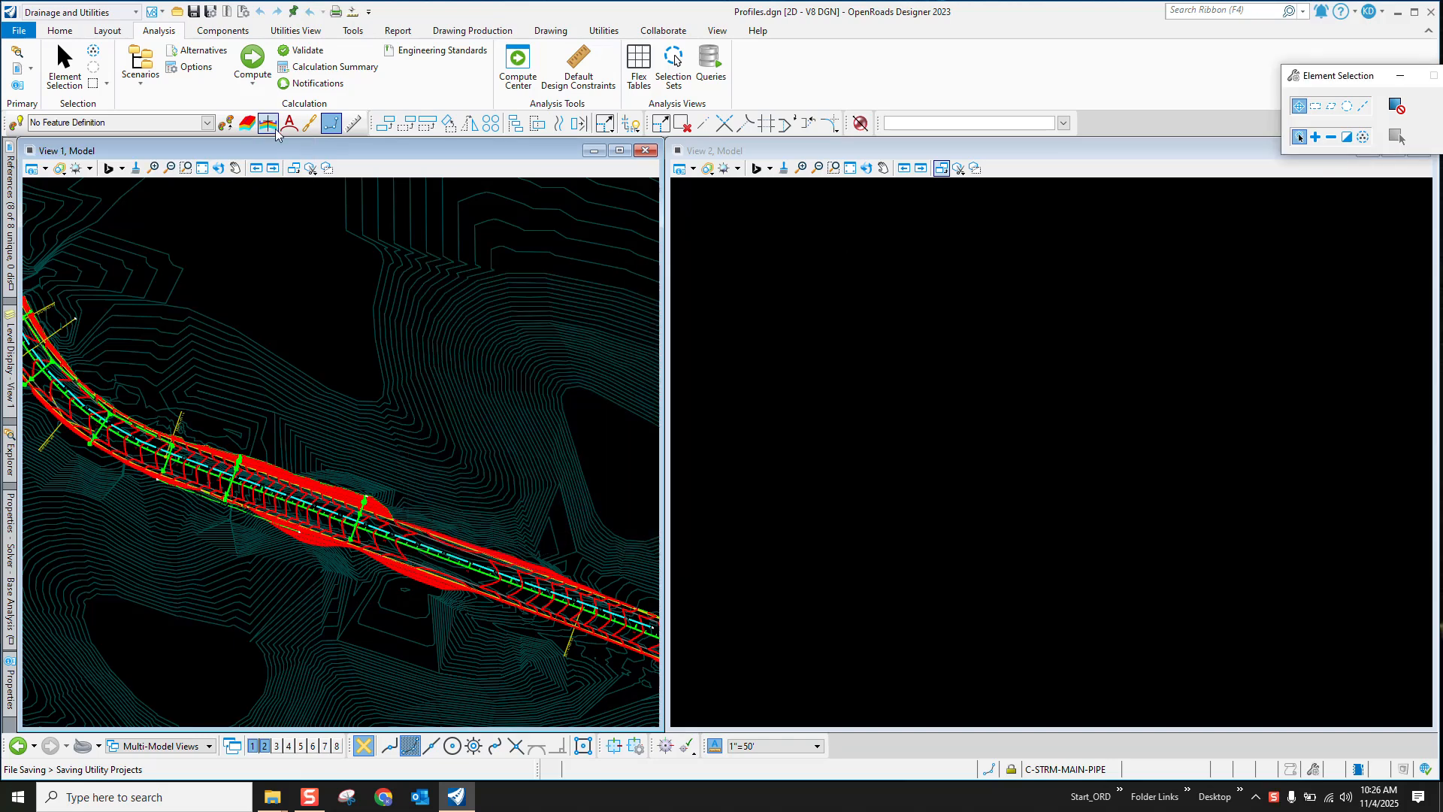
Step: Compute the Proposed Conditions - 10 Yr drainage scenario, read through the calculation summary and close it
{"action": "left_click", "coordinate": [253, 58]}
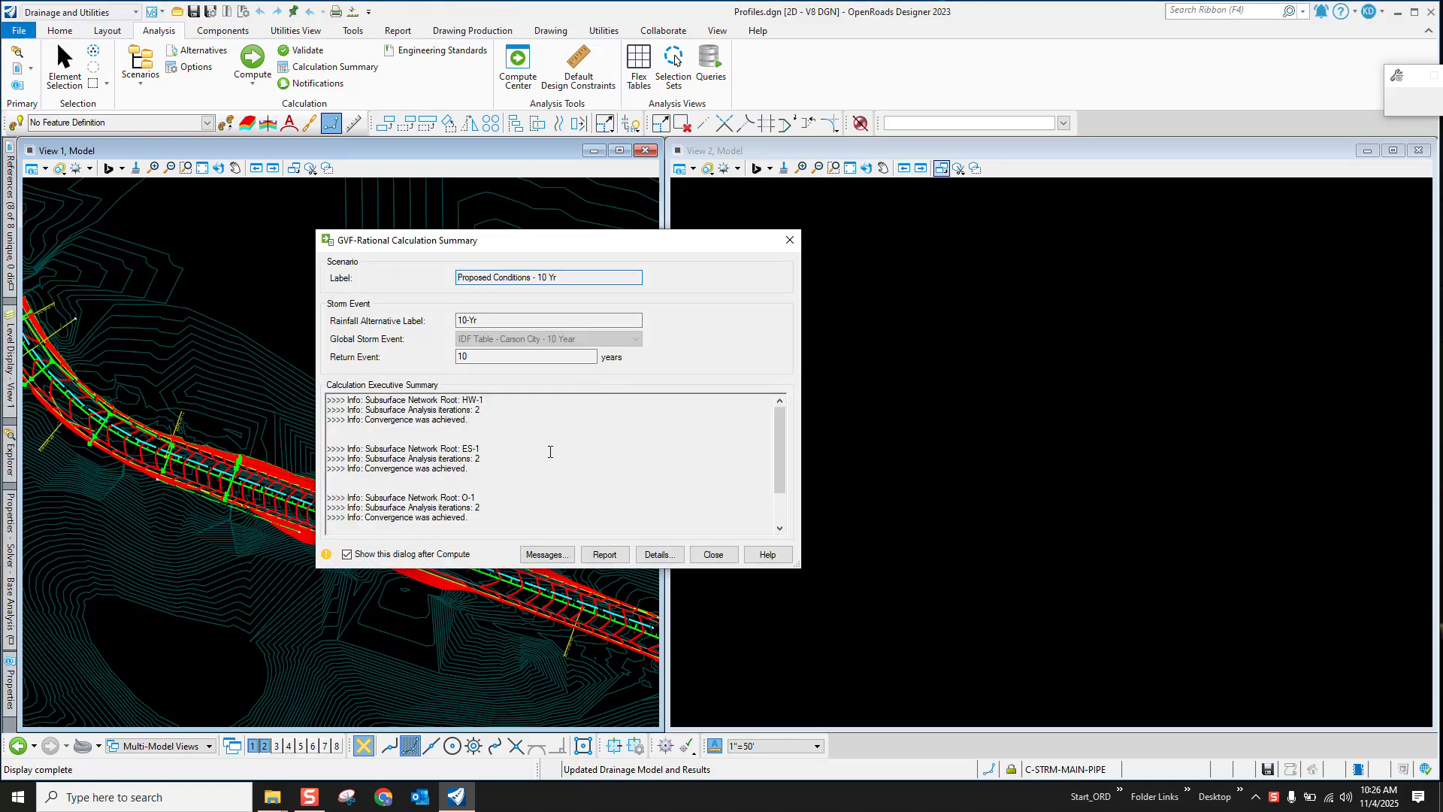
{"action": "scroll", "coordinate": [650, 520], "scroll_direction": "down", "scroll_amount": 2}
{"action": "left_click", "coordinate": [713, 555]}
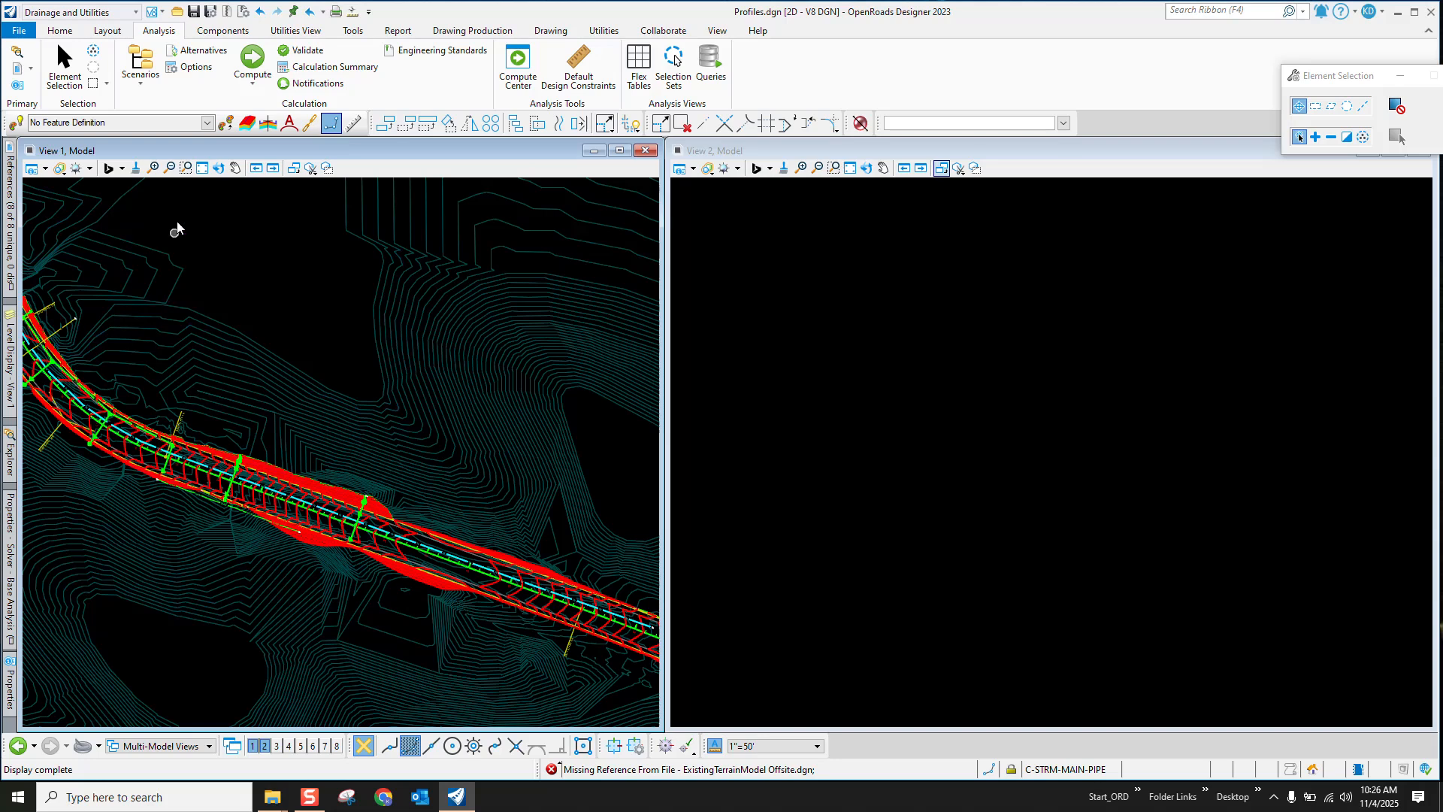
Step: Set the active feature definition to Drainage Baseline and turn on use of the active feature
{"action": "left_click", "coordinate": [208, 123]}
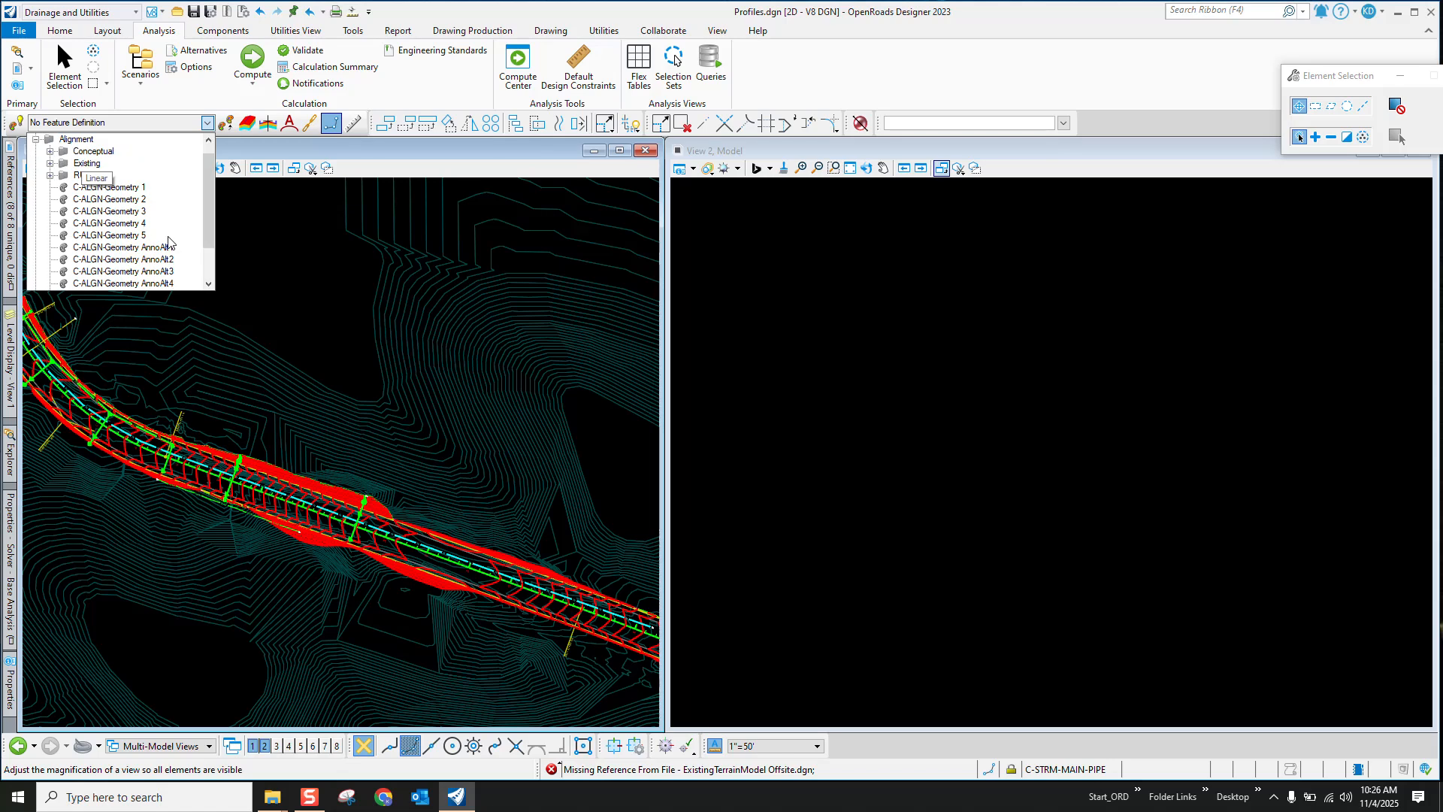
{"action": "scroll", "coordinate": [105, 270], "scroll_direction": "down", "scroll_amount": 3}
{"action": "left_click", "coordinate": [107, 272]}
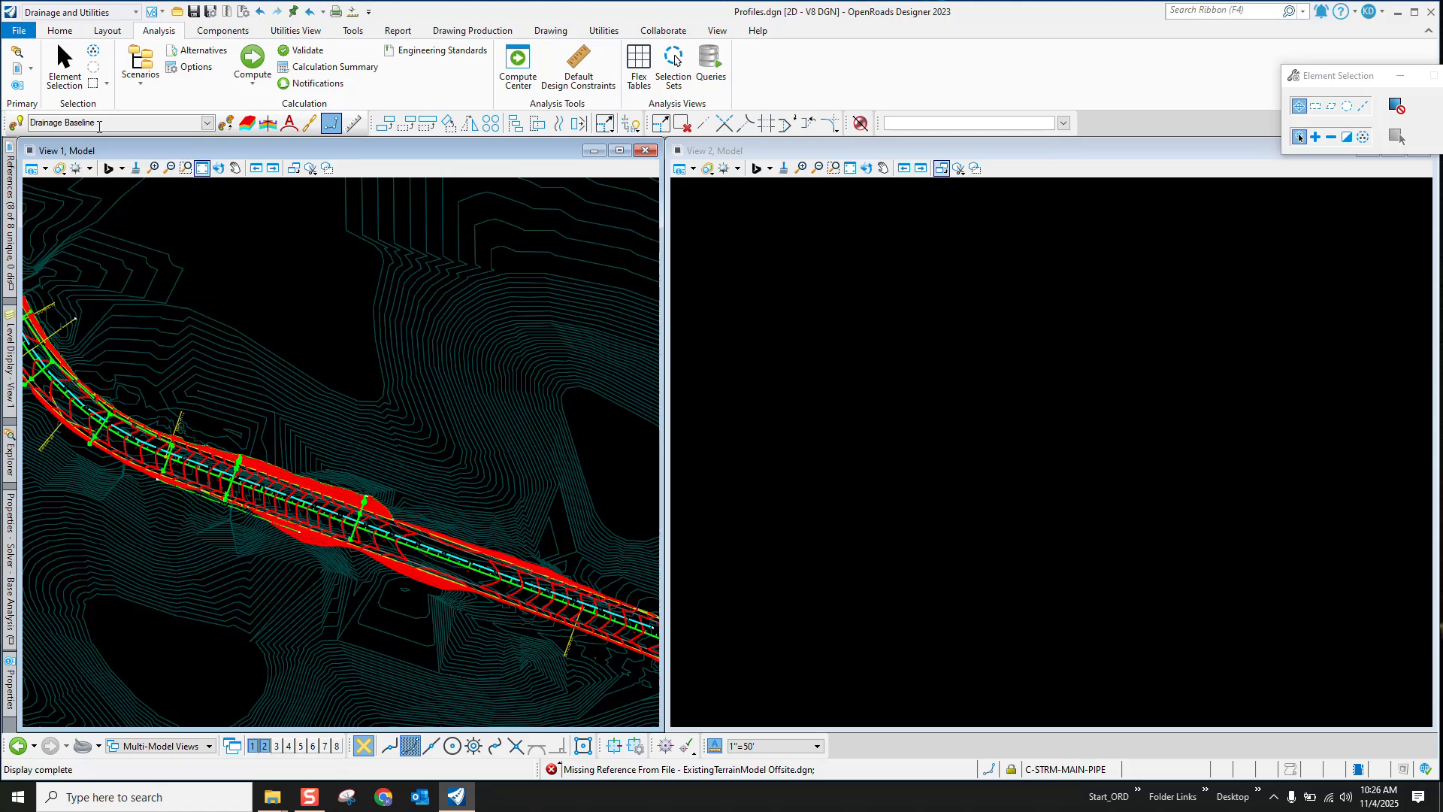
{"action": "left_click", "coordinate": [18, 124]}
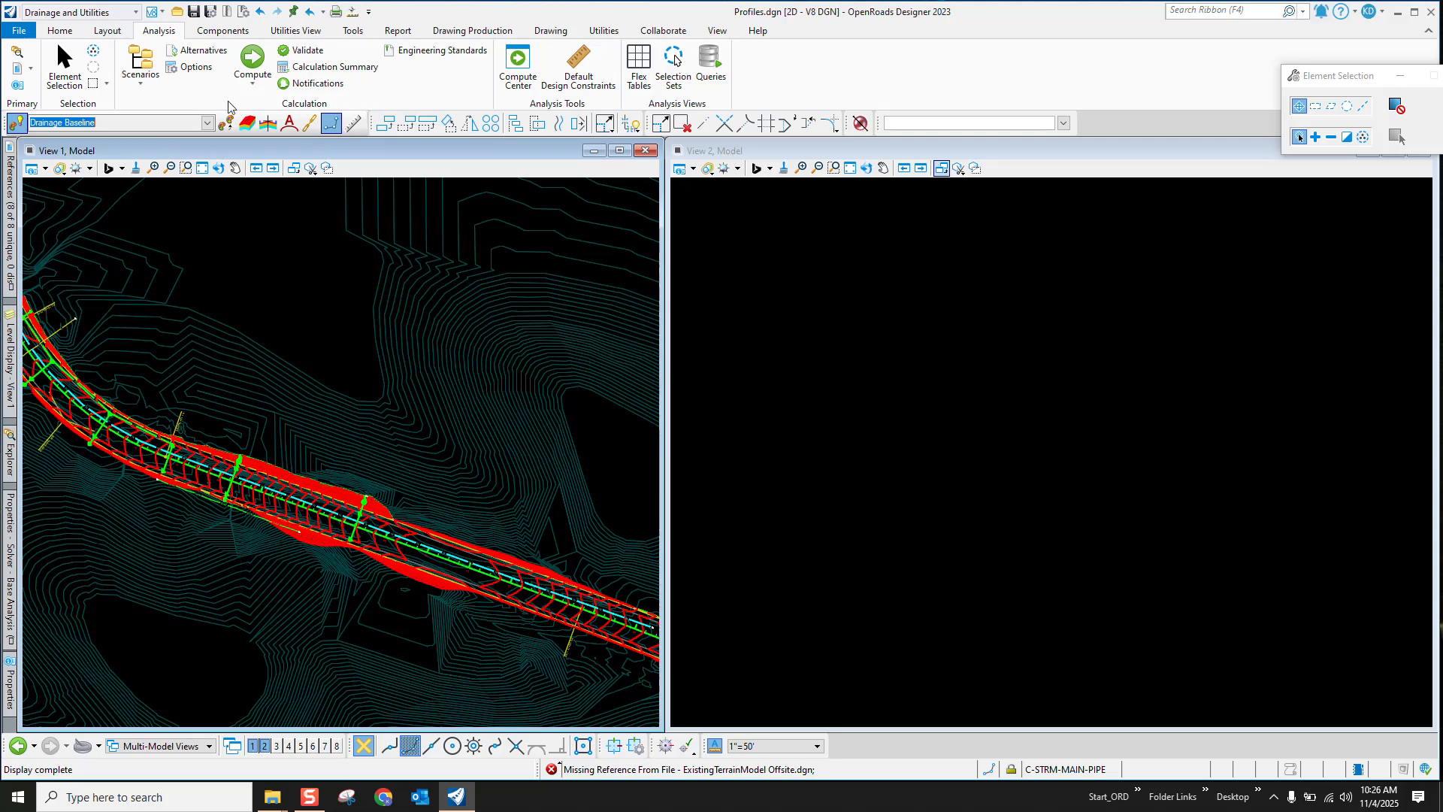
Step: Create a hydraulic run to the outfall of the storm pipe crossing between stations 23 and 24, and accept the profile run
{"action": "left_click", "coordinate": [107, 31]}
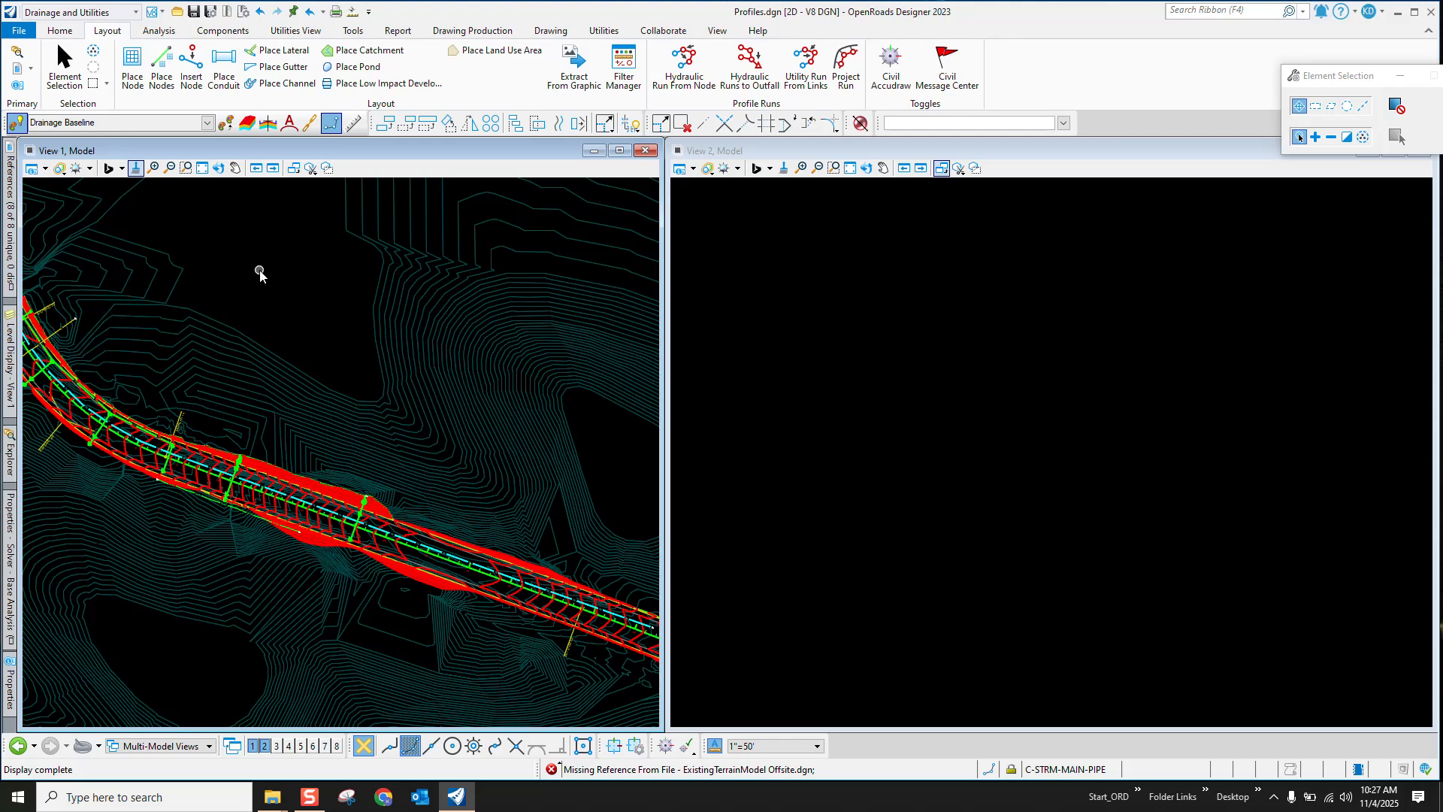
{"action": "scroll", "coordinate": [259, 260], "scroll_direction": "down", "scroll_amount": 2}
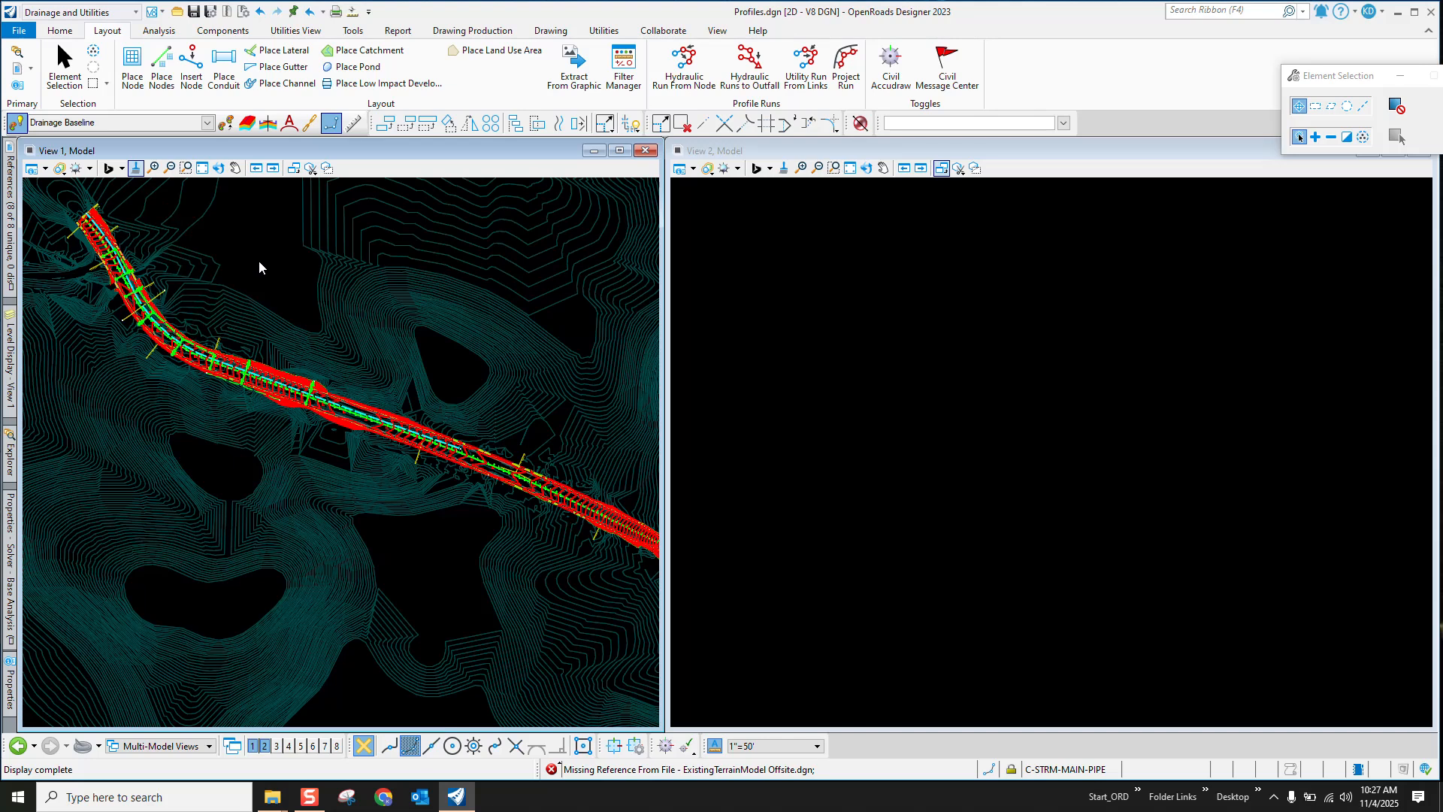
{"action": "scroll", "coordinate": [194, 296], "scroll_direction": "up", "scroll_amount": 1}
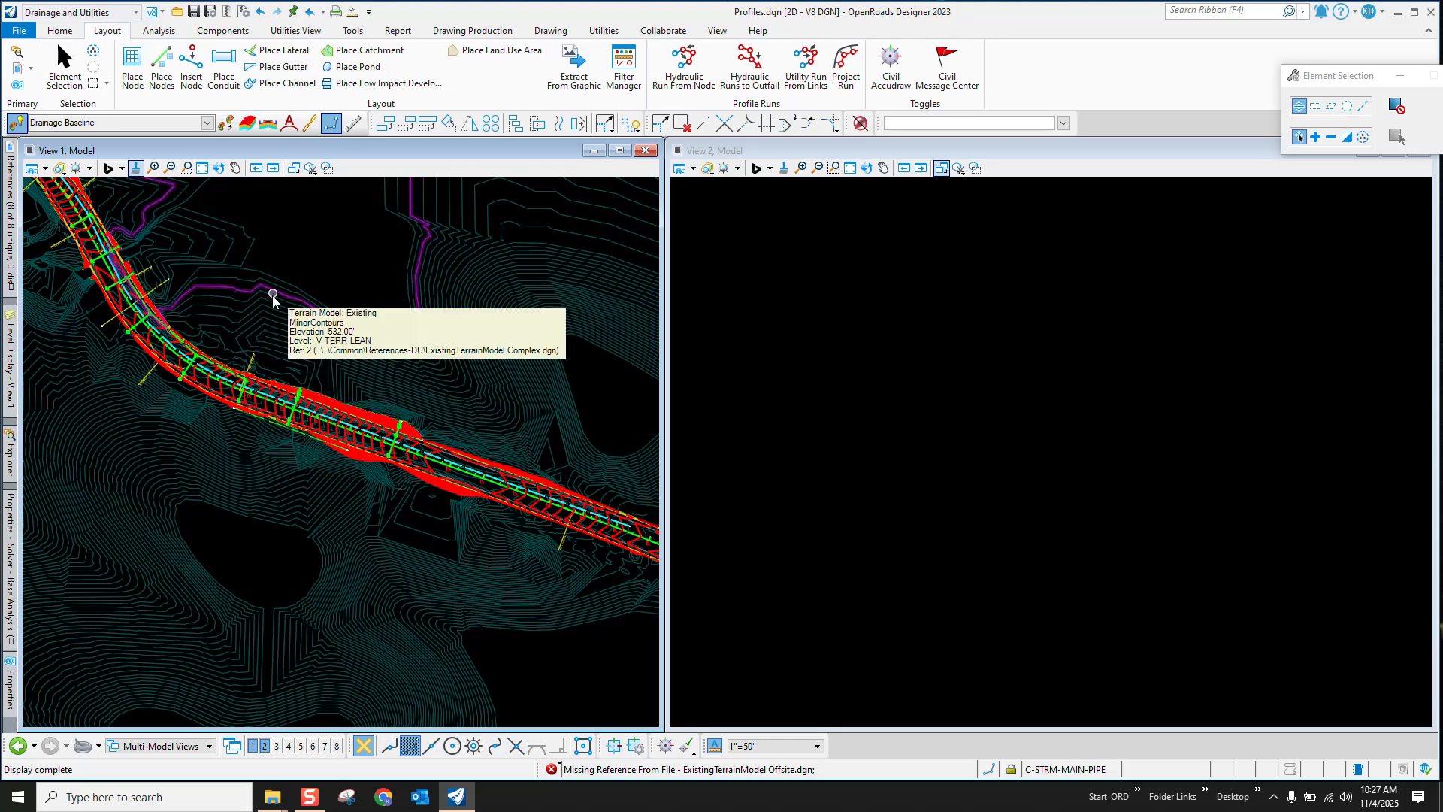
{"action": "scroll", "coordinate": [251, 331], "scroll_direction": "up", "scroll_amount": 1}
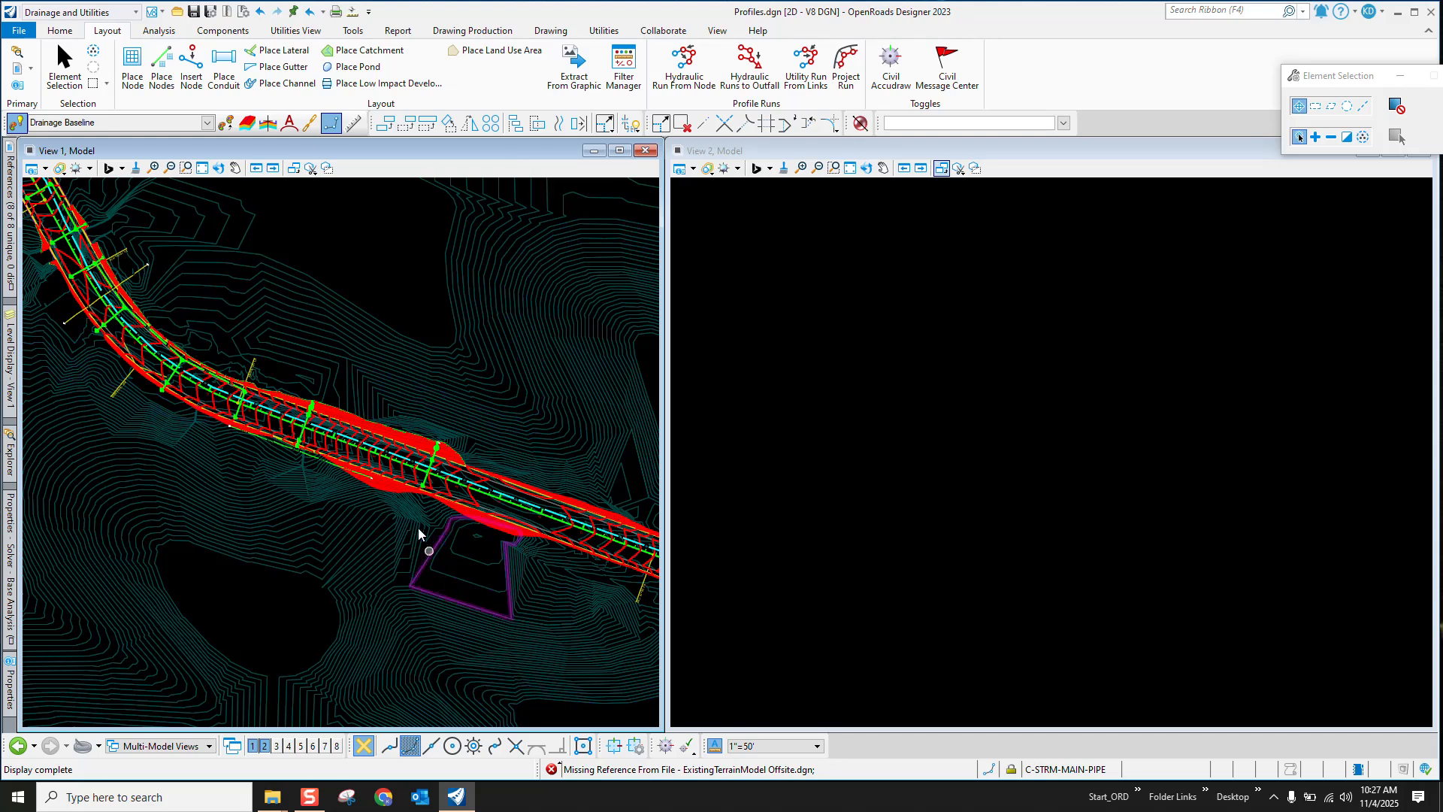
{"action": "scroll", "coordinate": [521, 571], "scroll_direction": "down", "scroll_amount": 1}
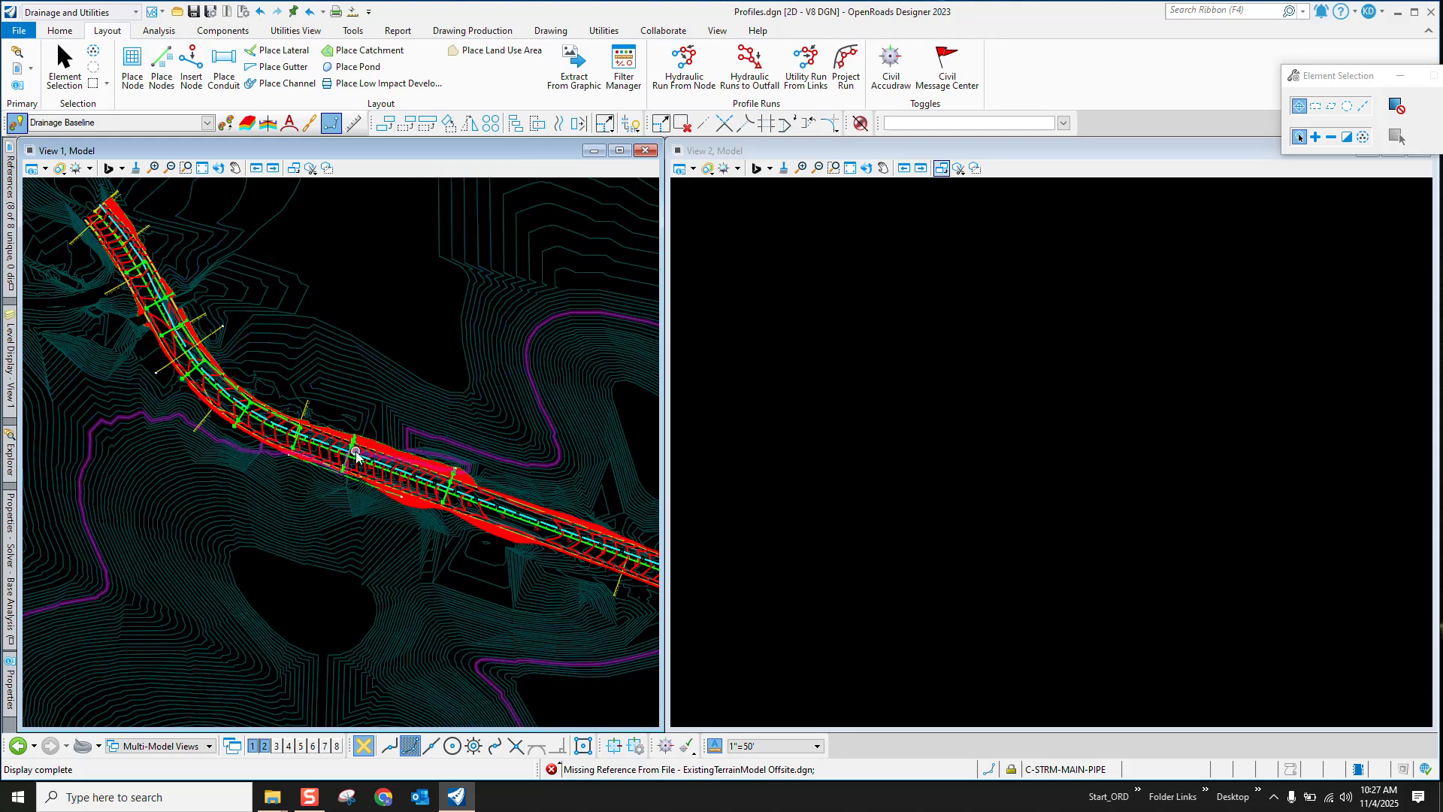
{"action": "scroll", "coordinate": [354, 451], "scroll_direction": "up", "scroll_amount": 1}
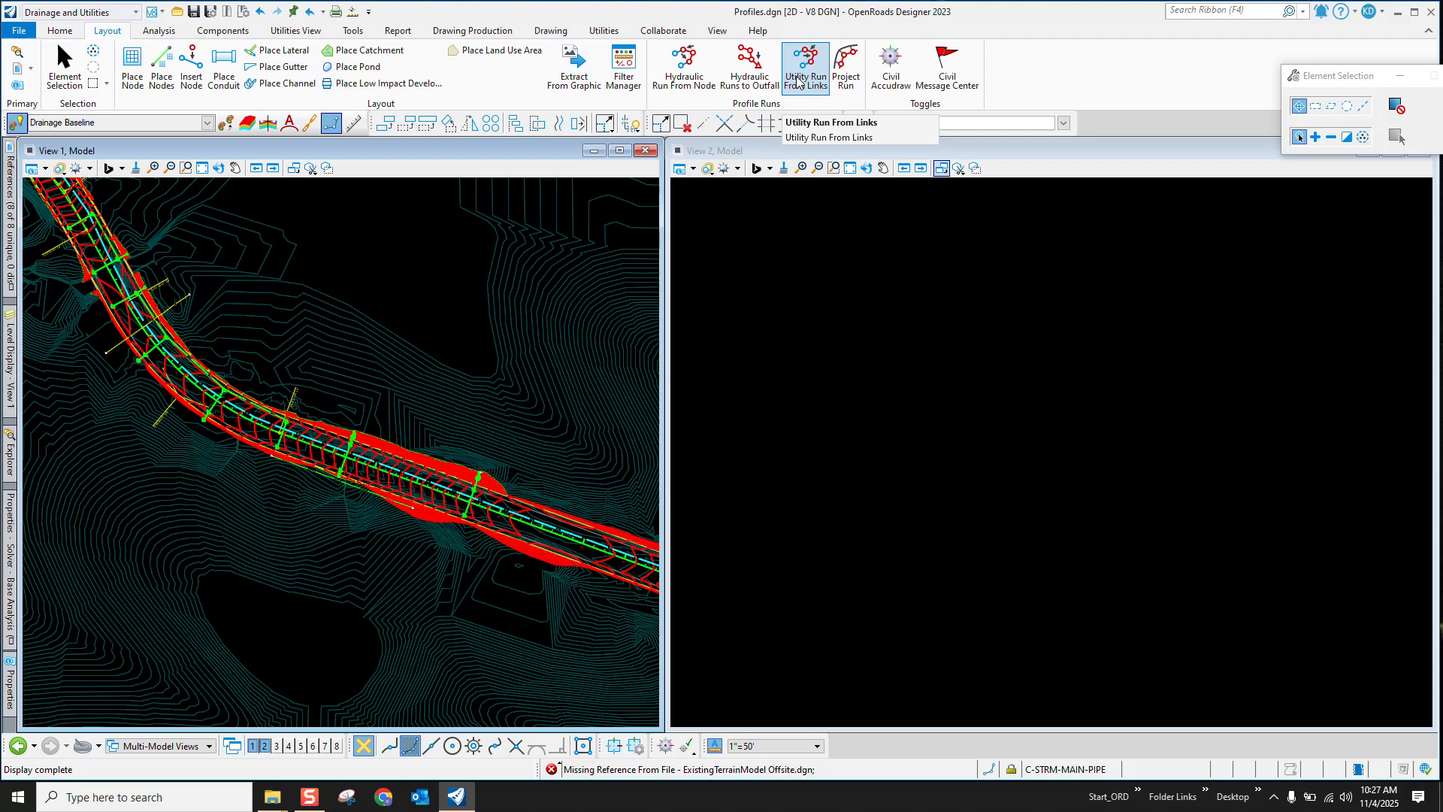
{"action": "left_click", "coordinate": [750, 72]}
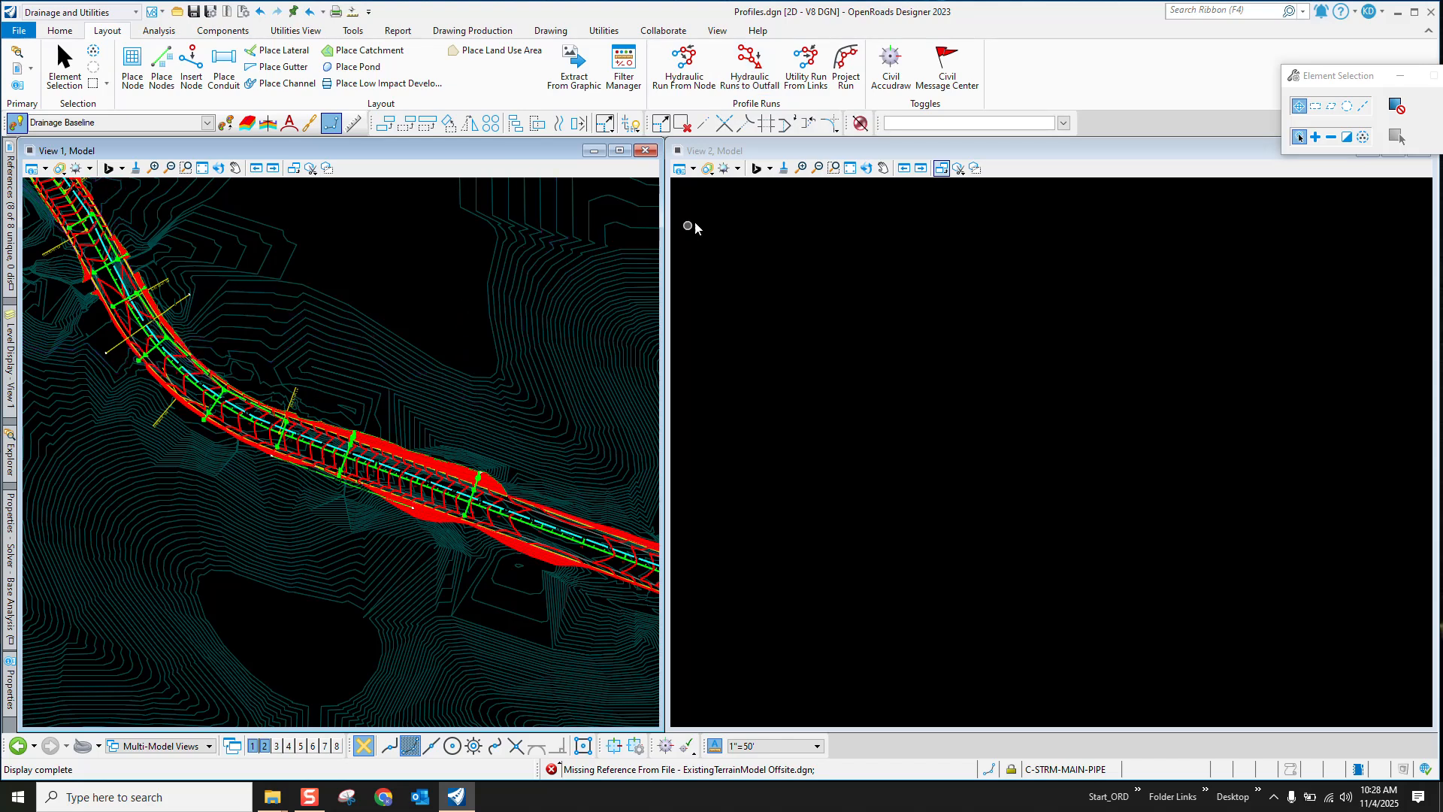
{"action": "left_click", "coordinate": [760, 81]}
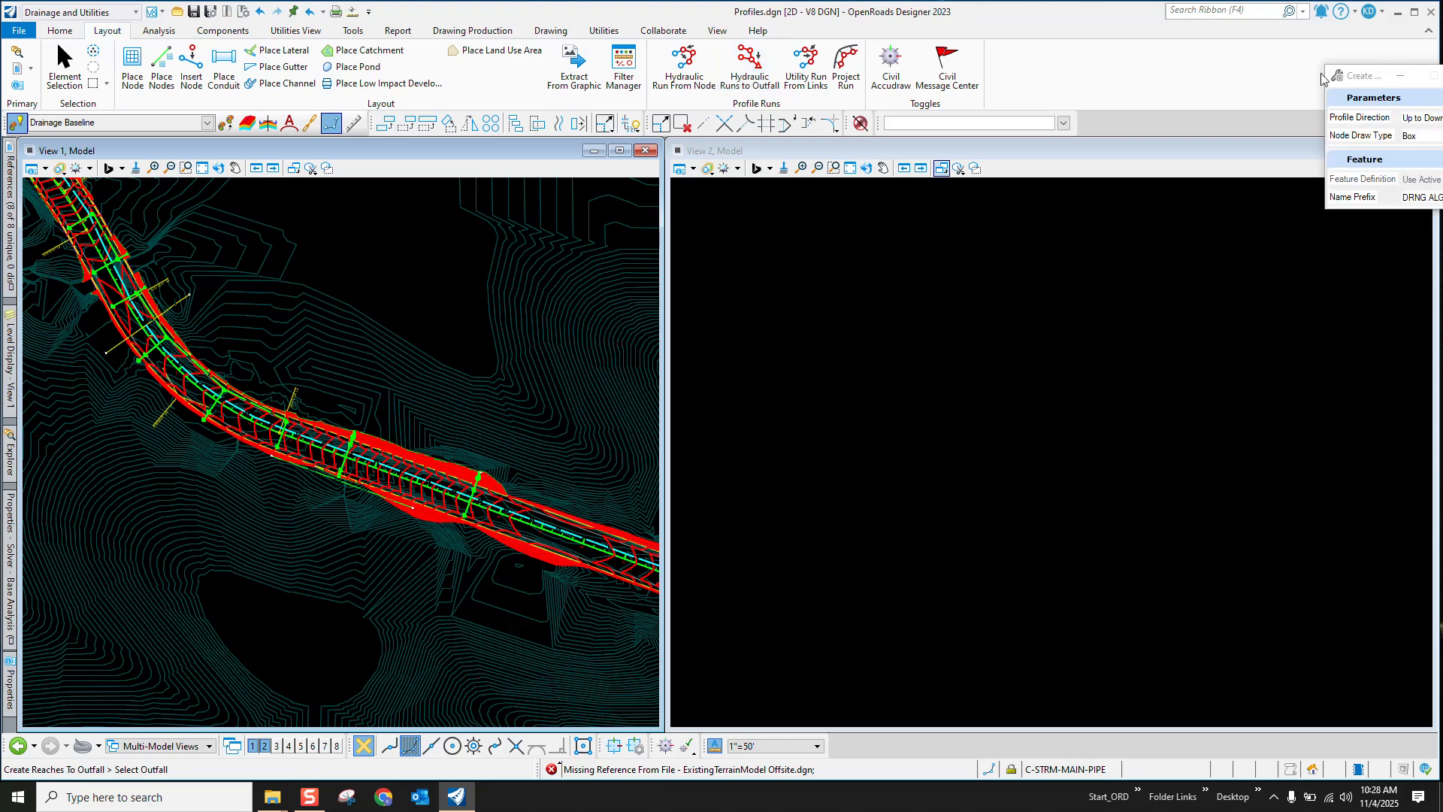
{"action": "left_click_drag", "start_coordinate": [1357, 75], "coordinate": [758, 224]}
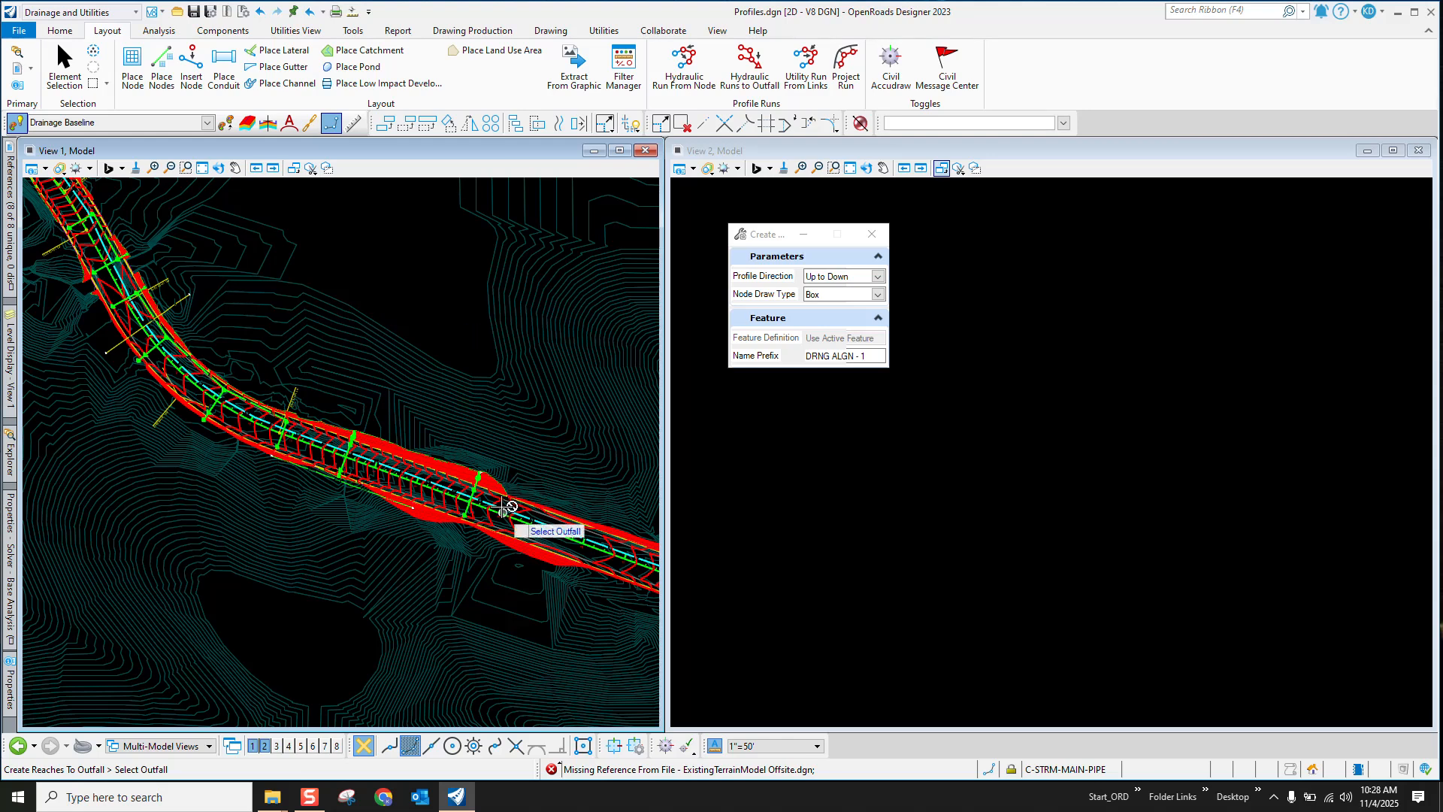
{"action": "scroll", "coordinate": [493, 507], "scroll_direction": "up", "scroll_amount": 4}
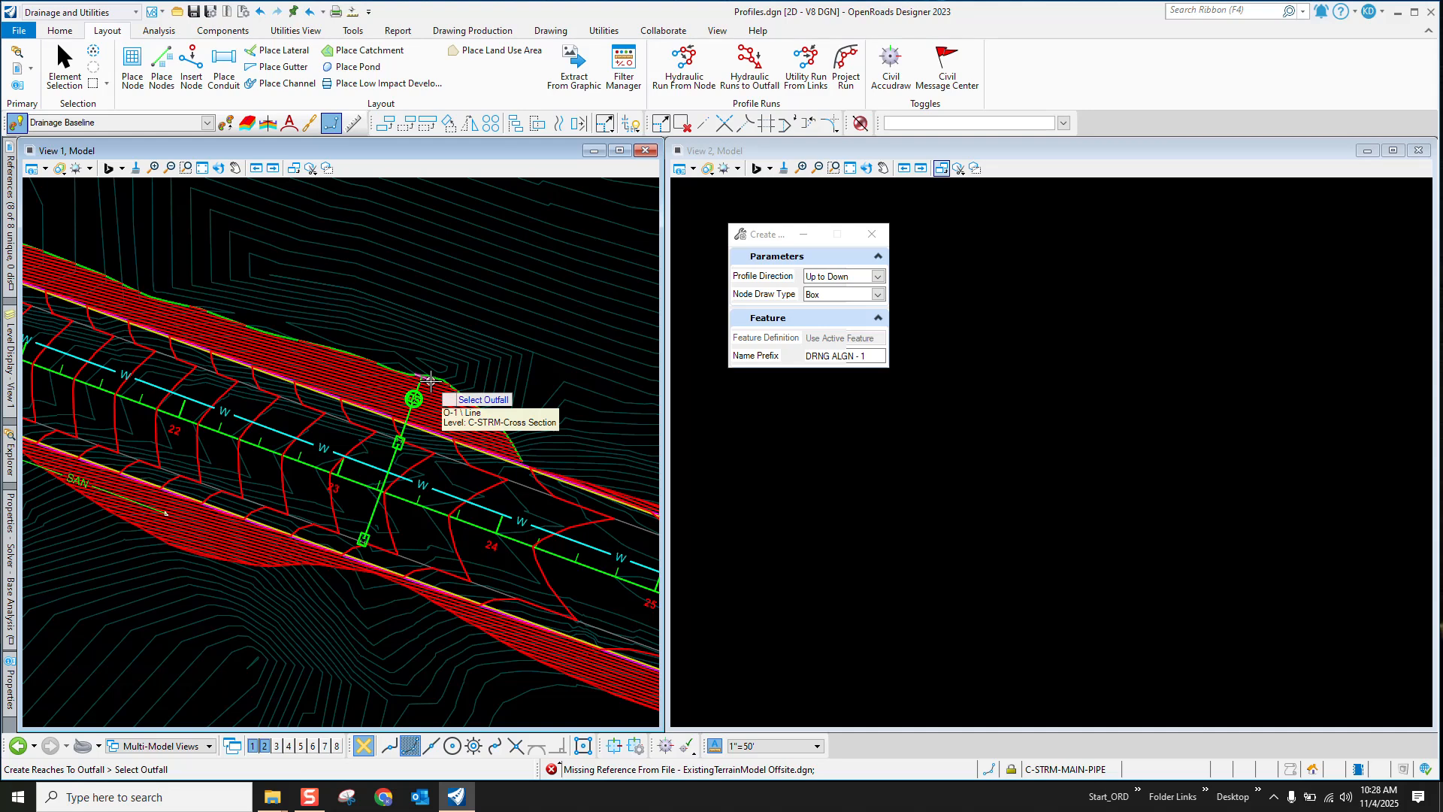
{"action": "left_click", "coordinate": [430, 381]}
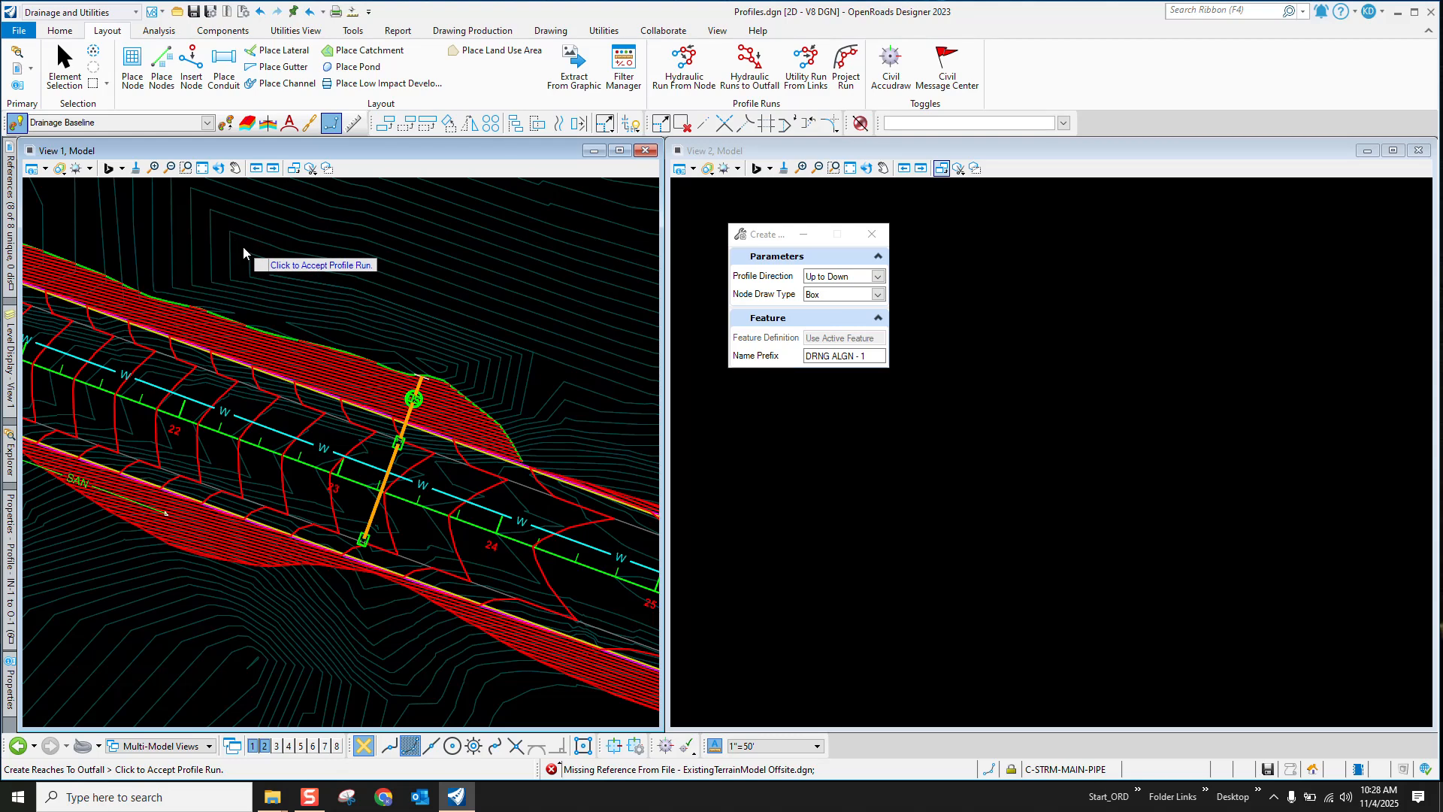
{"action": "left_click", "coordinate": [242, 246]}
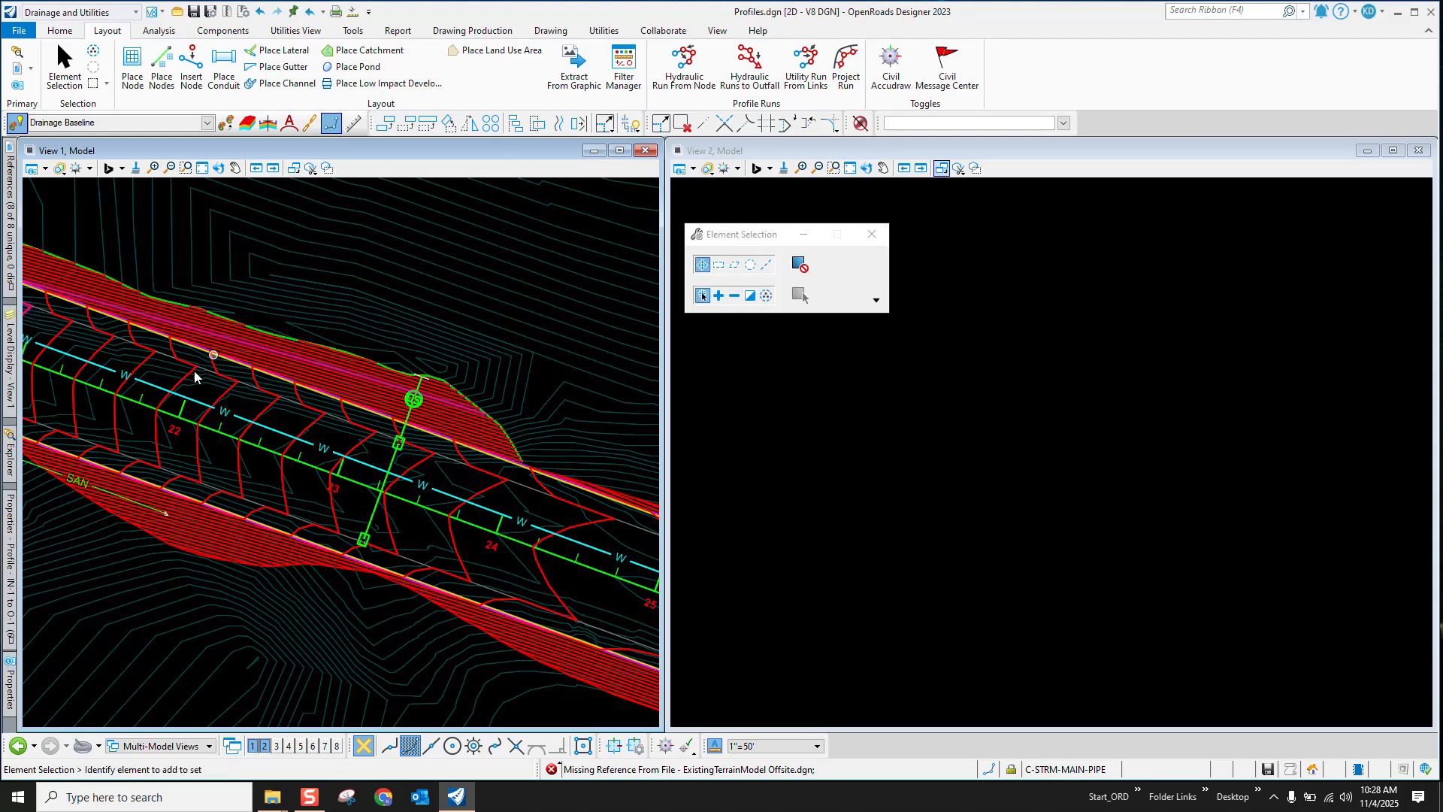
Step: Check the Profile Runs in the Drainage and Utilities Model, examine the run's line at the inlet in plan, and look through the display levels
{"action": "left_click", "coordinate": [11, 457]}
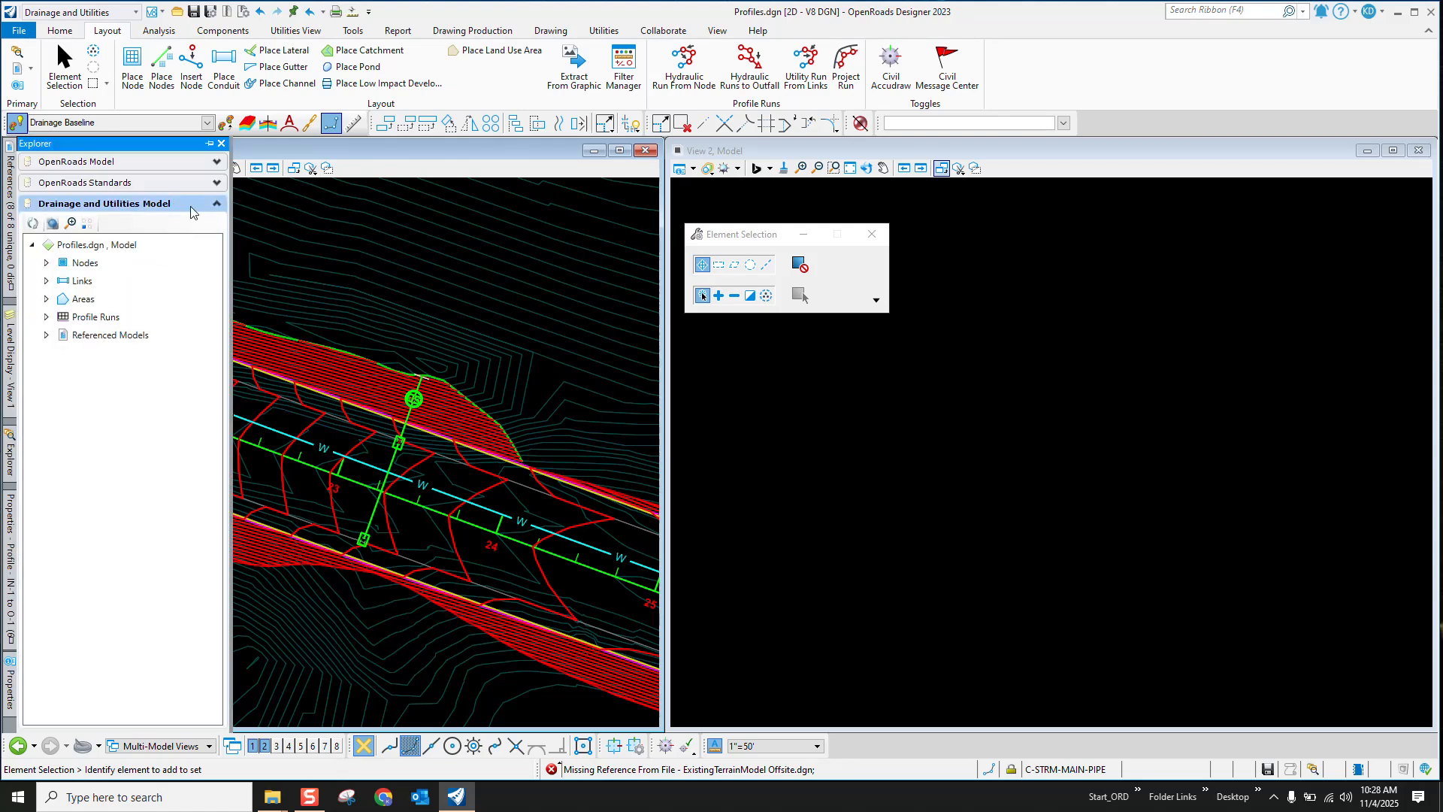
{"action": "left_click", "coordinate": [47, 319]}
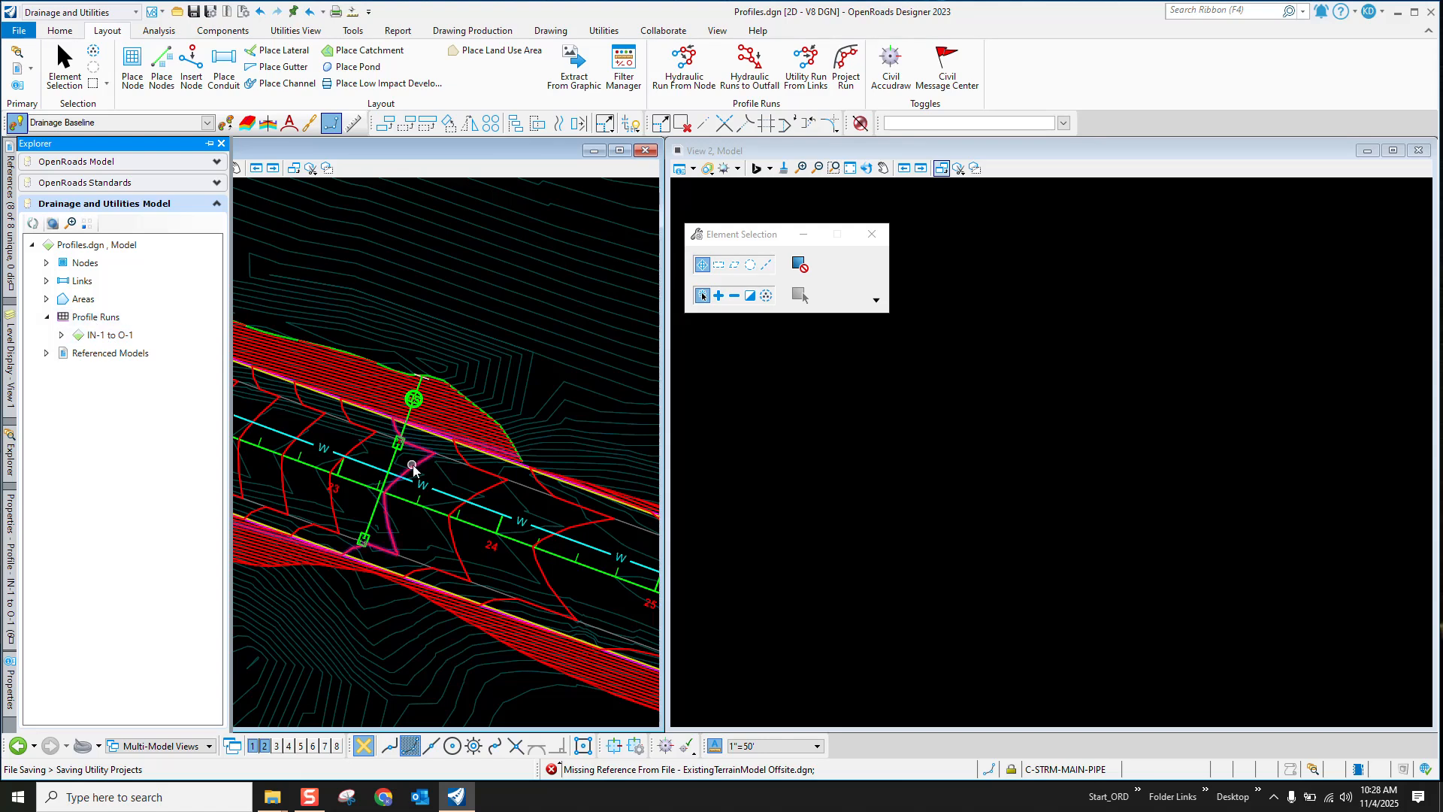
{"action": "scroll", "coordinate": [401, 444], "scroll_direction": "up", "scroll_amount": 8}
{"action": "scroll", "coordinate": [401, 443], "scroll_direction": "up", "scroll_amount": 1}
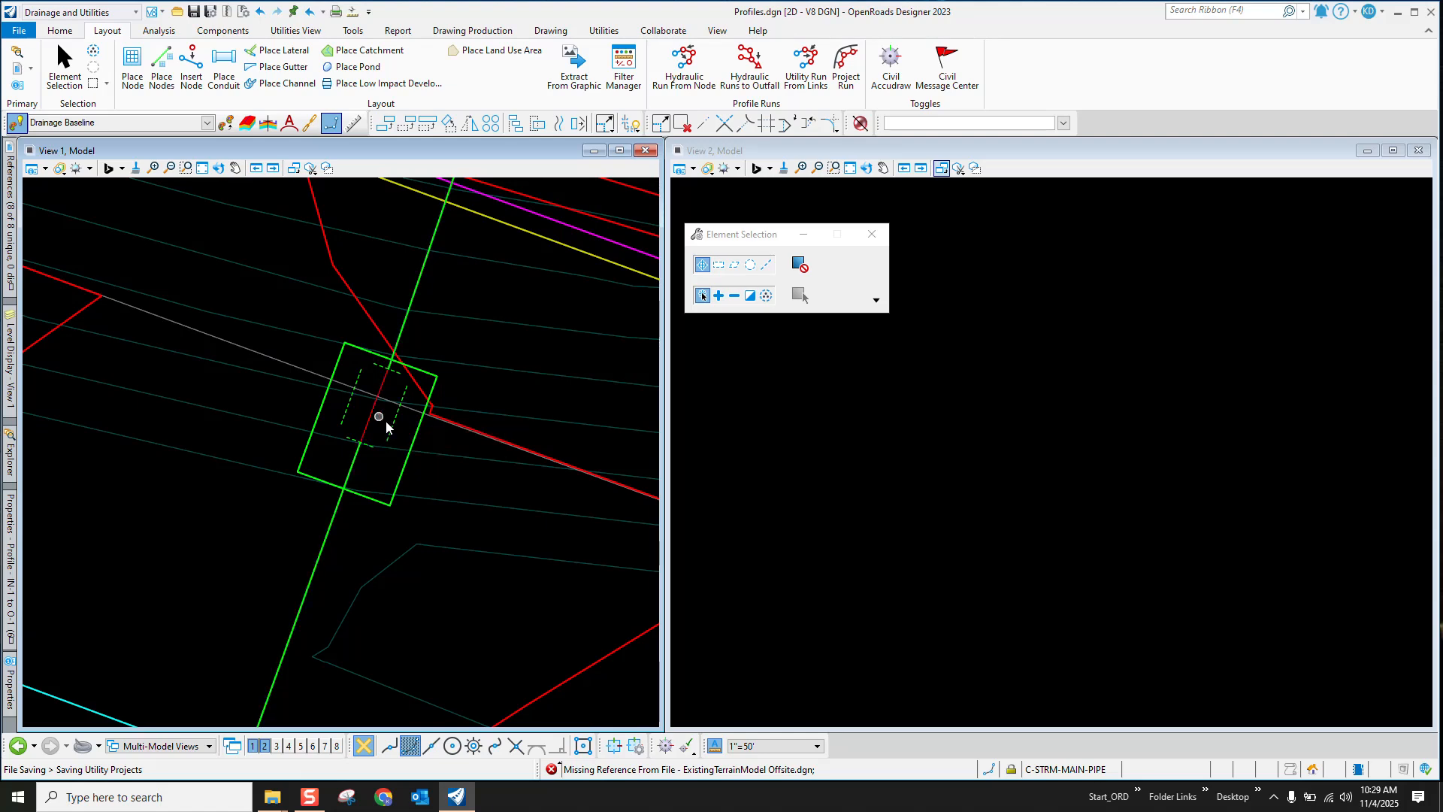
{"action": "scroll", "coordinate": [537, 488], "scroll_direction": "down", "scroll_amount": 2}
{"action": "scroll", "coordinate": [418, 422], "scroll_direction": "down", "scroll_amount": 1}
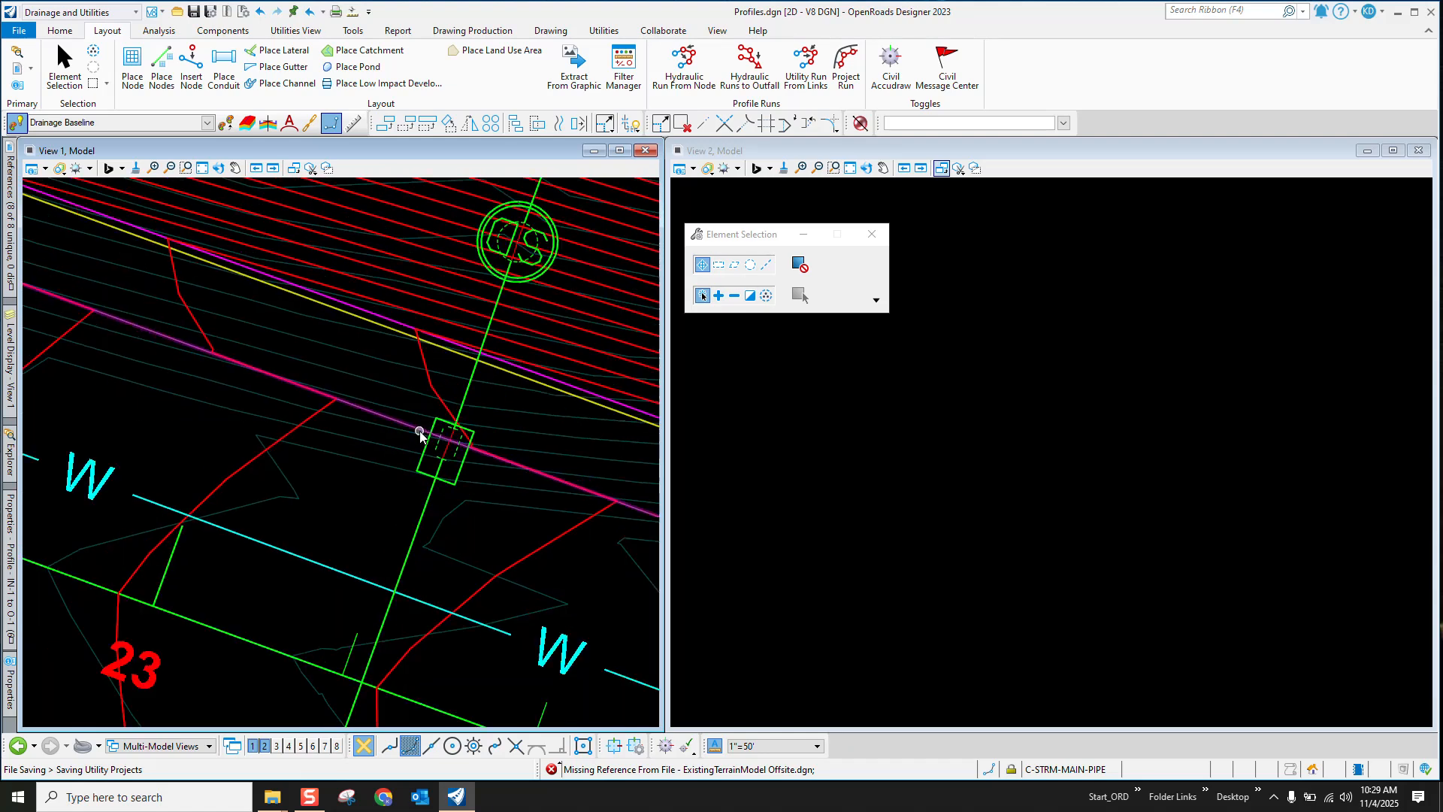
{"action": "scroll", "coordinate": [373, 479], "scroll_direction": "down", "scroll_amount": 1}
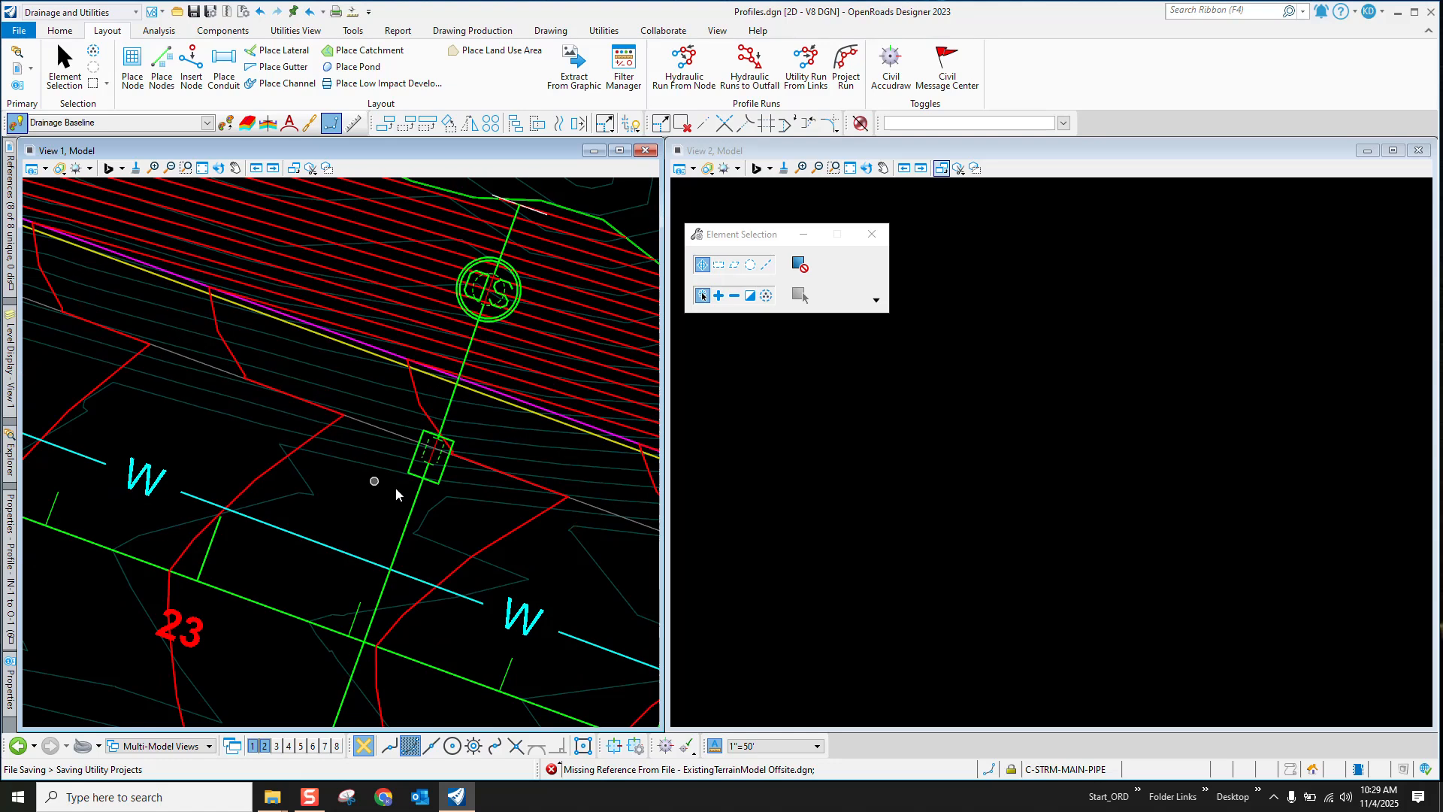
{"action": "scroll", "coordinate": [472, 480], "scroll_direction": "up", "scroll_amount": 3}
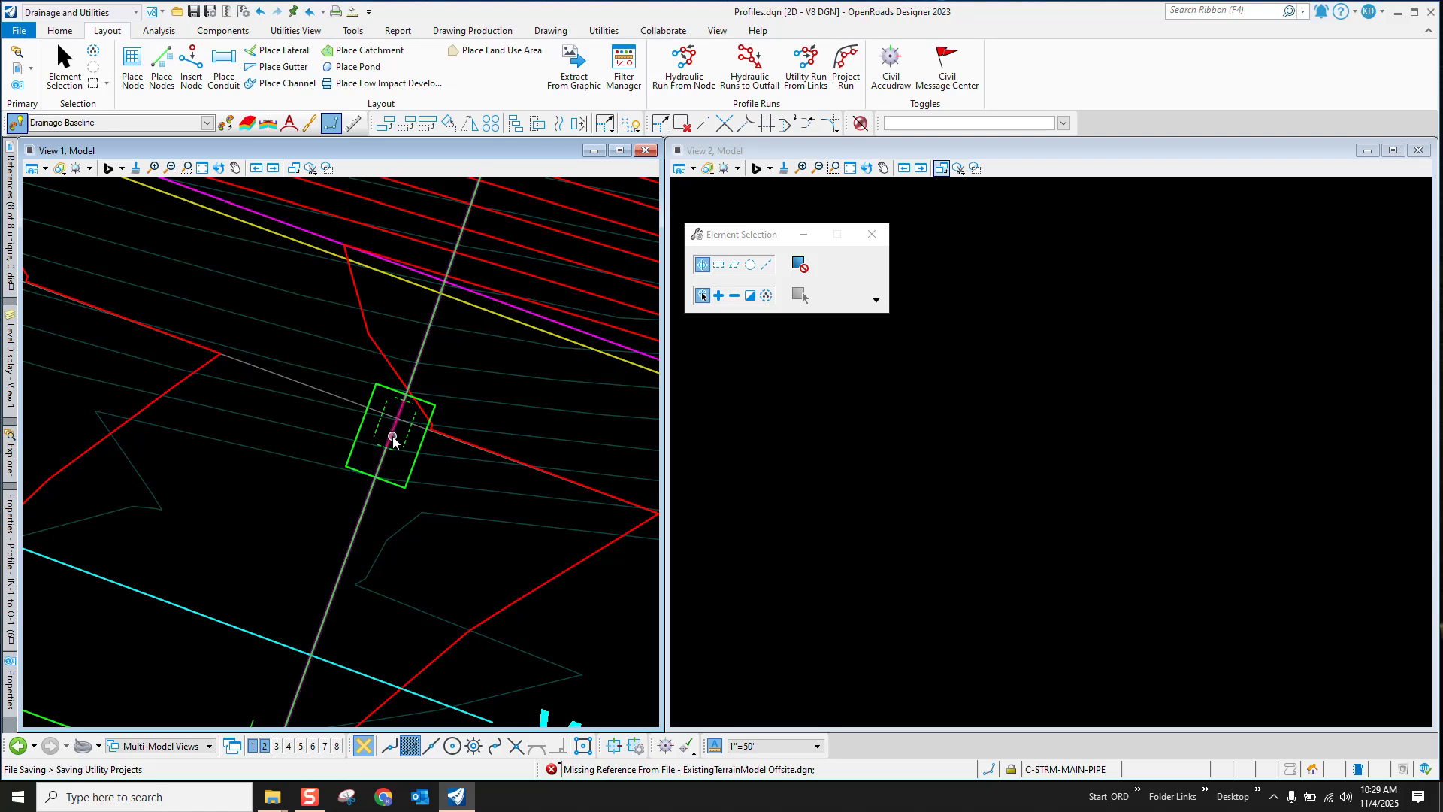
{"action": "mouse_move", "coordinate": [9, 353]}
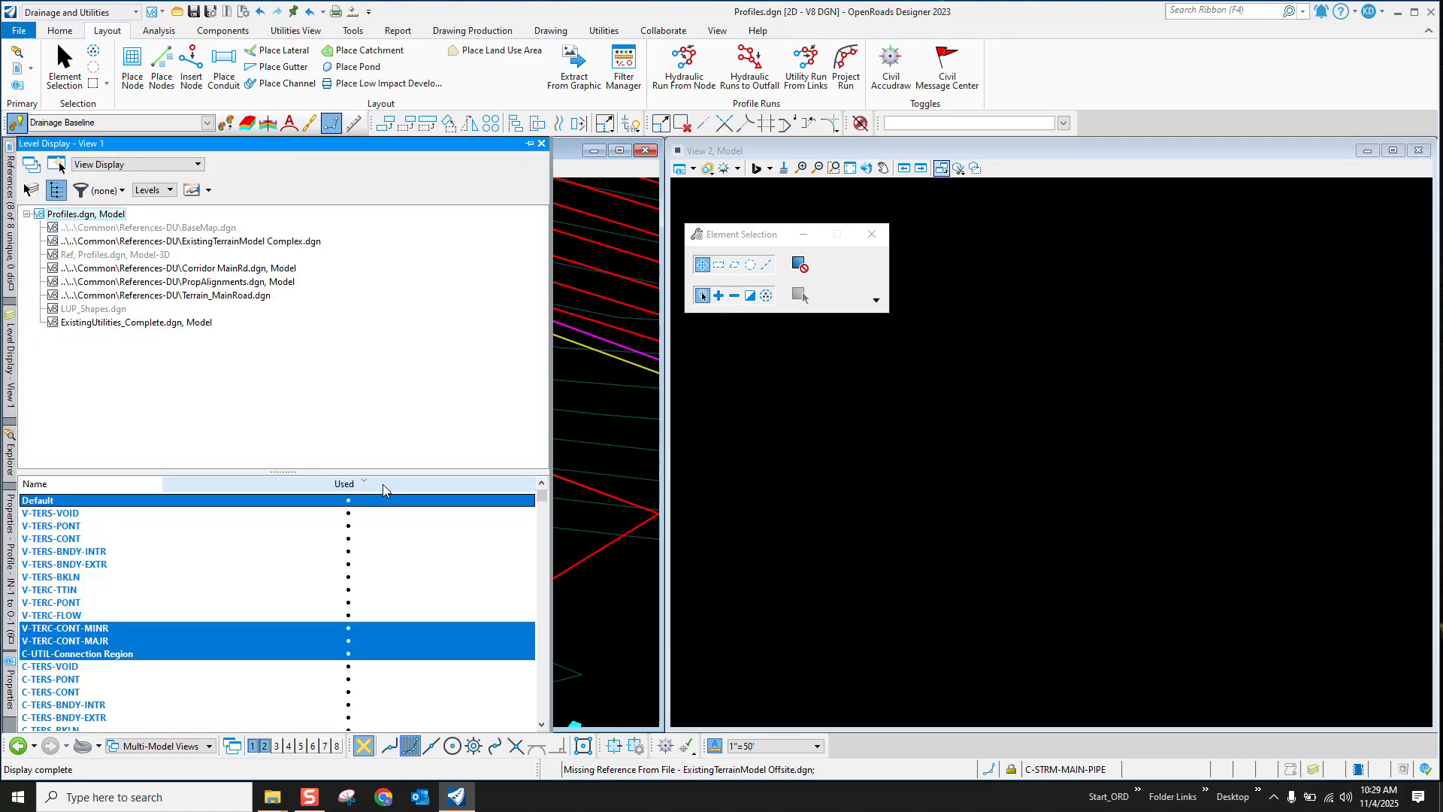
{"action": "scroll", "coordinate": [180, 617], "scroll_direction": "down", "scroll_amount": 7}
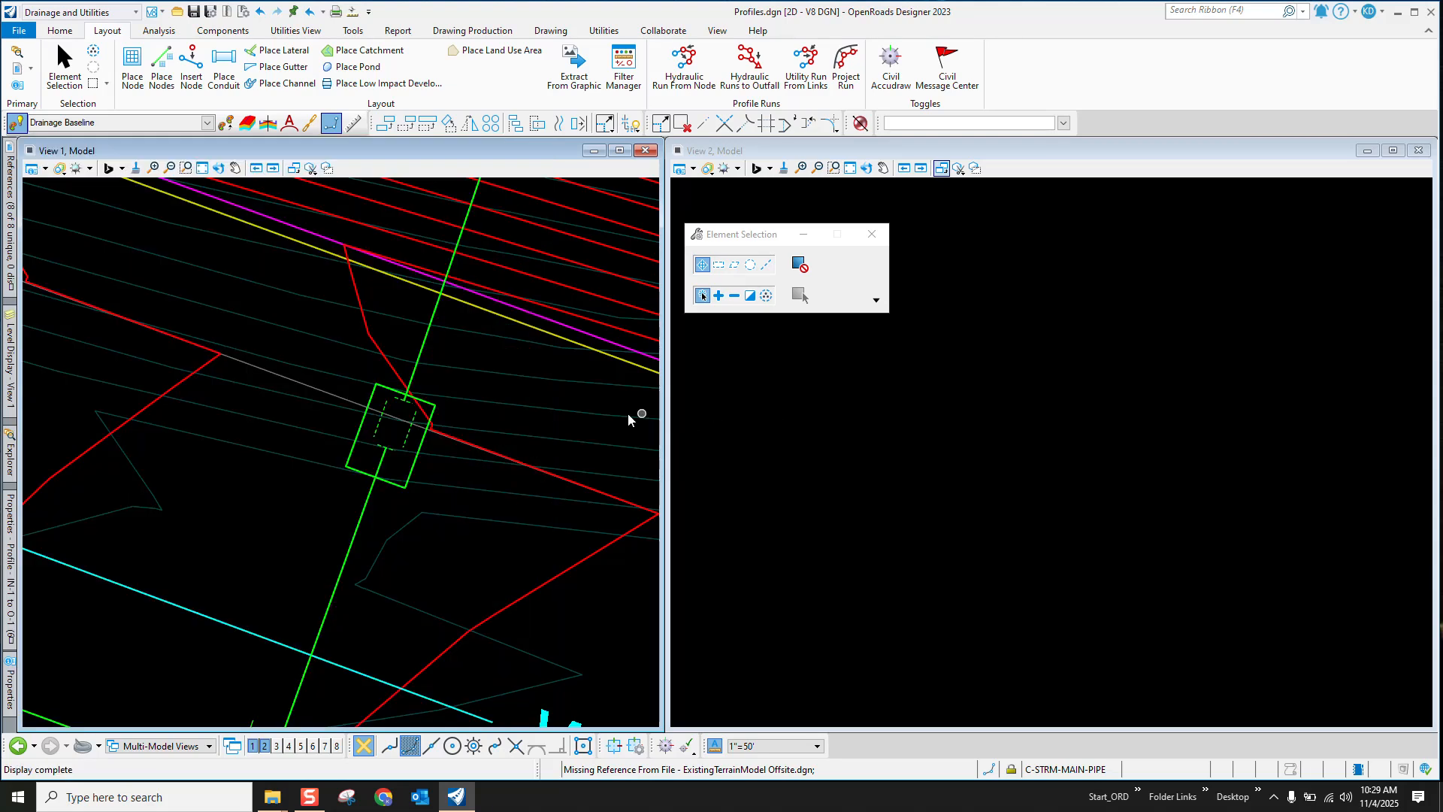
Step: Create a hydraulic run to the outfall of the storm pipe crossing between stations 20 and 21, and accept the profile run
{"action": "scroll", "coordinate": [338, 511], "scroll_direction": "down", "scroll_amount": 8}
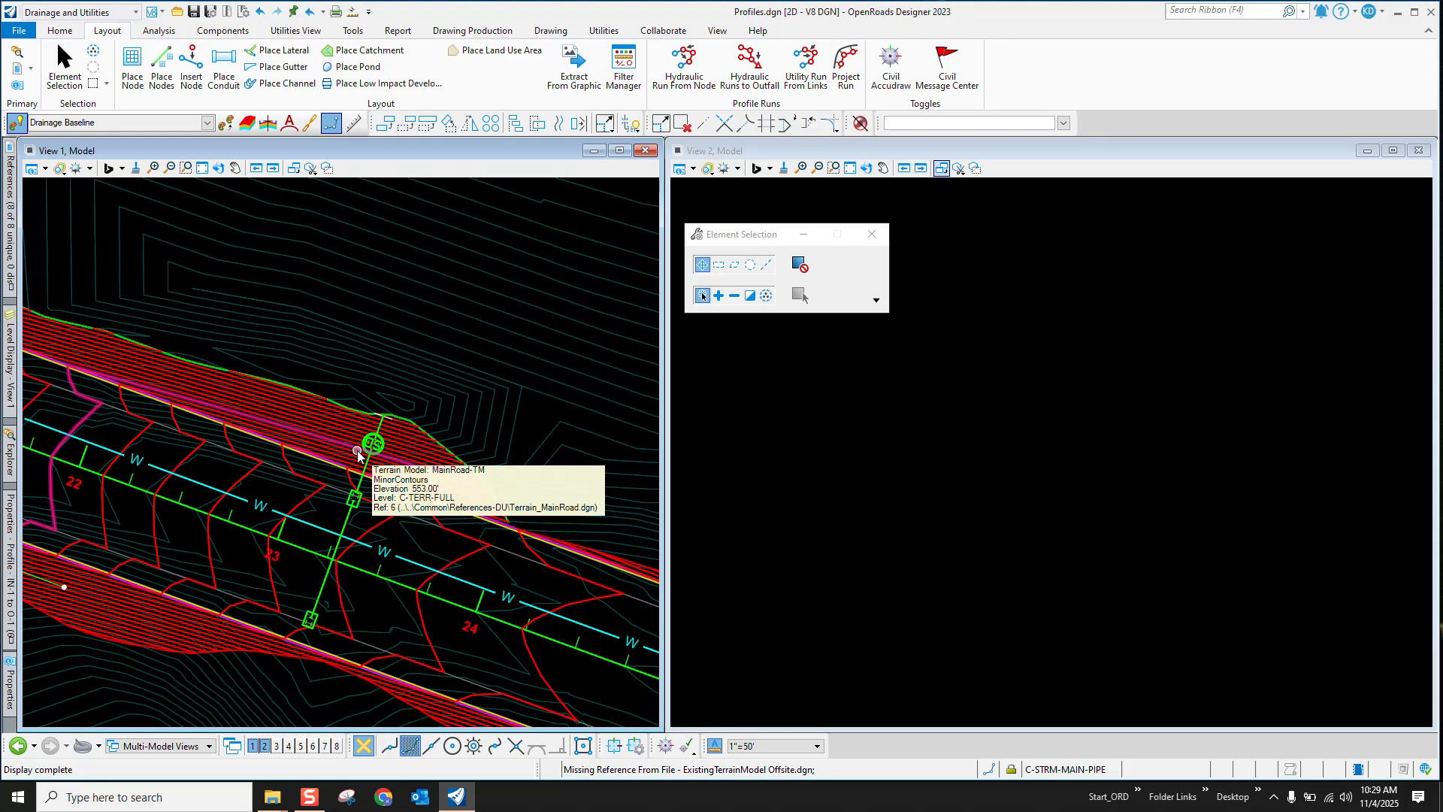
{"action": "scroll", "coordinate": [520, 471], "scroll_direction": "down", "scroll_amount": 6}
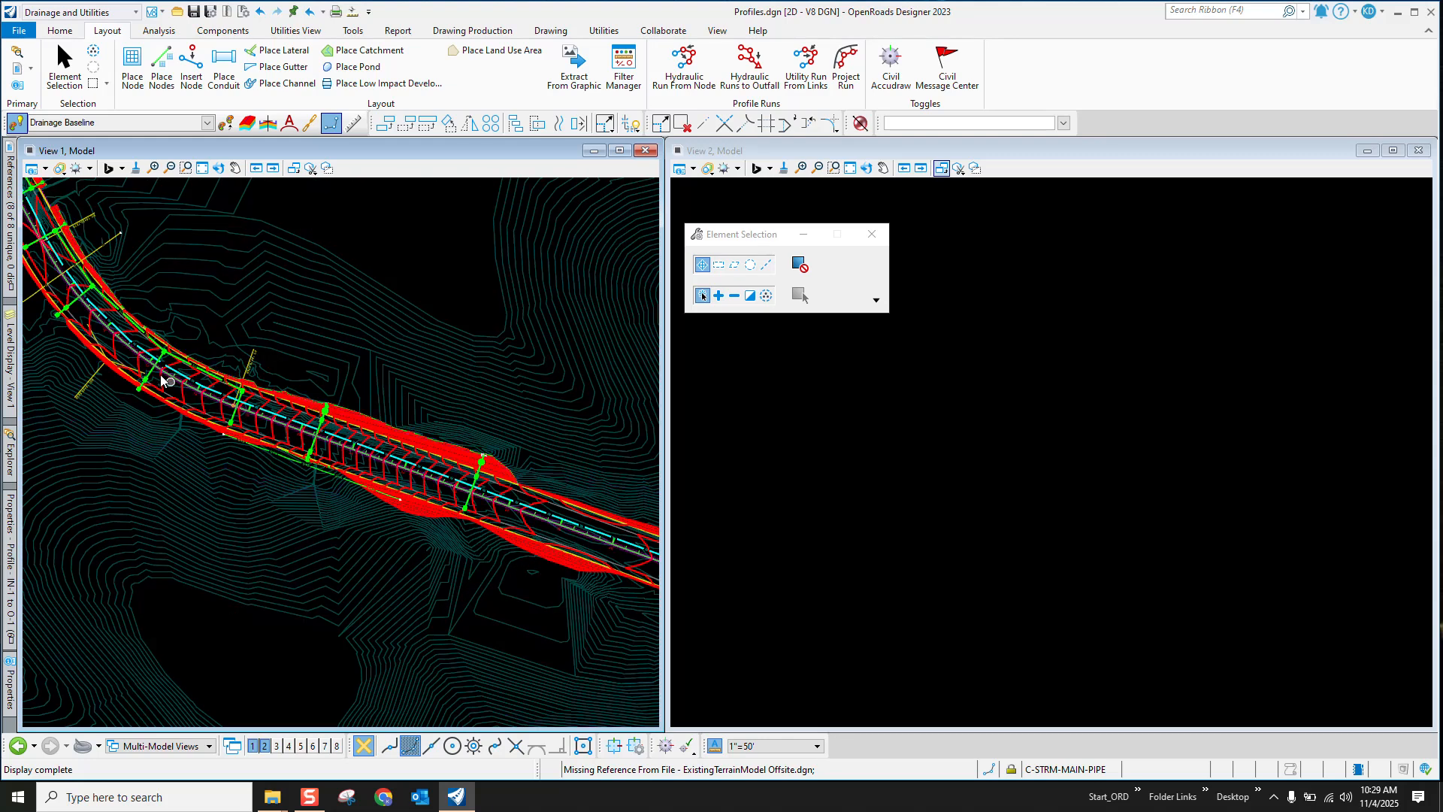
{"action": "scroll", "coordinate": [245, 377], "scroll_direction": "up", "scroll_amount": 5}
{"action": "scroll", "coordinate": [330, 398], "scroll_direction": "down", "scroll_amount": 2}
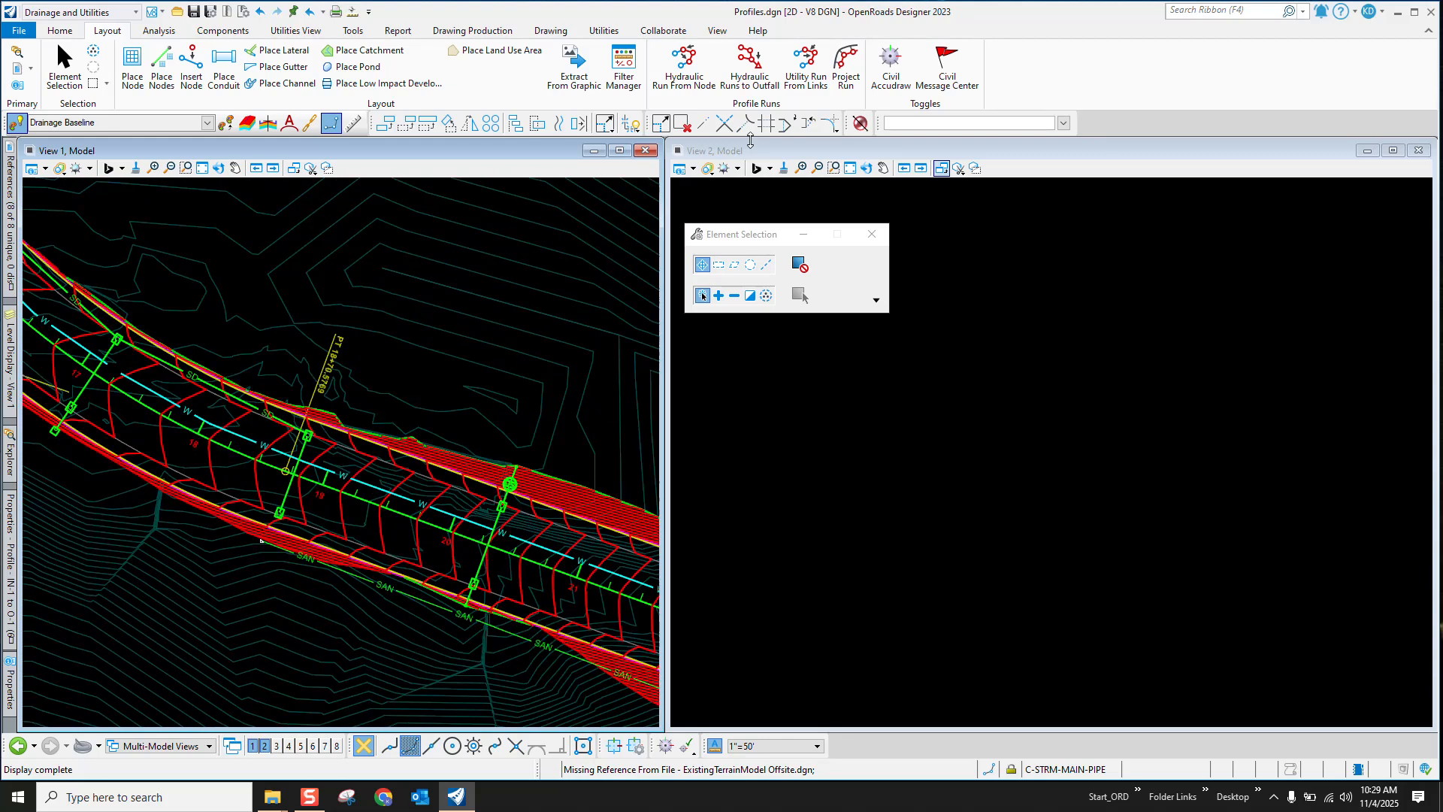
{"action": "left_click", "coordinate": [759, 59]}
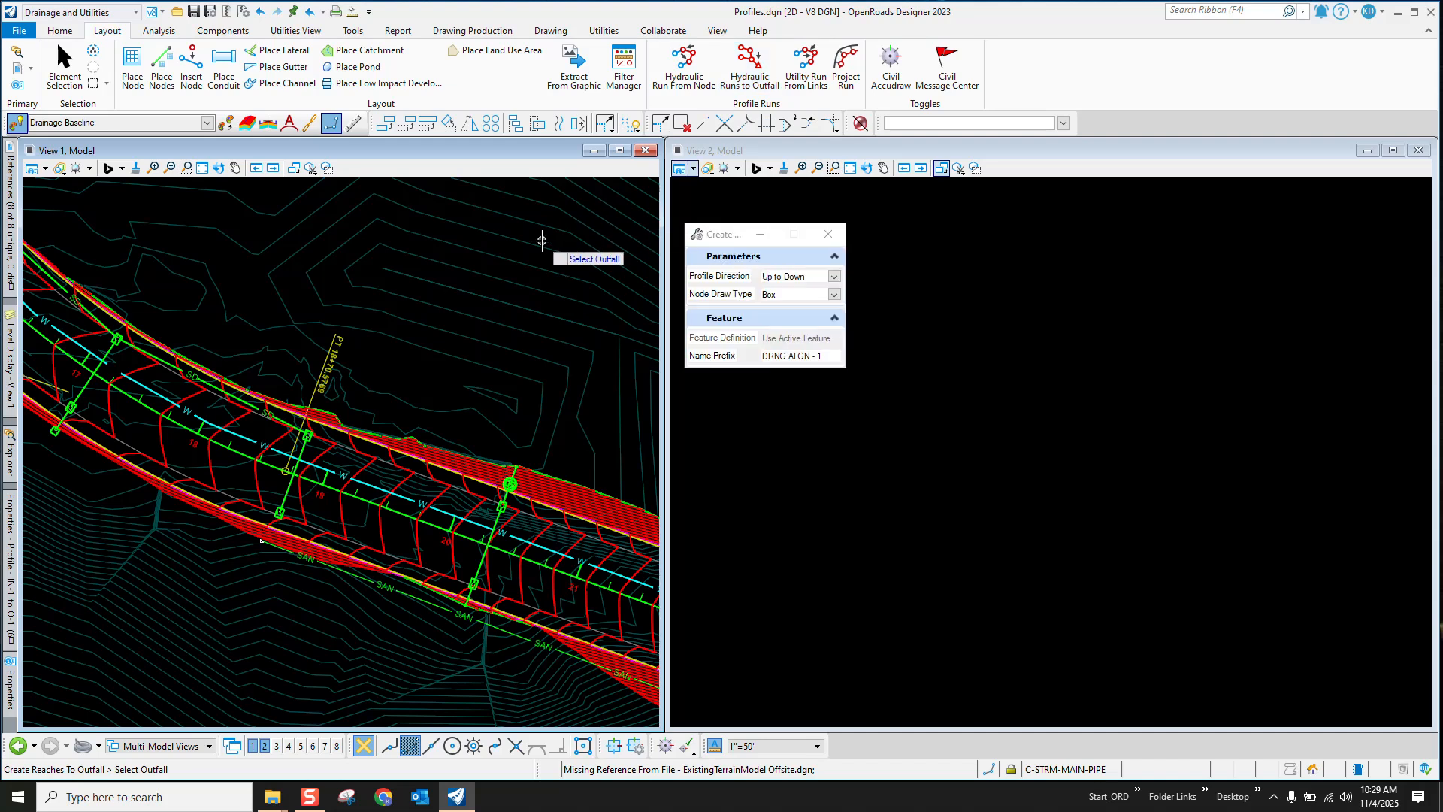
{"action": "scroll", "coordinate": [513, 466], "scroll_direction": "up", "scroll_amount": 3}
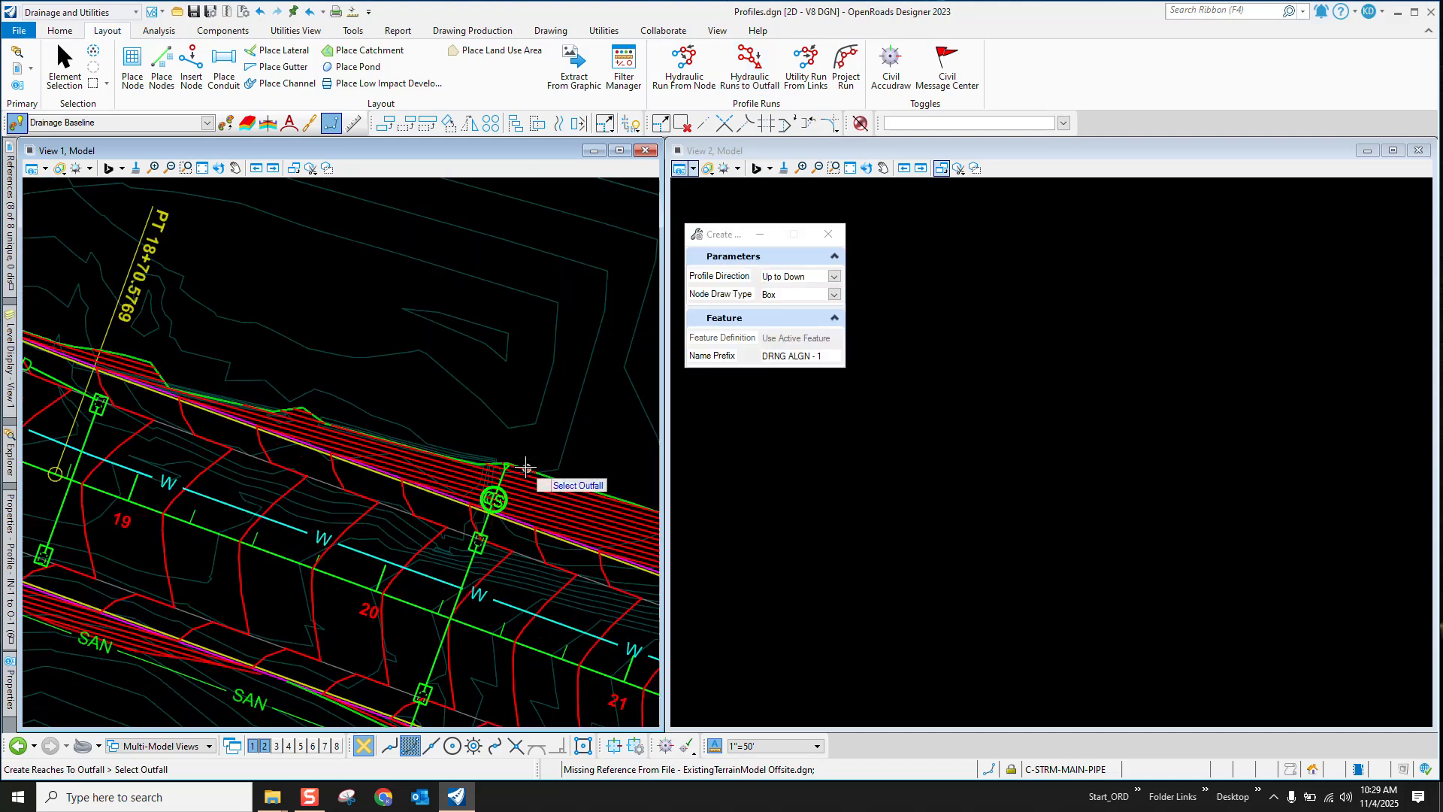
{"action": "left_click", "coordinate": [504, 480]}
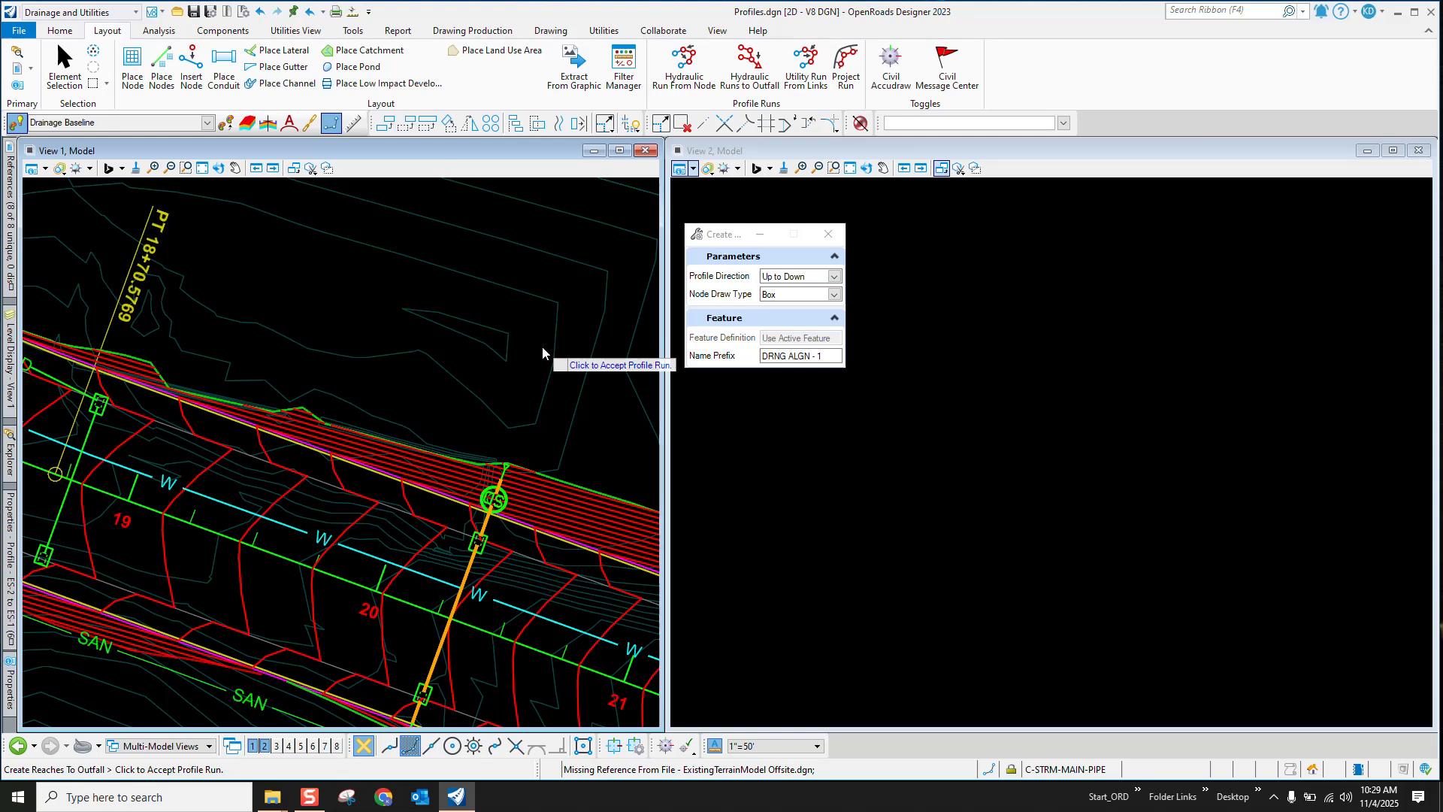
{"action": "left_click", "coordinate": [543, 348]}
Step: Create a hydraulic run to the outfall of the storm network beside PC 14+05.7970, check the highlighted branches and accept the profile run
{"action": "scroll", "coordinate": [588, 503], "scroll_direction": "down", "scroll_amount": 5}
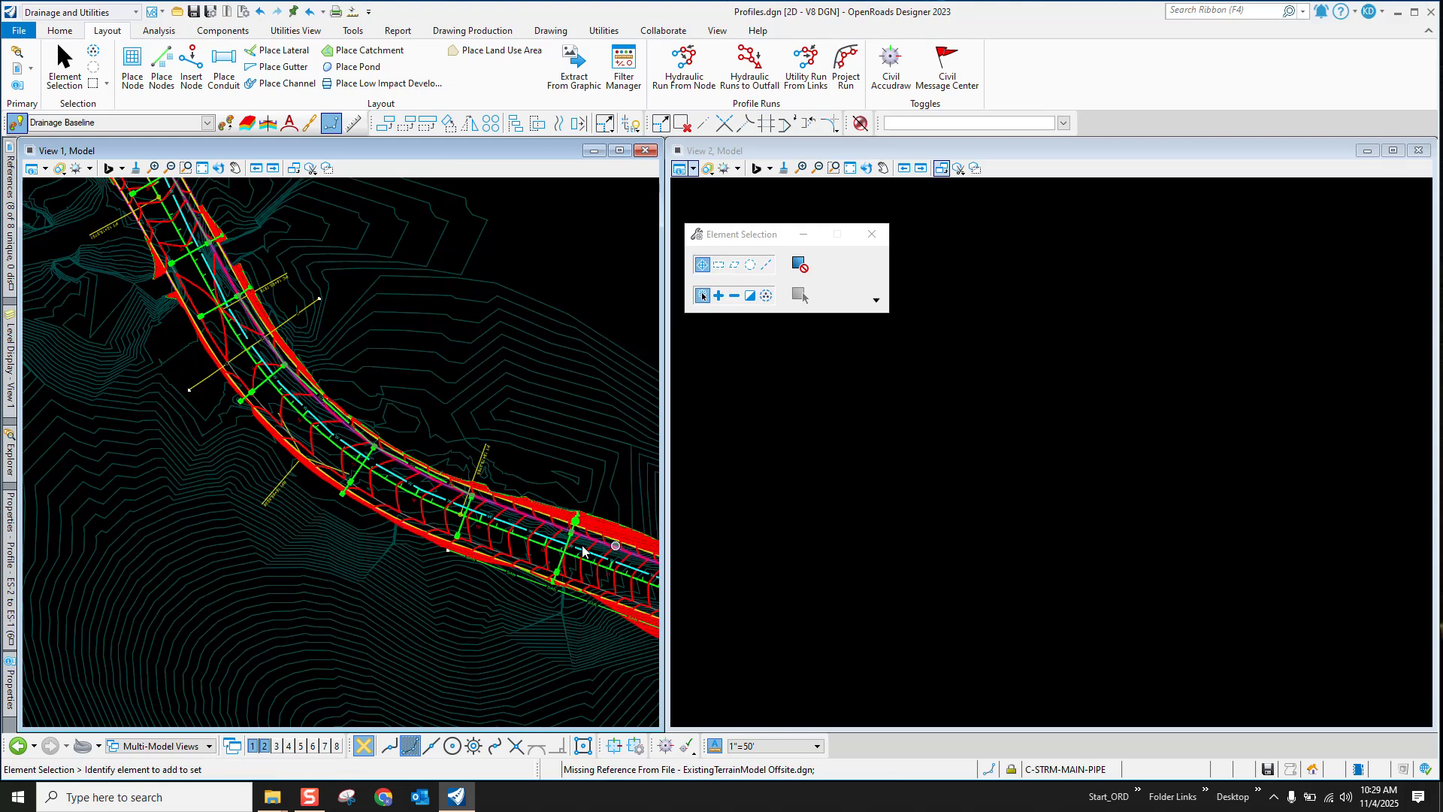
{"action": "scroll", "coordinate": [319, 299], "scroll_direction": "up", "scroll_amount": 4}
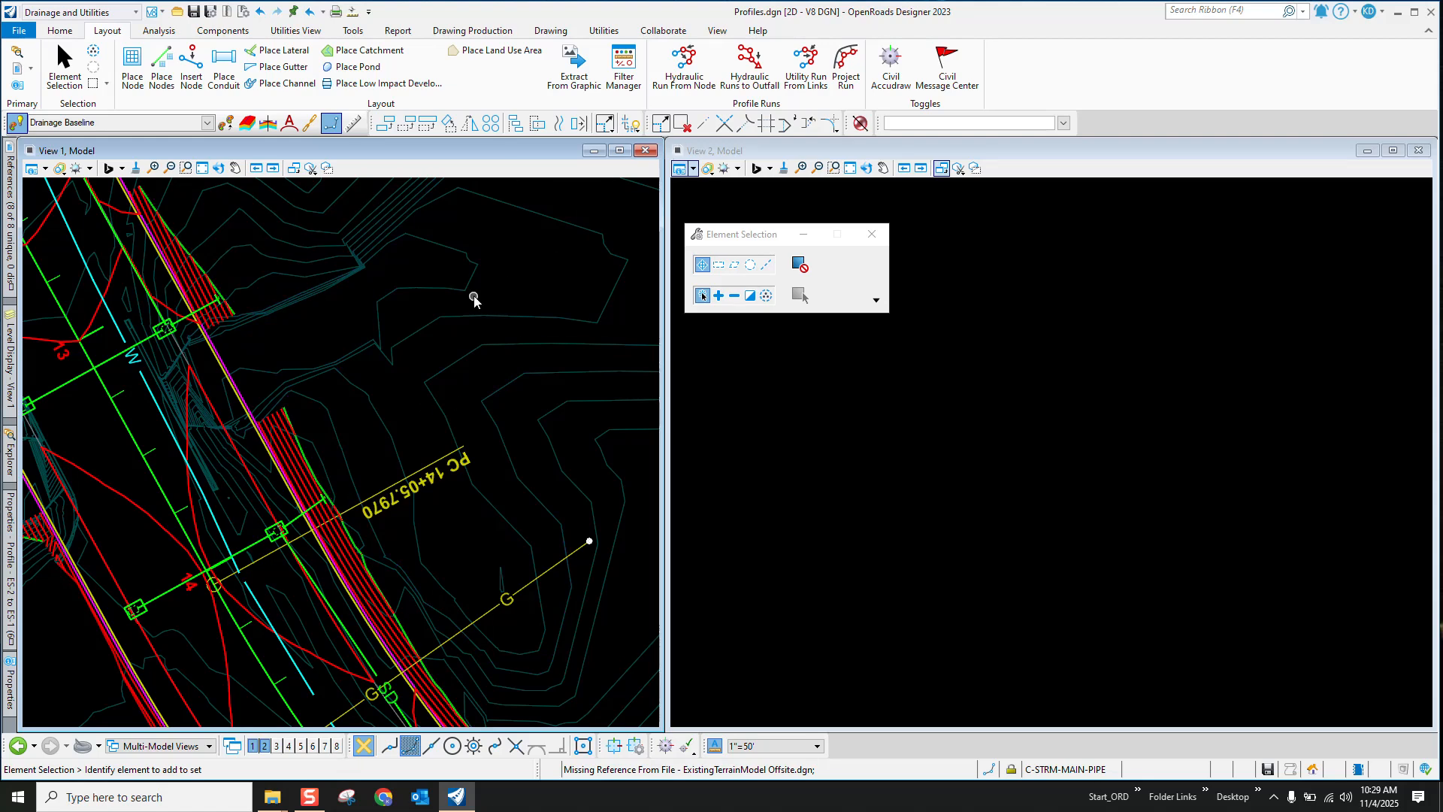
{"action": "left_click", "coordinate": [705, 126]}
{"action": "left_click", "coordinate": [765, 69]}
{"action": "left_click", "coordinate": [749, 66]}
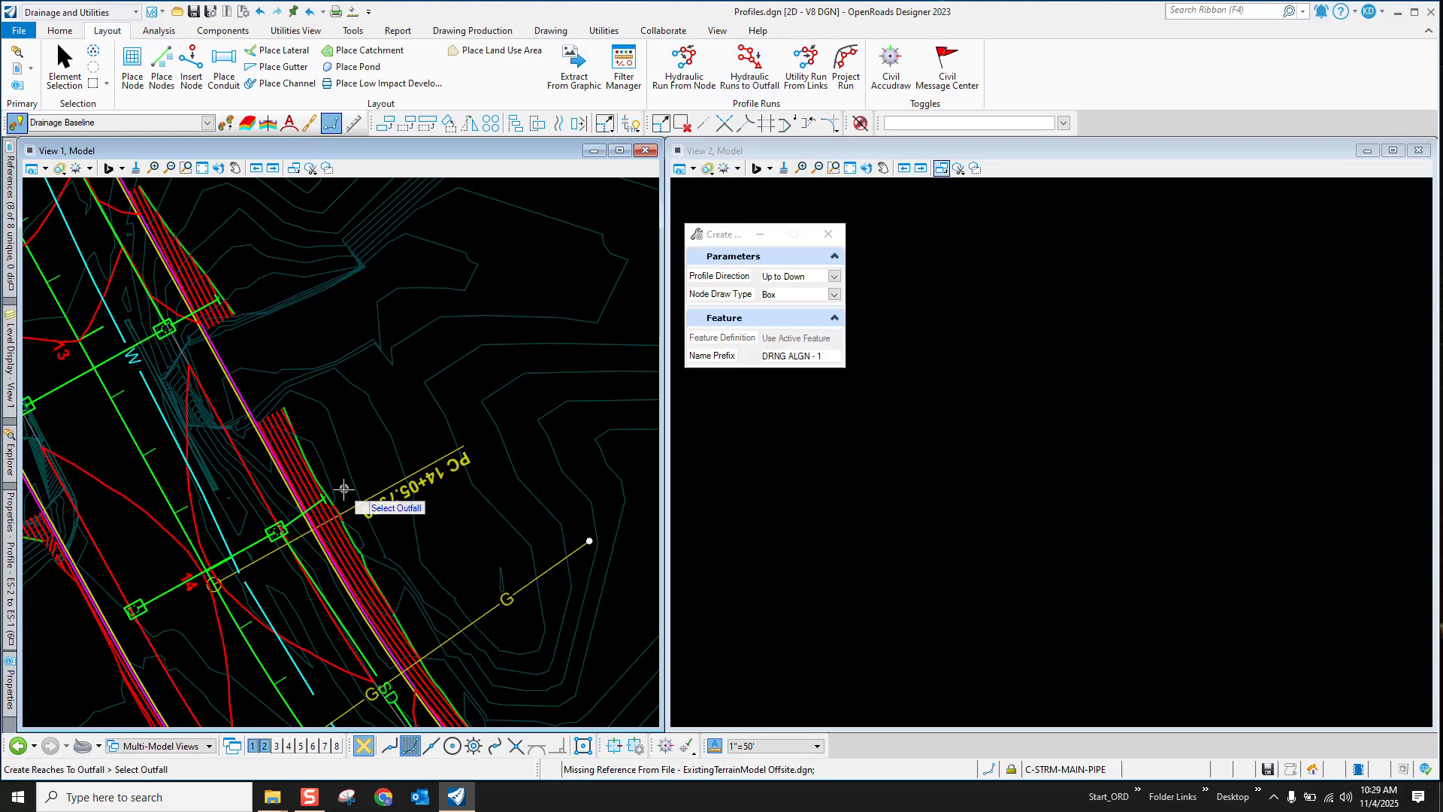
{"action": "left_click", "coordinate": [327, 511]}
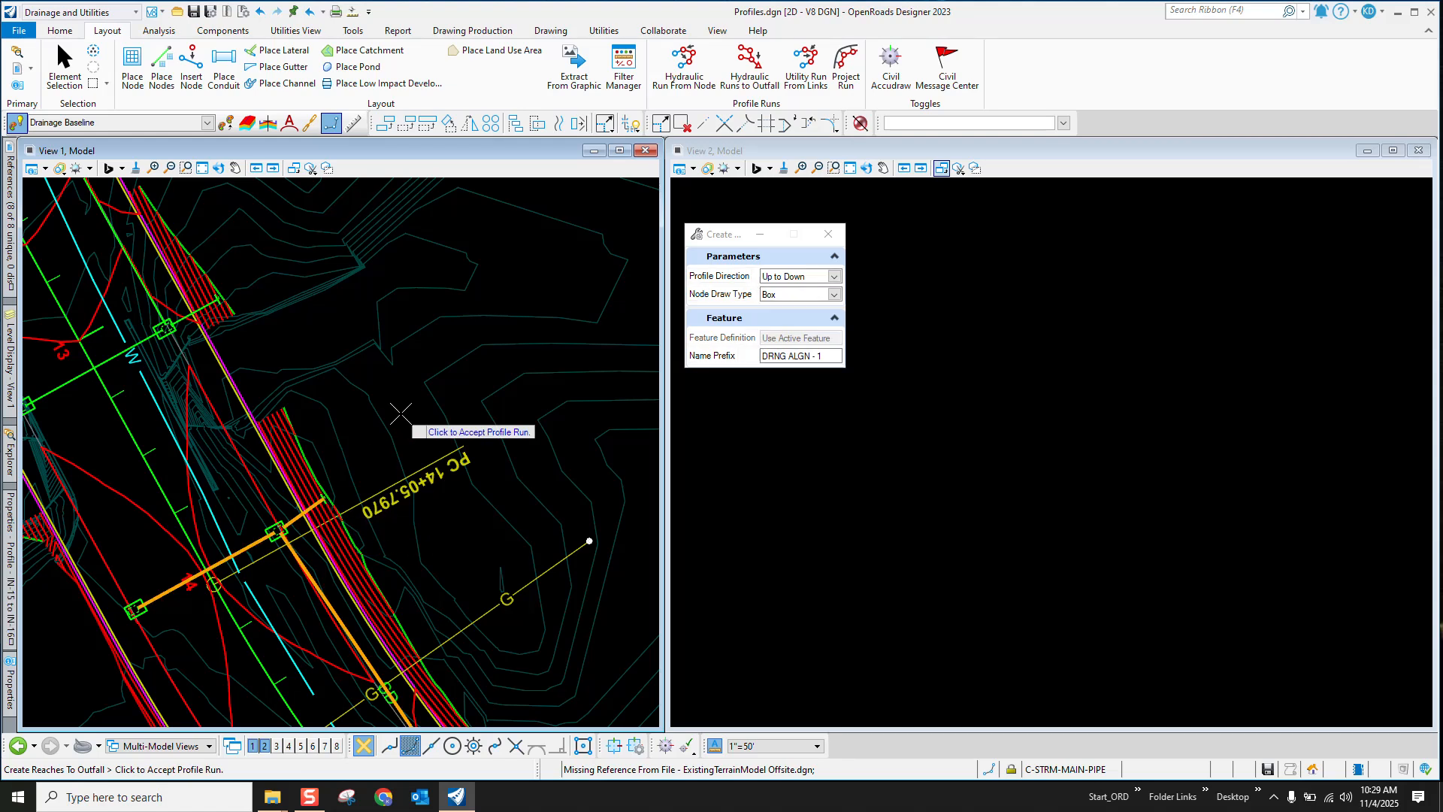
{"action": "scroll", "coordinate": [406, 489], "scroll_direction": "down", "scroll_amount": 5}
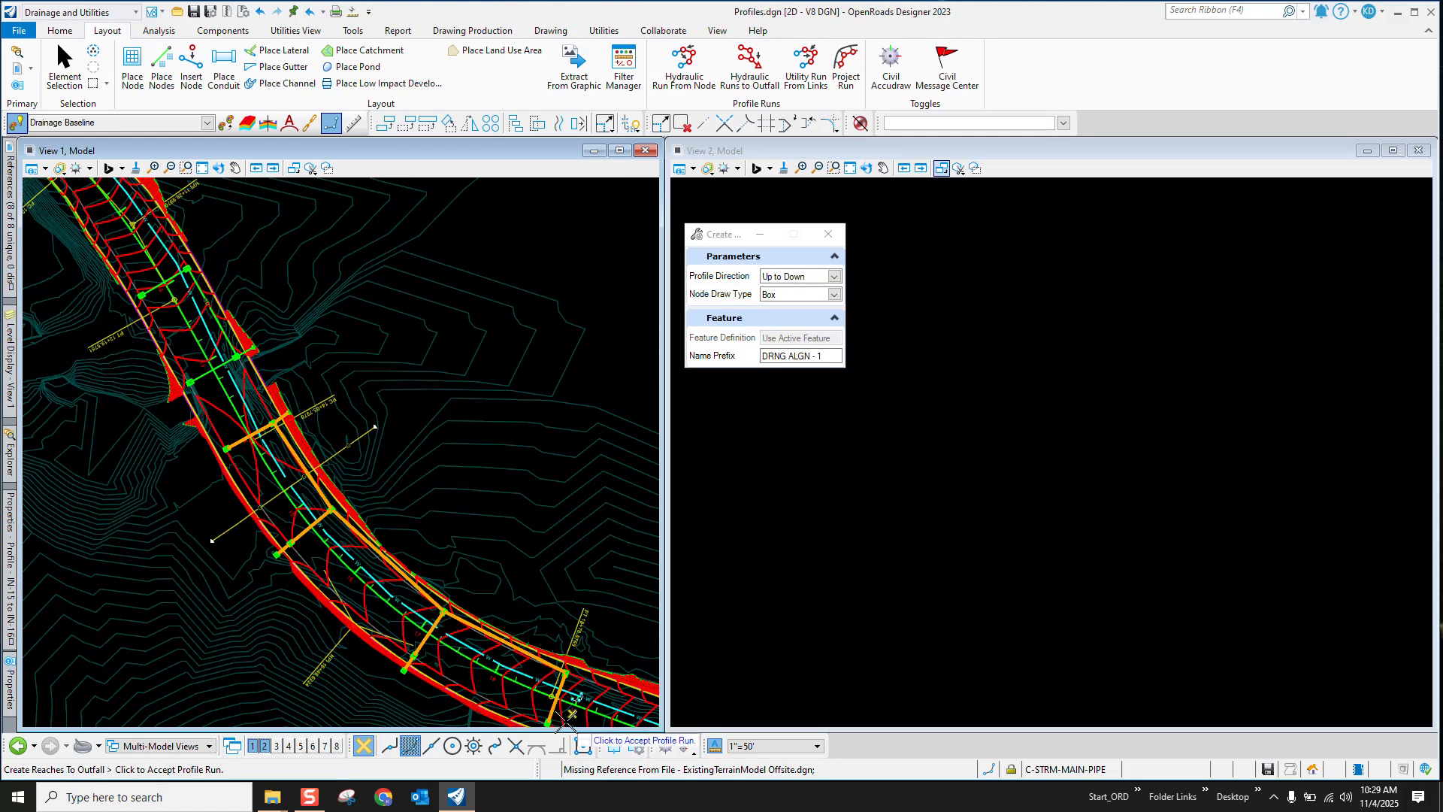
{"action": "scroll", "coordinate": [319, 376], "scroll_direction": "up", "scroll_amount": 2}
{"action": "scroll", "coordinate": [318, 375], "scroll_direction": "up", "scroll_amount": 2}
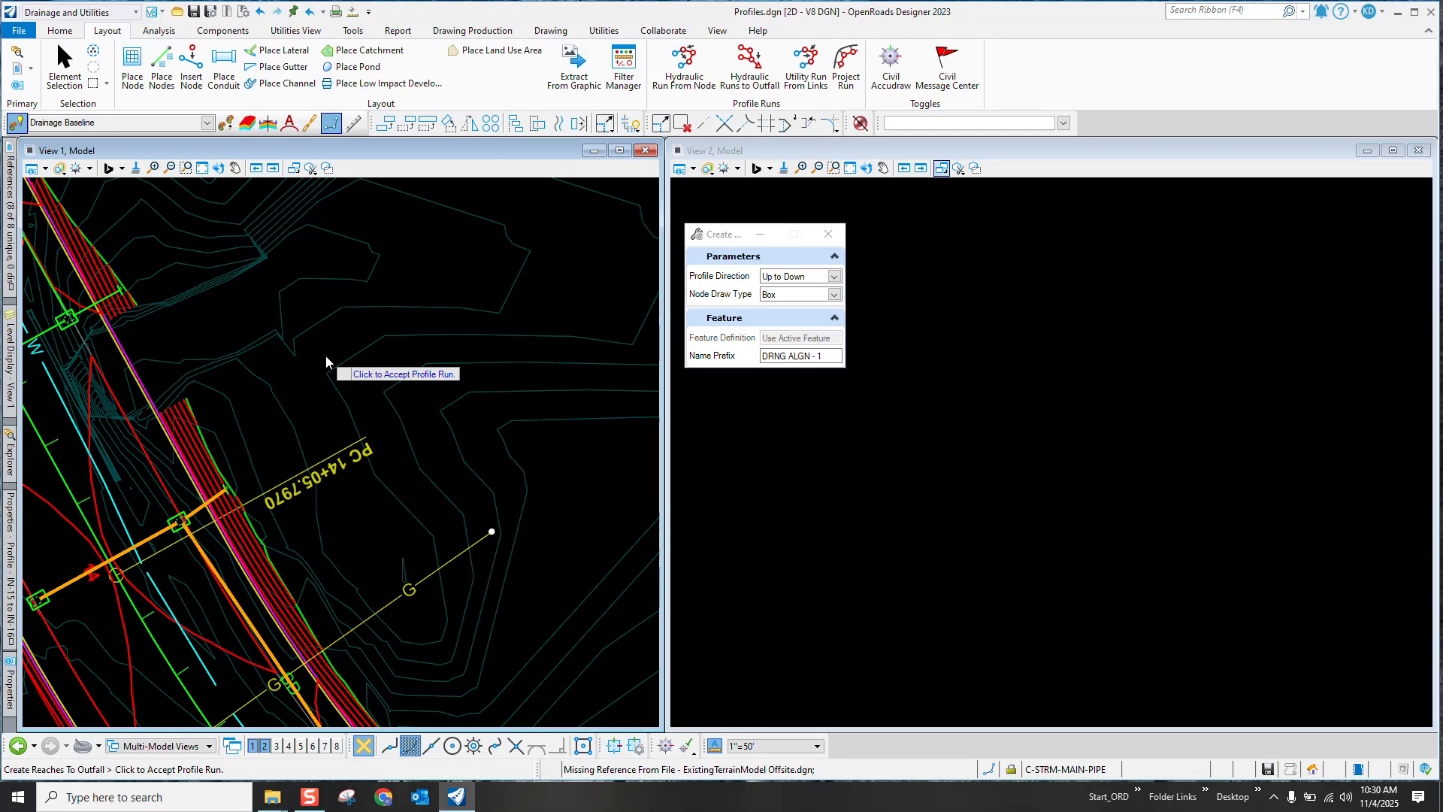
{"action": "left_click", "coordinate": [326, 351]}
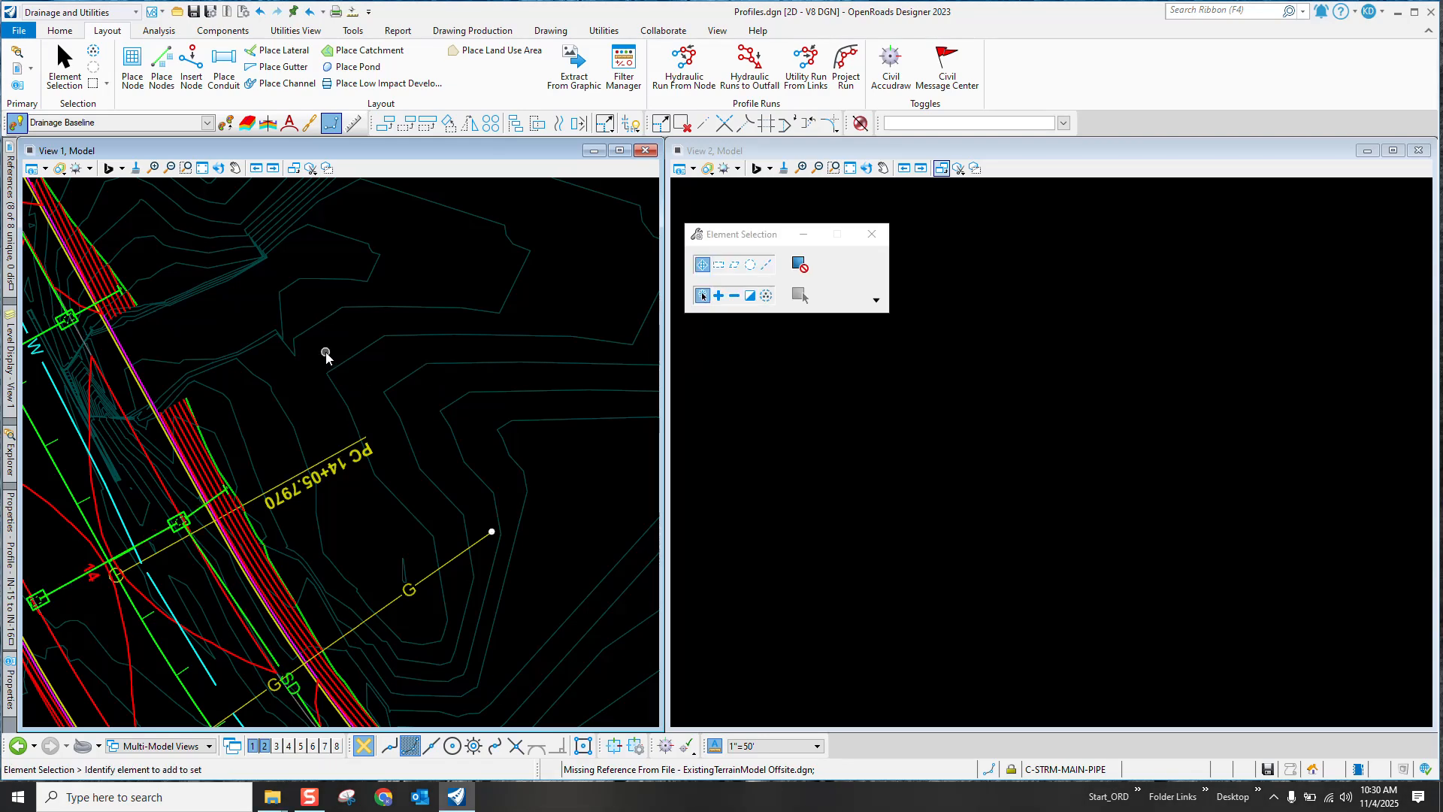
Step: Create a hydraulic run to the outfall of the storm network just past station 13, and accept the profile run
{"action": "left_click", "coordinate": [749, 70]}
{"action": "scroll", "coordinate": [451, 380], "scroll_direction": "down", "scroll_amount": 2}
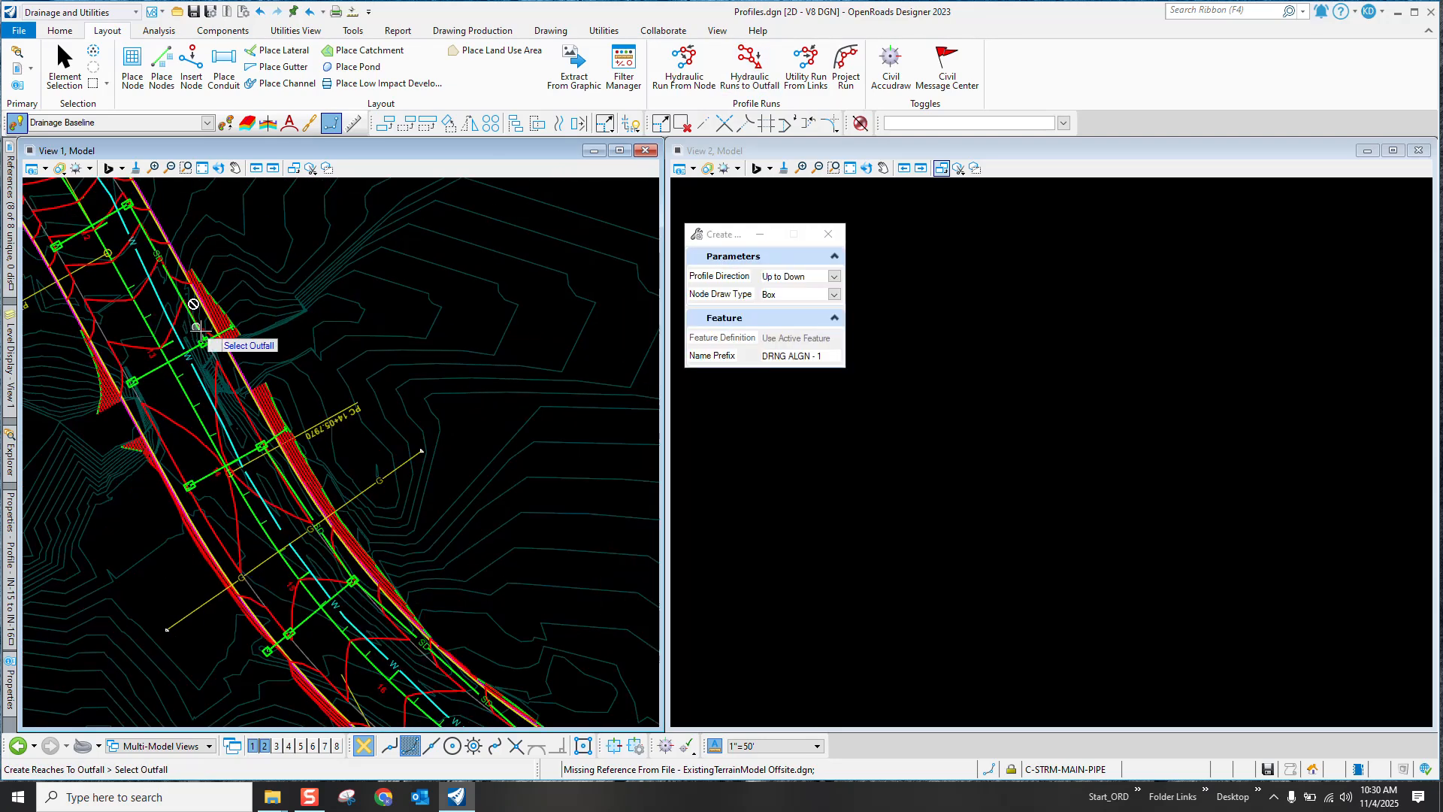
{"action": "scroll", "coordinate": [199, 328], "scroll_direction": "up", "scroll_amount": 3}
{"action": "left_click", "coordinate": [298, 324]}
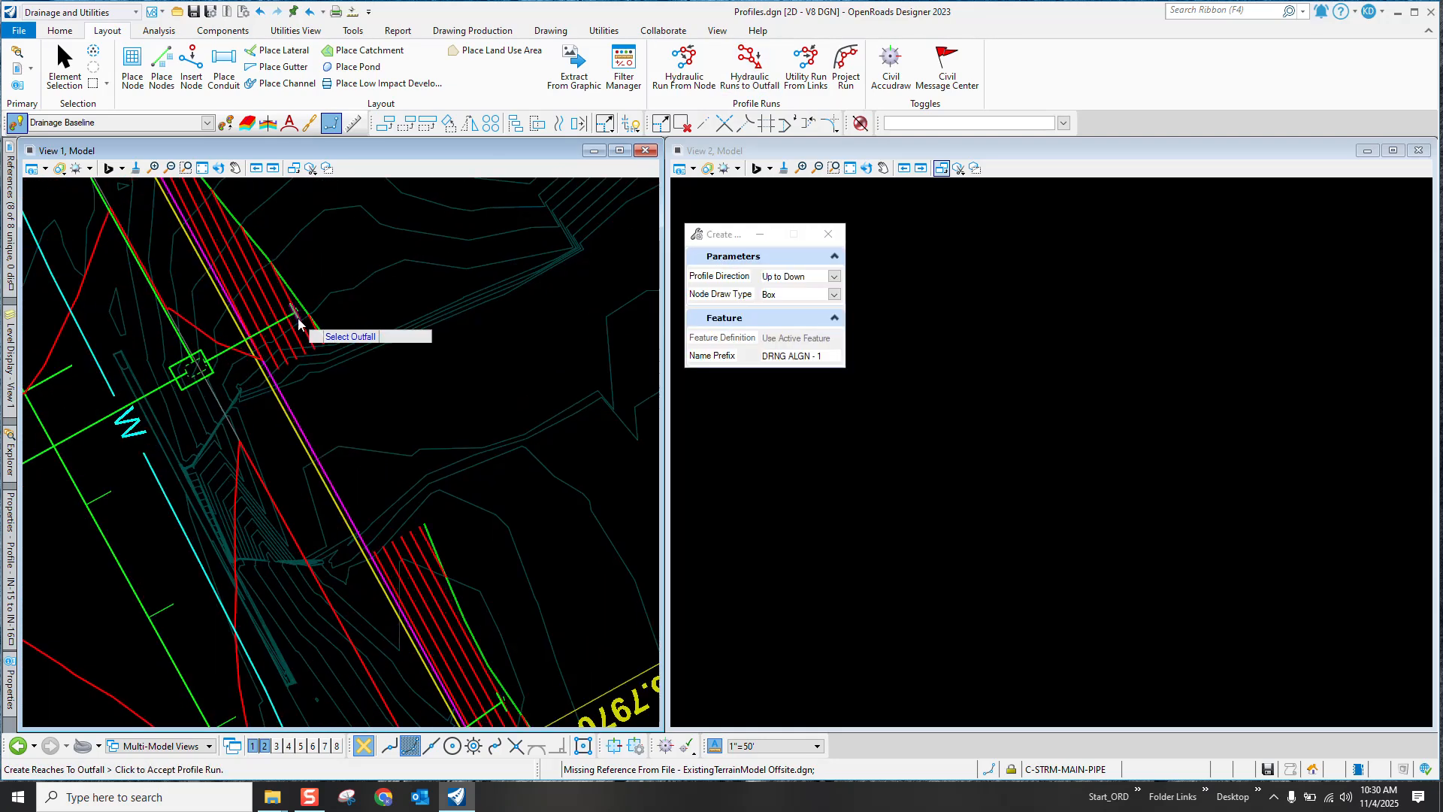
{"action": "scroll", "coordinate": [413, 466], "scroll_direction": "down", "scroll_amount": 2}
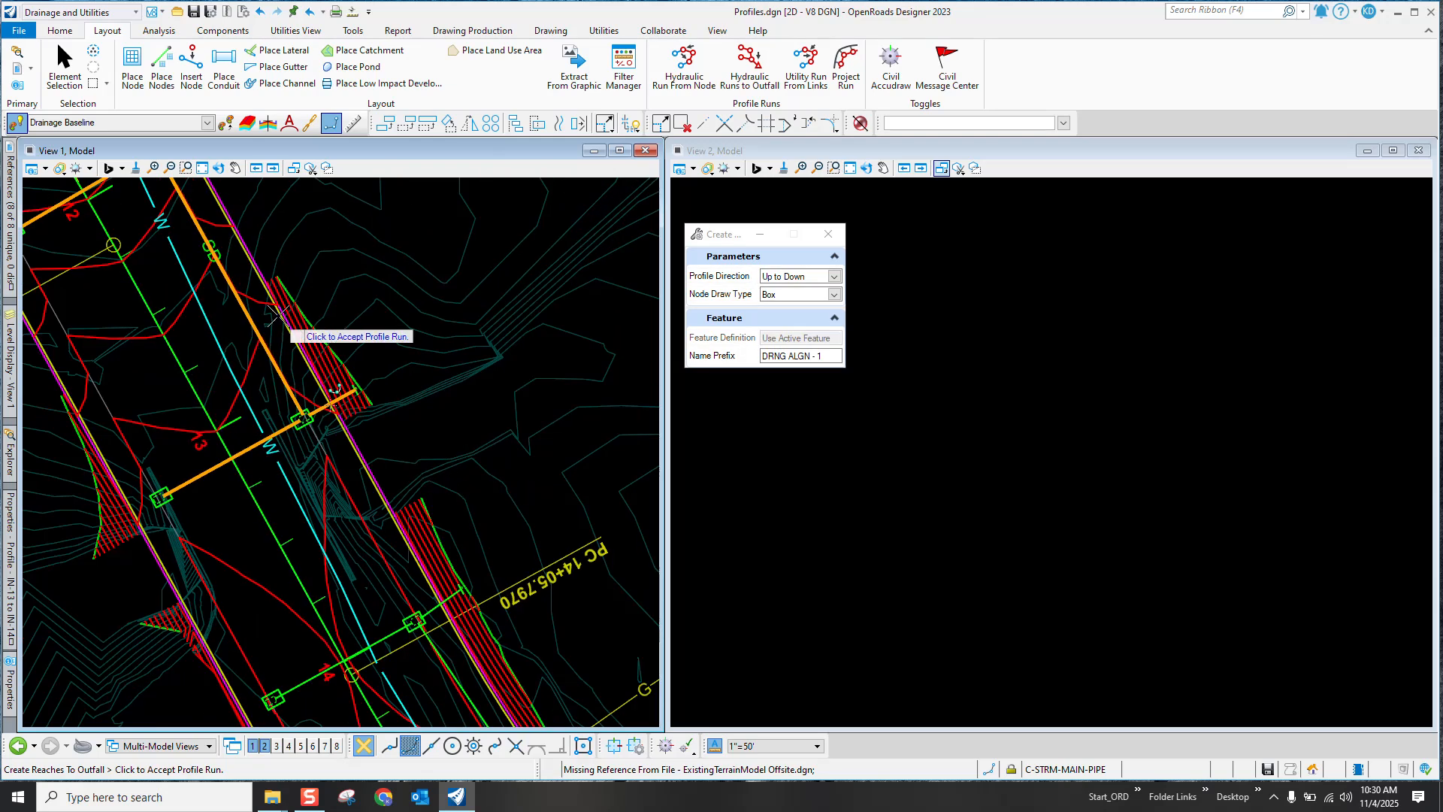
{"action": "scroll", "coordinate": [308, 417], "scroll_direction": "down", "scroll_amount": 2}
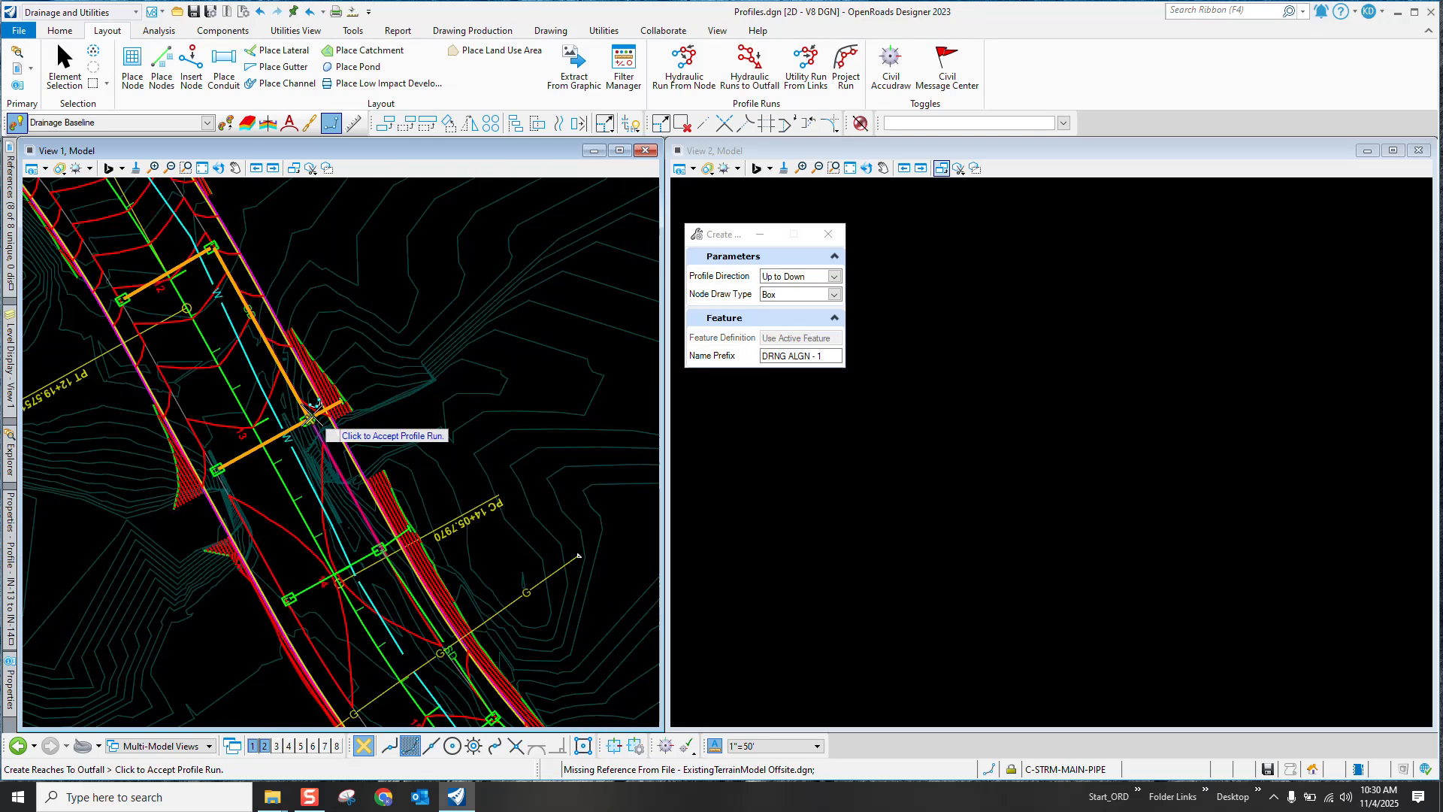
{"action": "left_click", "coordinate": [384, 276]}
Step: Dock the hydraulic element properties permanently beside the plan view, with the drainage properties shown
{"action": "scroll", "coordinate": [380, 275], "scroll_direction": "down", "scroll_amount": 2}
{"action": "scroll", "coordinate": [378, 280], "scroll_direction": "down", "scroll_amount": 1}
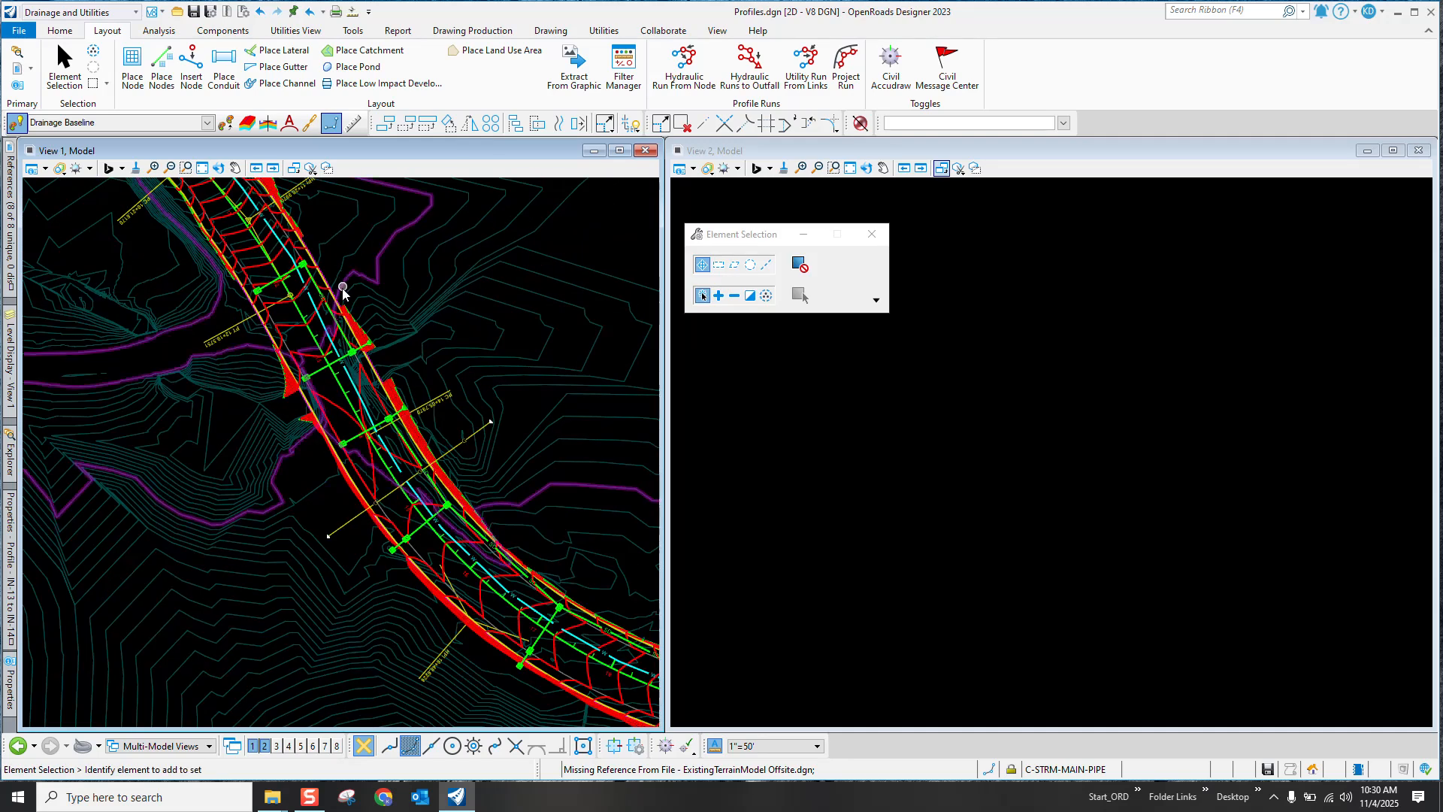
{"action": "left_click", "coordinate": [10, 461]}
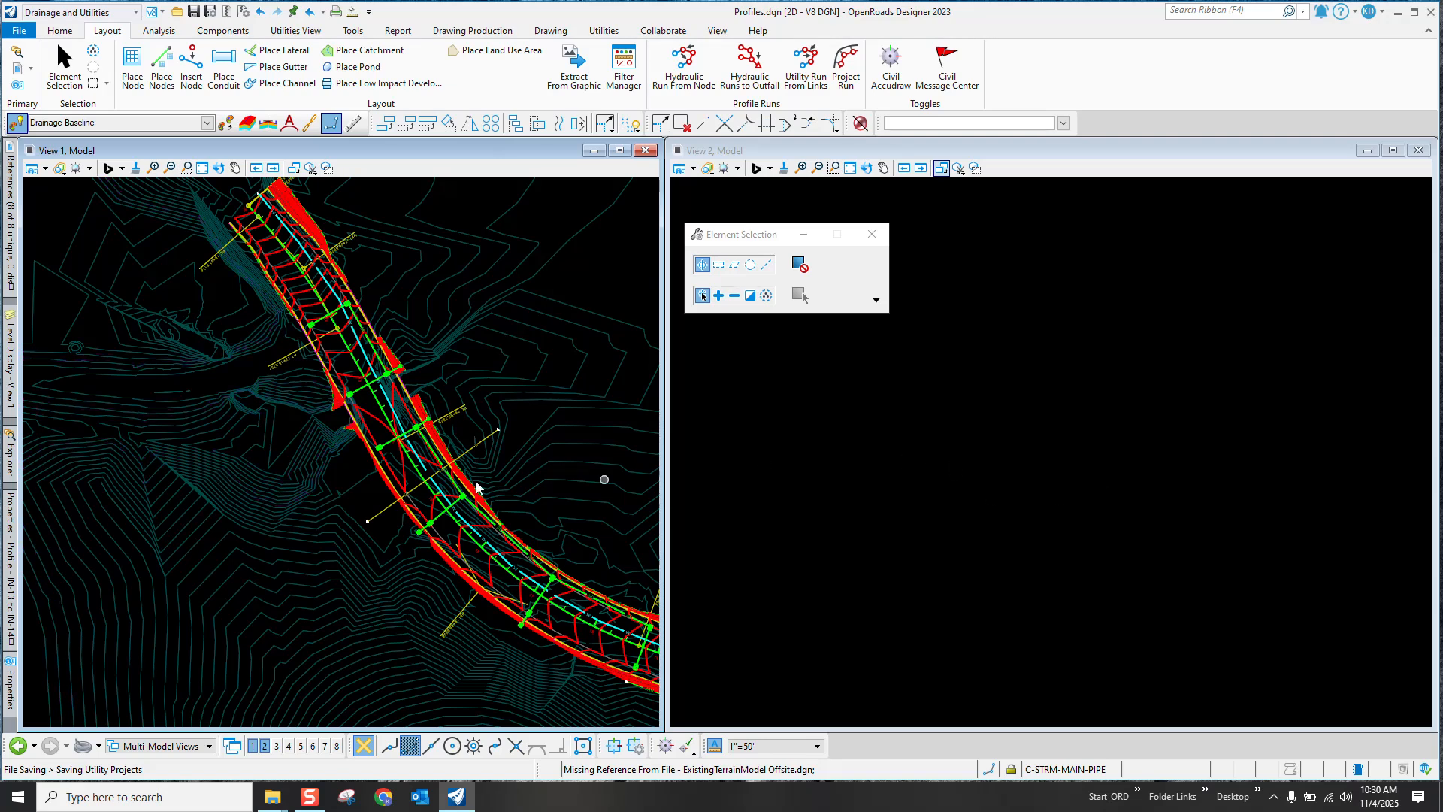
{"action": "mouse_move", "coordinate": [11, 535]}
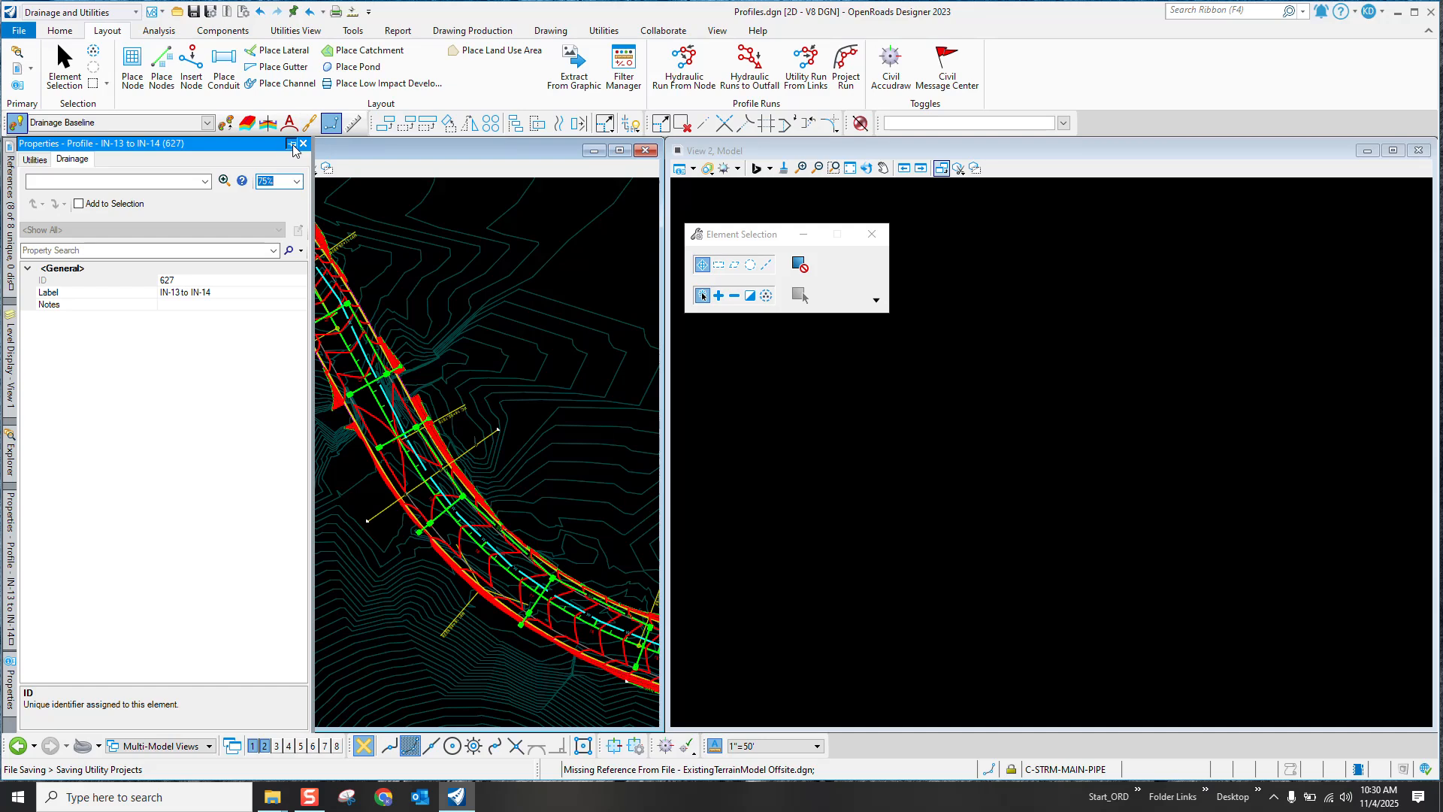
{"action": "left_click", "coordinate": [292, 144]}
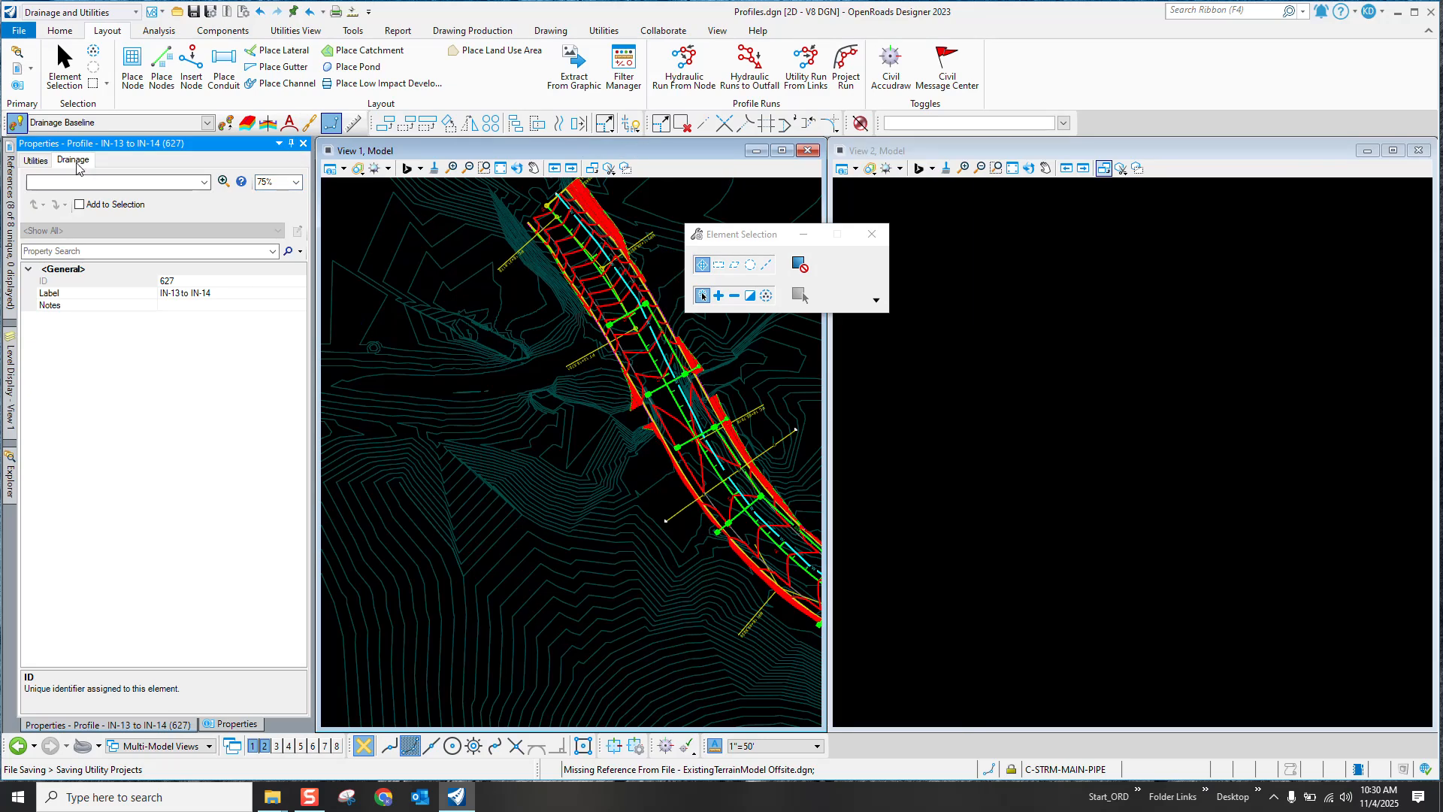
{"action": "scroll", "coordinate": [575, 449], "scroll_direction": "down", "scroll_amount": 2}
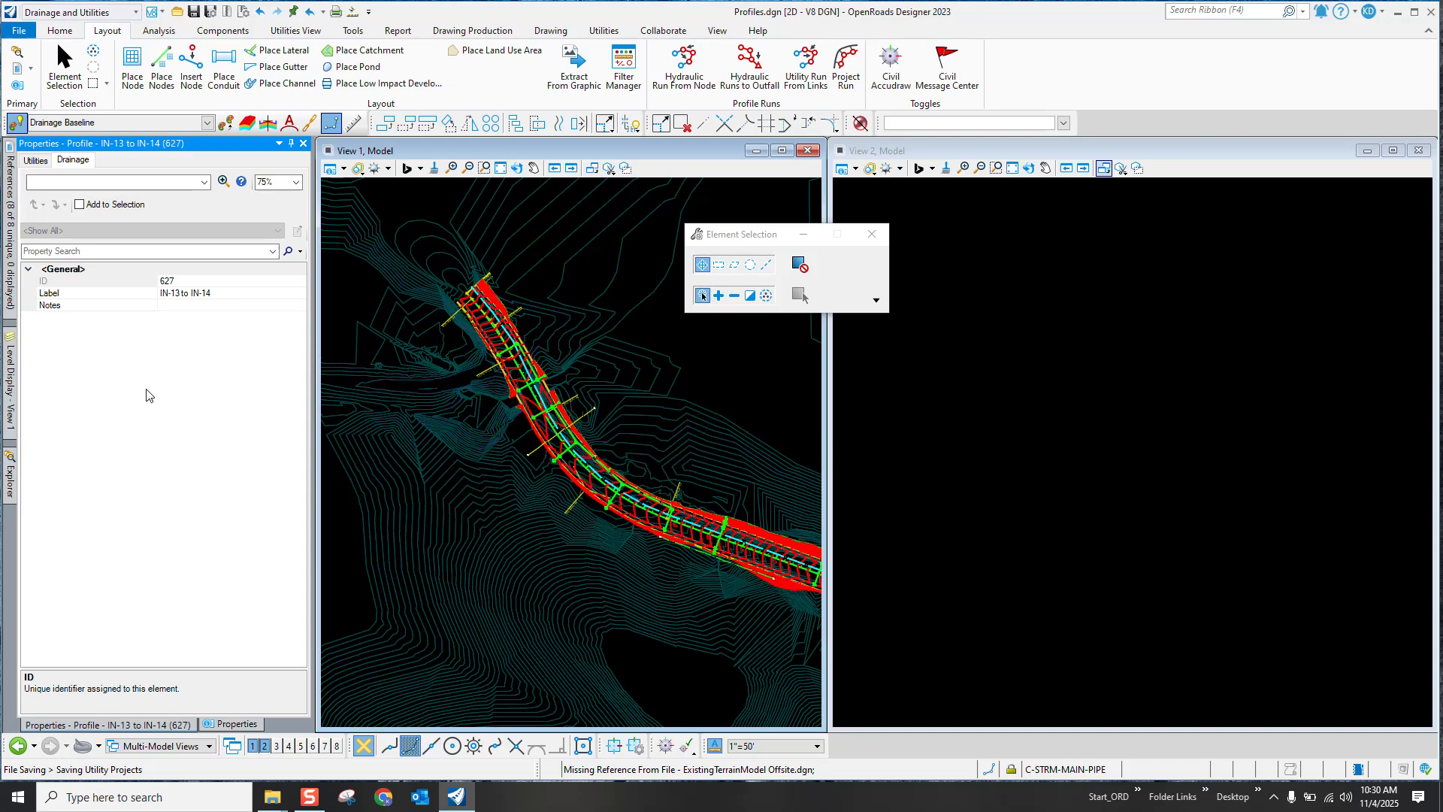
Step: Open the profile model of the IN-5 to HW-1 run in View 2 and move the selection dialog off the profile
{"action": "mouse_move", "coordinate": [10, 475]}
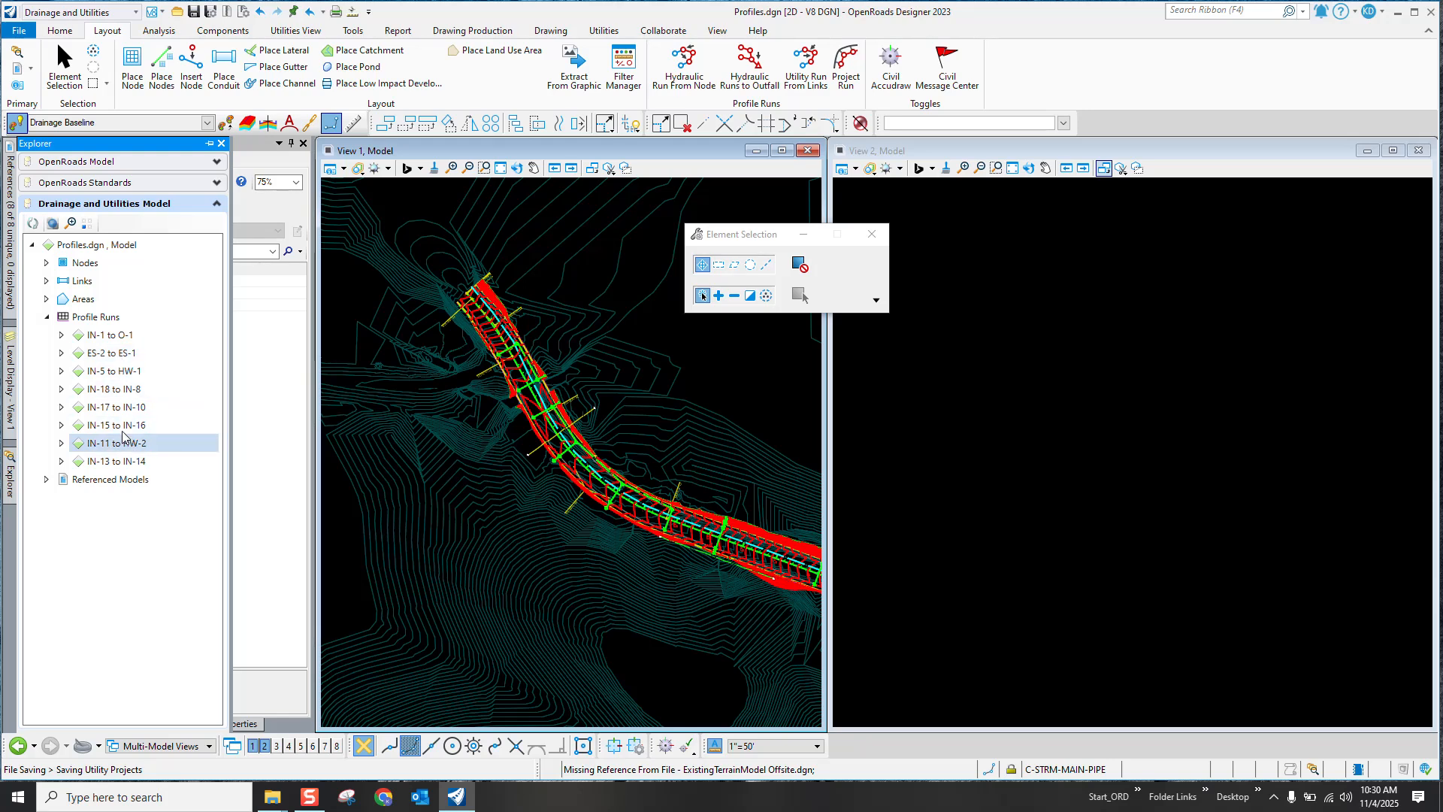
{"action": "right_click", "coordinate": [119, 375]}
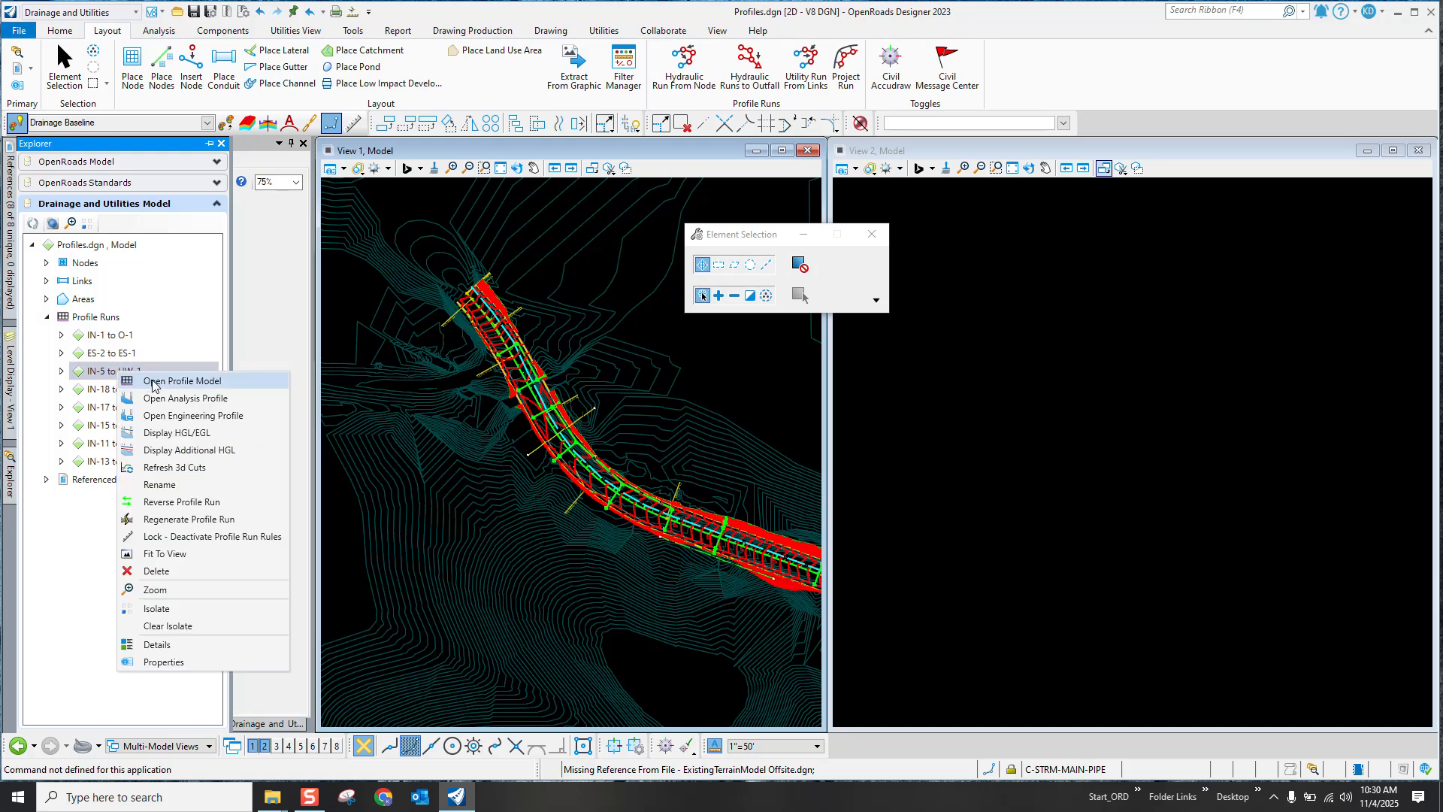
{"action": "left_click", "coordinate": [153, 382]}
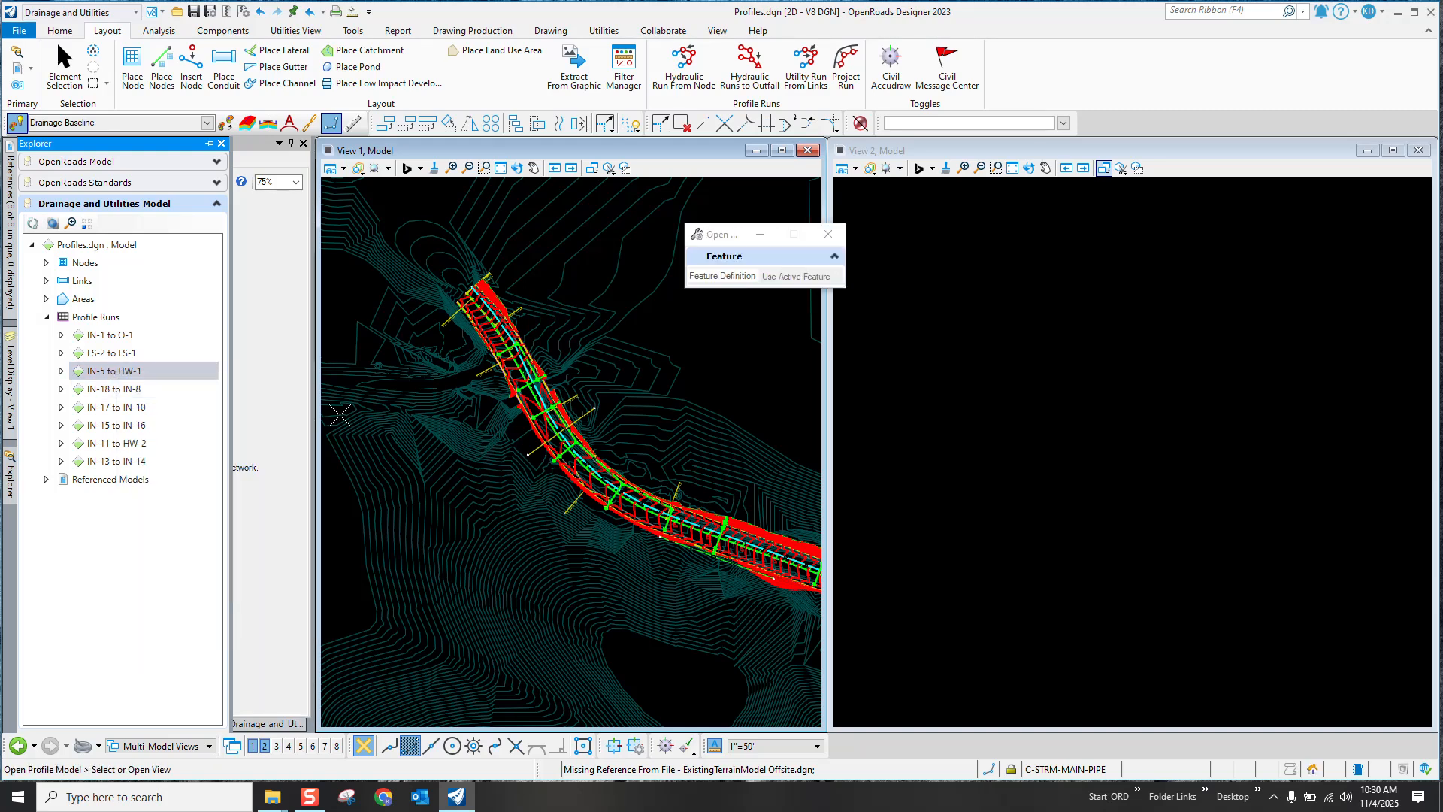
{"action": "left_click", "coordinate": [1007, 413]}
{"action": "scroll", "coordinate": [984, 467], "scroll_direction": "down", "scroll_amount": 1}
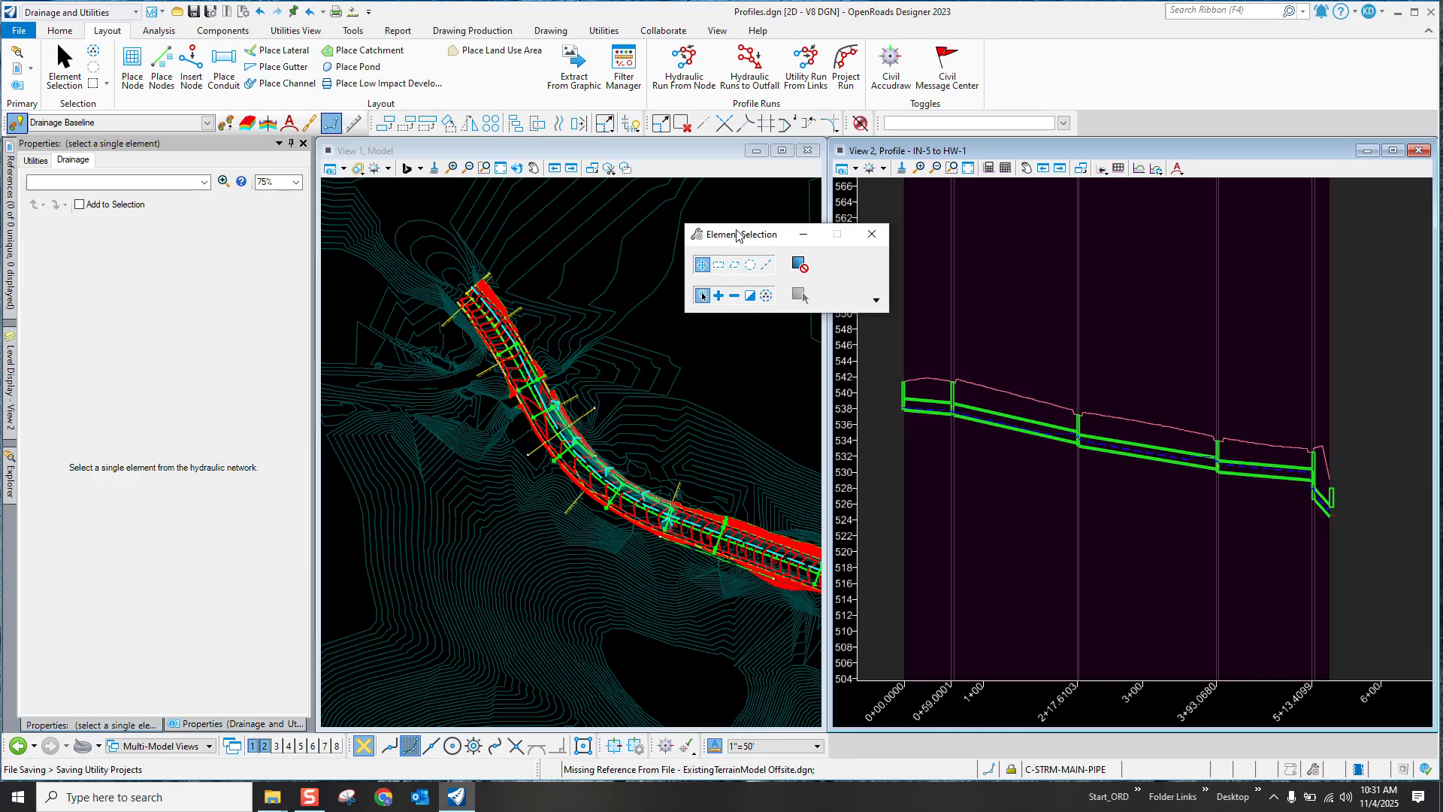
{"action": "left_click_drag", "start_coordinate": [732, 230], "coordinate": [632, 212]}
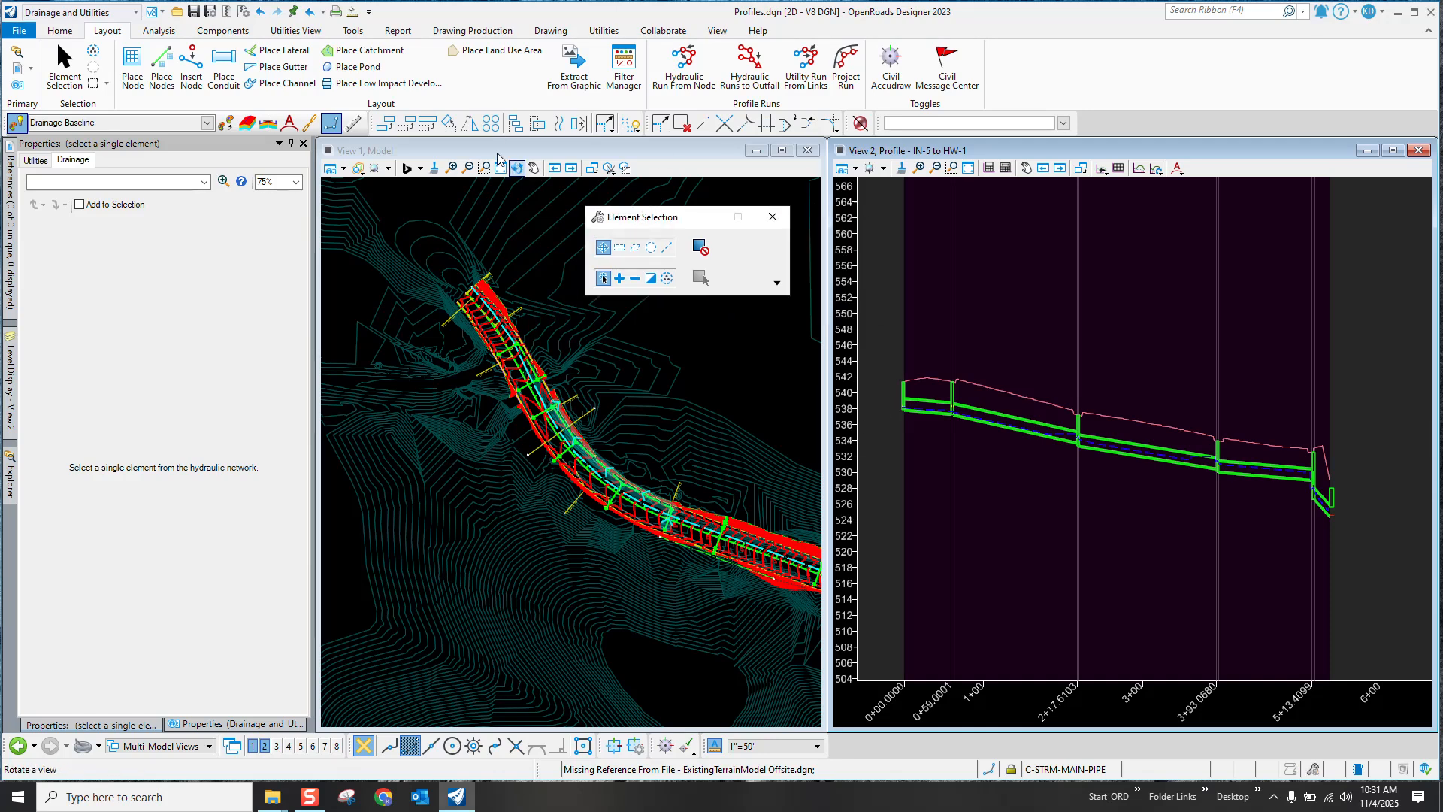
Step: Open the drainage FlexTable Pipe - Settings from the hydraulic model tables
{"action": "left_click", "coordinate": [160, 30]}
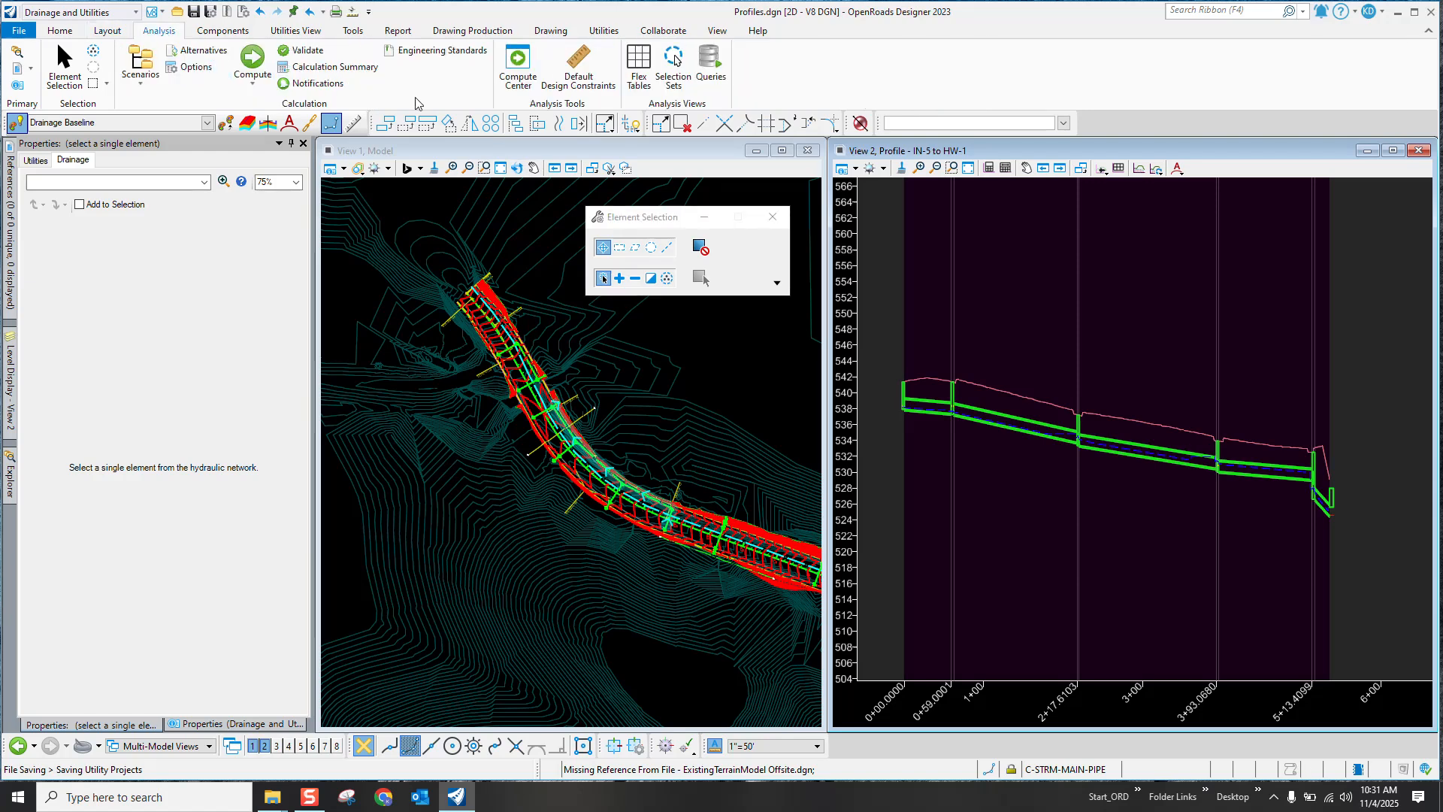
{"action": "left_click", "coordinate": [638, 60]}
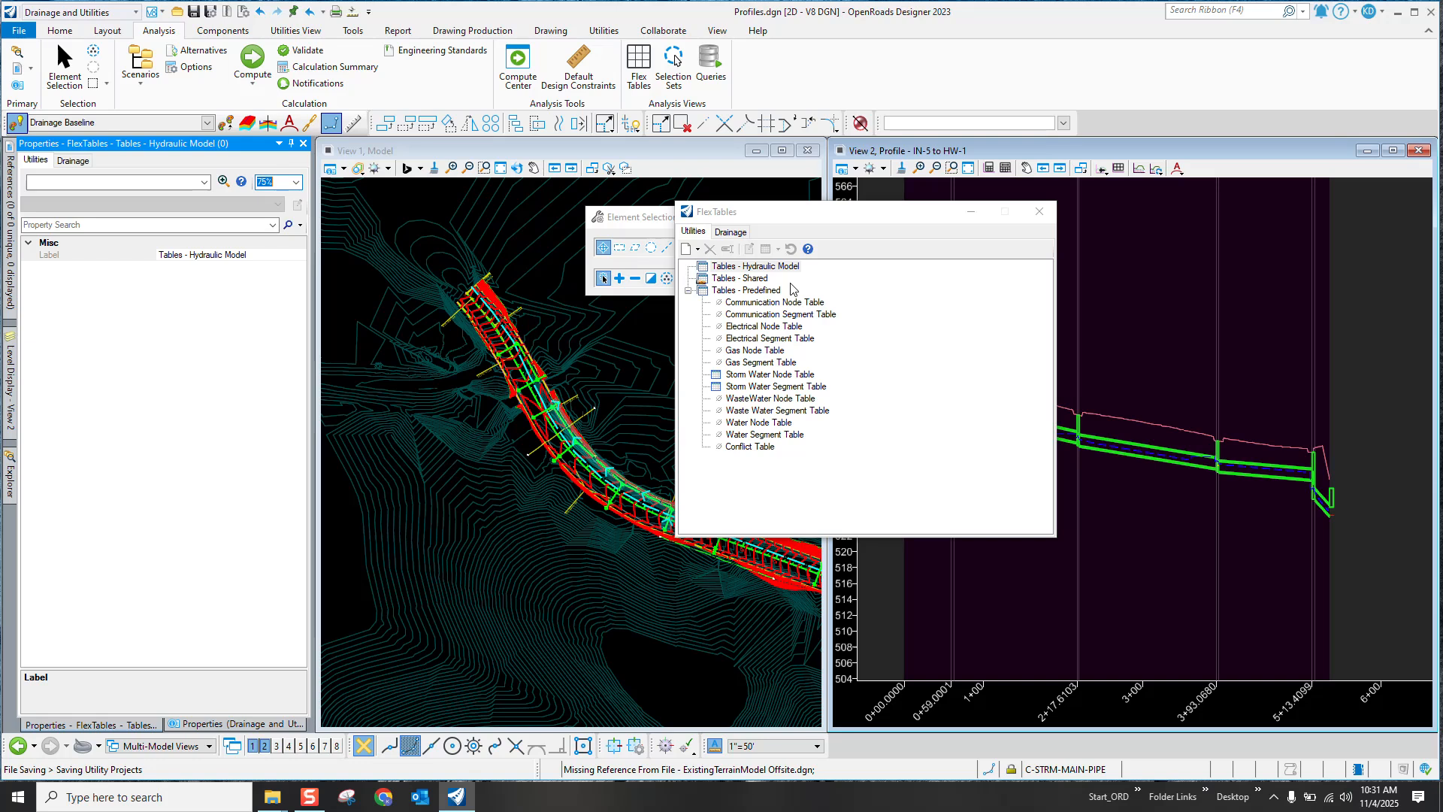
{"action": "left_click", "coordinate": [731, 232]}
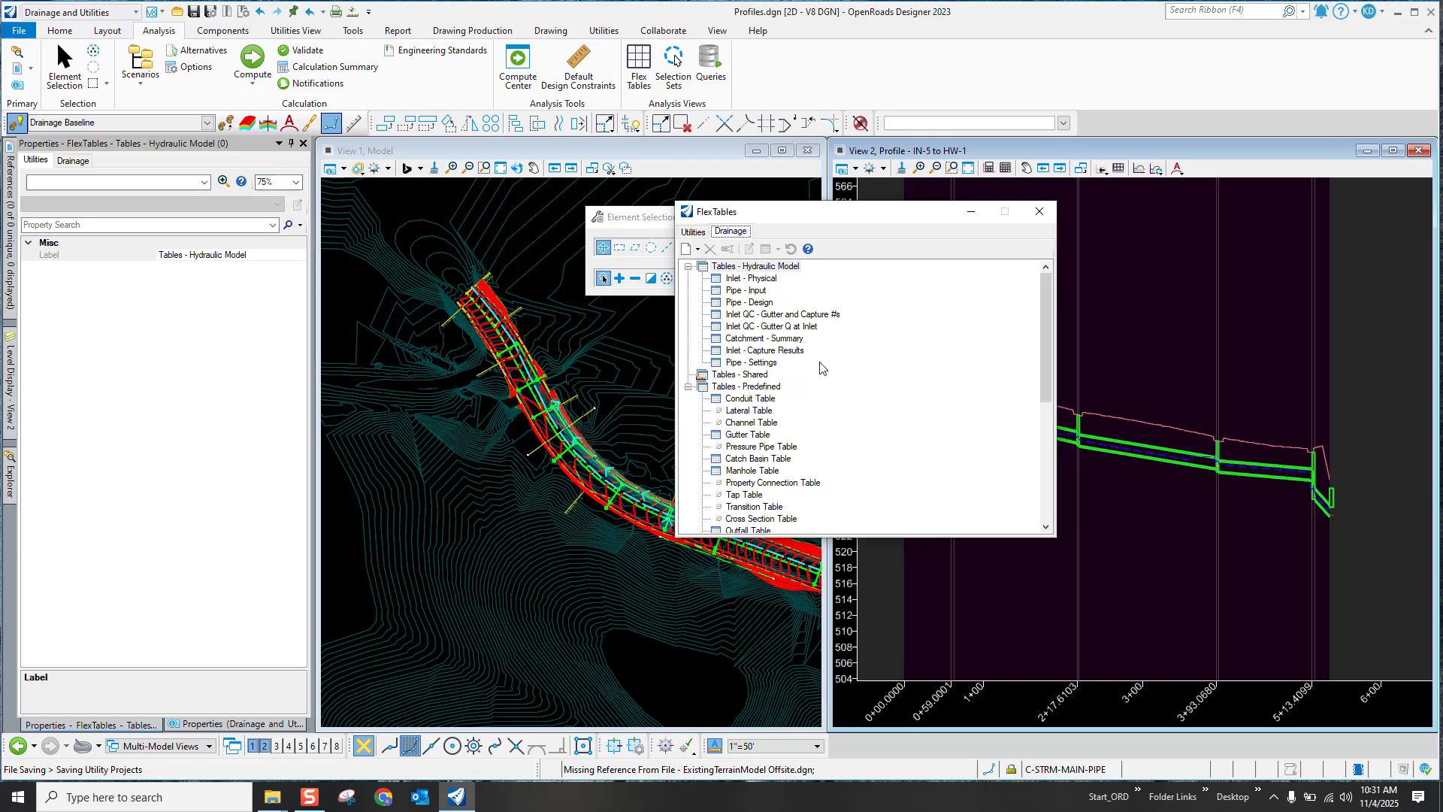
{"action": "double_click", "coordinate": [747, 363]}
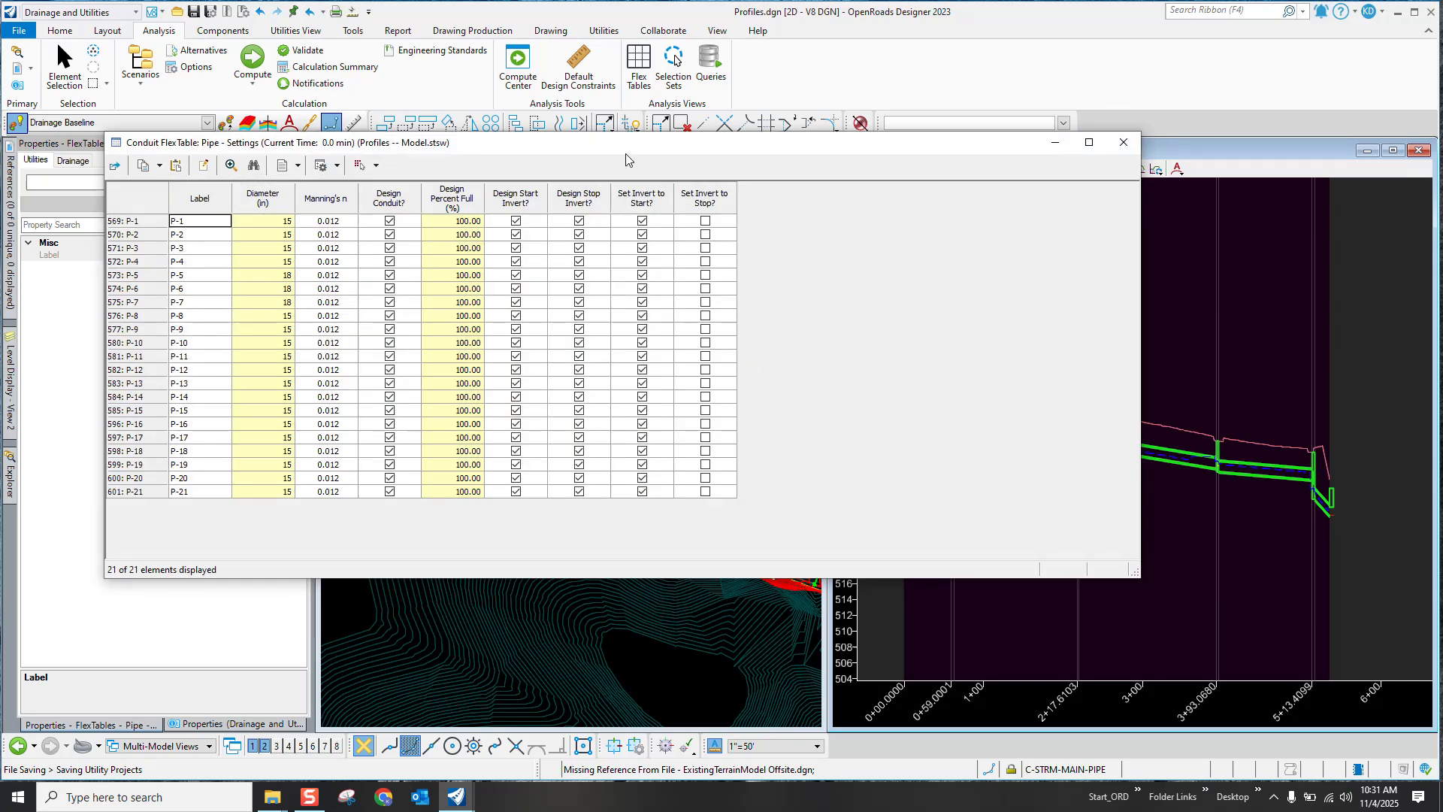
Step: Clear the Set Invert to Start option for all pipes in the Pipe - Settings table with a global edit
{"action": "left_click_drag", "start_coordinate": [626, 155], "coordinate": [657, 177]}
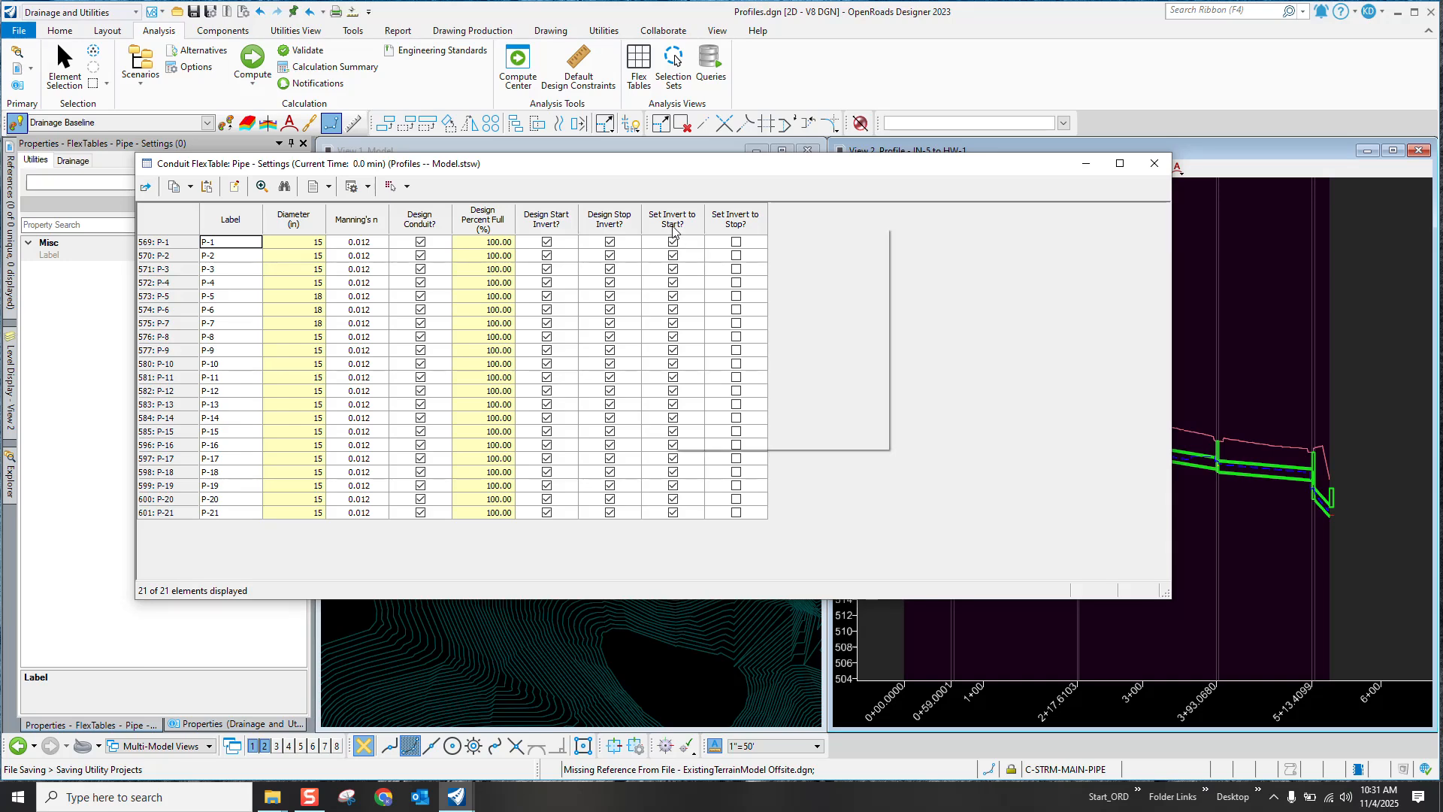
{"action": "right_click", "coordinate": [673, 231]}
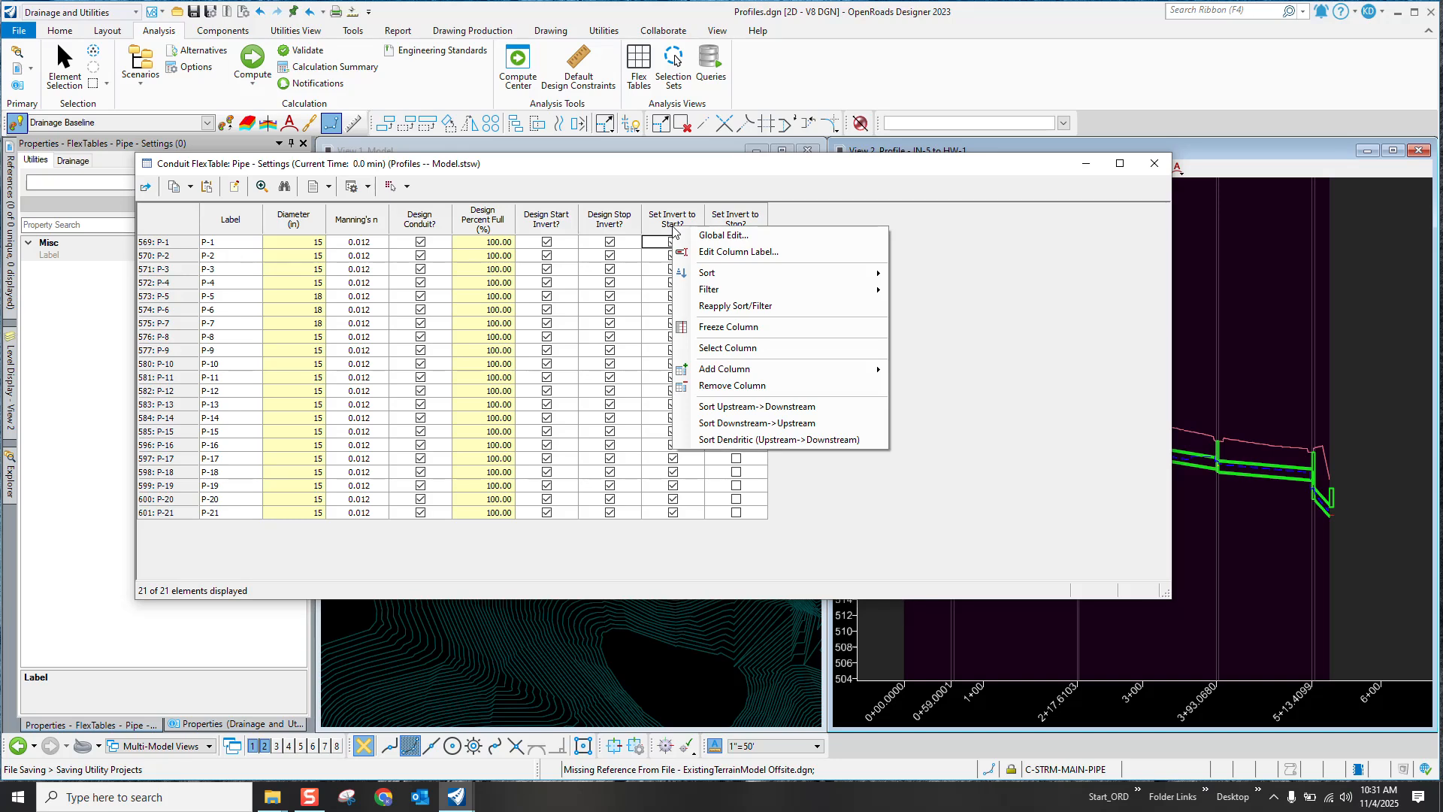
{"action": "left_click", "coordinate": [717, 236]}
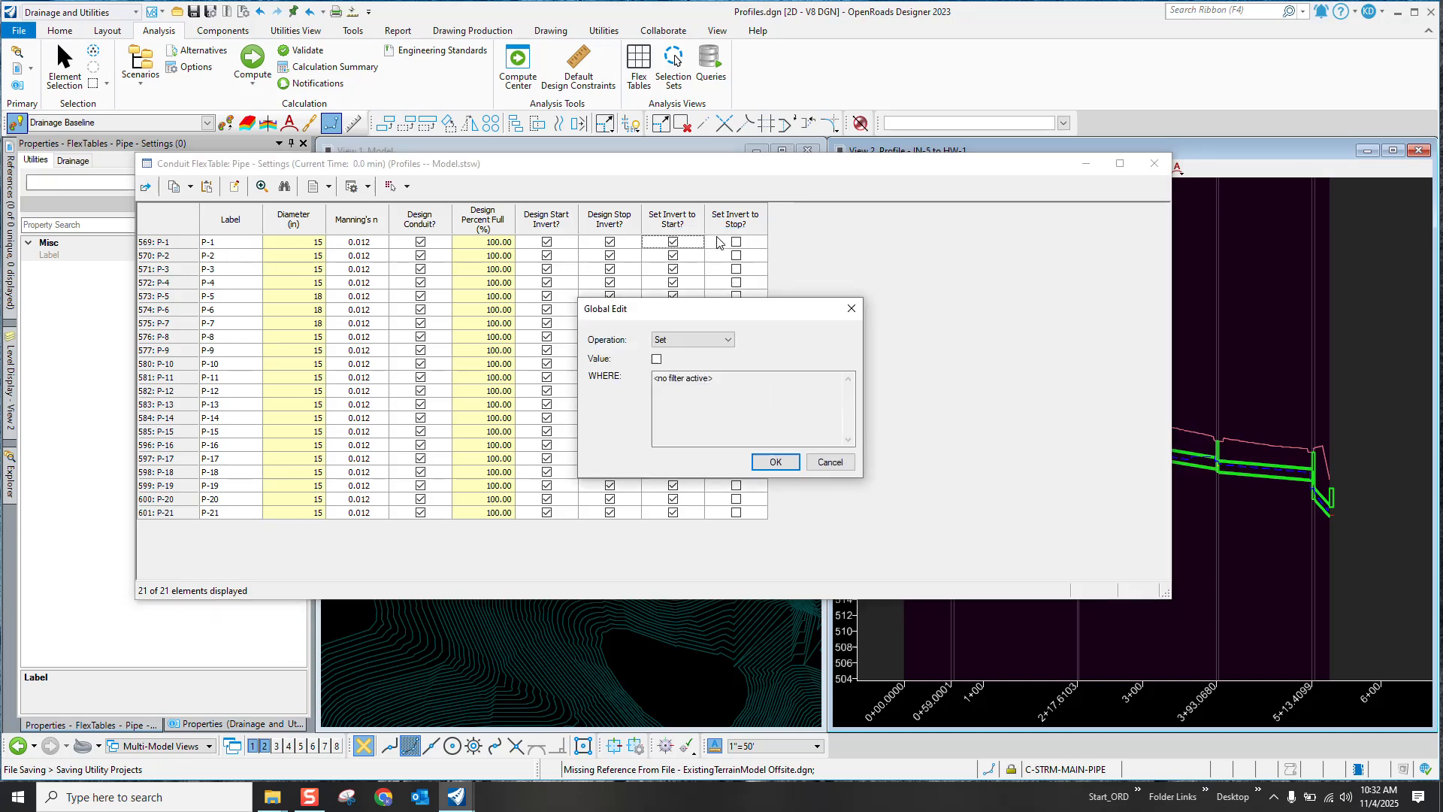
{"action": "left_click", "coordinate": [656, 360]}
{"action": "left_click", "coordinate": [774, 460]}
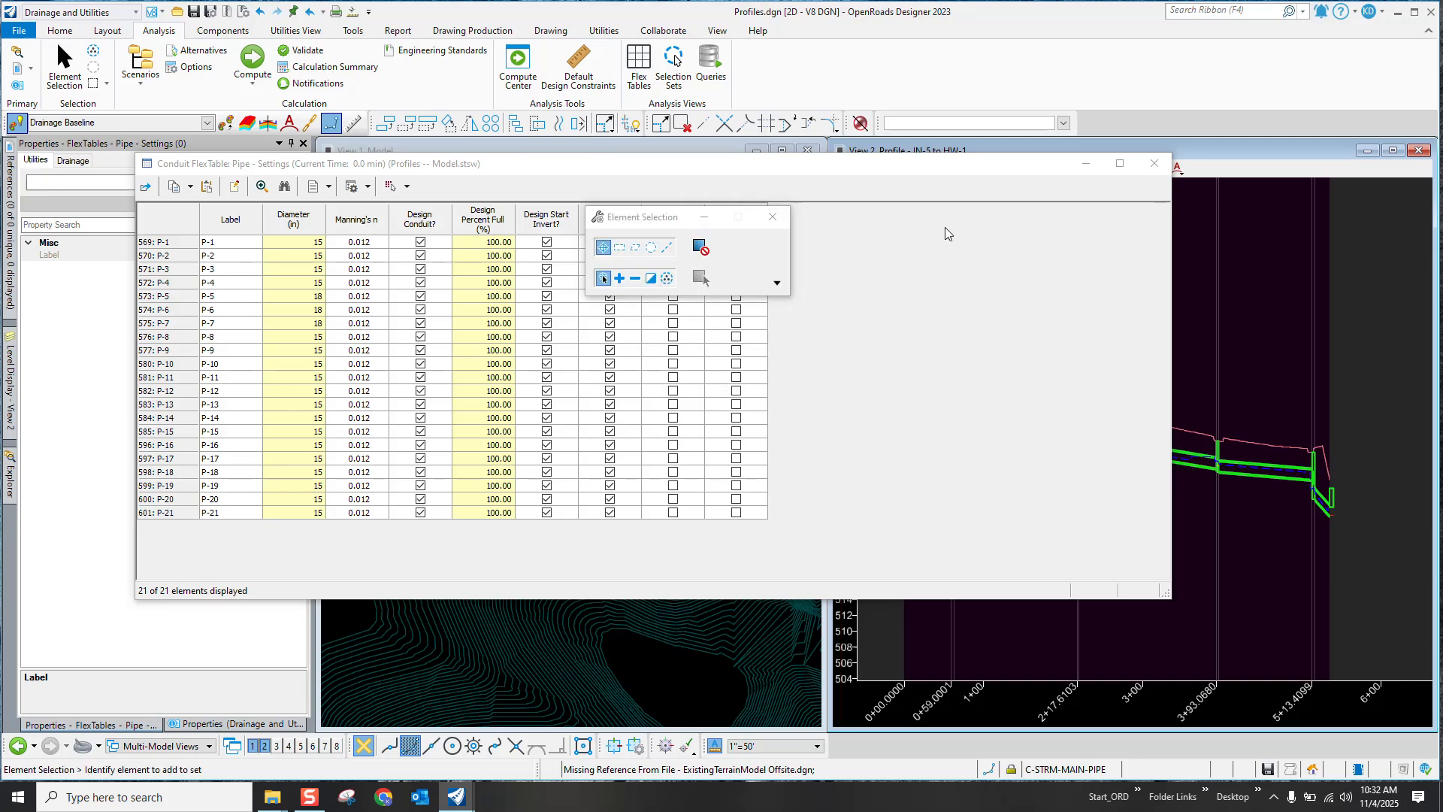
Step: Close the Pipe - Settings table and the FlexTables list, and select pipe P-12 in the IN-5 to HW-1 profile
{"action": "left_click", "coordinate": [1154, 163]}
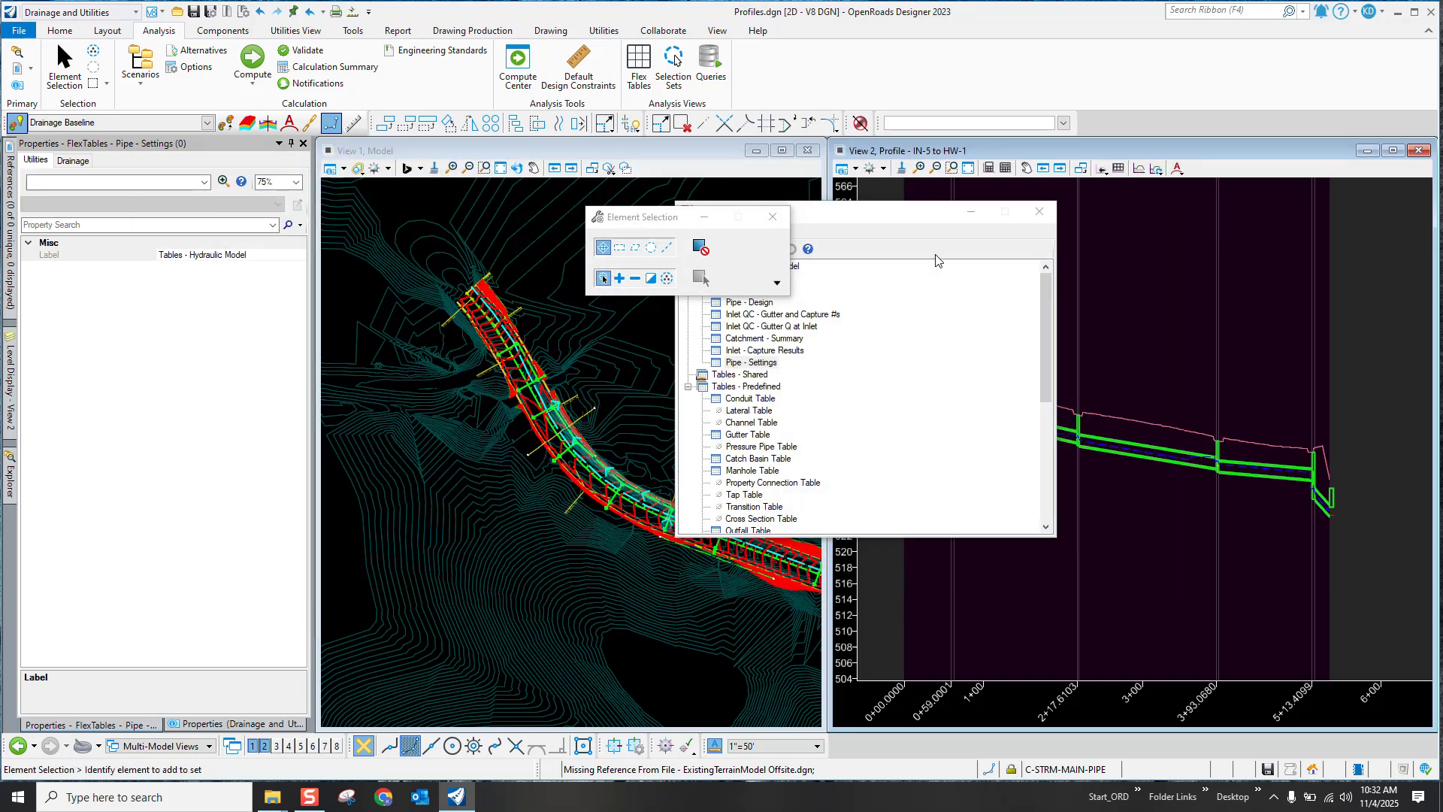
{"action": "left_click", "coordinate": [1040, 214]}
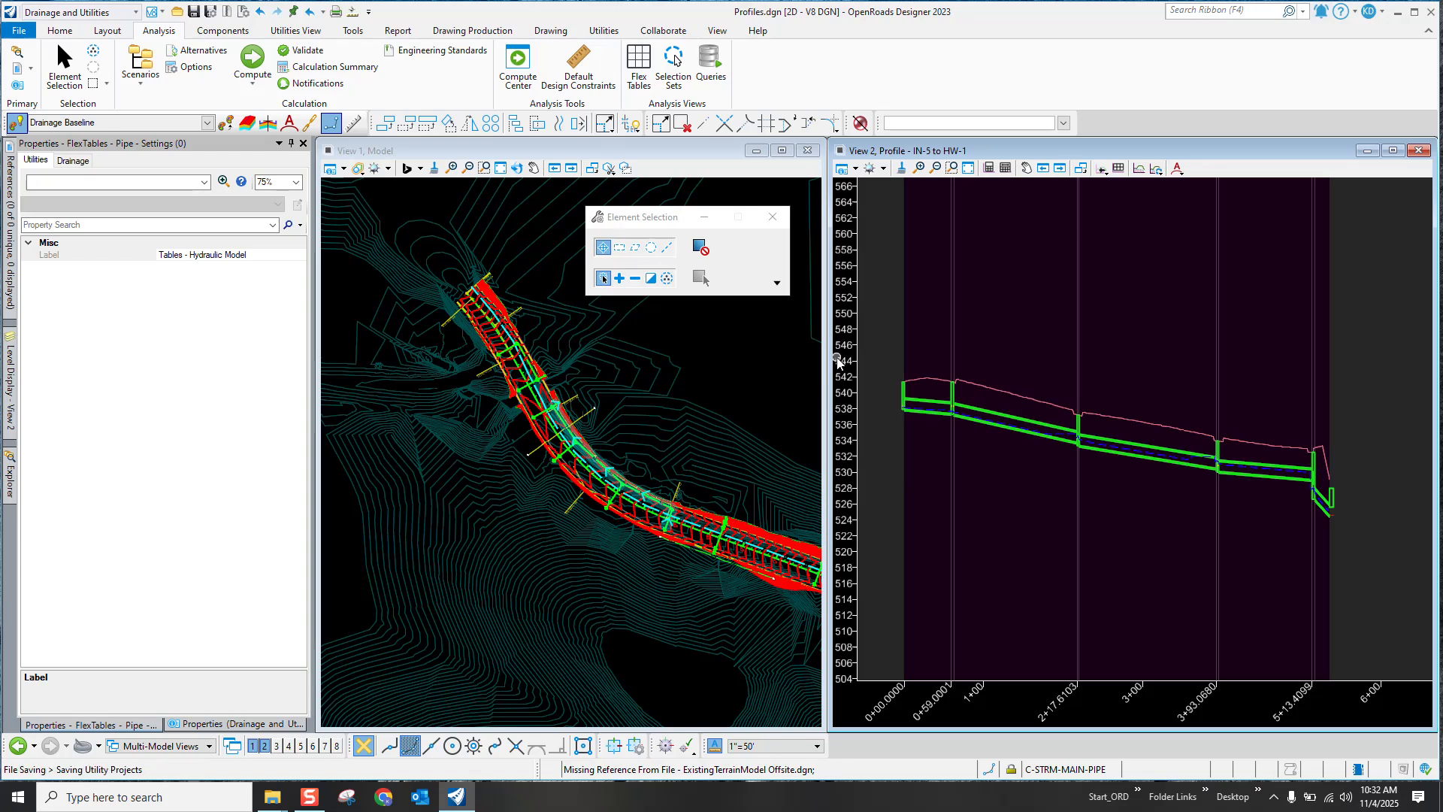
{"action": "scroll", "coordinate": [1135, 472], "scroll_direction": "up", "scroll_amount": 3}
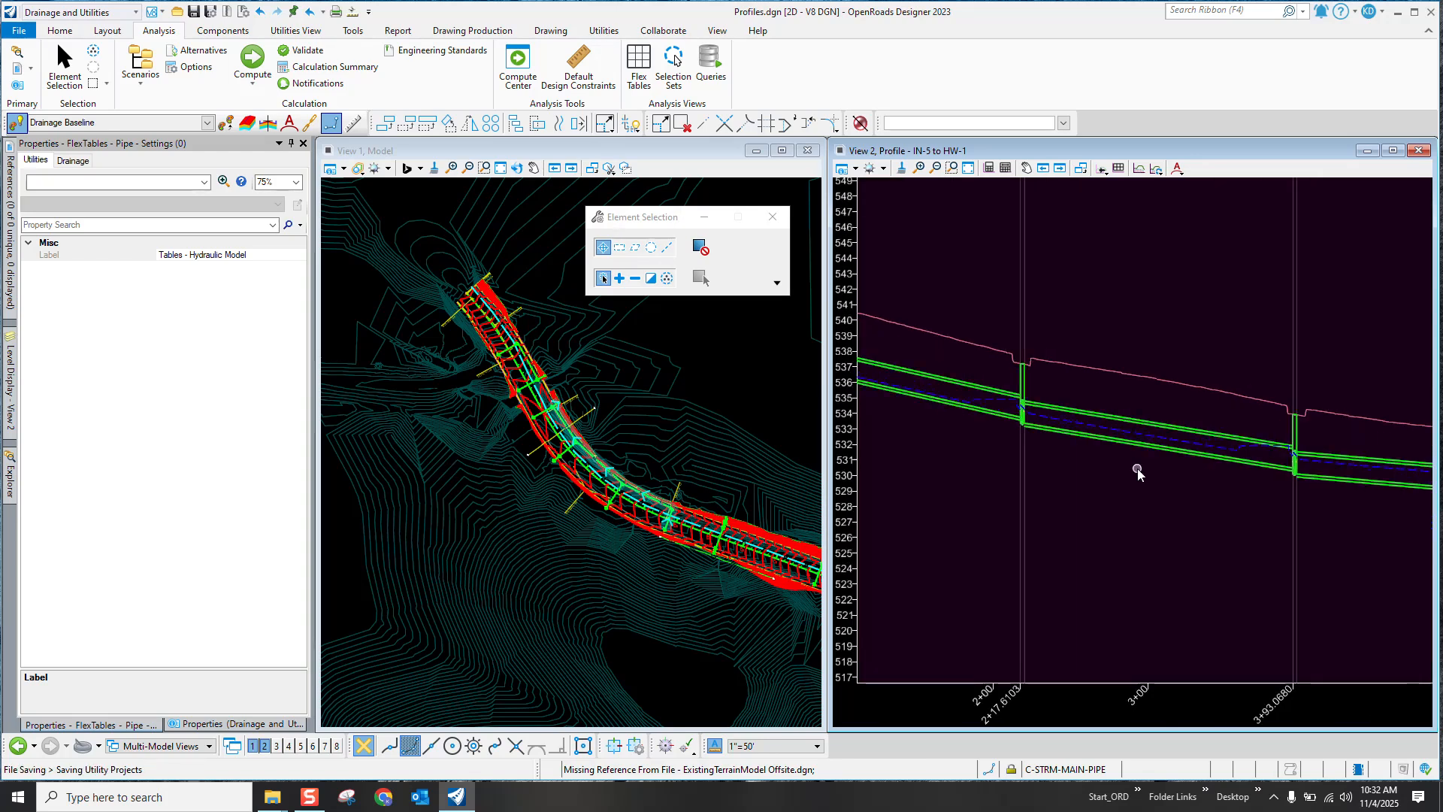
{"action": "scroll", "coordinate": [1286, 514], "scroll_direction": "up", "scroll_amount": 1}
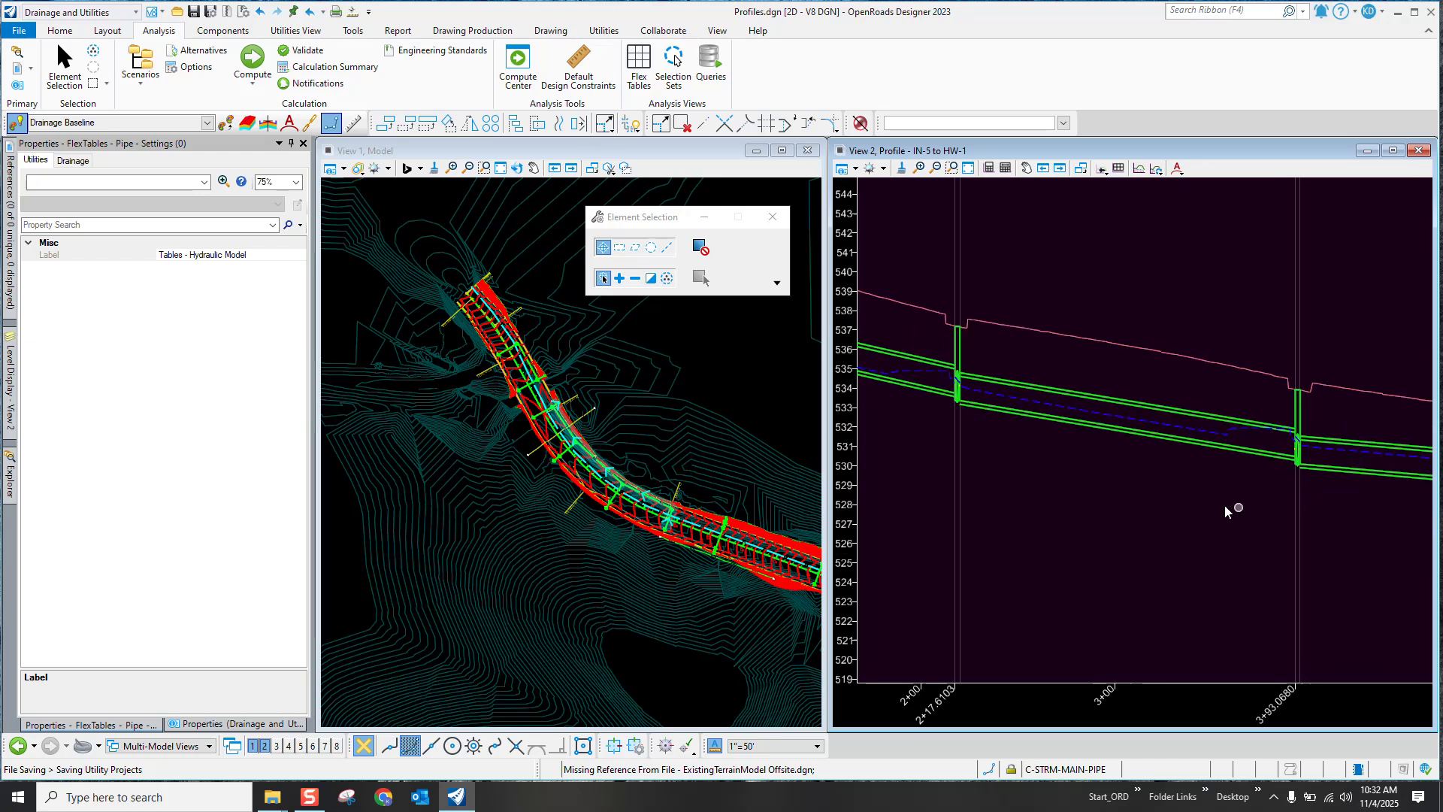
{"action": "left_click", "coordinate": [1112, 431]}
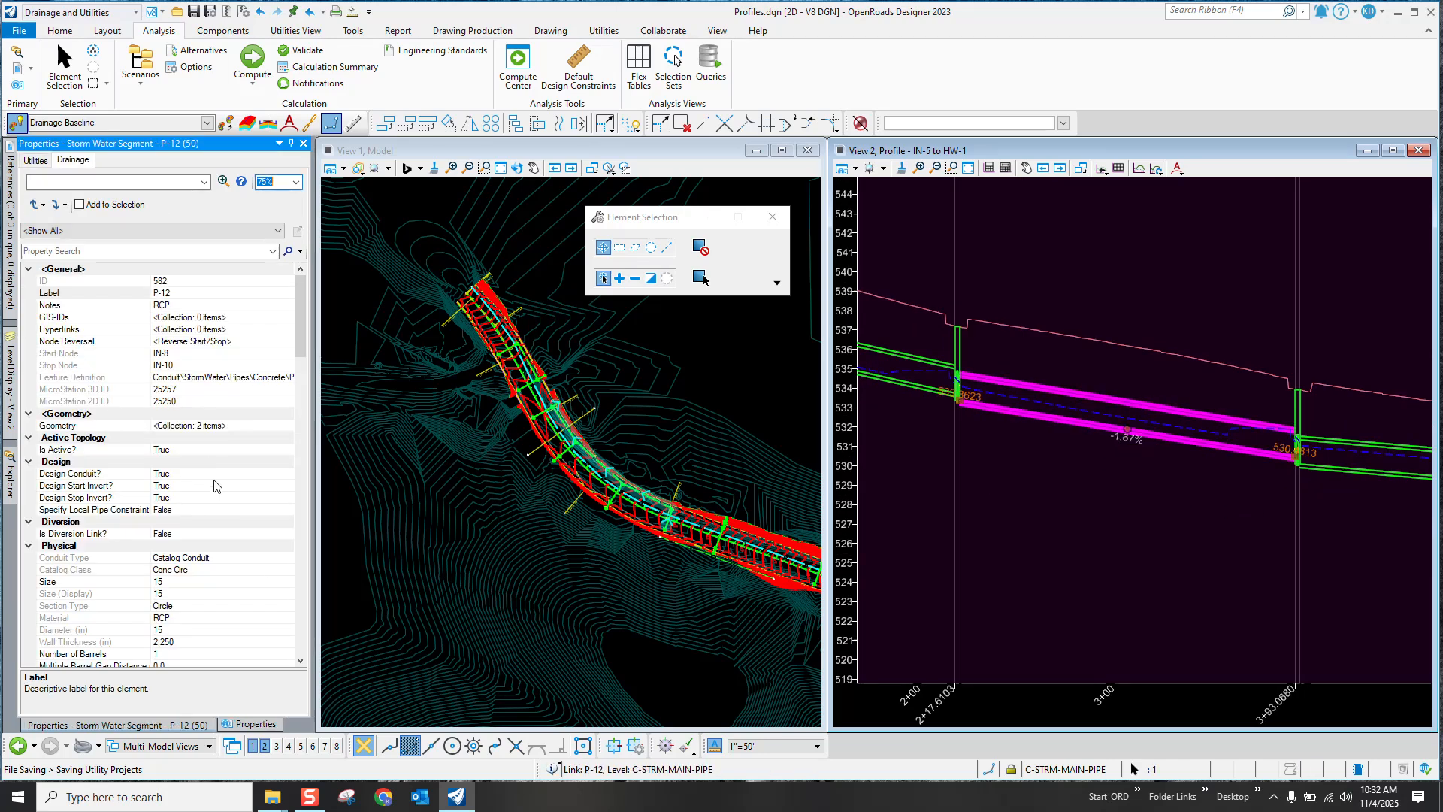
Step: Collapse the General, Geometry, Active Topology, Design and Diversion groups in the drainage properties of P-12
{"action": "left_click", "coordinate": [29, 269]}
{"action": "left_click", "coordinate": [28, 282]}
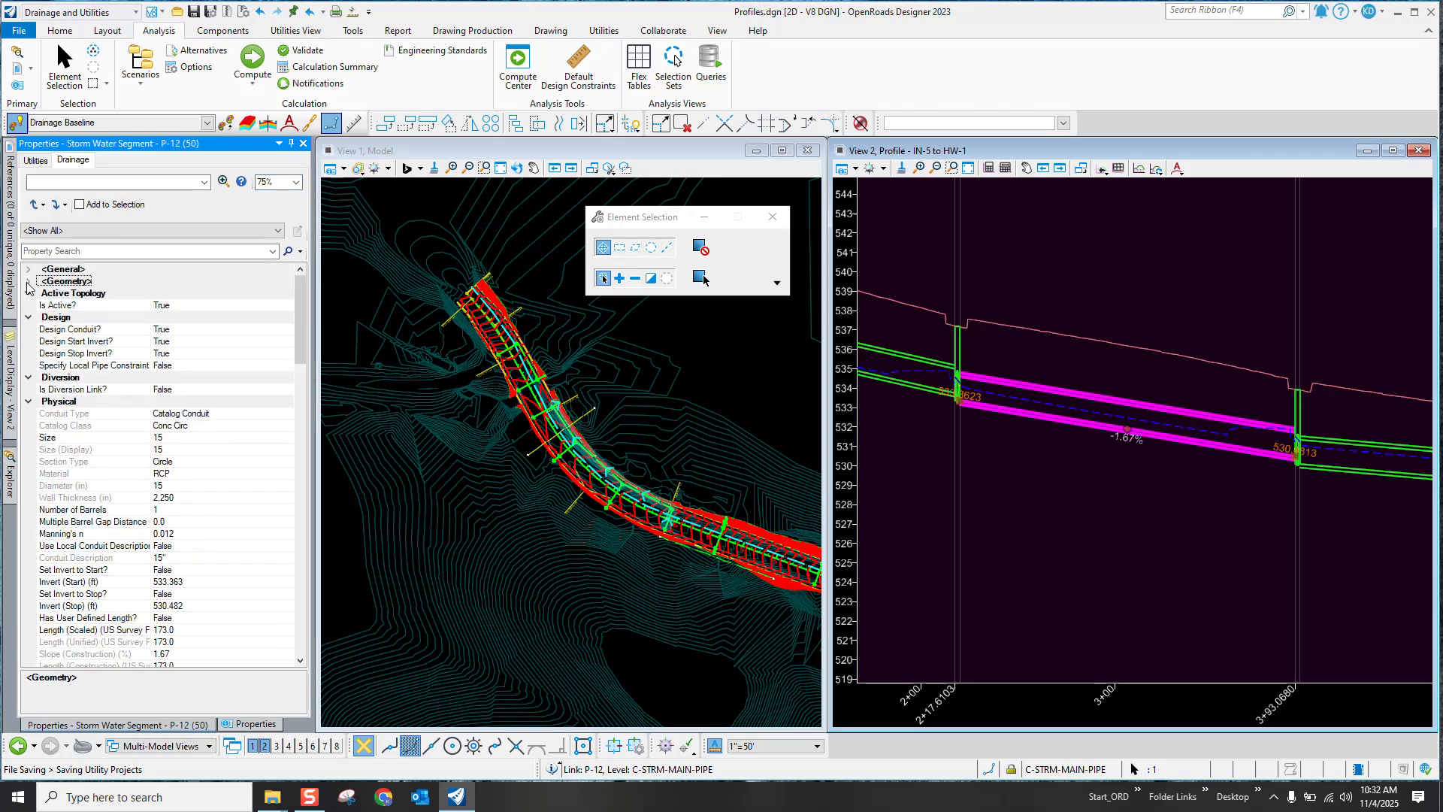
{"action": "left_click", "coordinate": [29, 293]}
{"action": "left_click", "coordinate": [29, 305]}
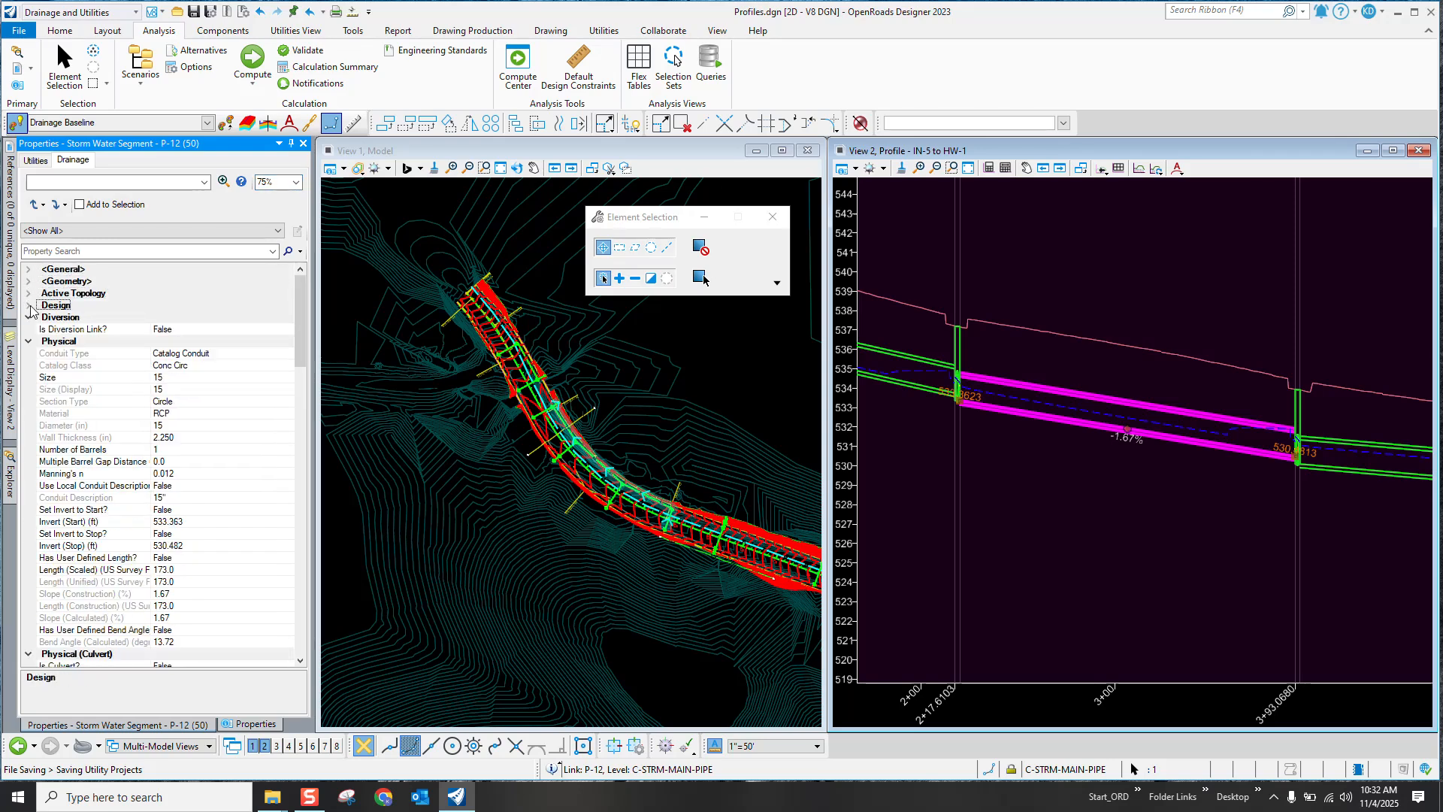
{"action": "left_click", "coordinate": [29, 318]}
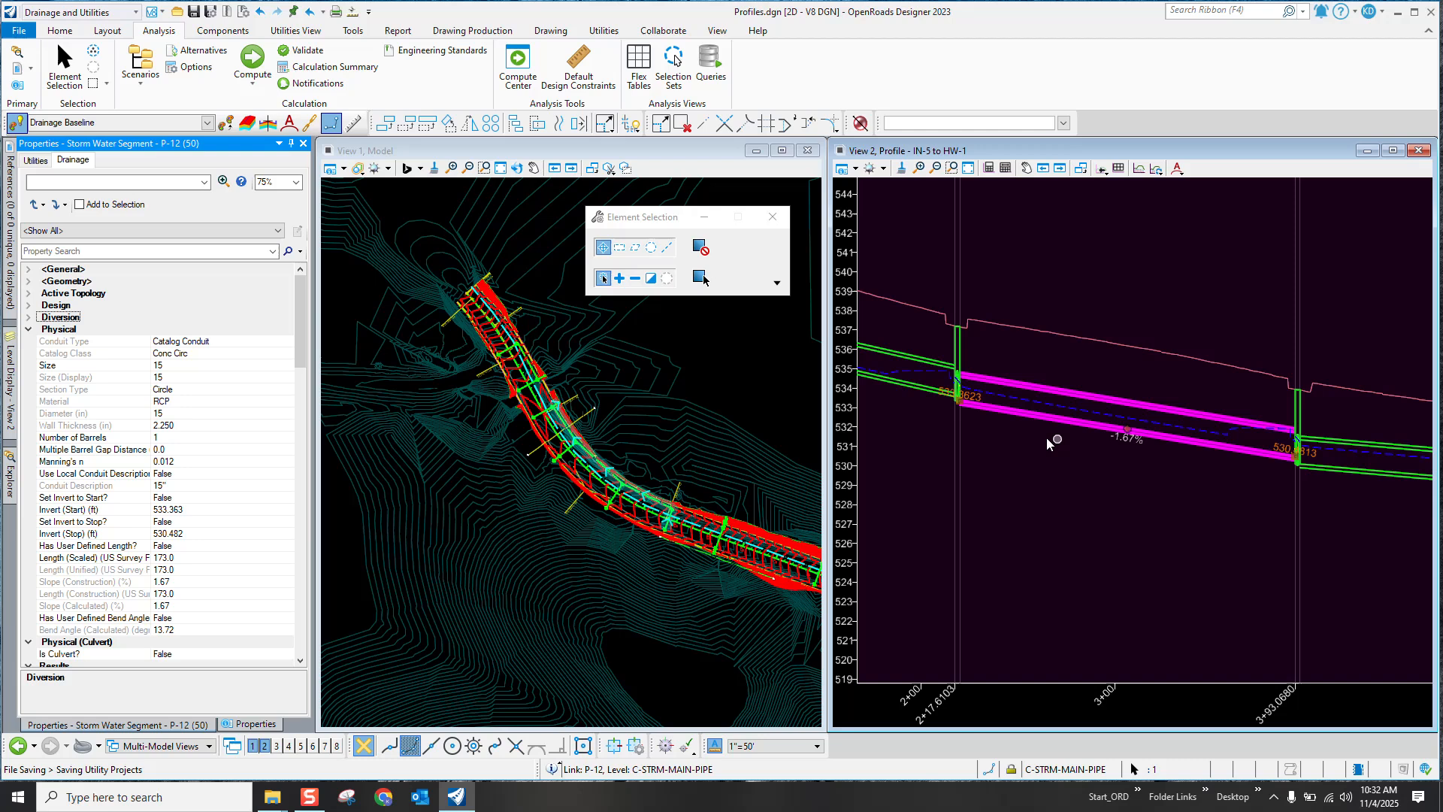
Step: Set the Drainage and Utilities preference Use Construction Length and Slope to False in the civil view options
{"action": "left_click", "coordinate": [18, 31]}
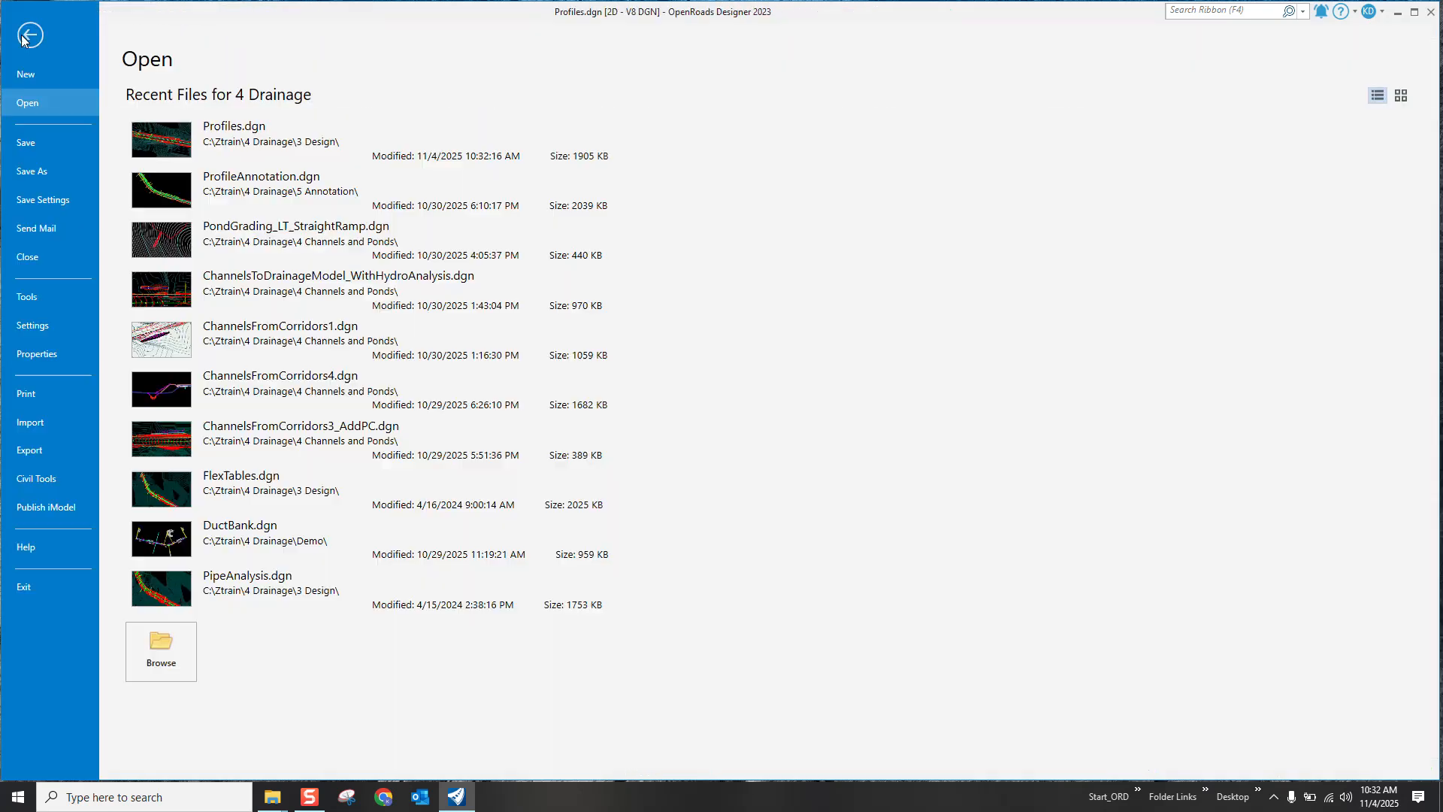
{"action": "left_click", "coordinate": [38, 326]}
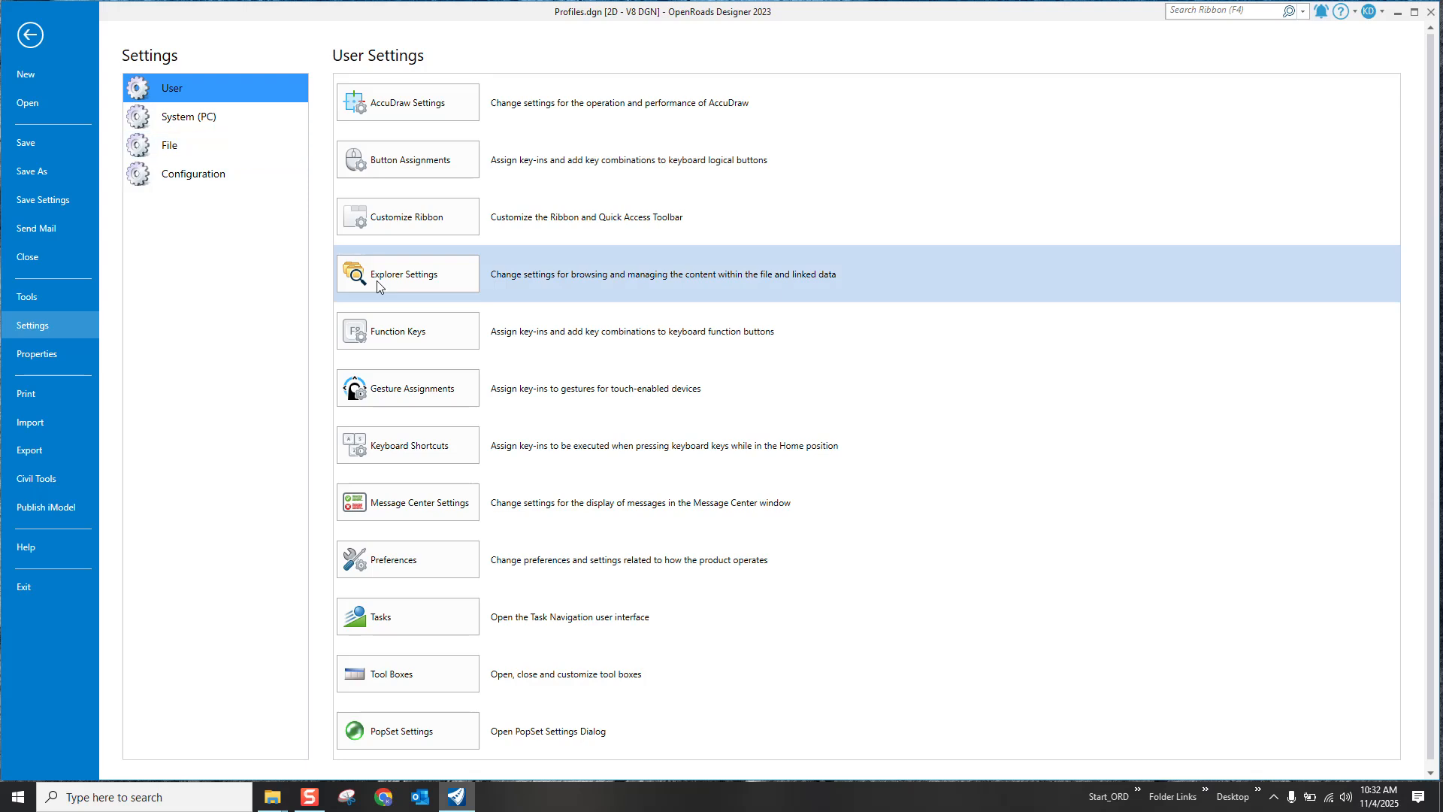
{"action": "left_click", "coordinate": [454, 569]}
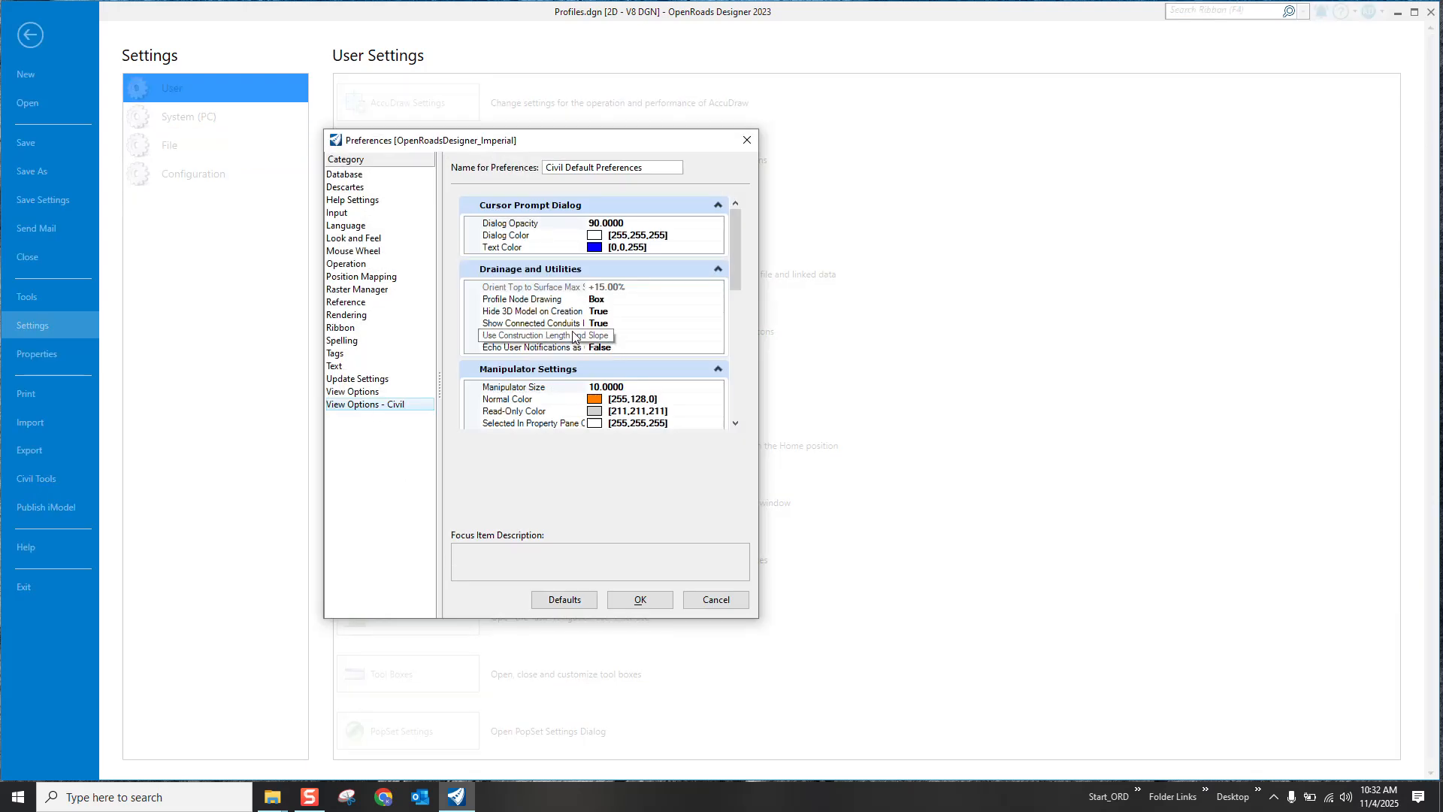
{"action": "left_click_drag", "start_coordinate": [585, 352], "coordinate": [627, 355]}
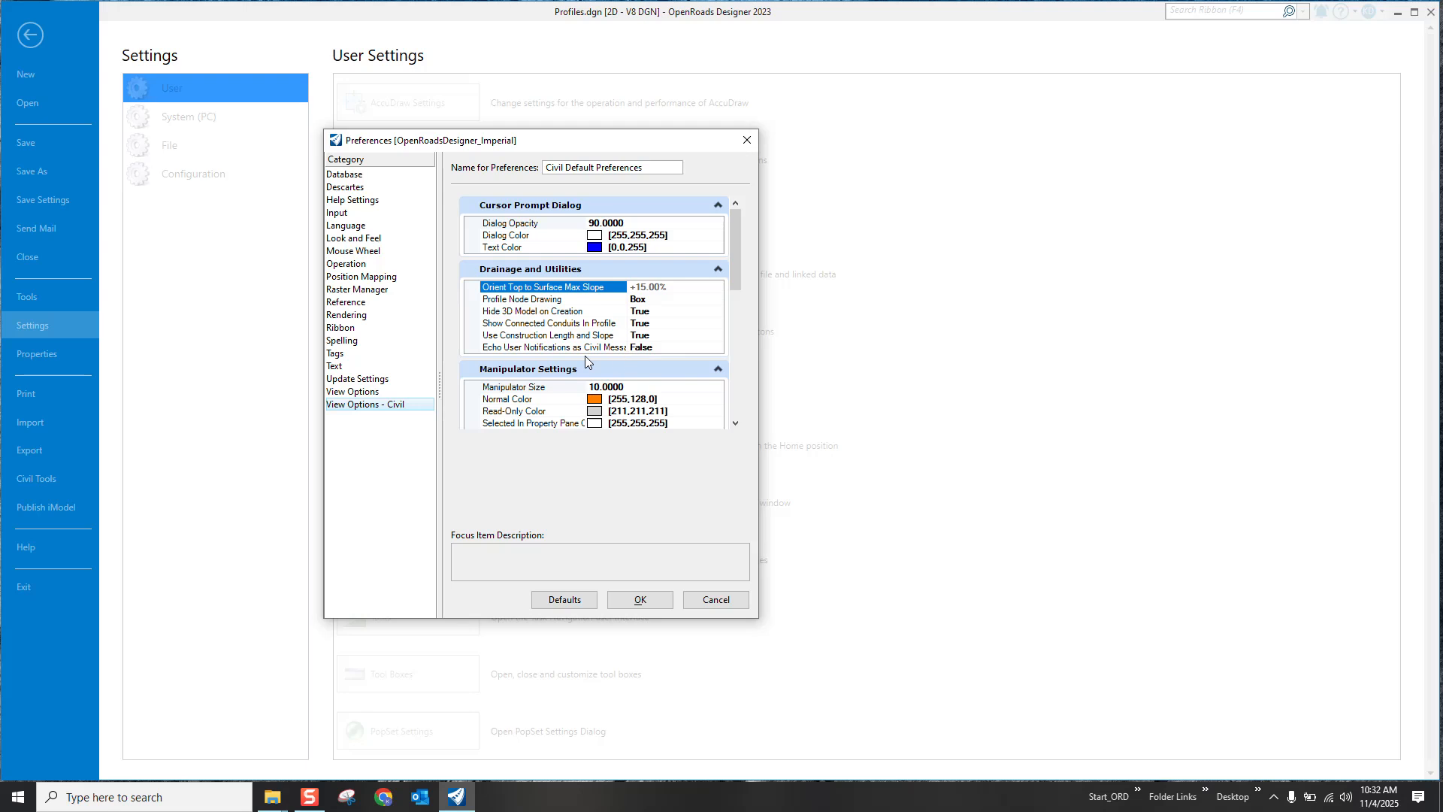
{"action": "left_click", "coordinate": [675, 336]}
{"action": "left_click", "coordinate": [717, 338]}
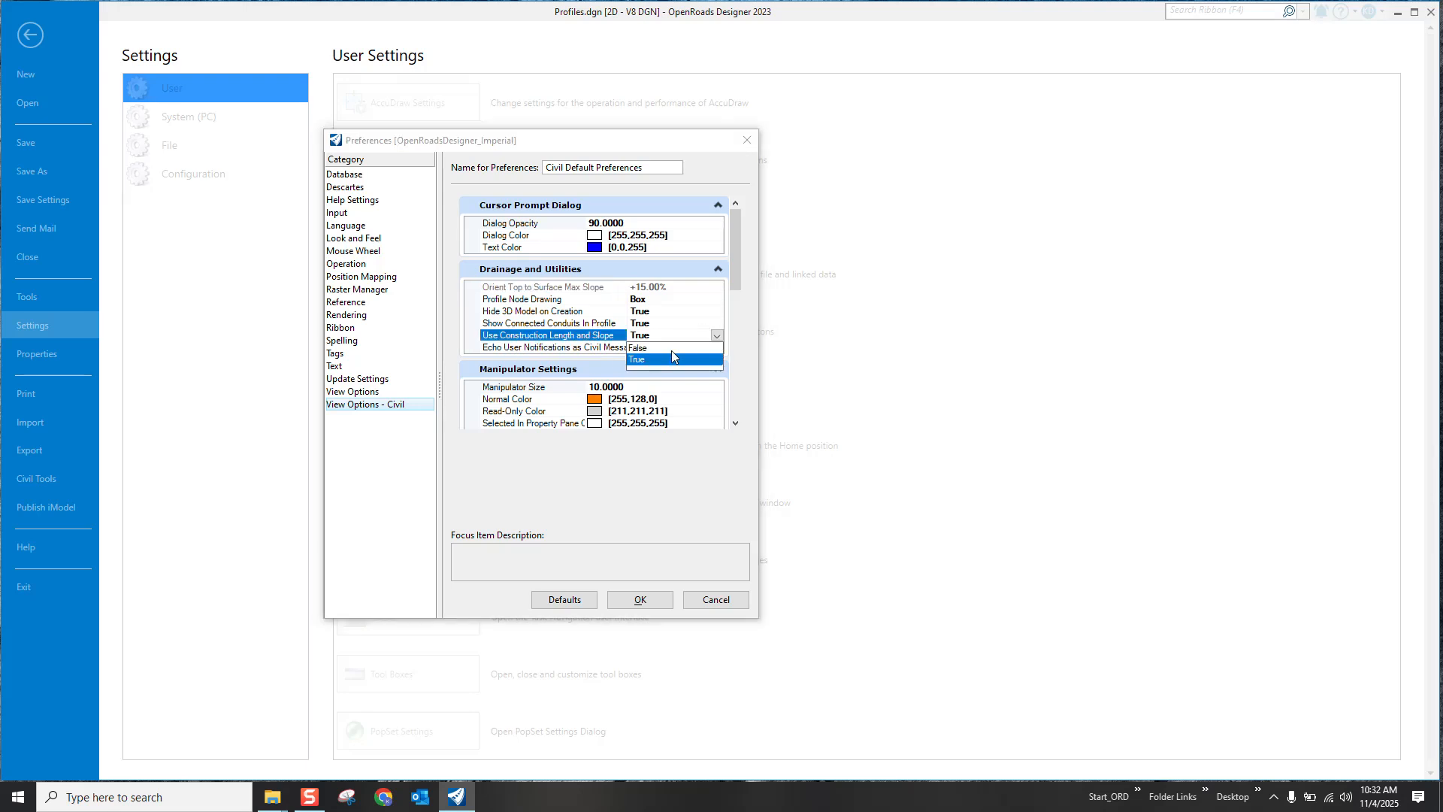
{"action": "left_click", "coordinate": [671, 350]}
{"action": "left_click", "coordinate": [624, 599]}
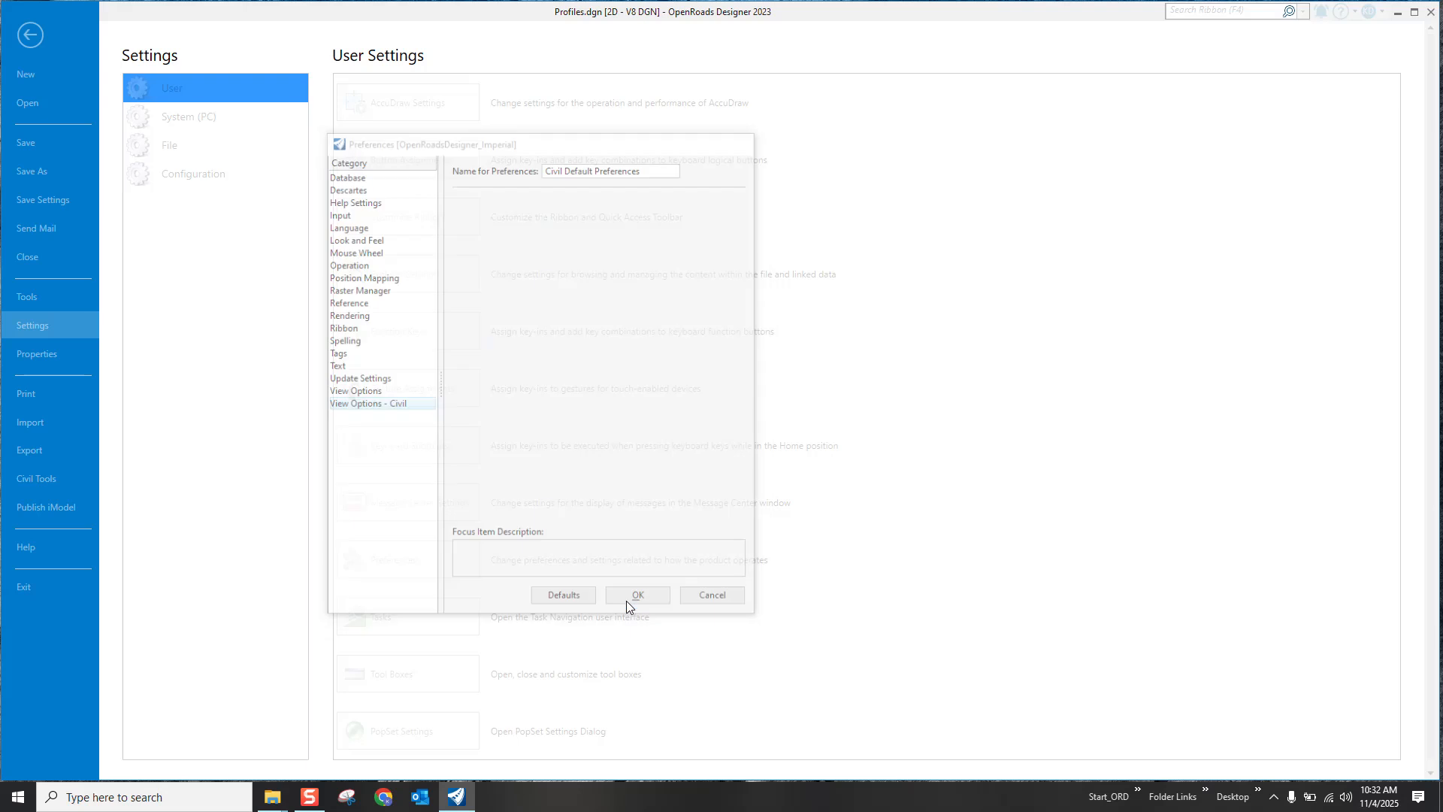
{"action": "left_click", "coordinate": [30, 35]}
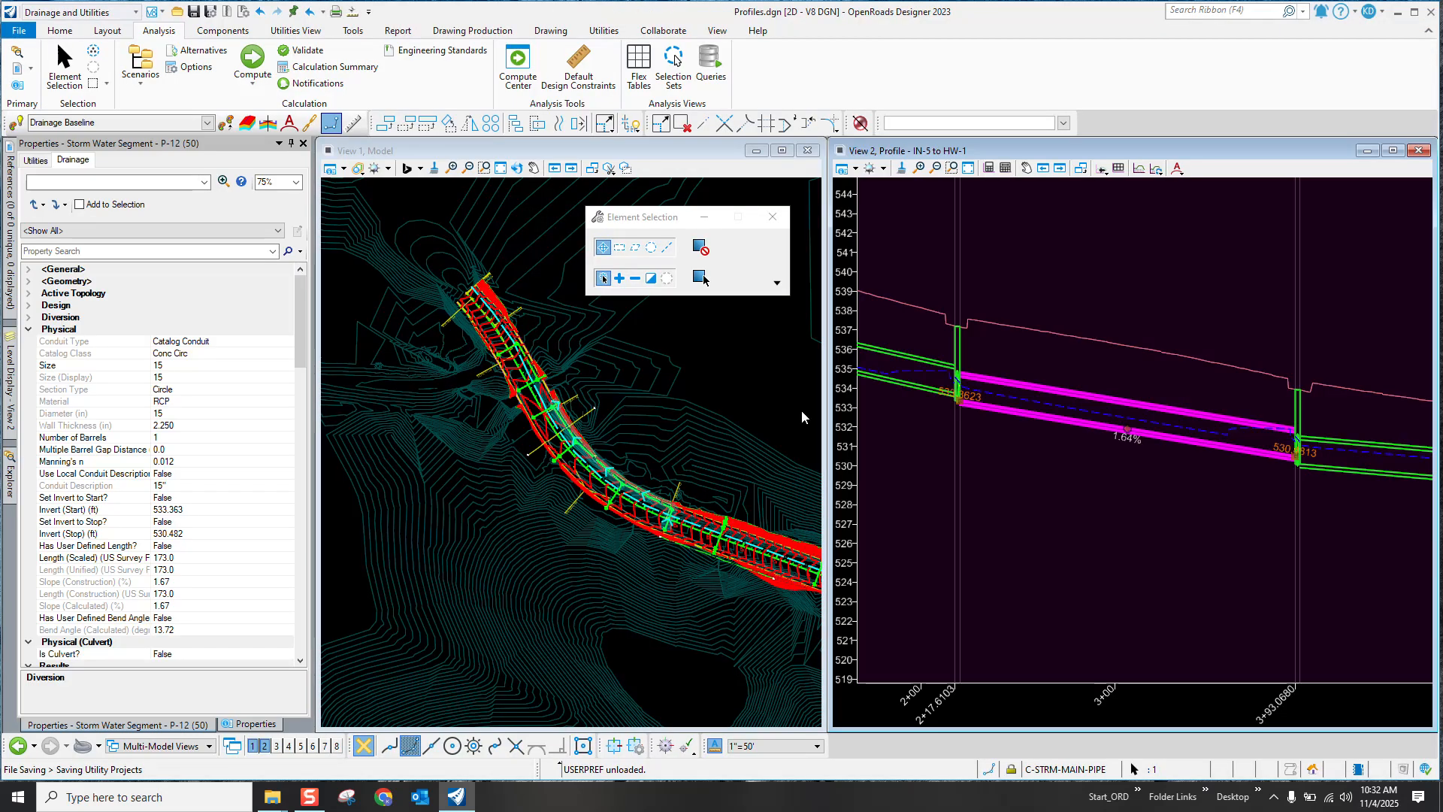
Step: Reselect pipe P-12 in the profile and open the slope value at its start for editing
{"action": "left_click", "coordinate": [1008, 480]}
{"action": "left_click", "coordinate": [1035, 418]}
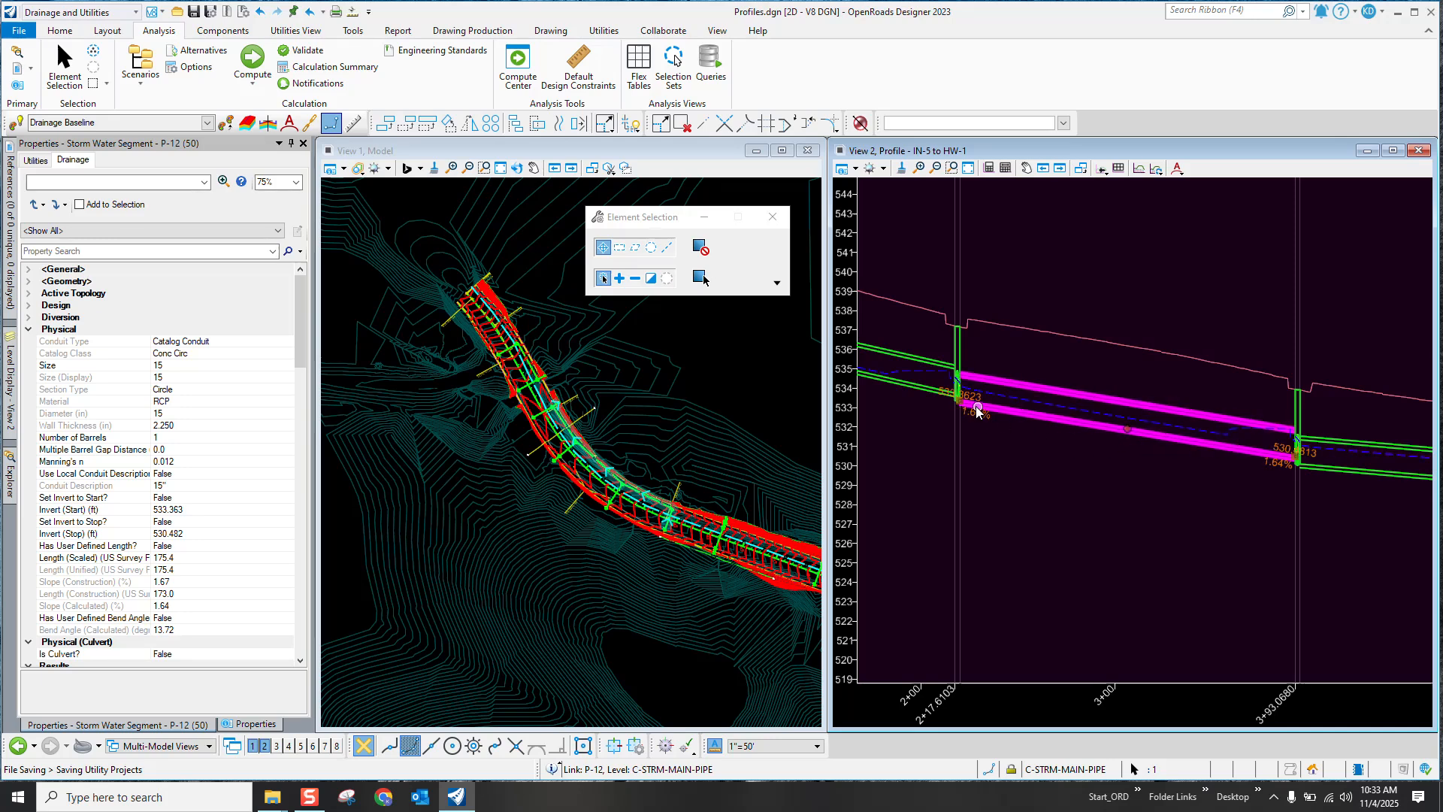
{"action": "scroll", "coordinate": [889, 395], "scroll_direction": "up", "scroll_amount": 3}
{"action": "scroll", "coordinate": [889, 394], "scroll_direction": "up", "scroll_amount": 1}
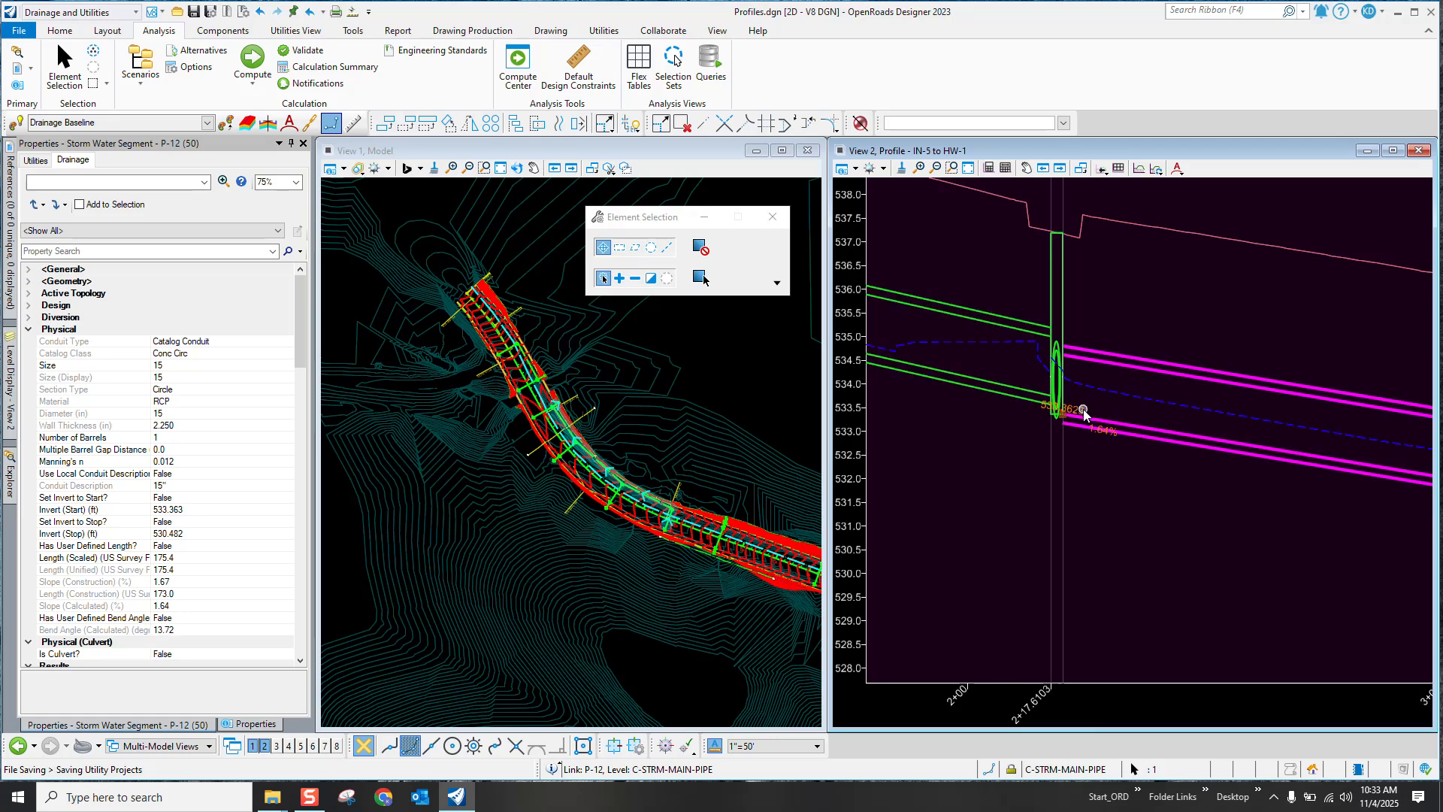
{"action": "left_click", "coordinate": [1120, 451]}
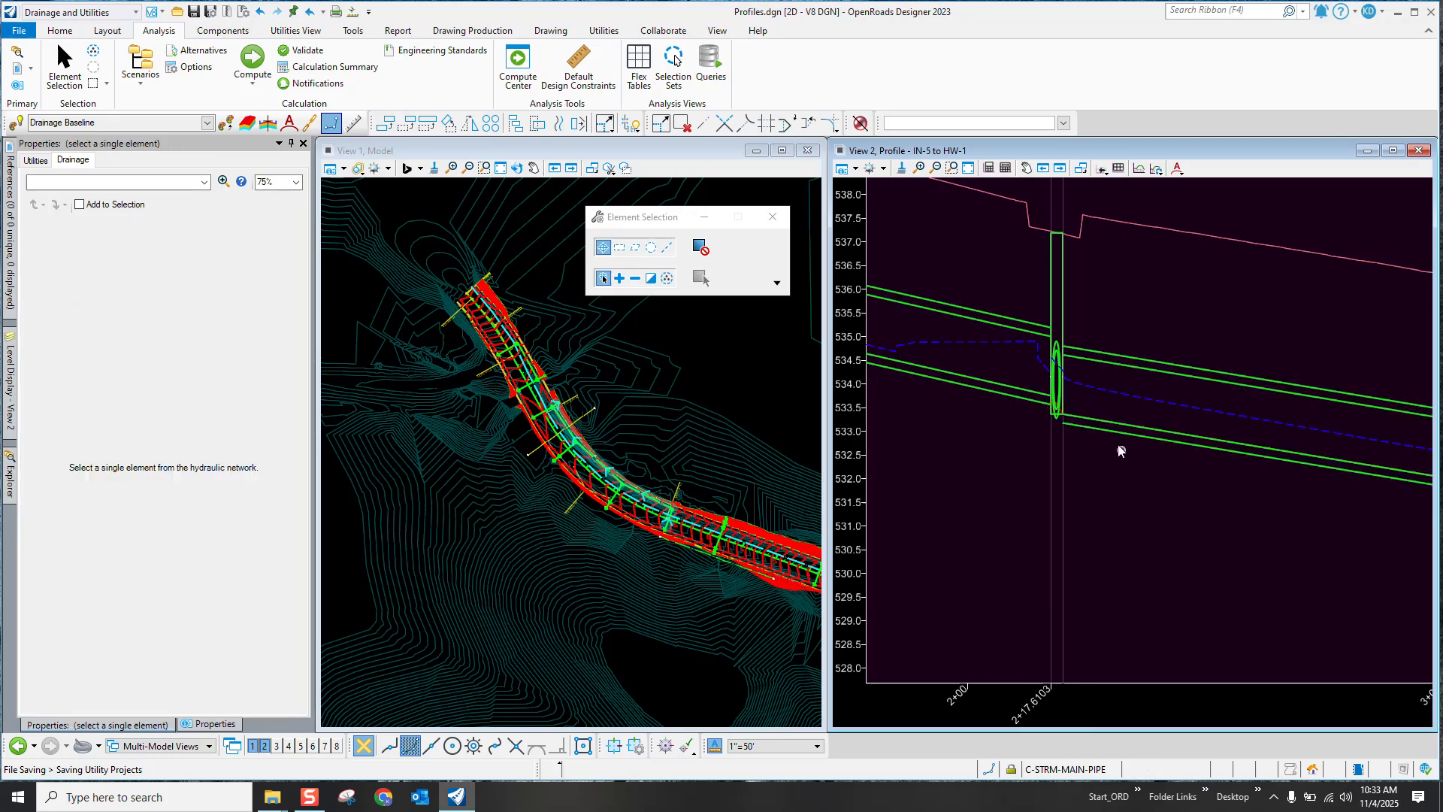
{"action": "left_click", "coordinate": [1117, 439]}
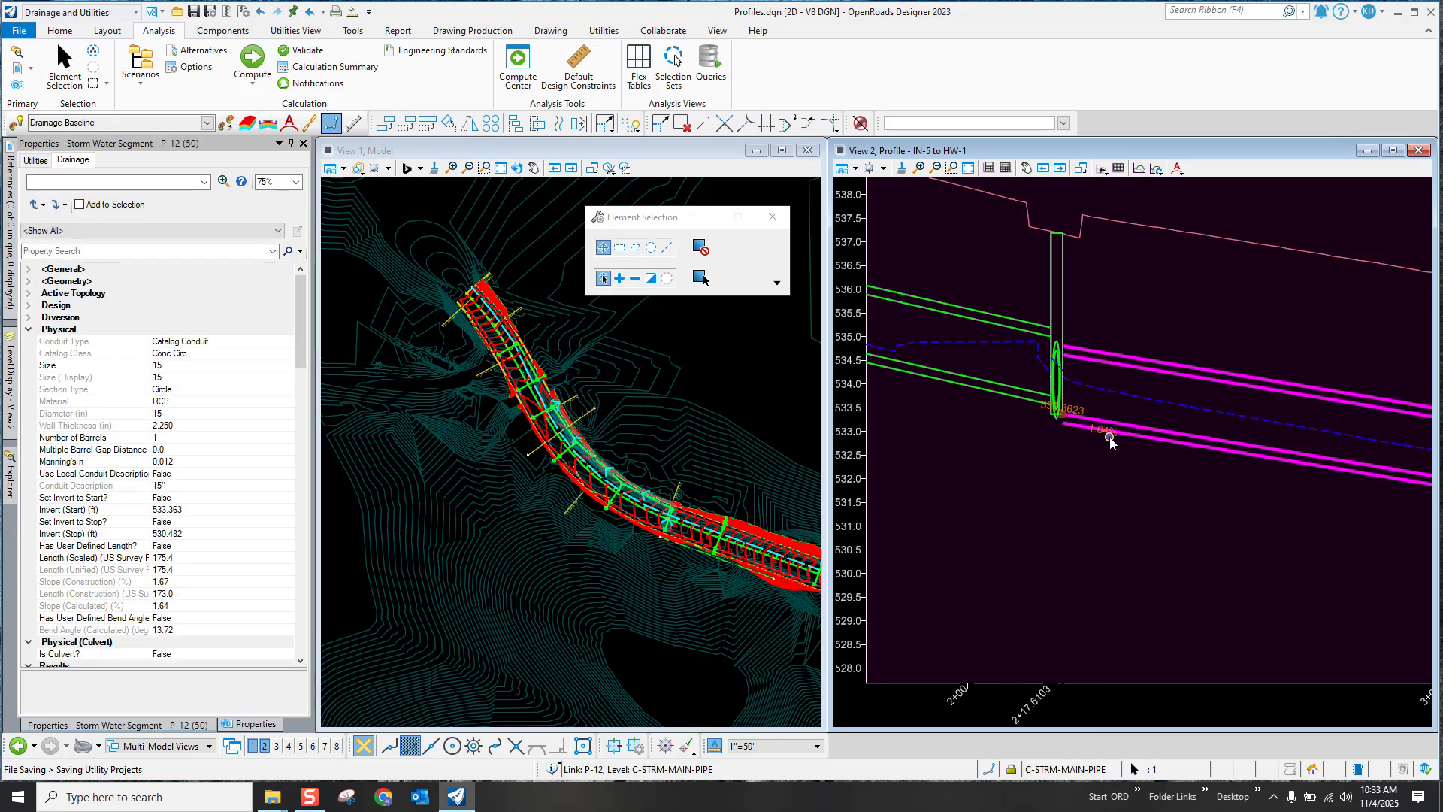
{"action": "left_click", "coordinate": [1109, 439]}
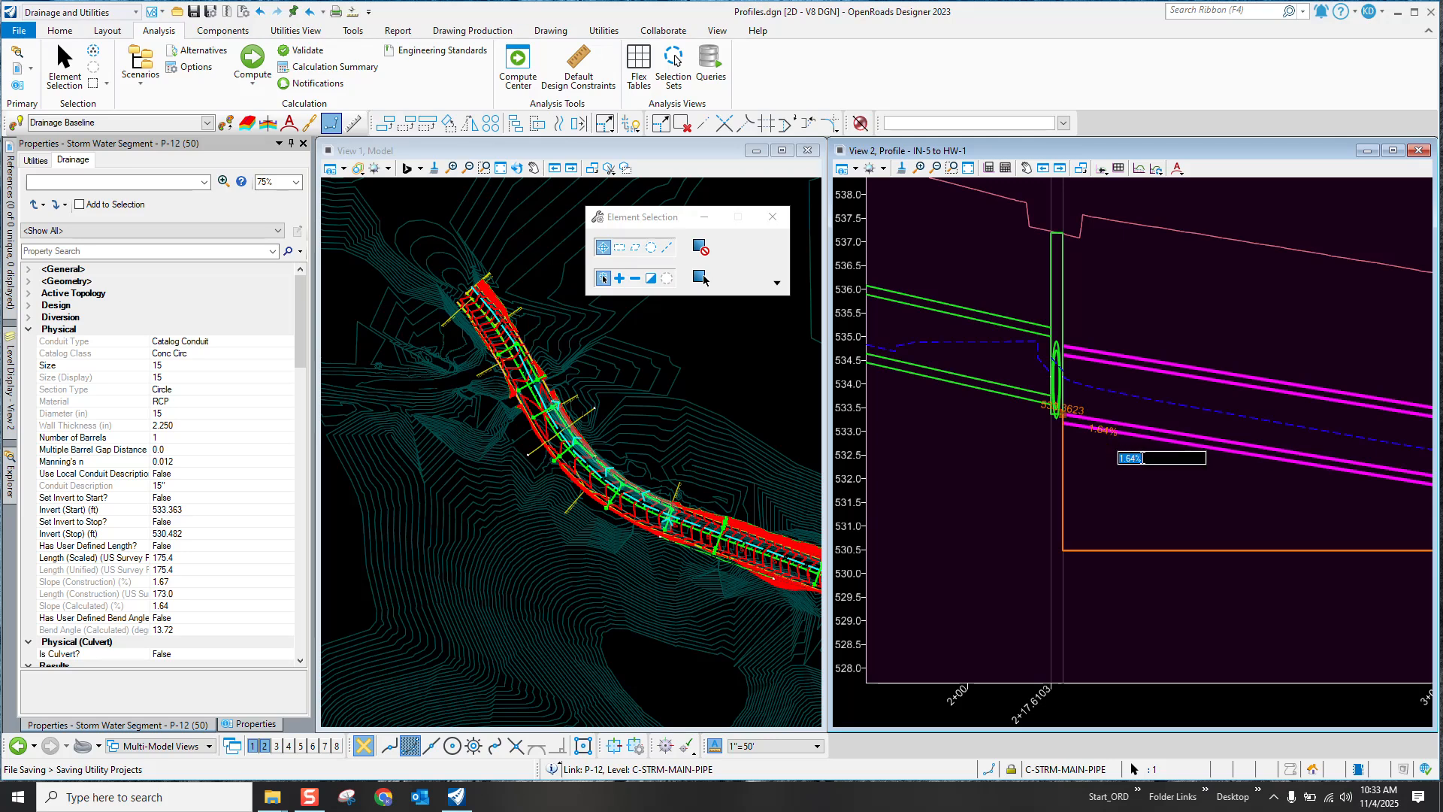
{"action": "left_click", "coordinate": [1150, 495]}
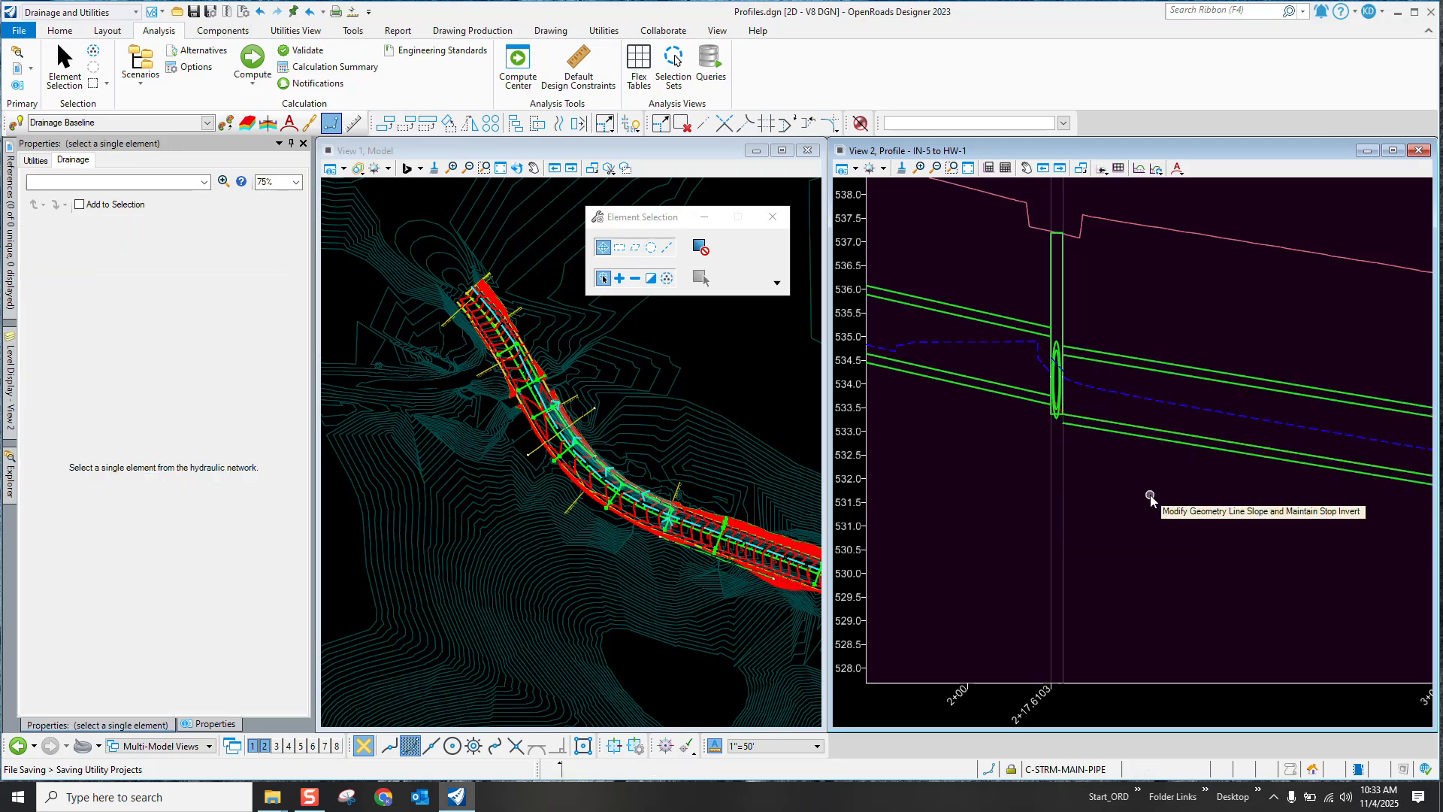
Step: Lower the start invert of pipe P-12 graphically in the profile to about 532.97 and inspect the structure's base there
{"action": "scroll", "coordinate": [1000, 478], "scroll_direction": "down", "scroll_amount": 2}
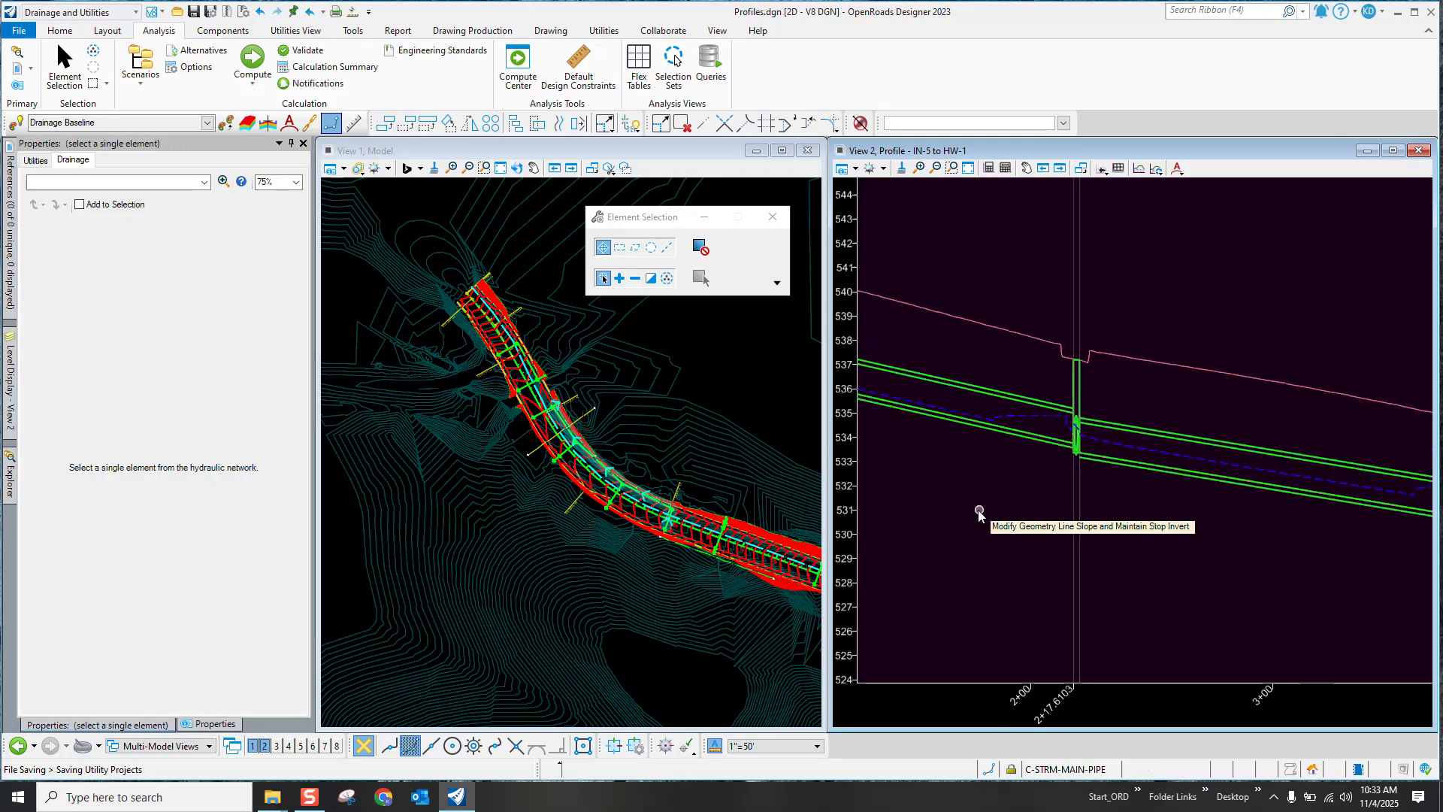
{"action": "scroll", "coordinate": [978, 511], "scroll_direction": "down", "scroll_amount": 1}
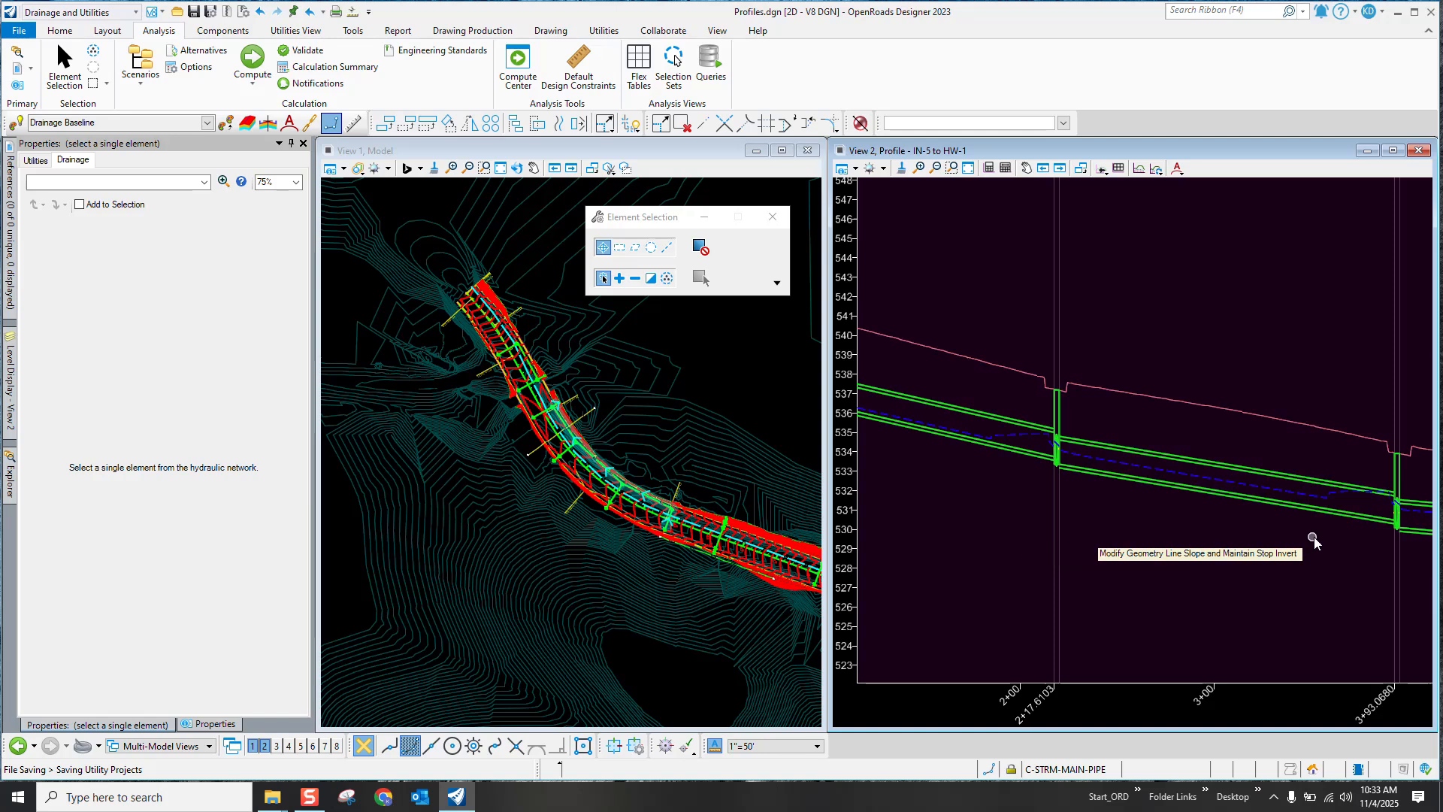
{"action": "left_click", "coordinate": [1116, 479]}
{"action": "scroll", "coordinate": [1054, 475], "scroll_direction": "up", "scroll_amount": 3}
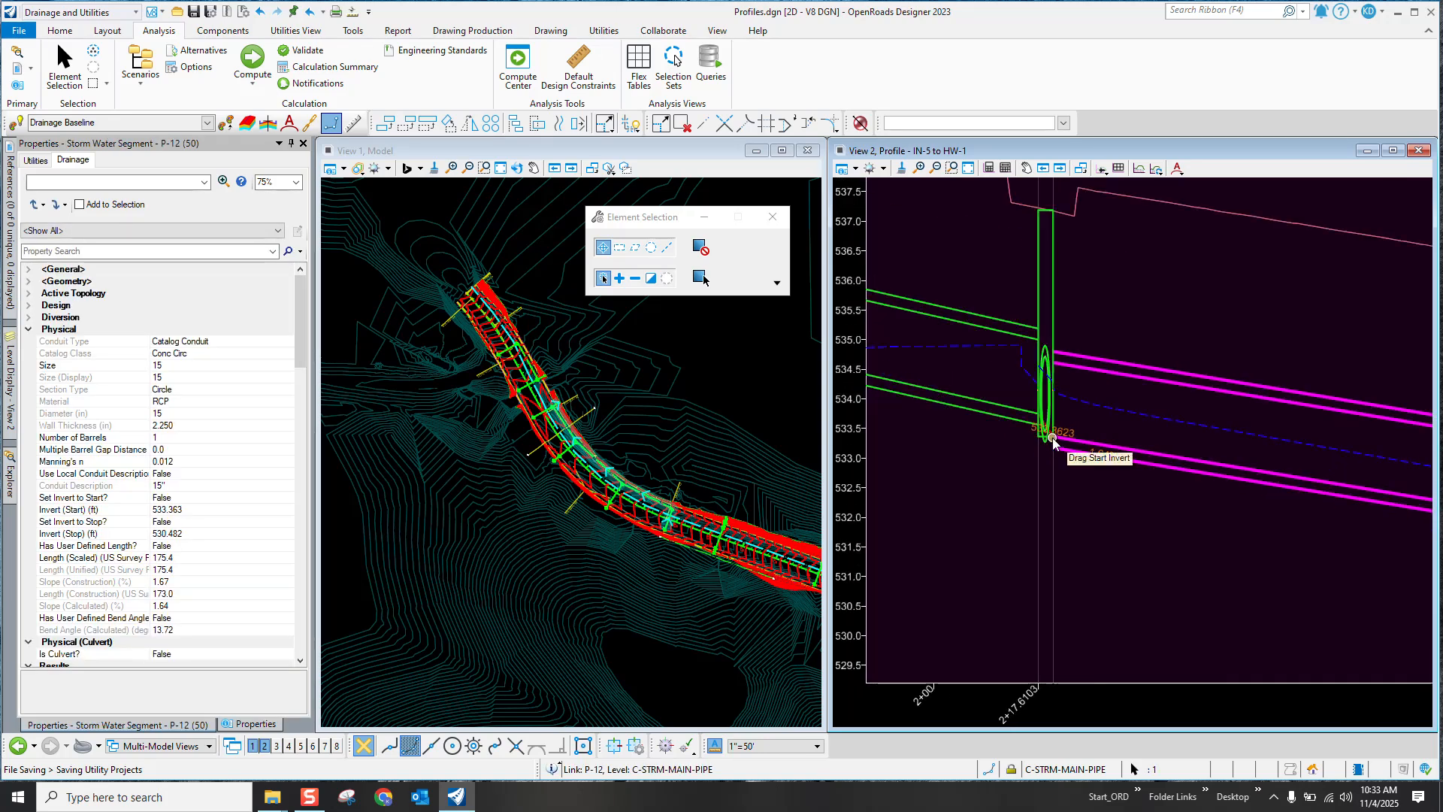
{"action": "left_click_drag", "start_coordinate": [1052, 438], "coordinate": [1054, 460]}
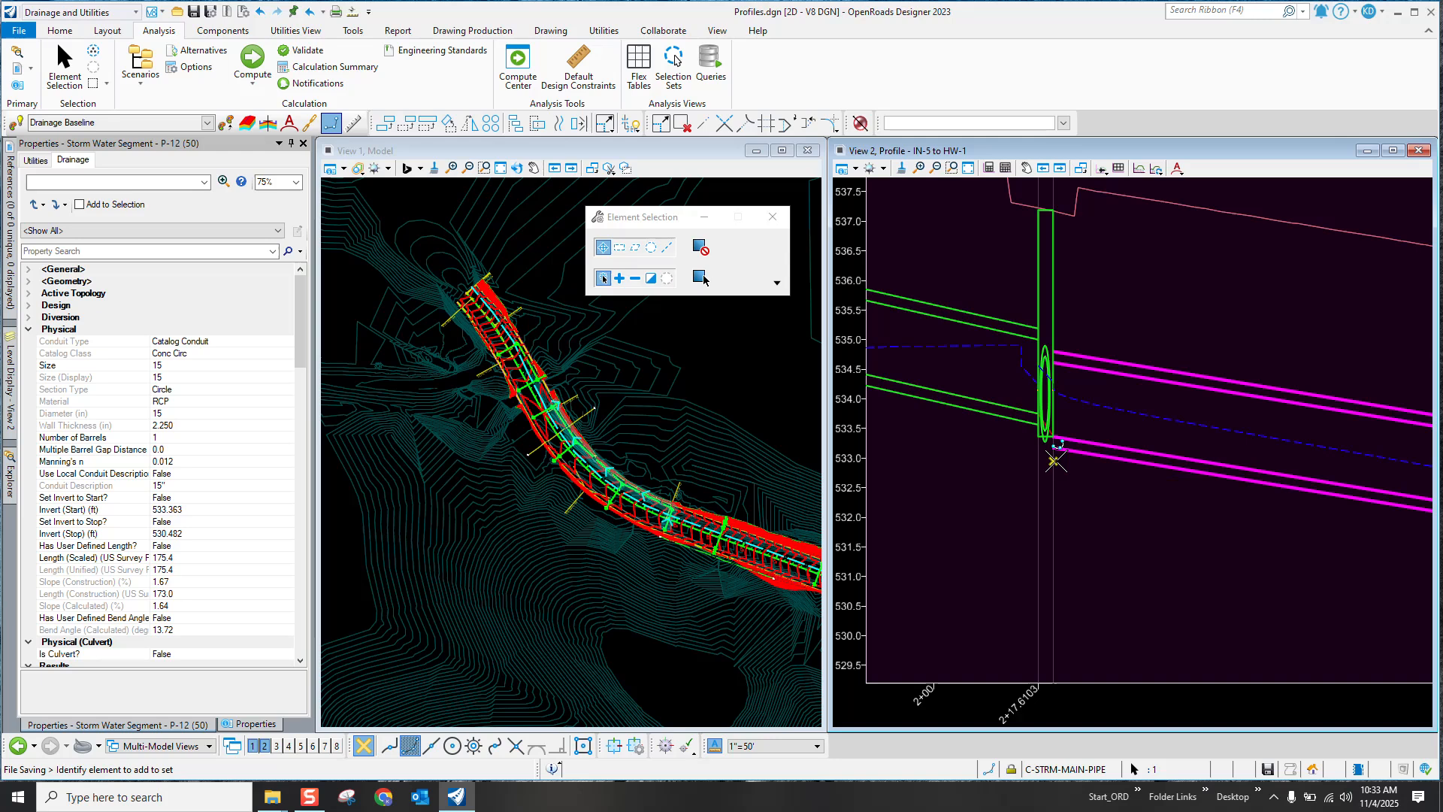
{"action": "left_click", "coordinate": [1080, 471]}
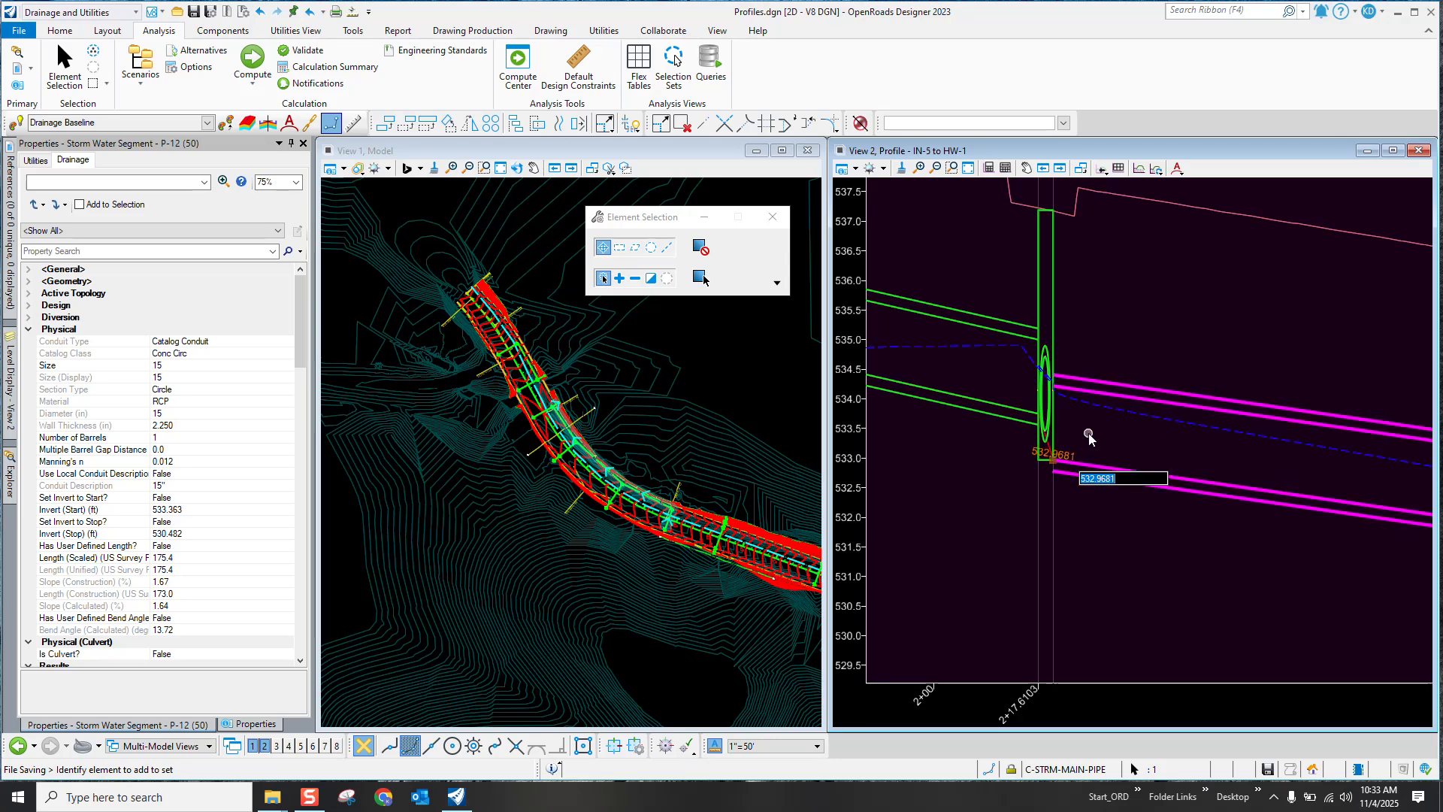
{"action": "scroll", "coordinate": [1086, 432], "scroll_direction": "up", "scroll_amount": 1}
{"action": "left_click", "coordinate": [1060, 528]}
{"action": "scroll", "coordinate": [1056, 471], "scroll_direction": "up", "scroll_amount": 6}
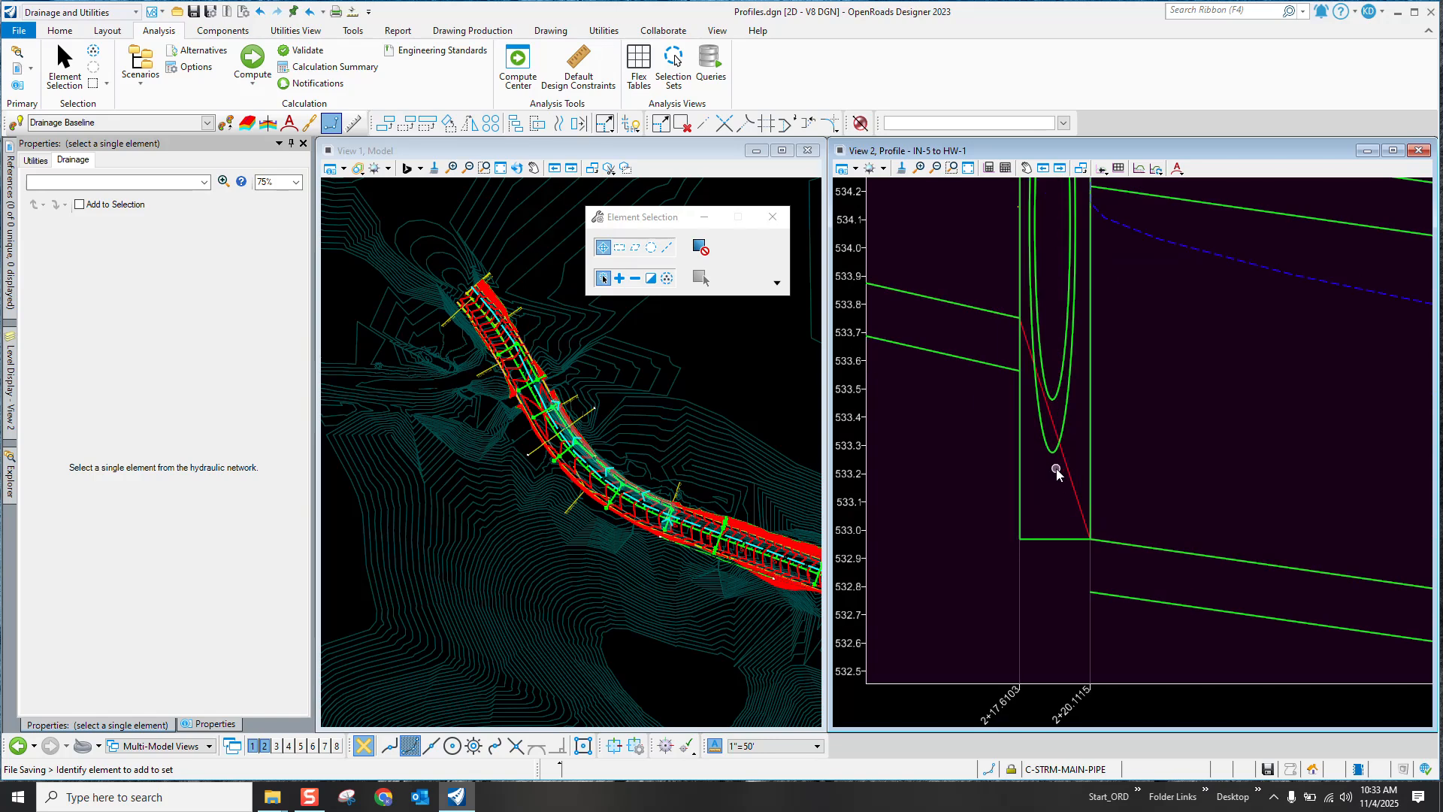
{"action": "scroll", "coordinate": [1066, 469], "scroll_direction": "down", "scroll_amount": 6}
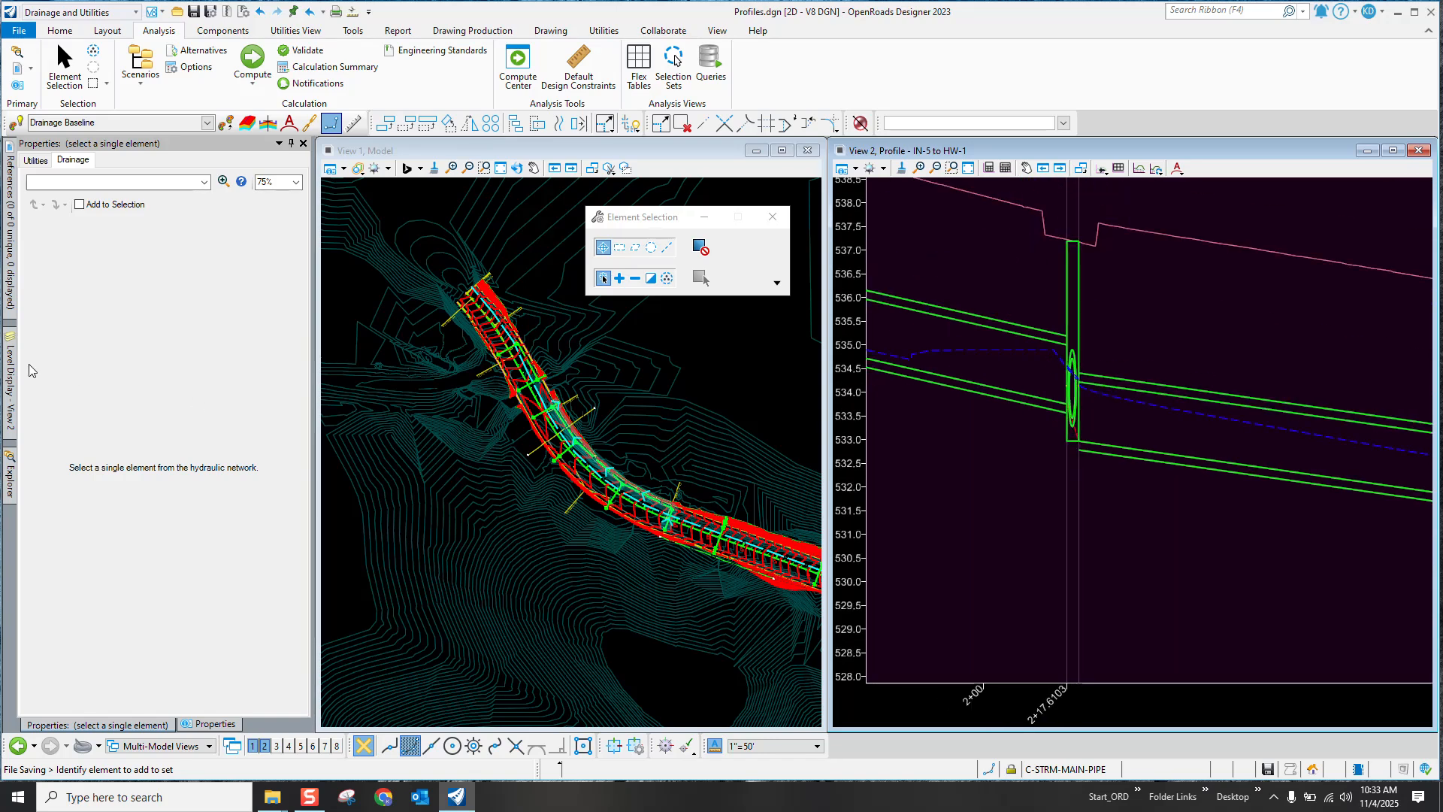
Step: Select pipe P-12 in the profile and set its start invert to 532.5
{"action": "mouse_move", "coordinate": [10, 380]}
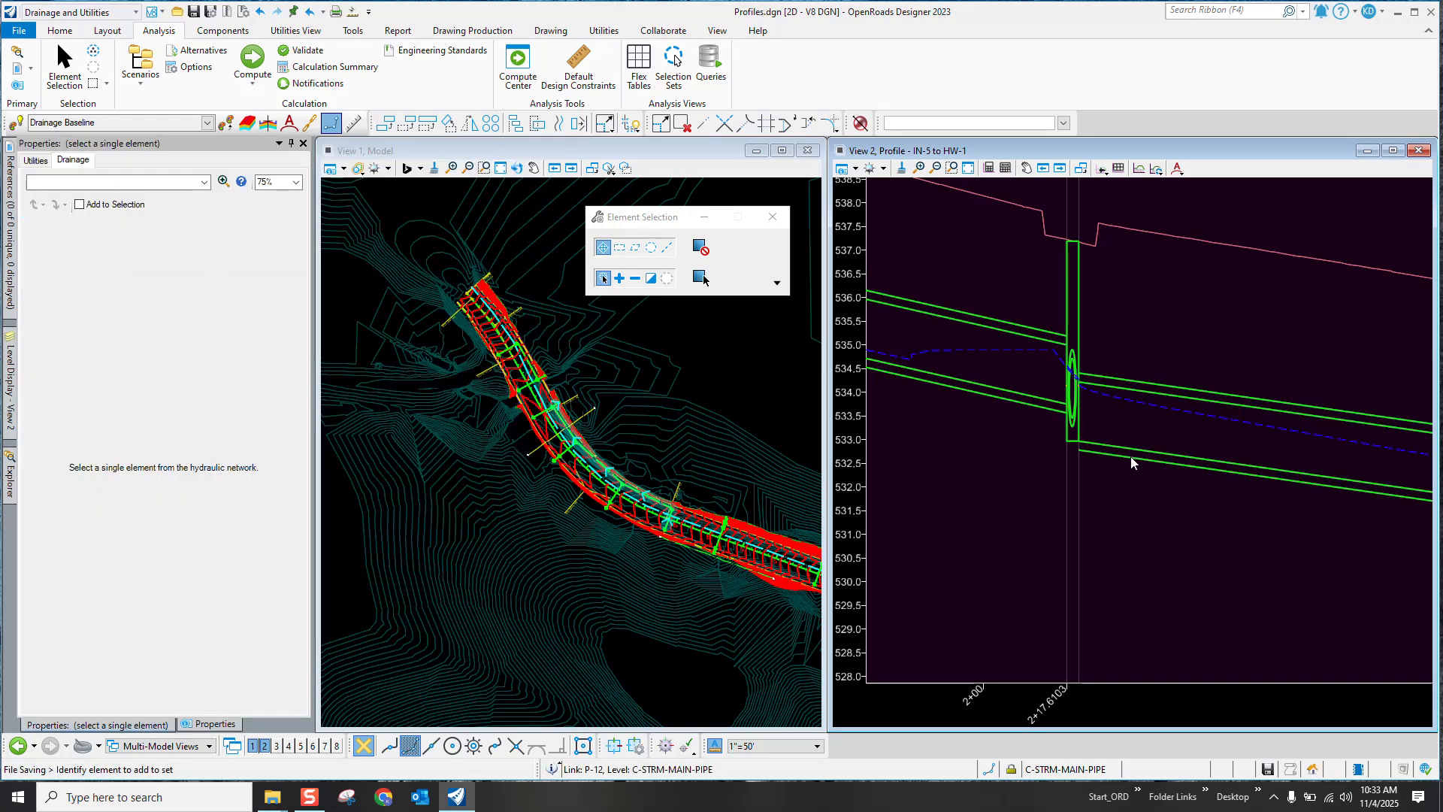
{"action": "left_click", "coordinate": [1130, 457]}
{"action": "scroll", "coordinate": [1112, 431], "scroll_direction": "up", "scroll_amount": 3}
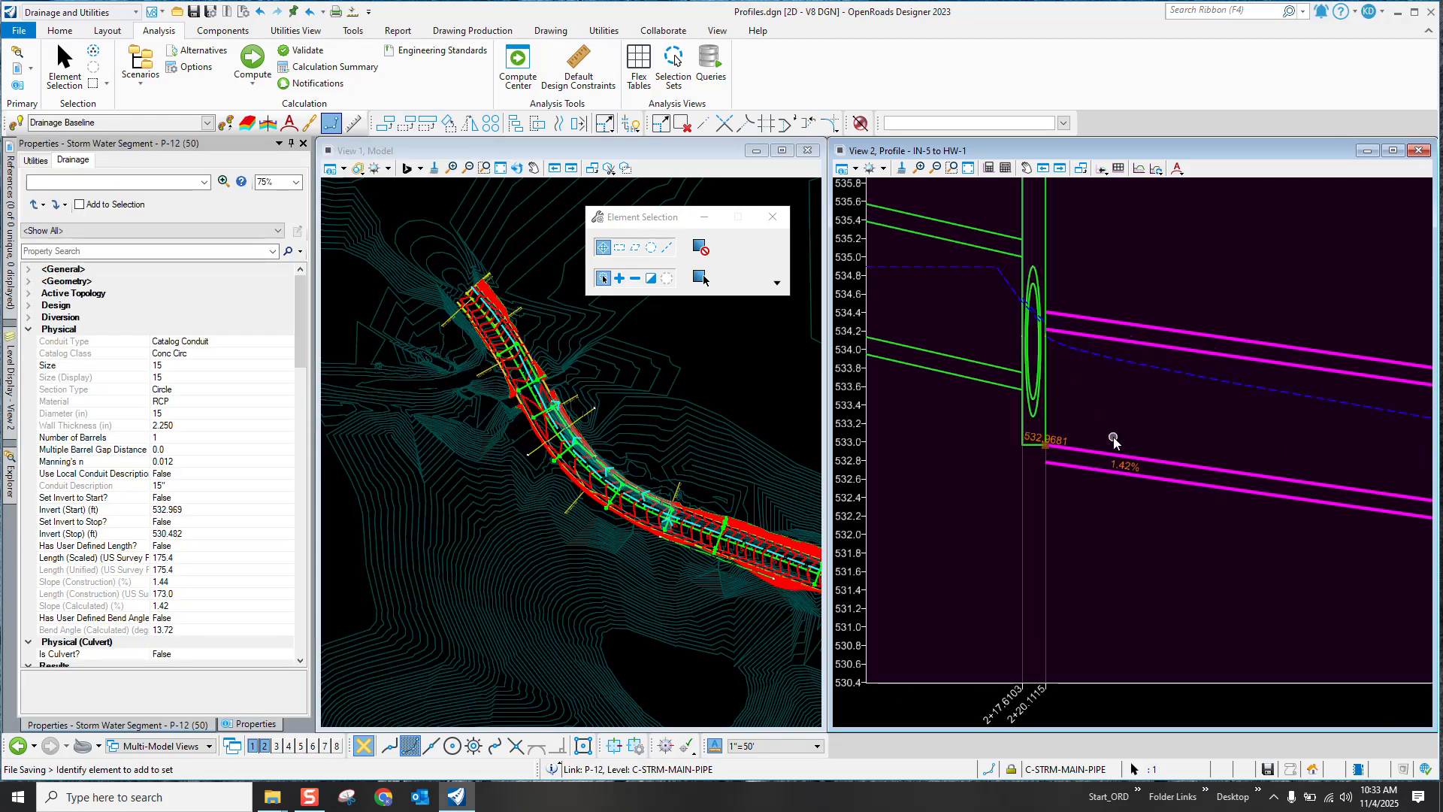
{"action": "left_click", "coordinate": [1061, 438]}
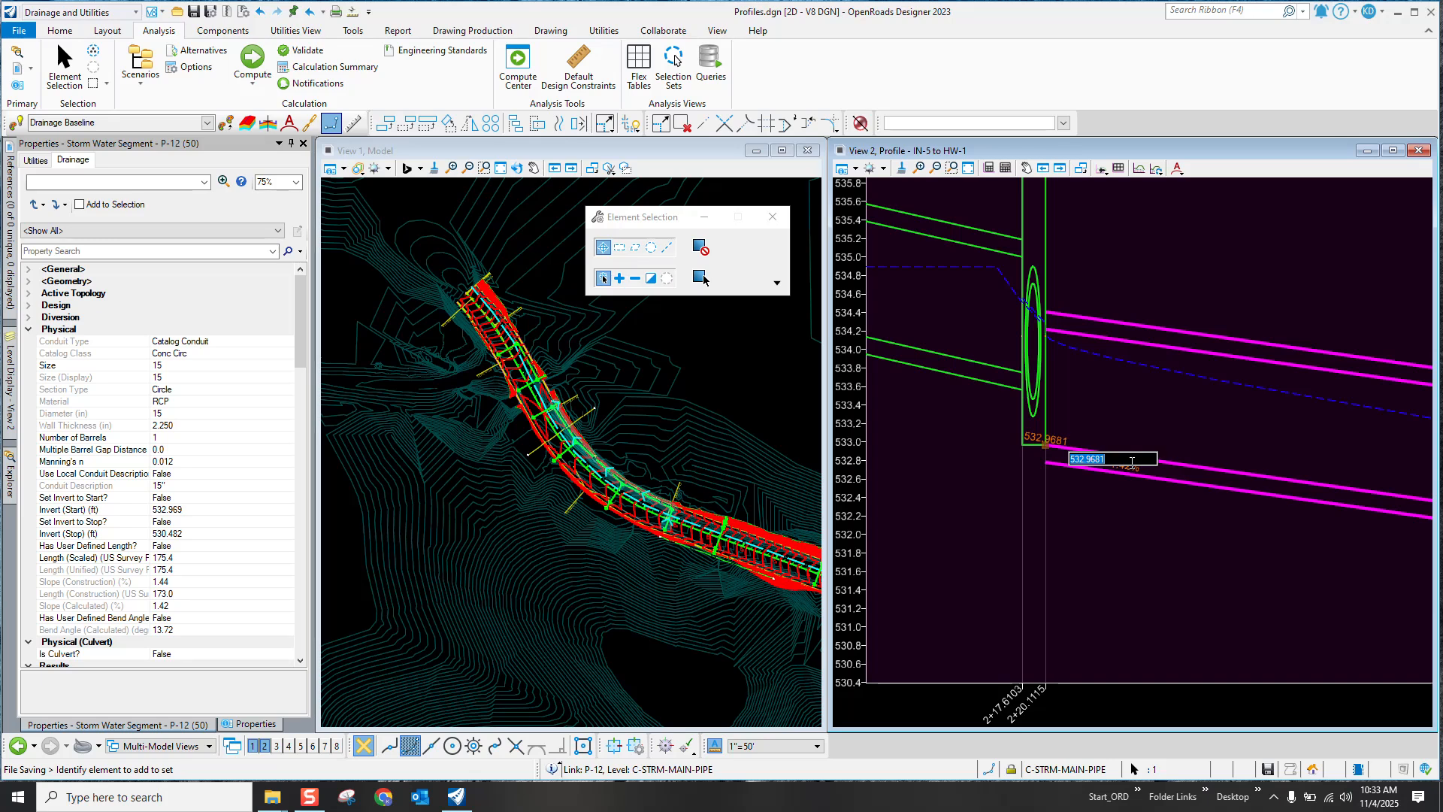
{"action": "type", "text": "532."}
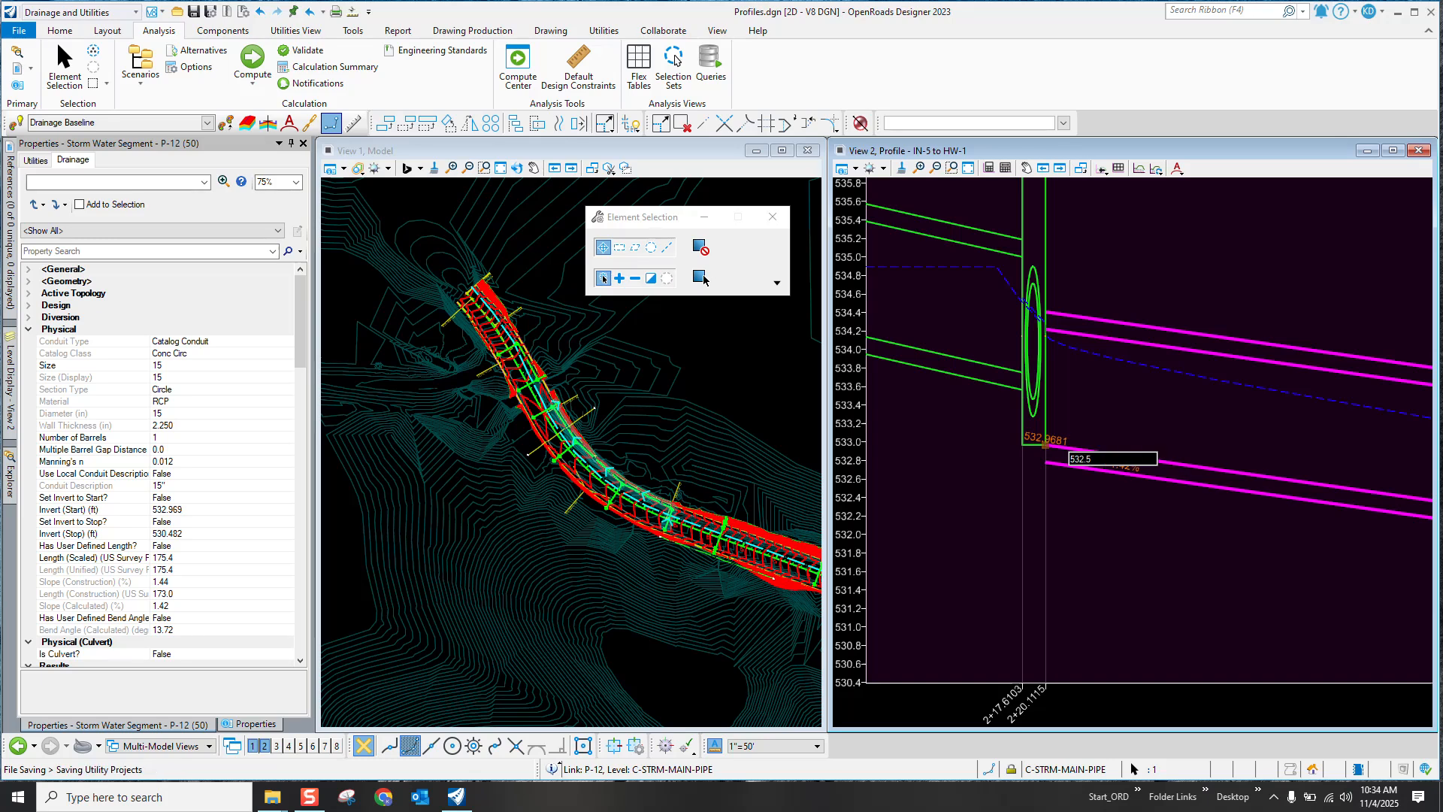
{"action": "type", "text": "5"}
{"action": "key", "text": "Return"}
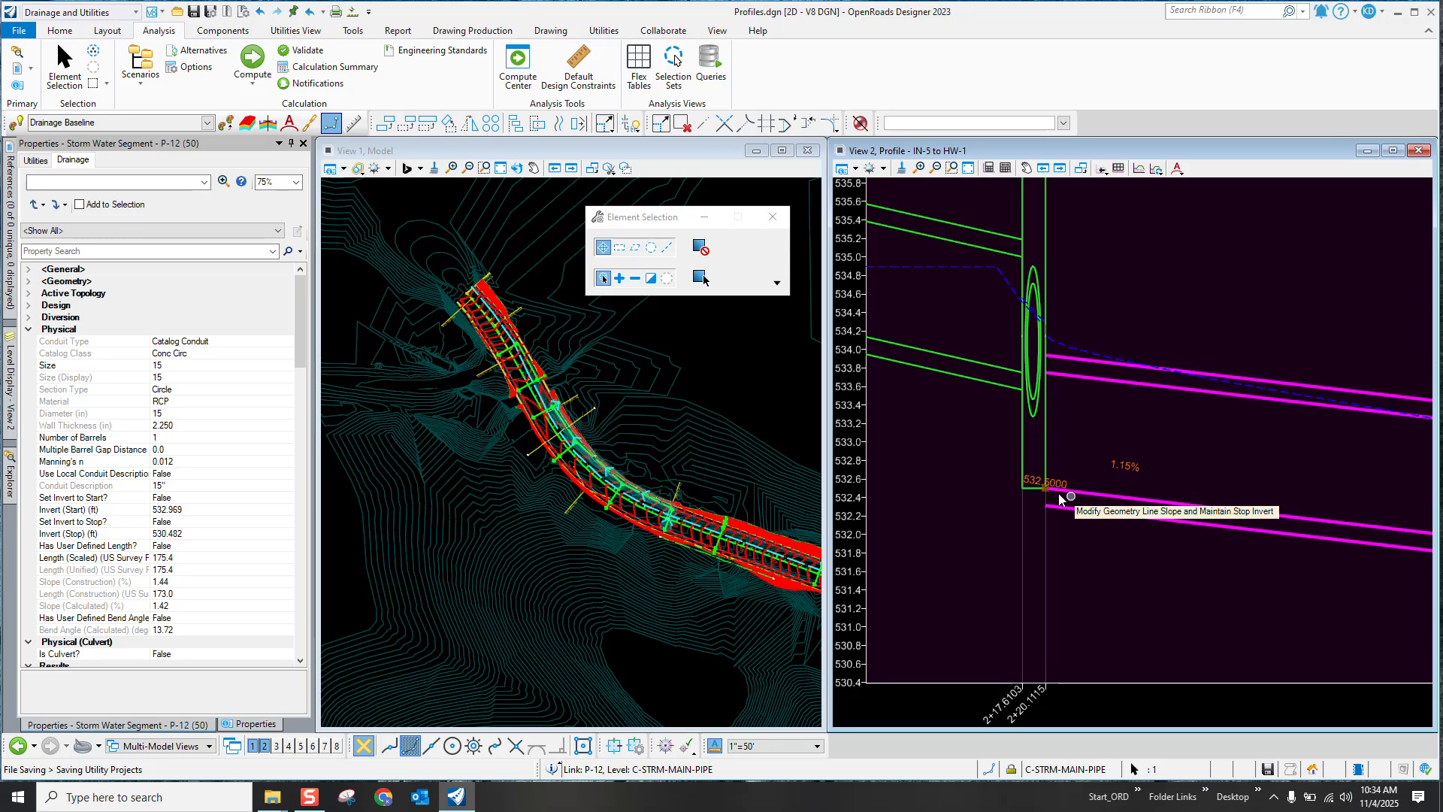
Step: Examine pipe P-12 in the profile from its start structure to its downstream end, including the stop invert value
{"action": "scroll", "coordinate": [980, 473], "scroll_direction": "down", "scroll_amount": 4}
{"action": "scroll", "coordinate": [980, 474], "scroll_direction": "down", "scroll_amount": 3}
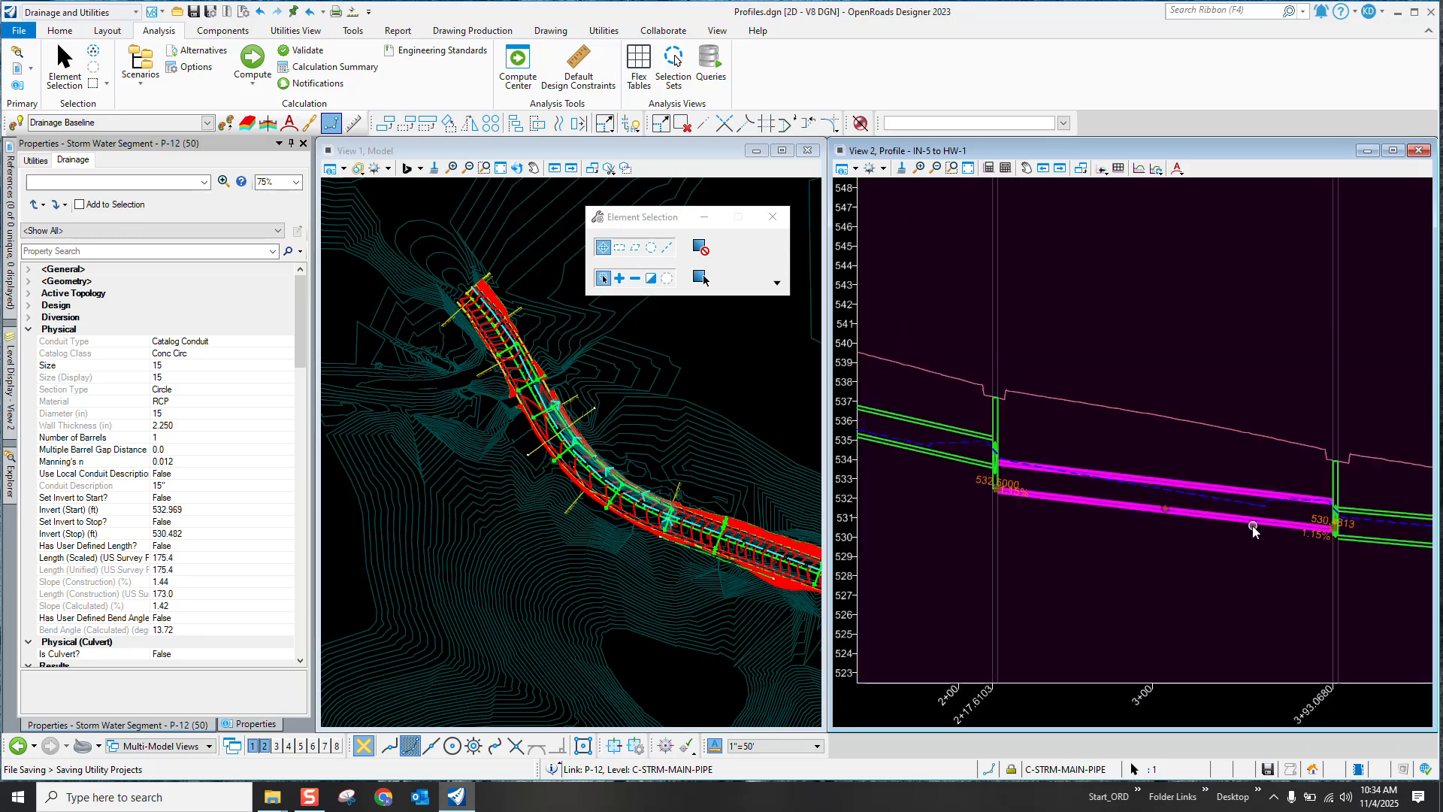
{"action": "scroll", "coordinate": [1340, 528], "scroll_direction": "up", "scroll_amount": 4}
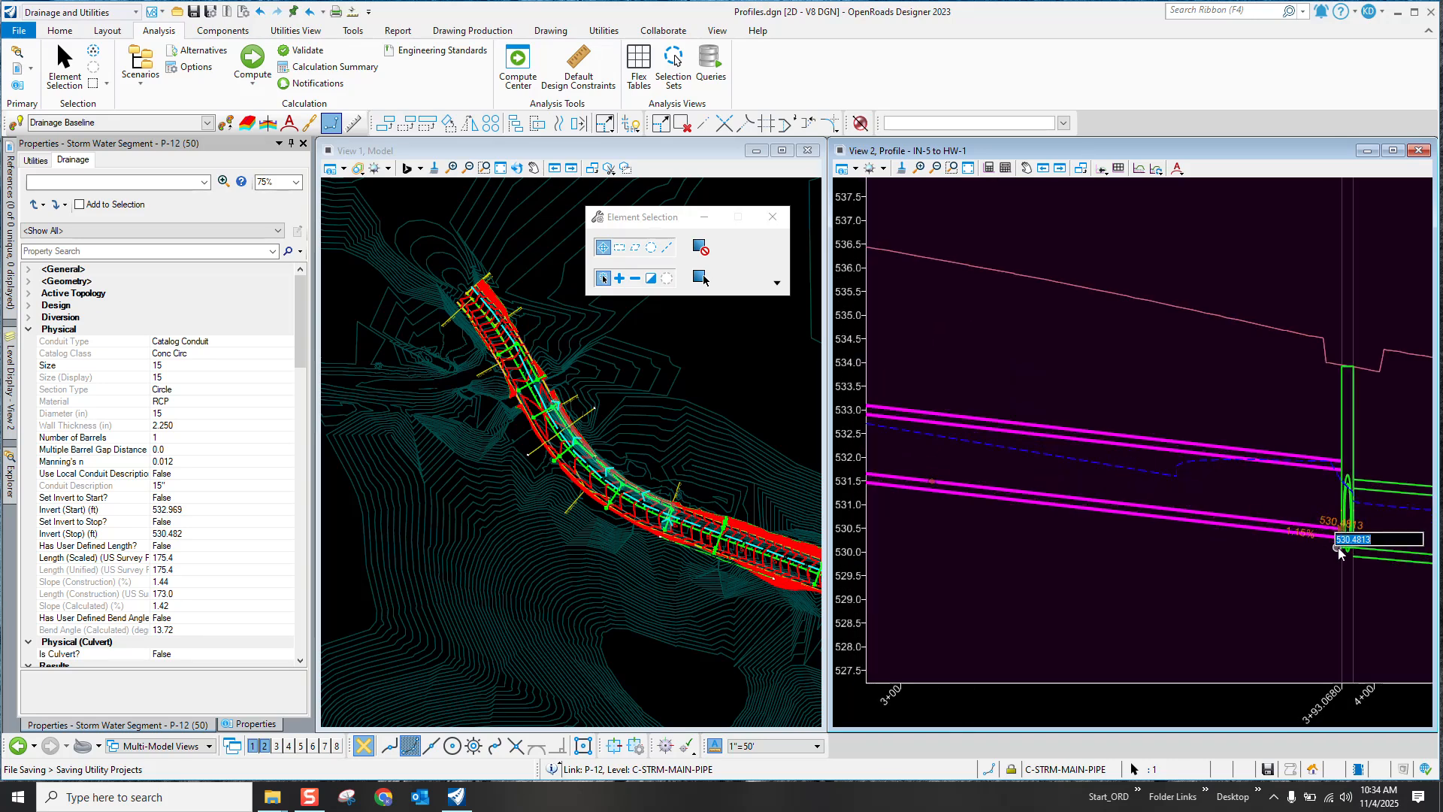
{"action": "left_click", "coordinate": [1322, 553]}
{"action": "scroll", "coordinate": [1321, 551], "scroll_direction": "down", "scroll_amount": 4}
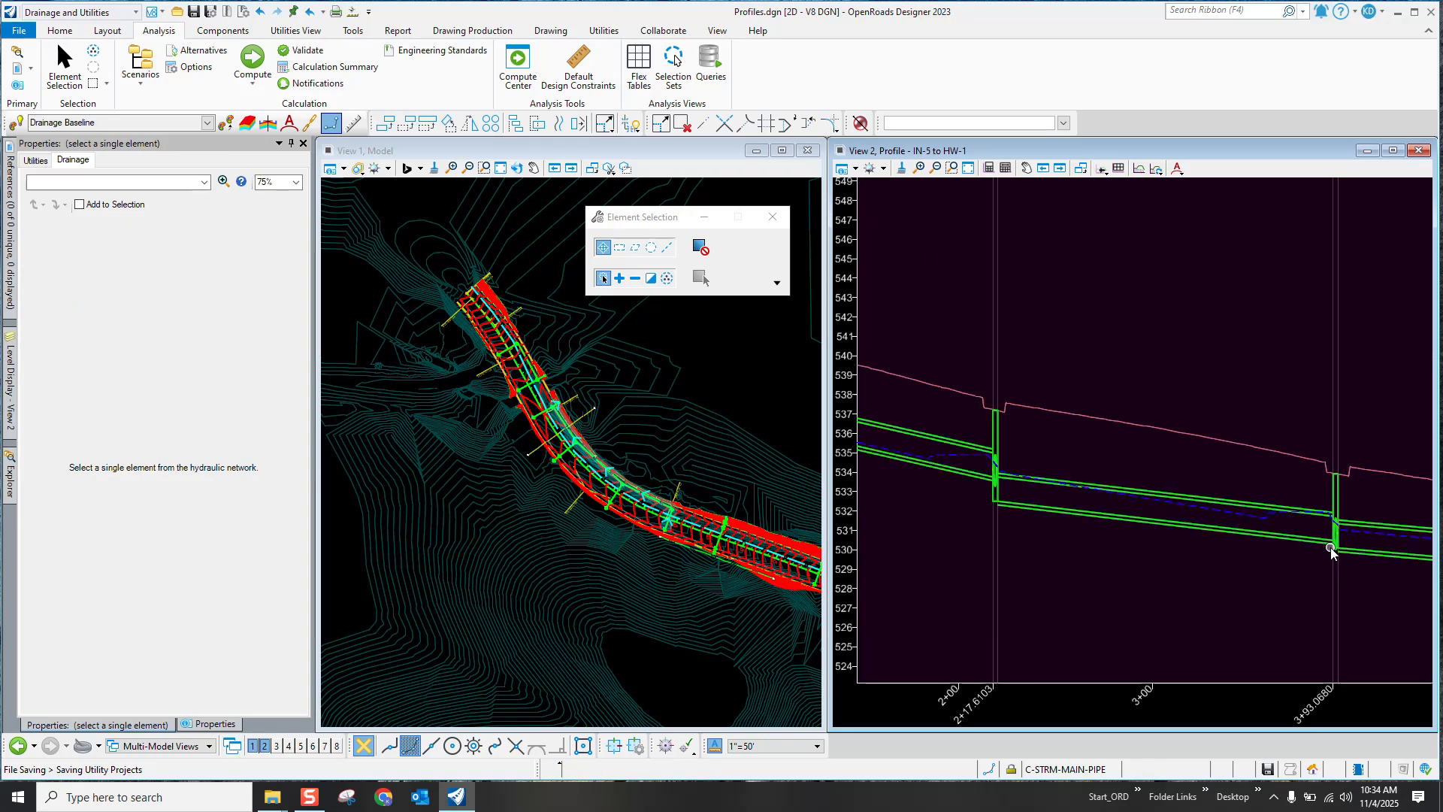
{"action": "scroll", "coordinate": [1133, 526], "scroll_direction": "up", "scroll_amount": 2}
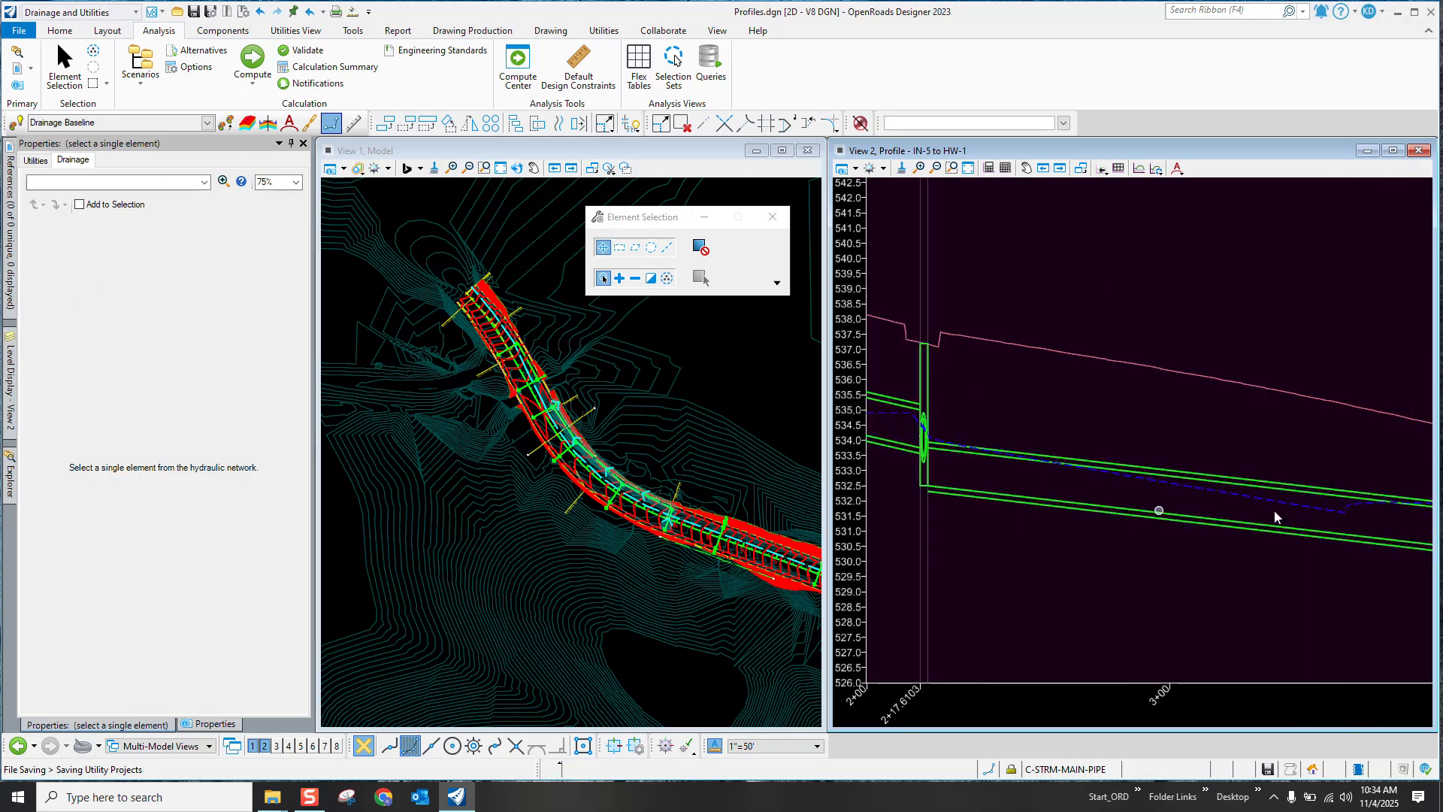
{"action": "scroll", "coordinate": [1039, 500], "scroll_direction": "down", "scroll_amount": 1}
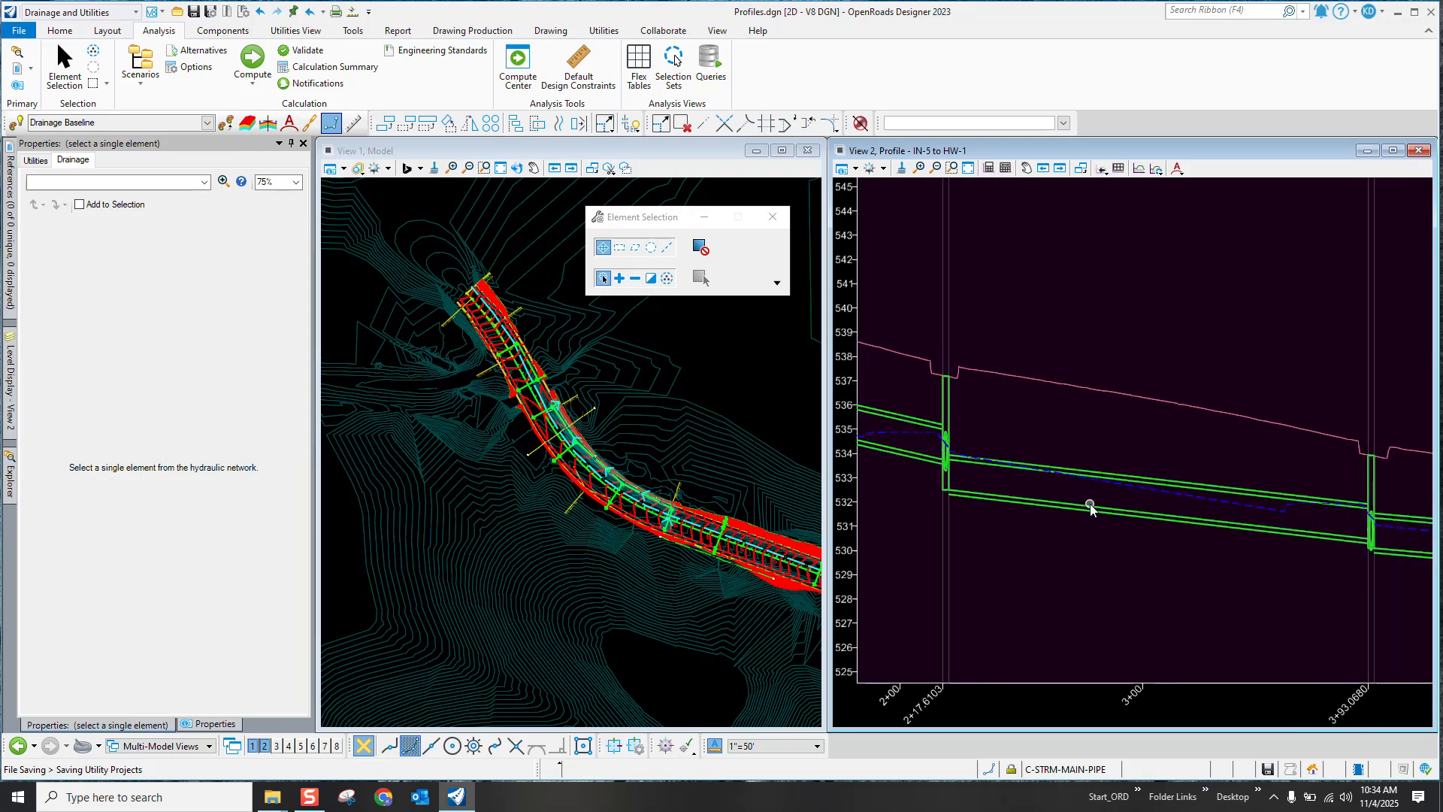
{"action": "scroll", "coordinate": [932, 493], "scroll_direction": "up", "scroll_amount": 8}
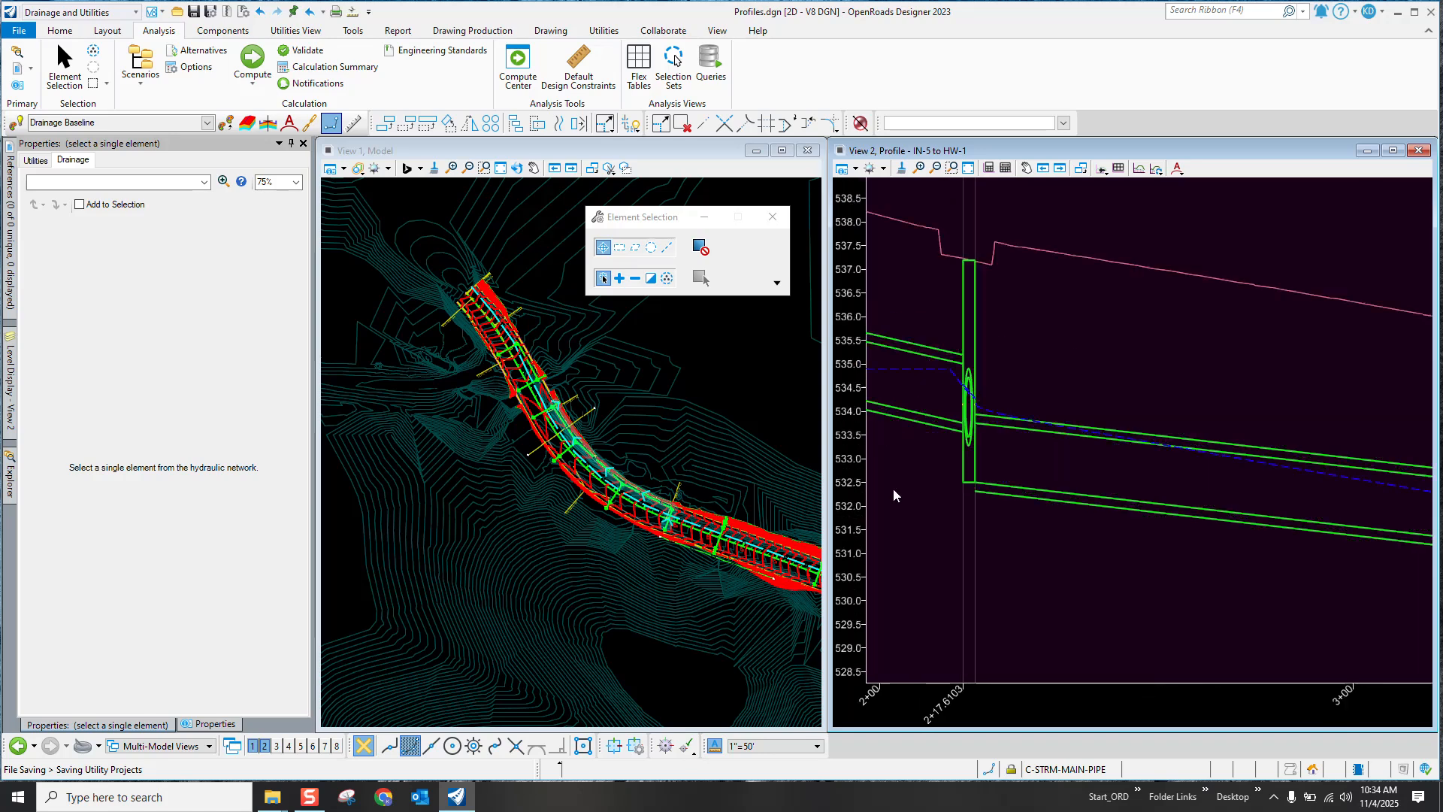
Step: Select pipe P-12 and lower its start invert graphically to about 532.05 in the profile
{"action": "left_click", "coordinate": [1035, 480]}
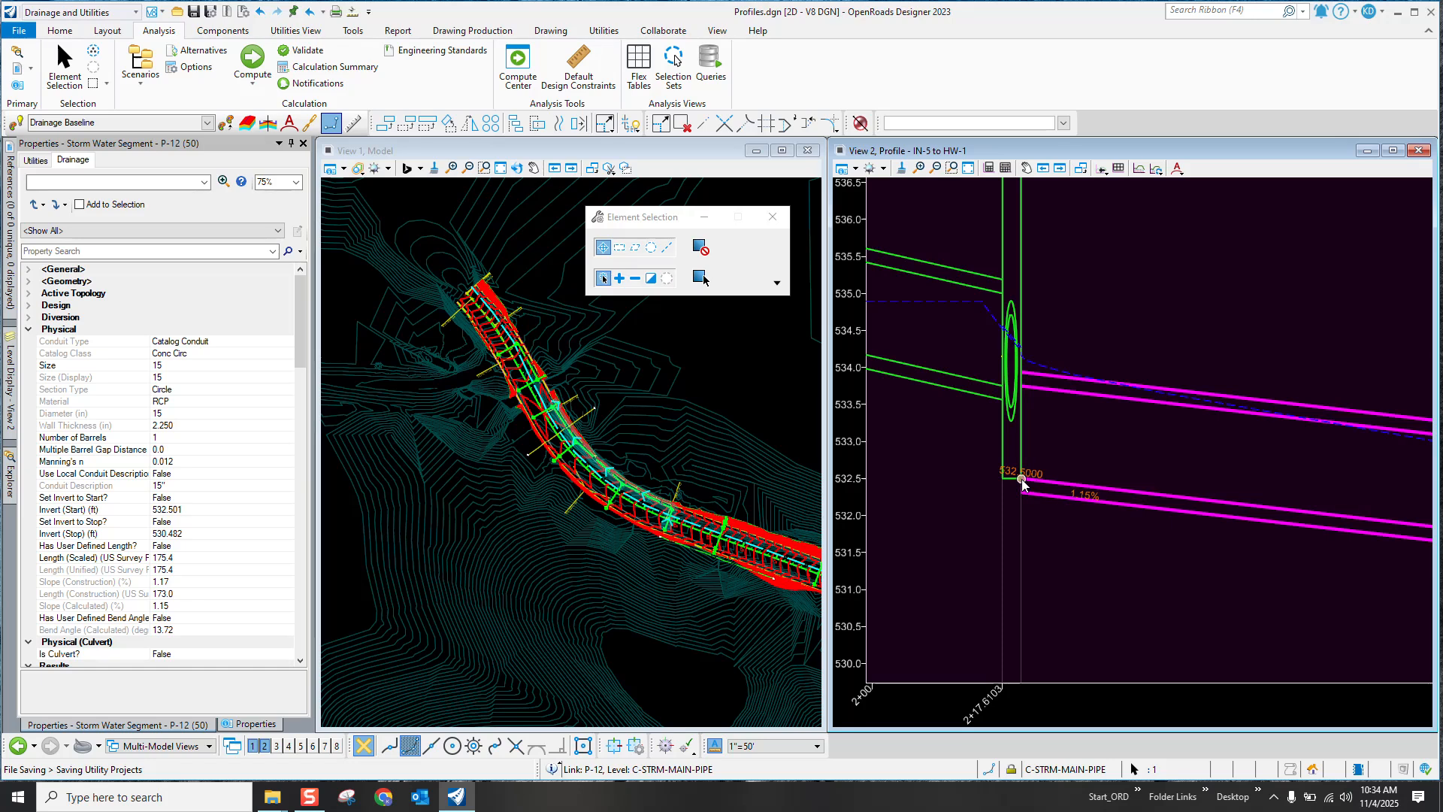
{"action": "left_click_drag", "start_coordinate": [1022, 483], "coordinate": [1033, 512]}
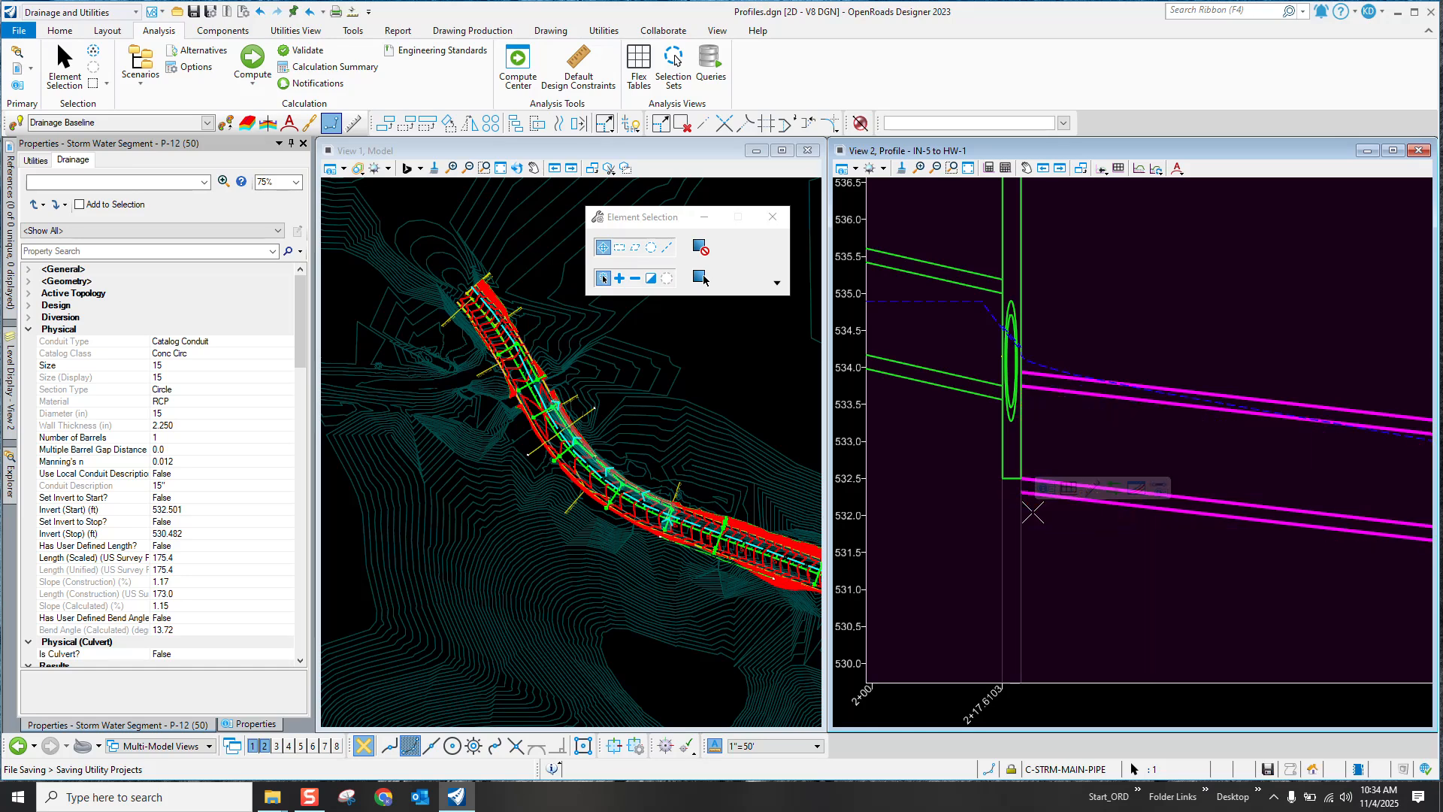
{"action": "left_click", "coordinate": [1098, 611]}
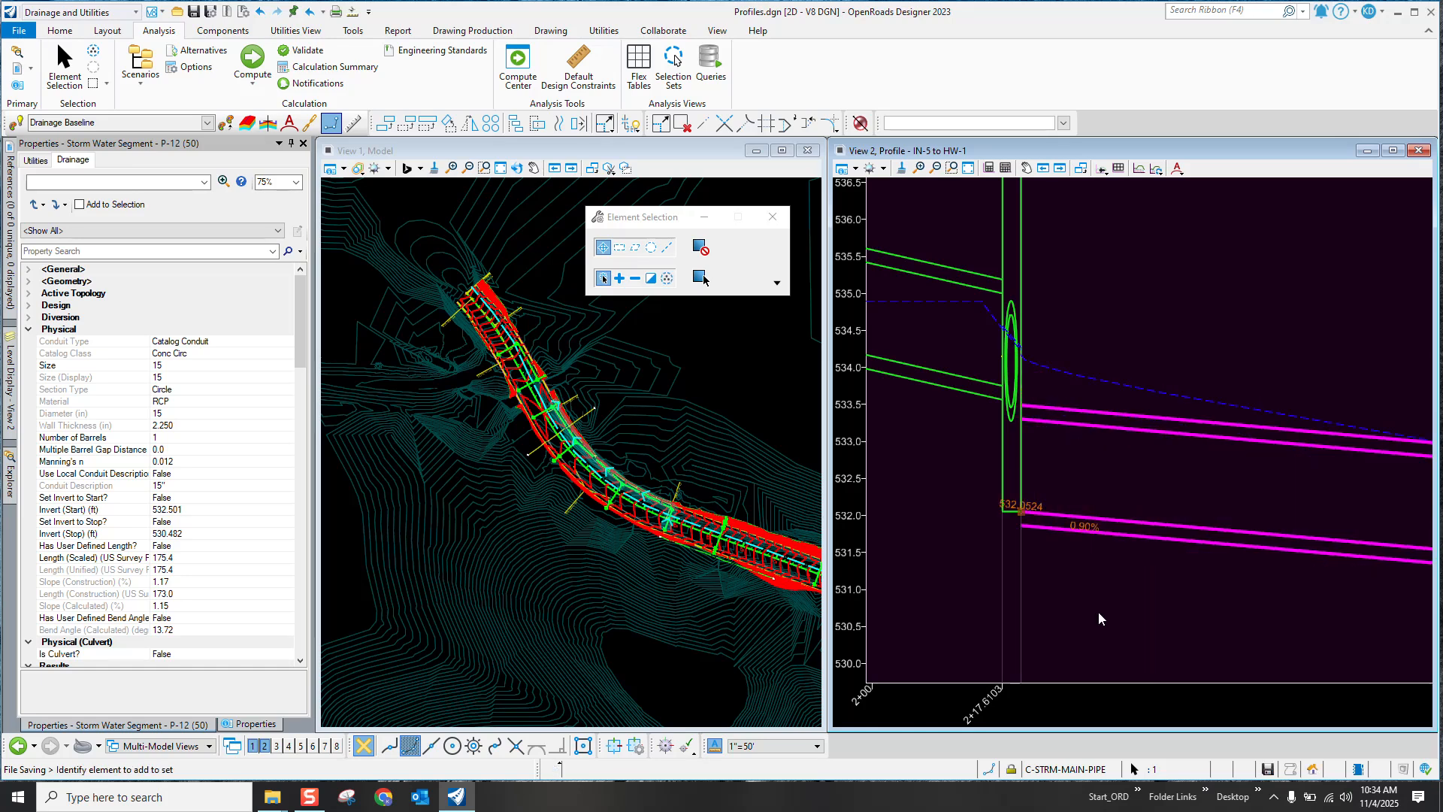
Step: Select inlet IN-8 in the profile and lower its invert graphically to about 531.48, below the outgoing pipe
{"action": "left_click", "coordinate": [1012, 511]}
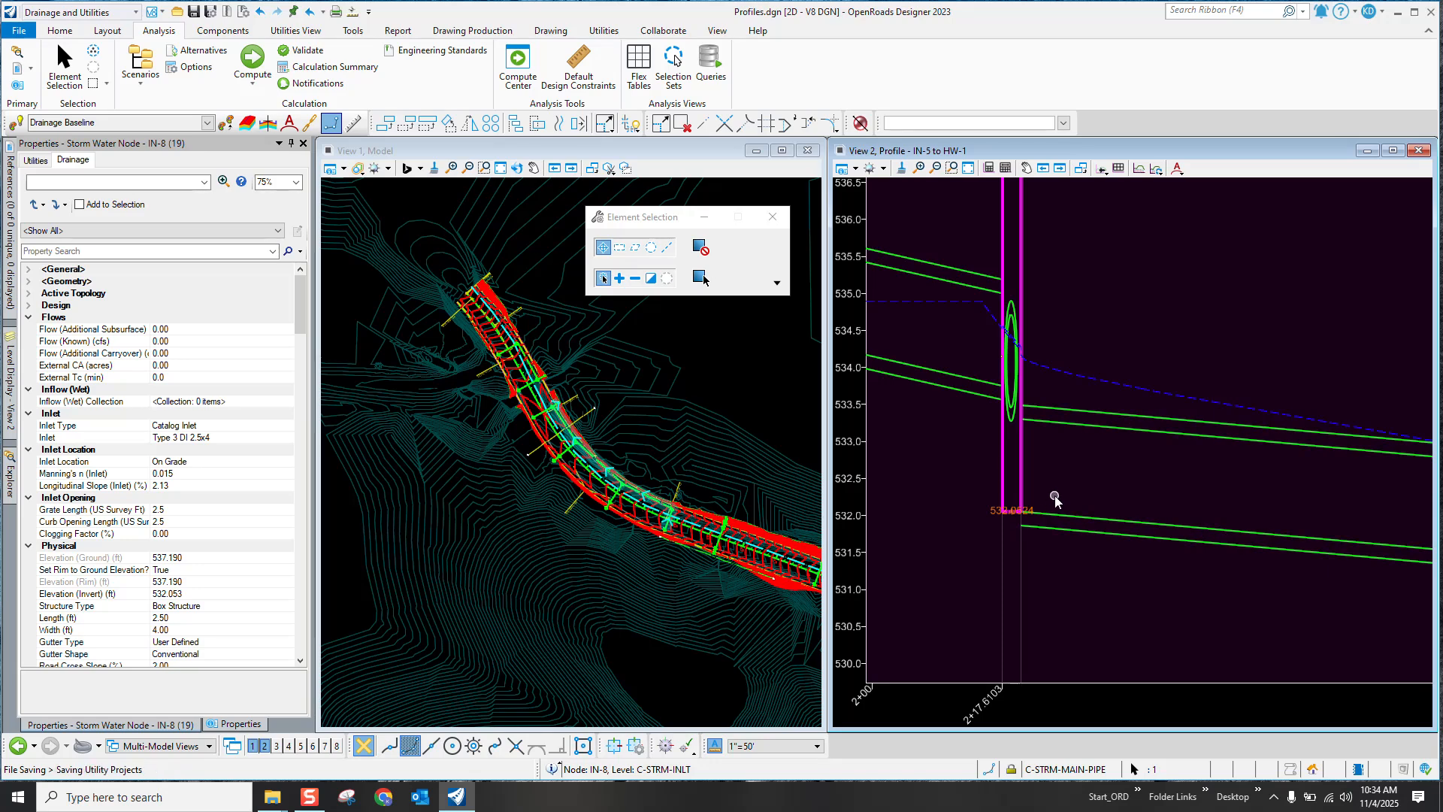
{"action": "left_click", "coordinate": [1073, 547]}
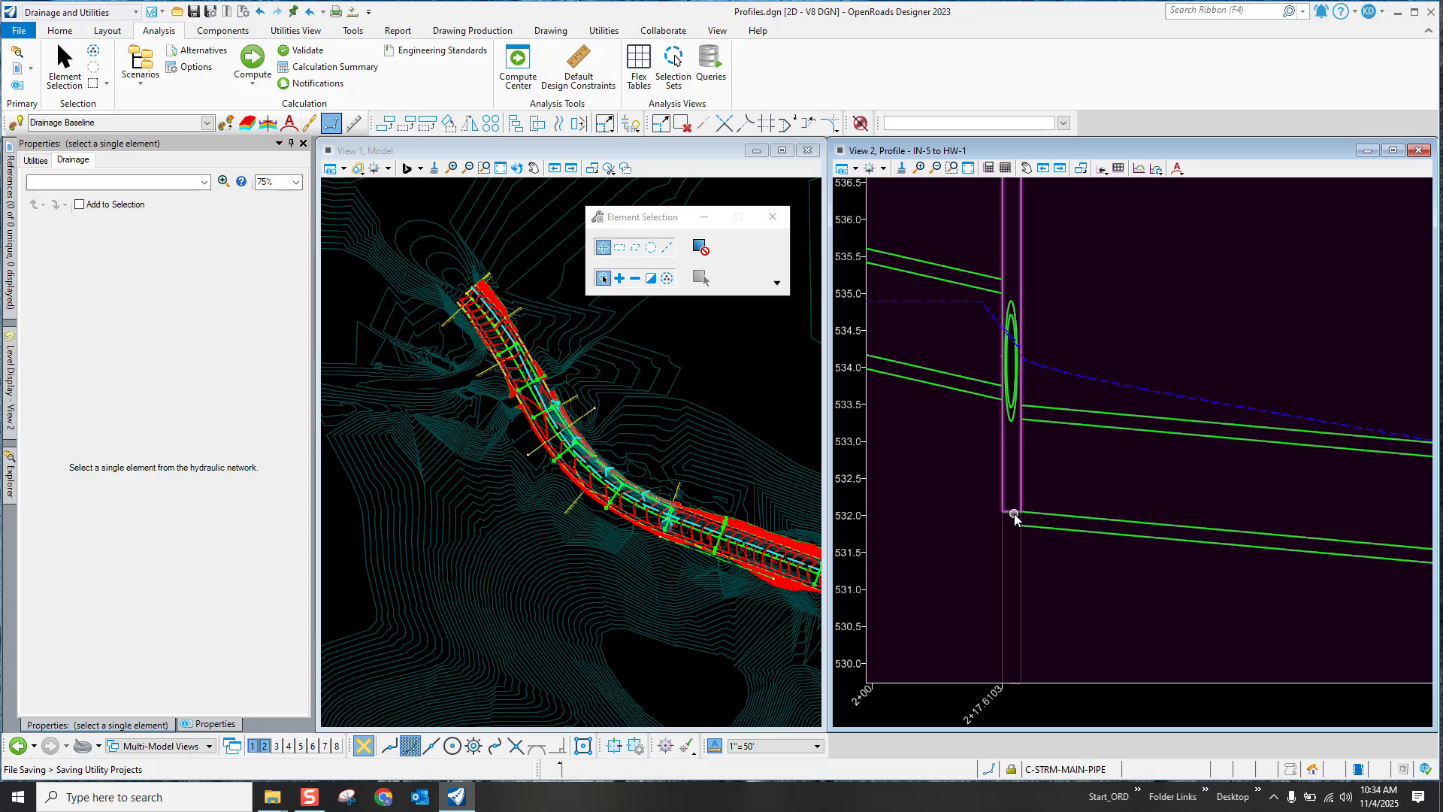
{"action": "left_click", "coordinate": [1012, 510]}
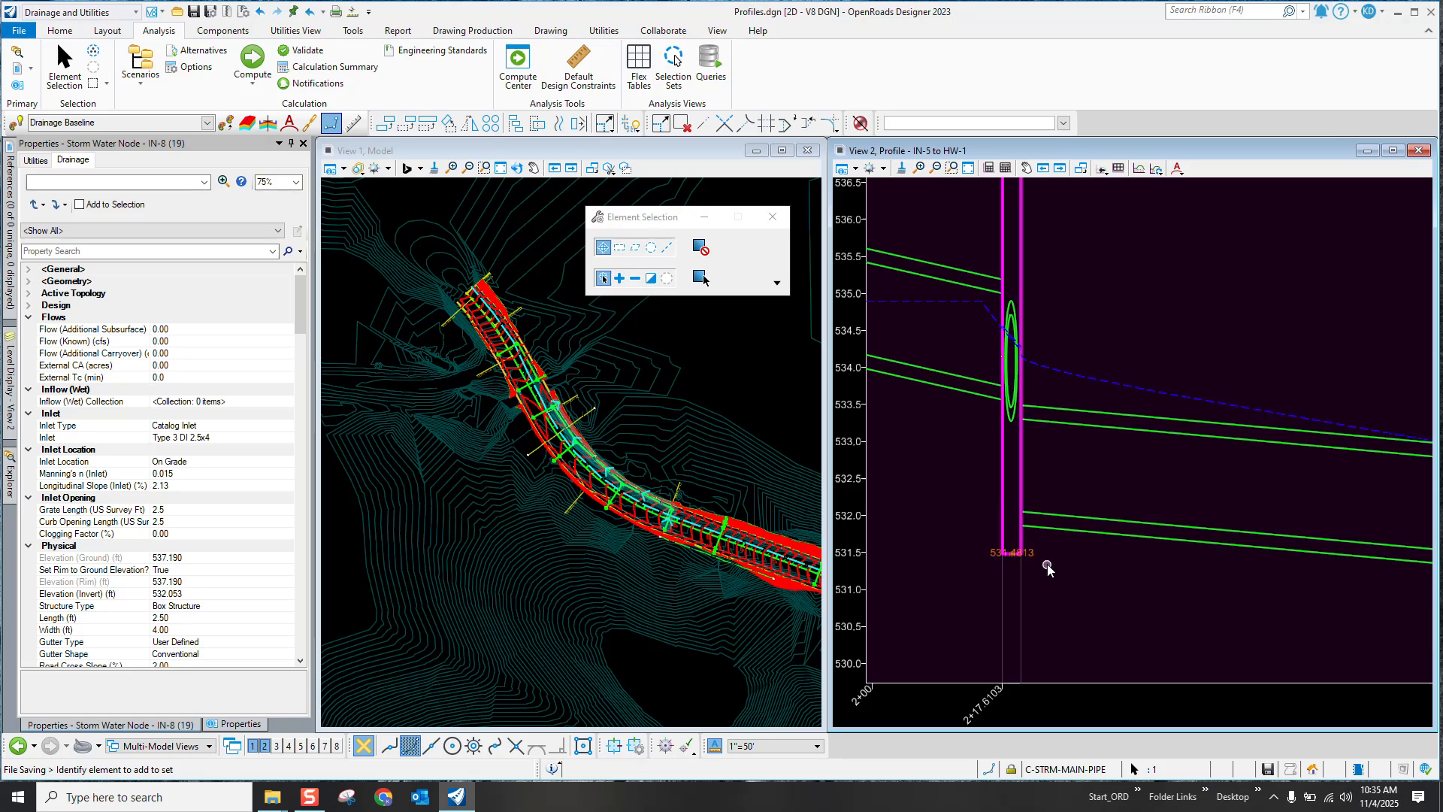
{"action": "left_click", "coordinate": [1035, 551]}
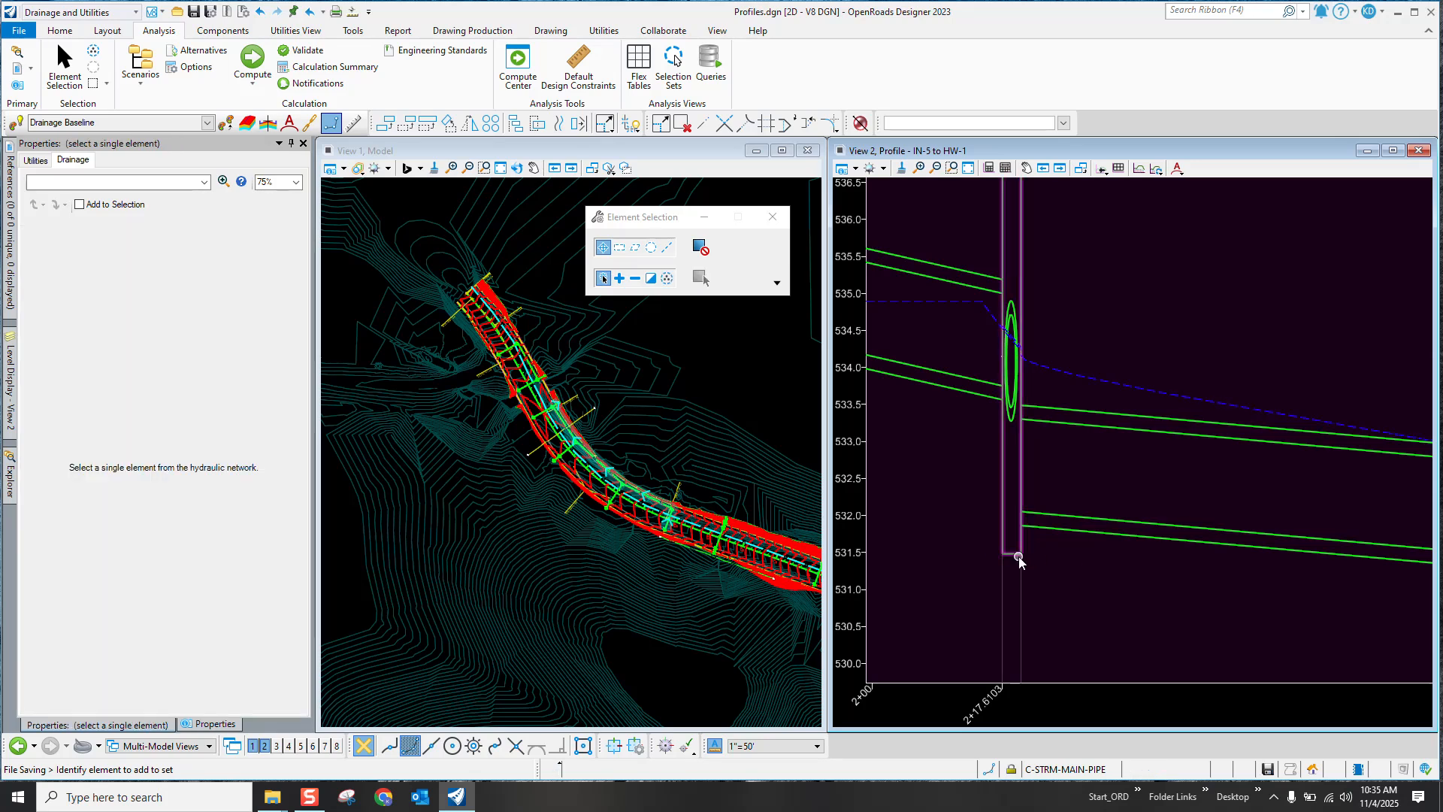
{"action": "left_click", "coordinate": [1019, 554]}
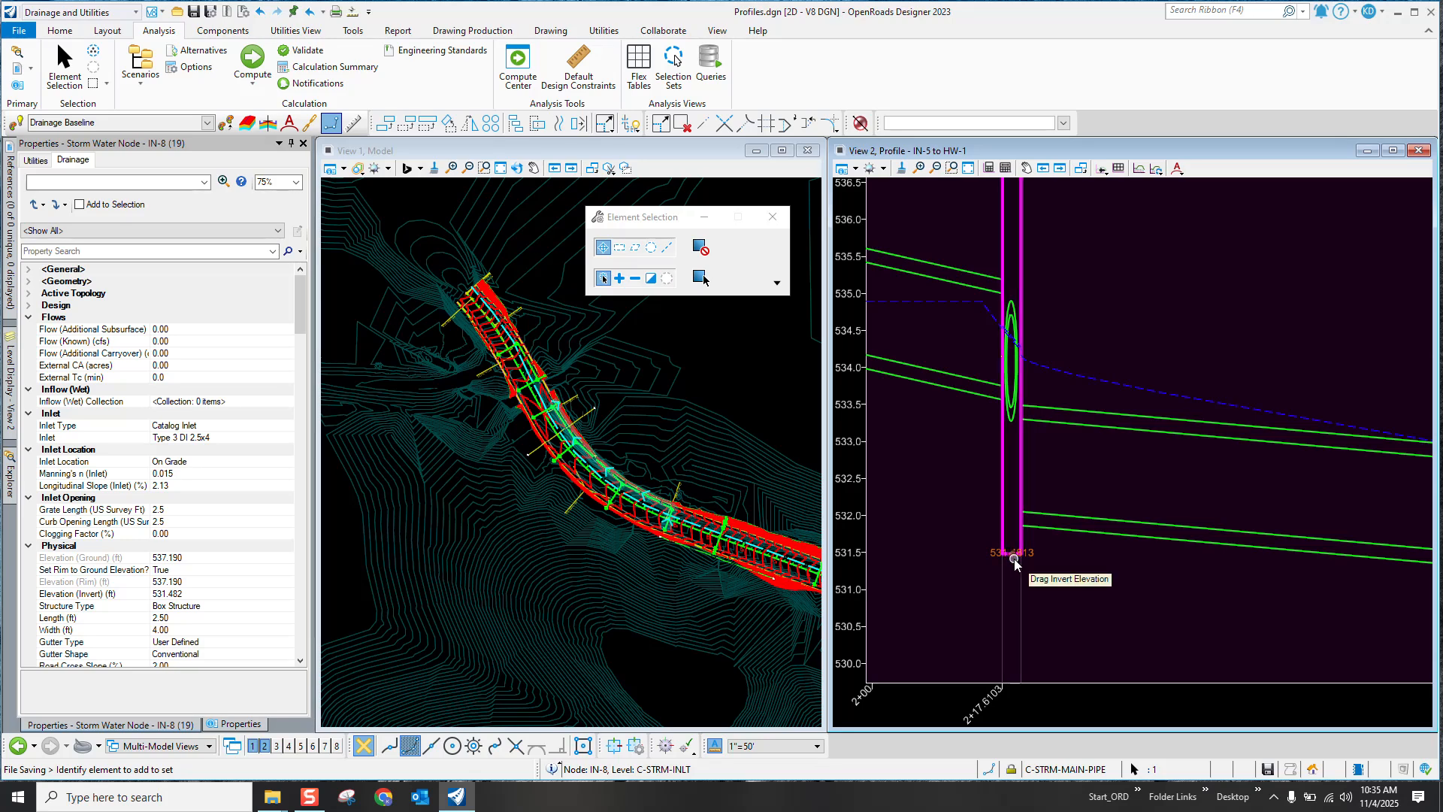
{"action": "left_click", "coordinate": [1013, 558]}
{"action": "left_click", "coordinate": [1019, 564]}
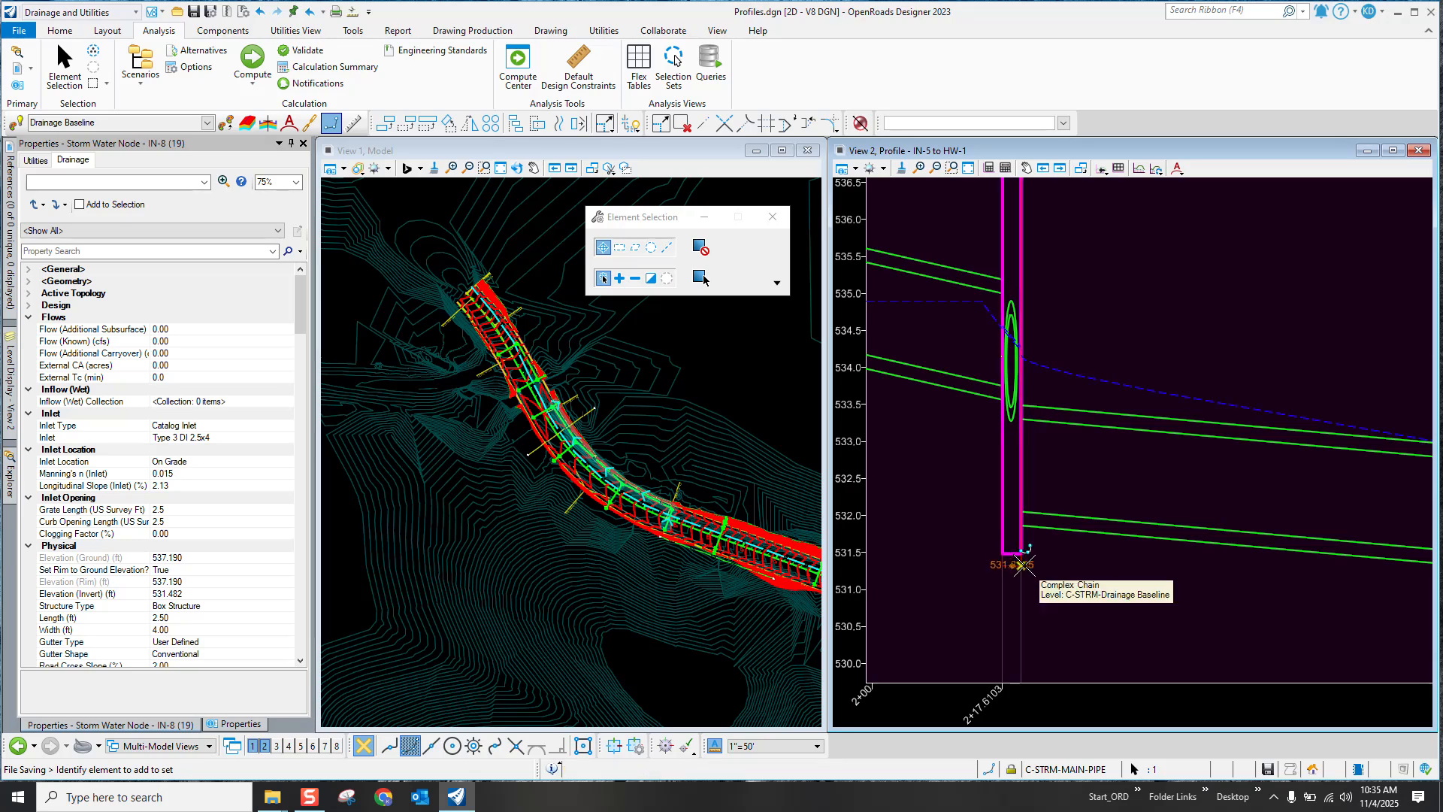
{"action": "left_click", "coordinate": [1043, 559]}
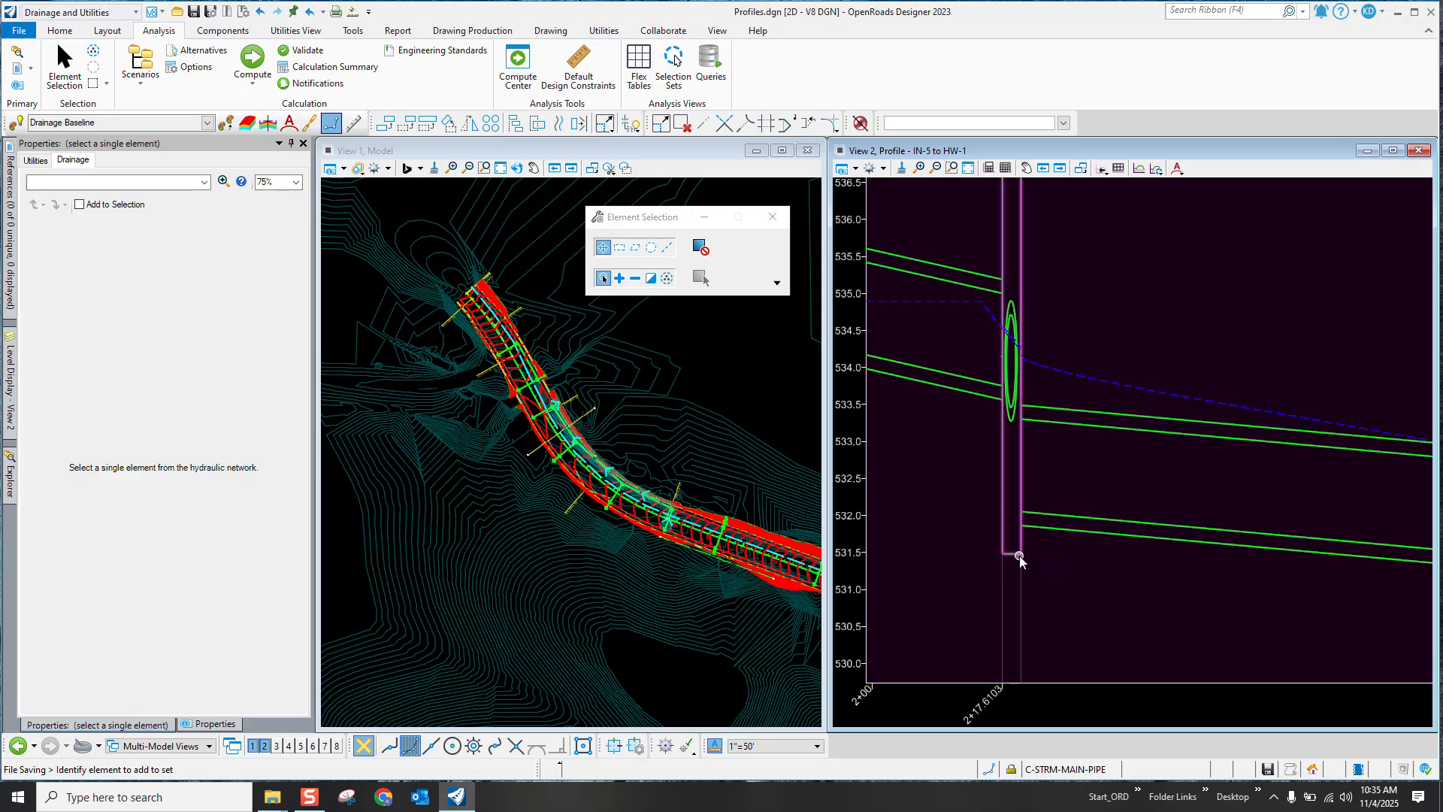
Step: Set the invert elevation of inlet IN-8 to 531.5 in the profile
{"action": "left_click", "coordinate": [1029, 559]}
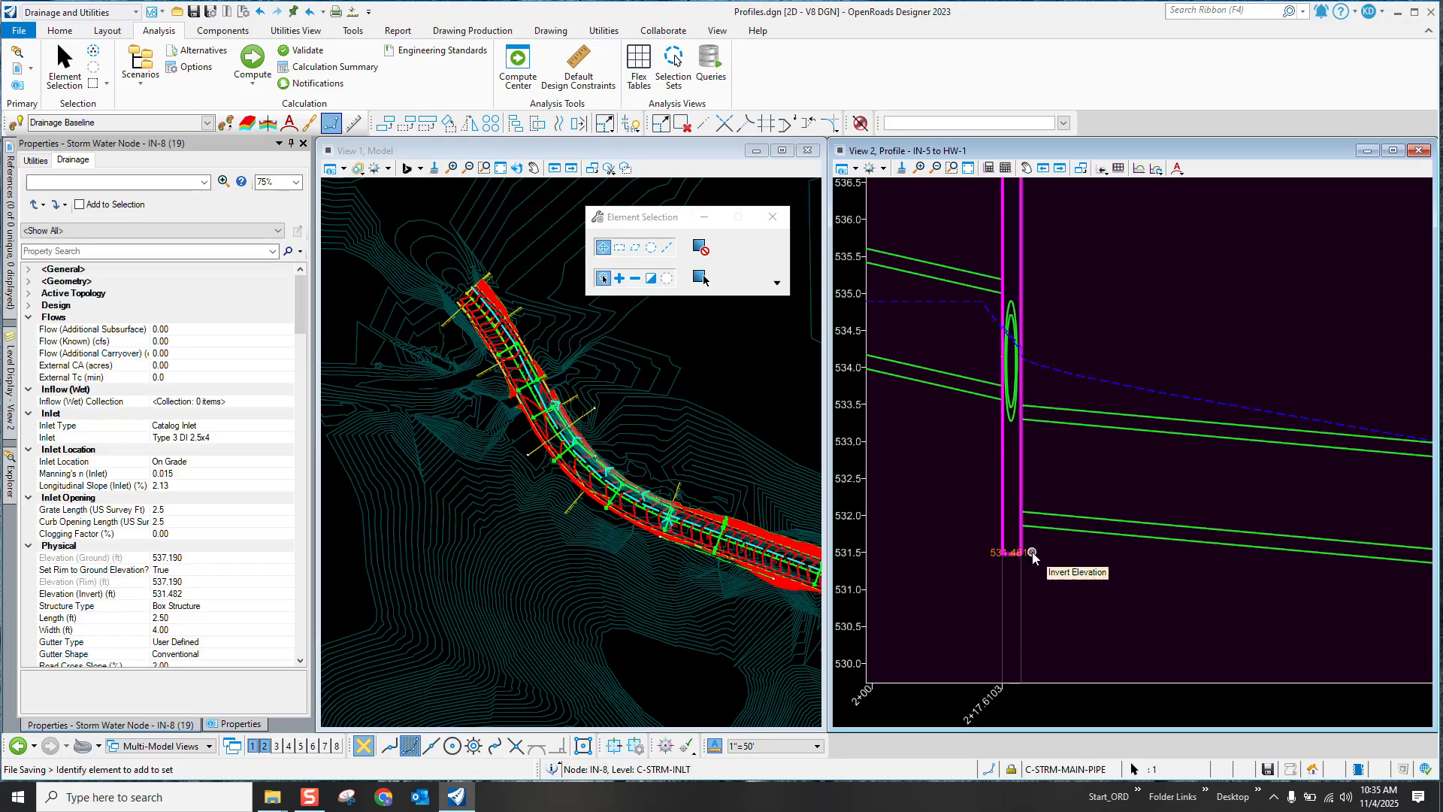
{"action": "left_click", "coordinate": [1032, 553]}
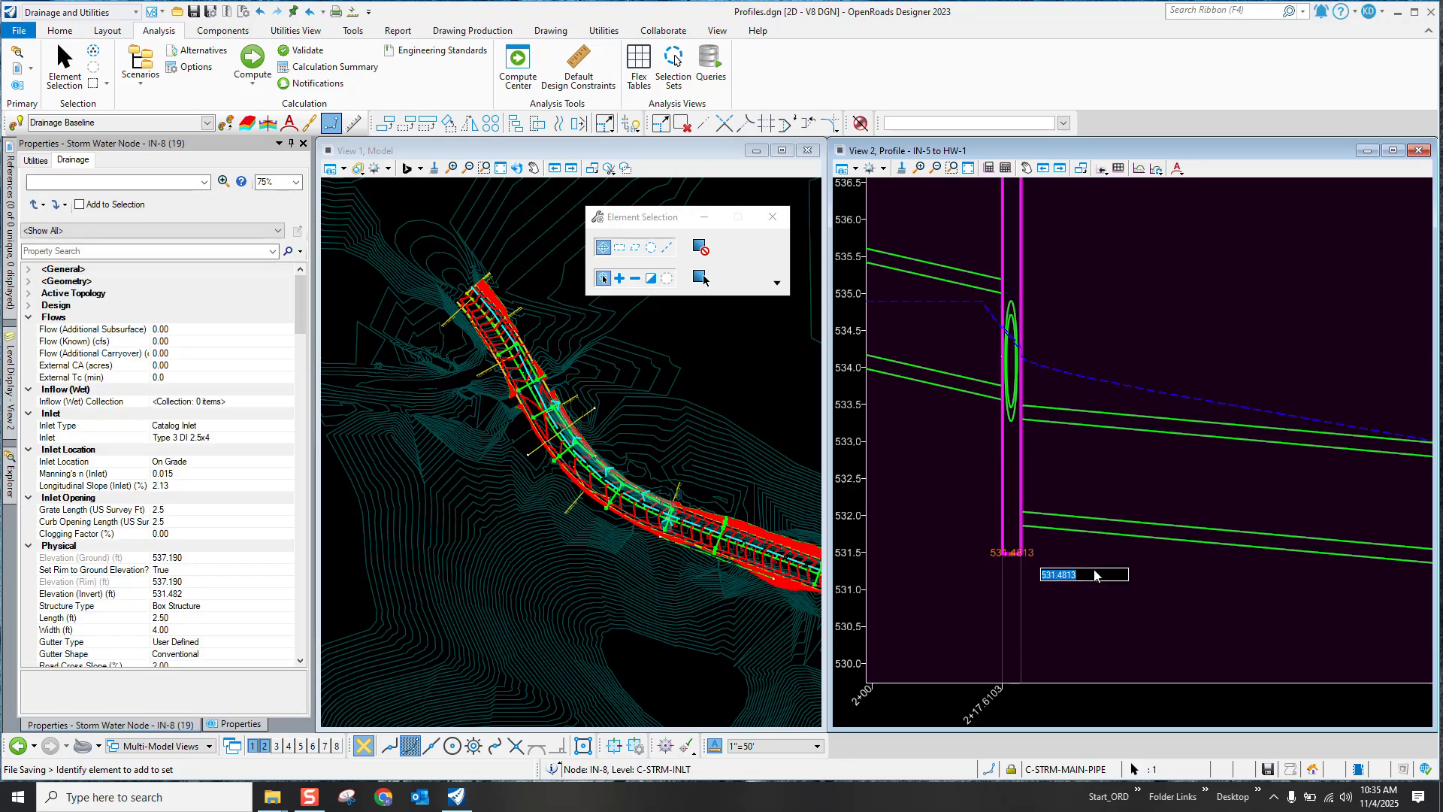
{"action": "type", "text": "531.5"}
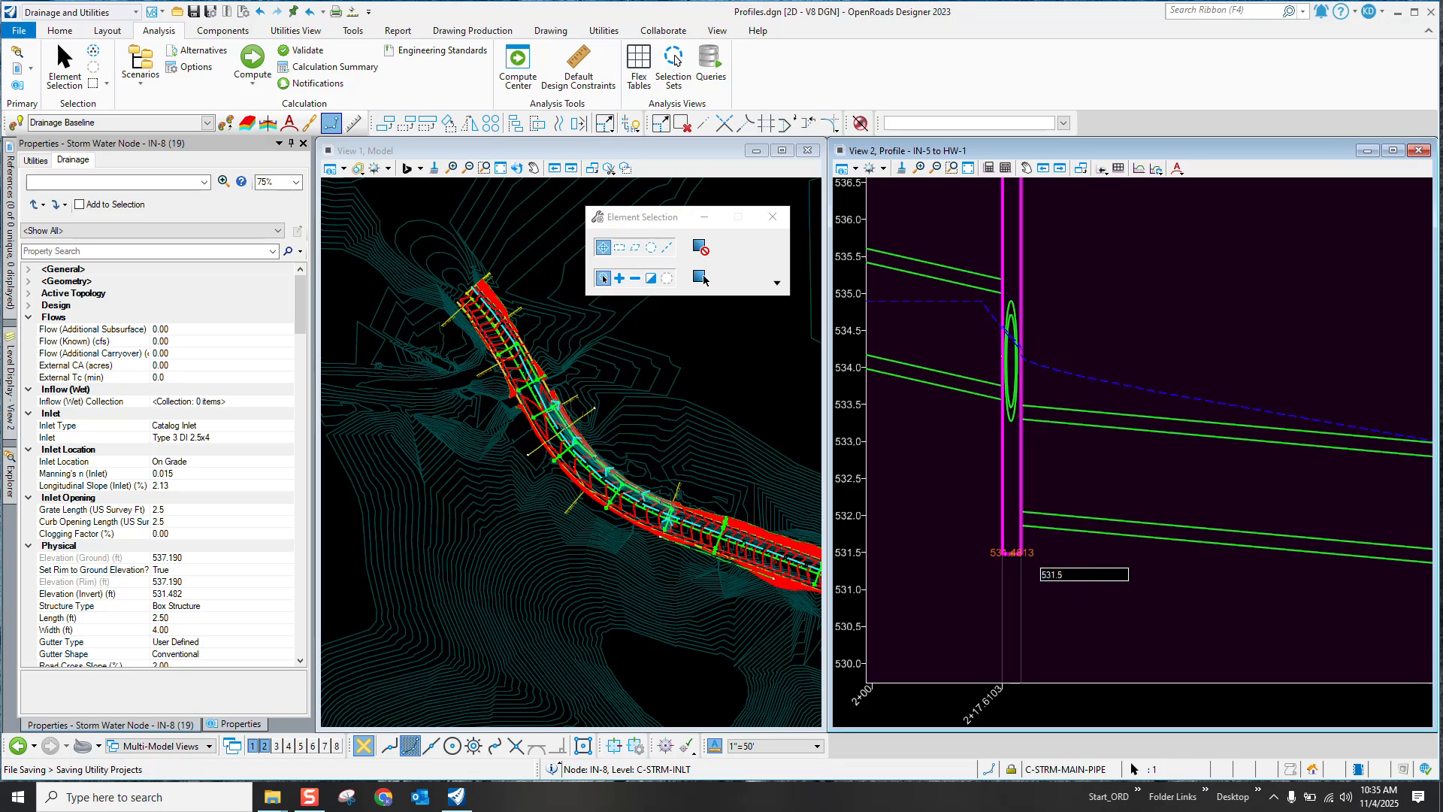
{"action": "key", "text": "Return"}
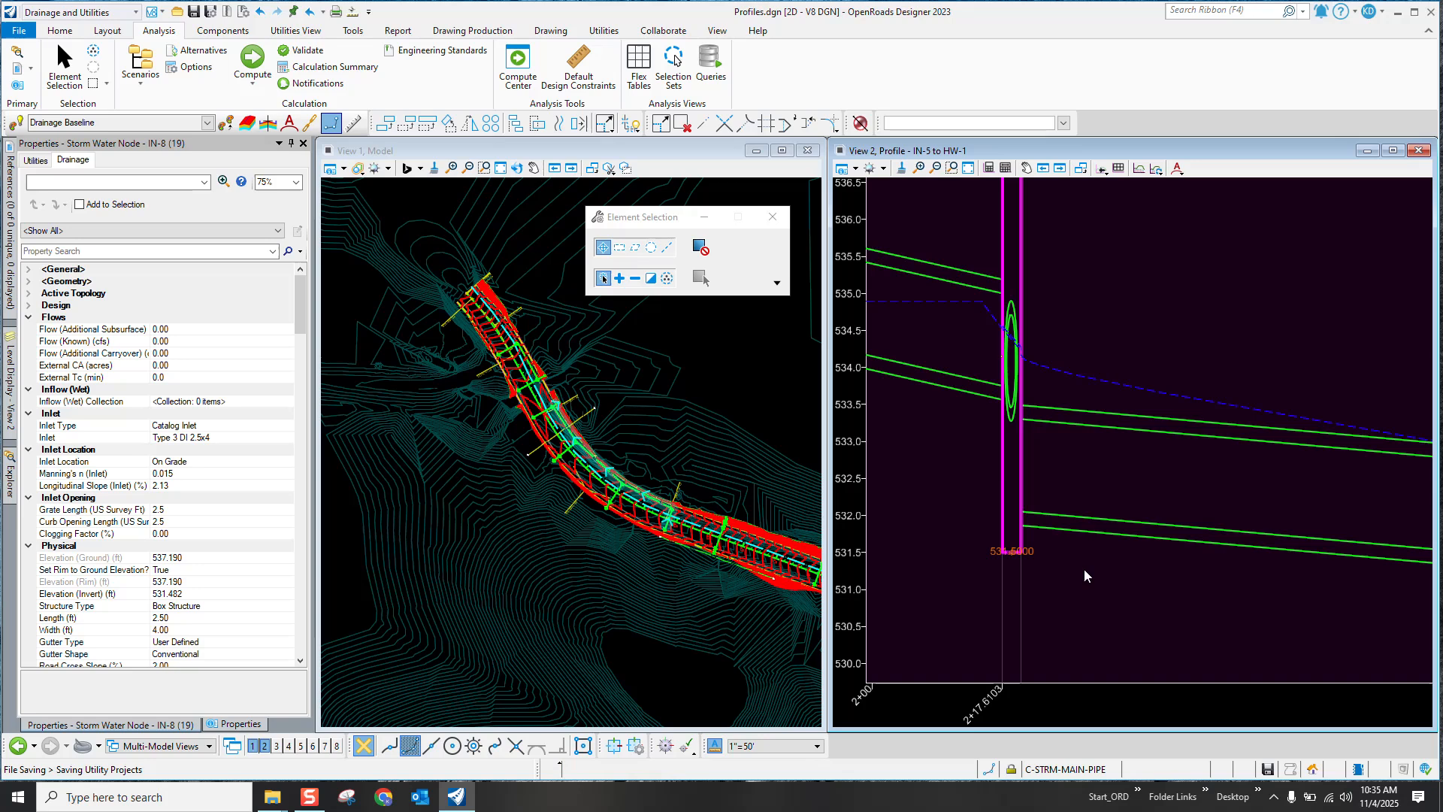
{"action": "left_click", "coordinate": [1084, 568]}
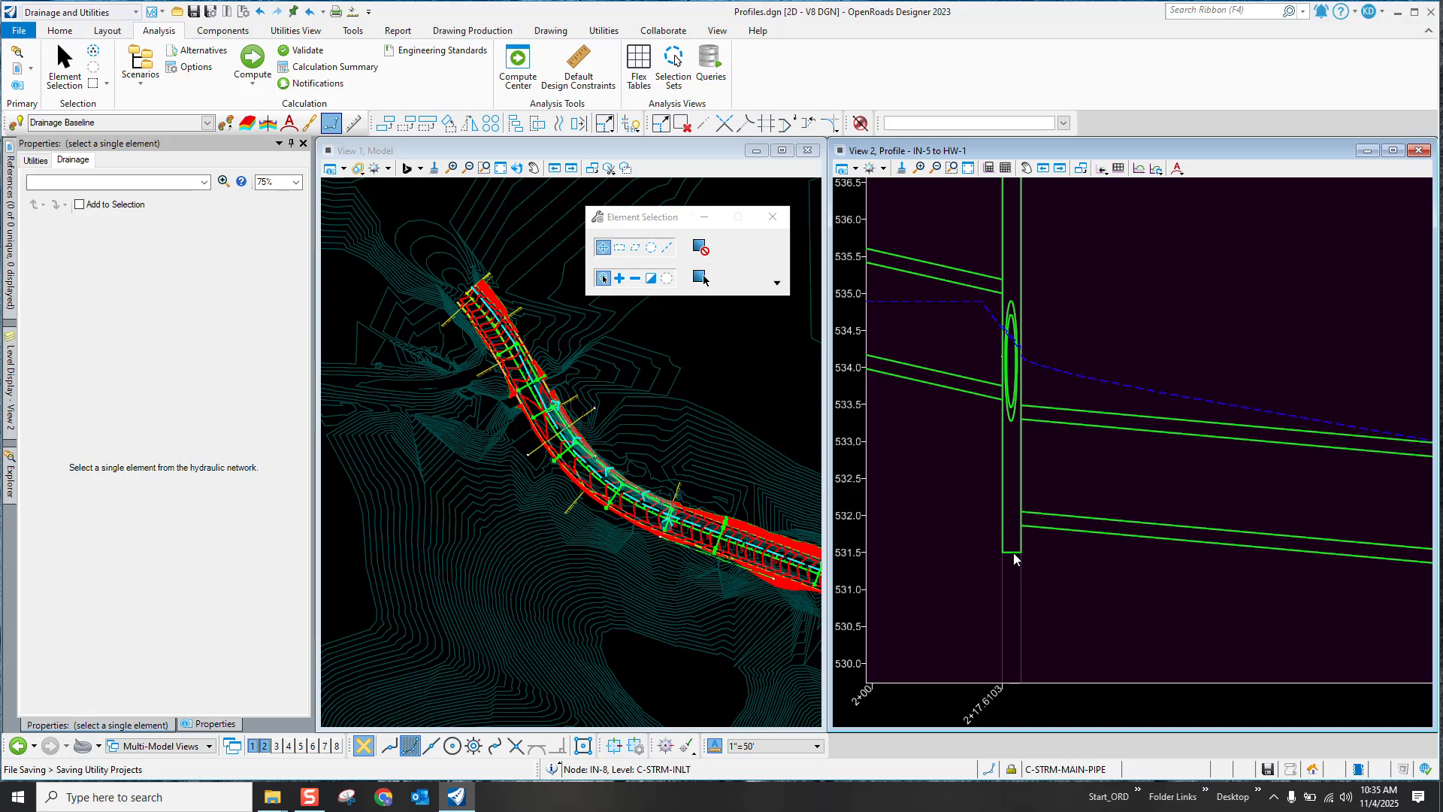
Step: Raise the base of inlet IN-8 graphically to the start invert of pipe P-12, about 532.05
{"action": "left_click", "coordinate": [1013, 554]}
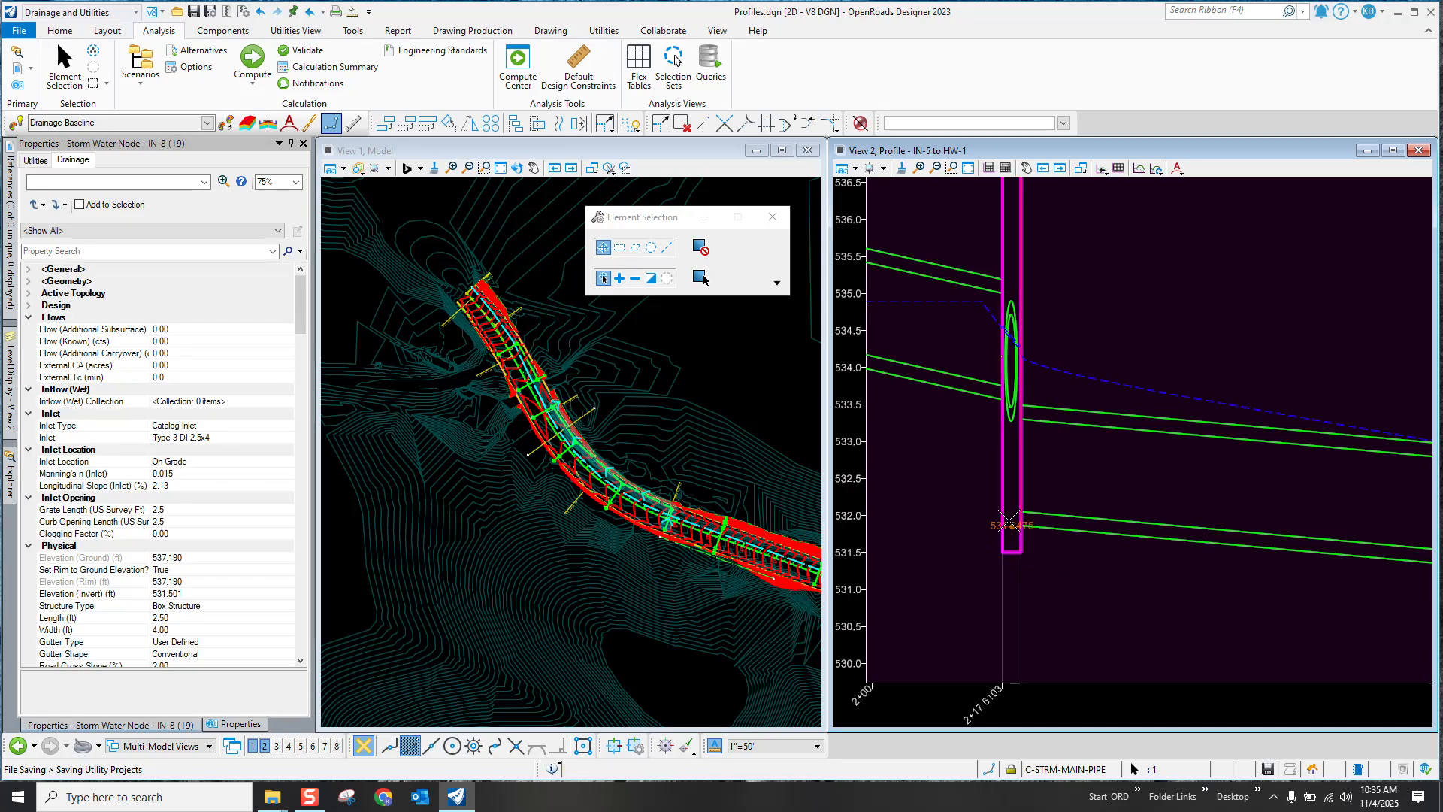
{"action": "left_click_drag", "start_coordinate": [1013, 553], "coordinate": [1005, 497]}
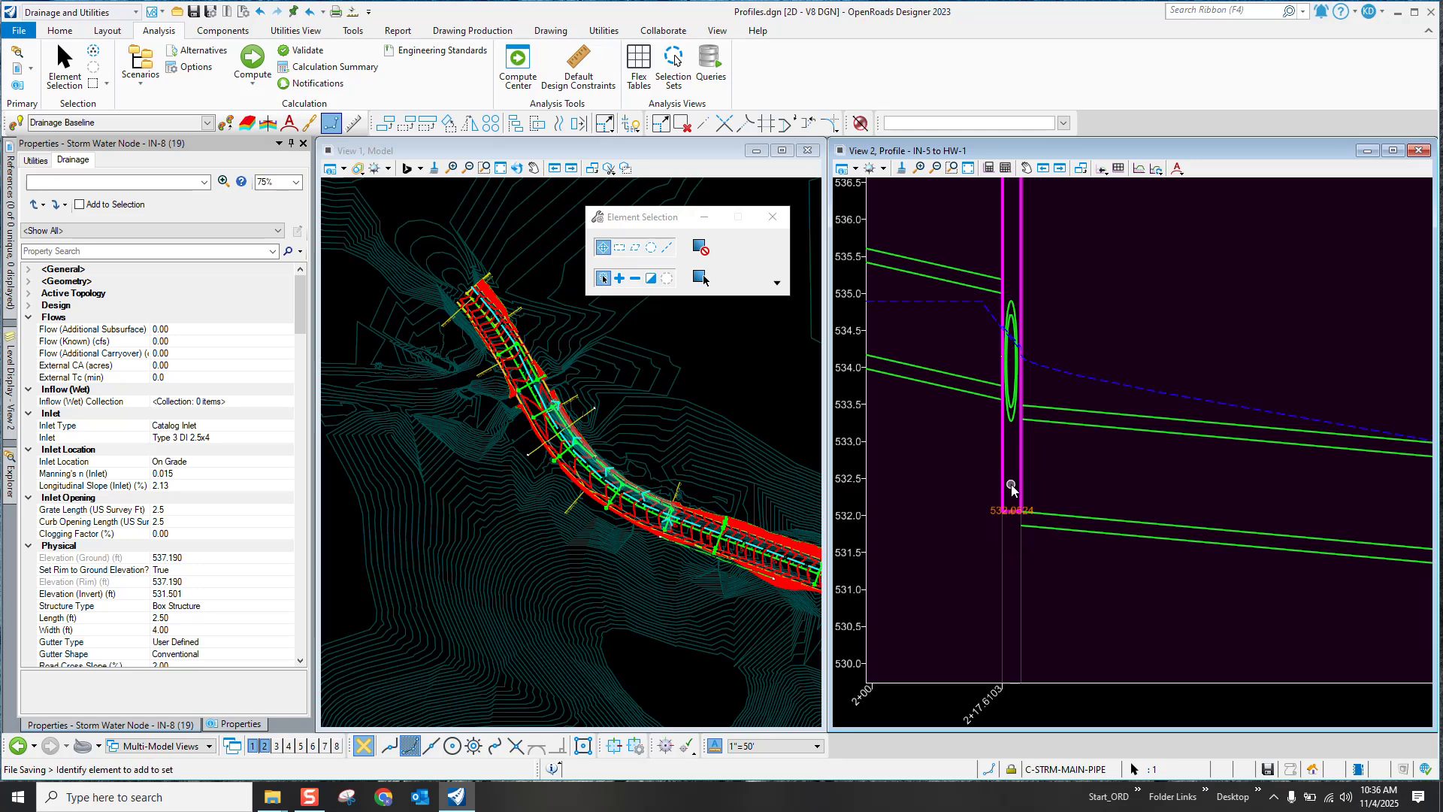
{"action": "left_click", "coordinate": [1043, 565]}
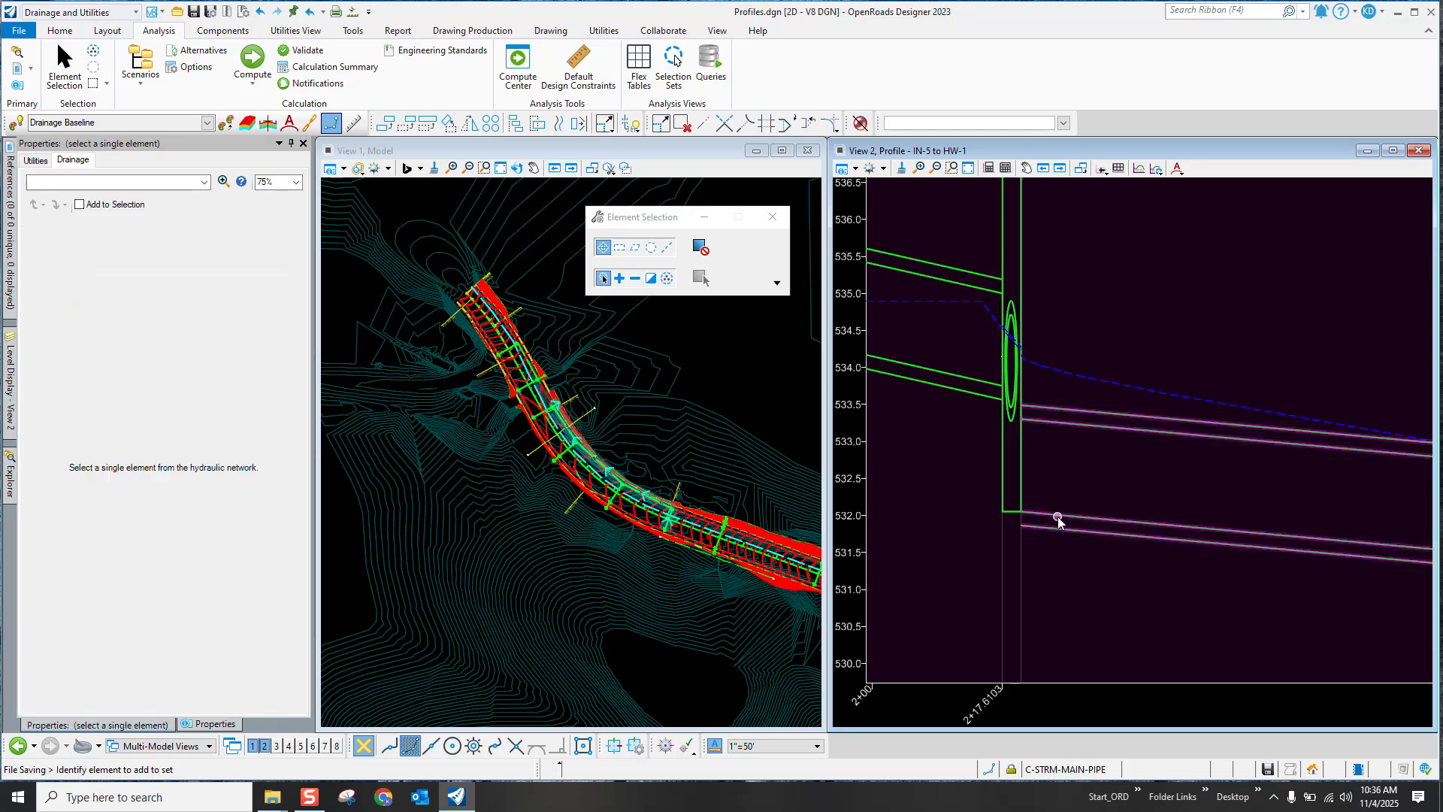
Step: Raise the start invert of pipe P-12 graphically to about 532.38 and bring the base of inlet IN-8 up to match
{"action": "left_click", "coordinate": [1057, 520]}
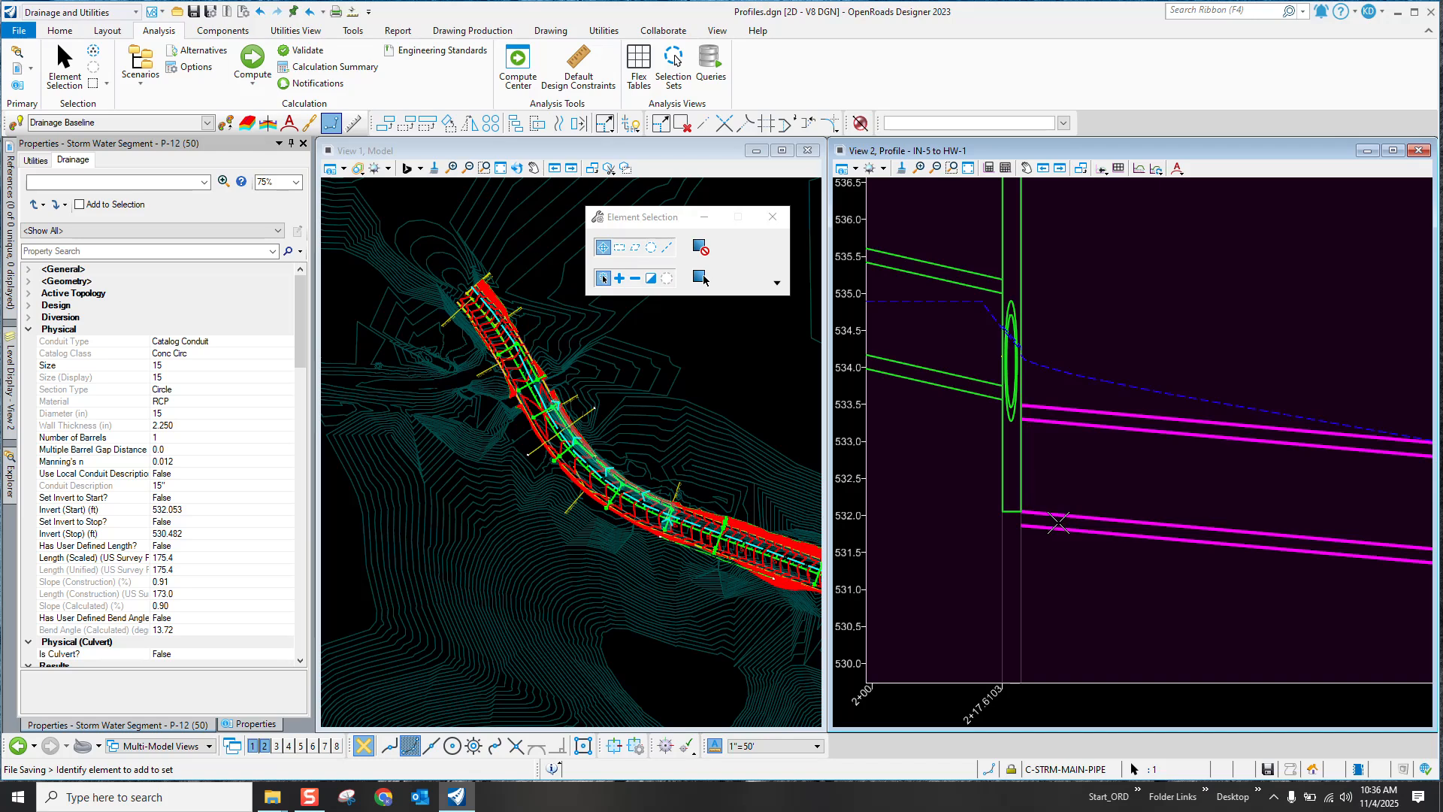
{"action": "left_click", "coordinate": [1043, 519]}
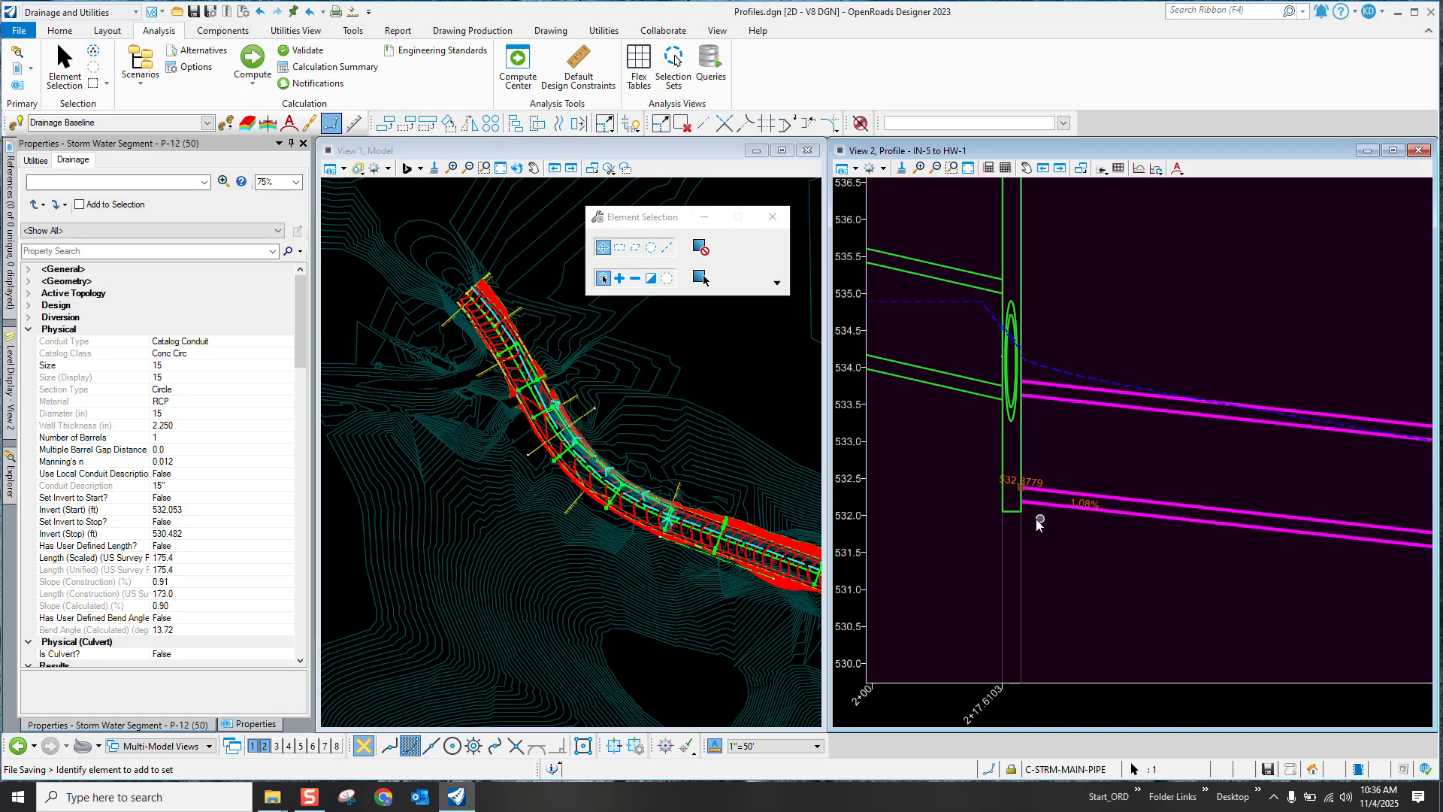
{"action": "left_click", "coordinate": [1012, 512]}
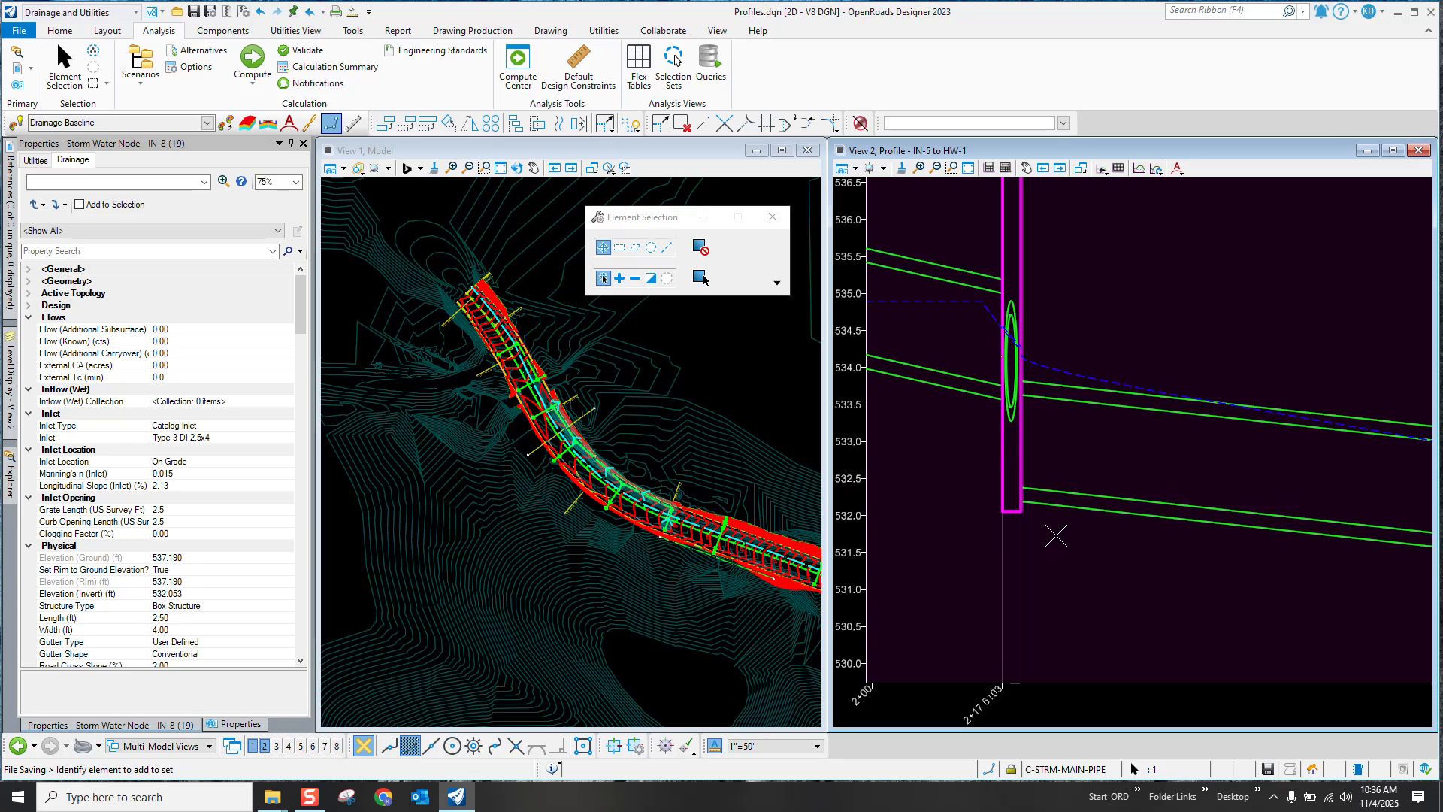
Step: Lower the start invert of pipe P-12 graphically to about 531.79 in the profile
{"action": "left_click", "coordinate": [1032, 490]}
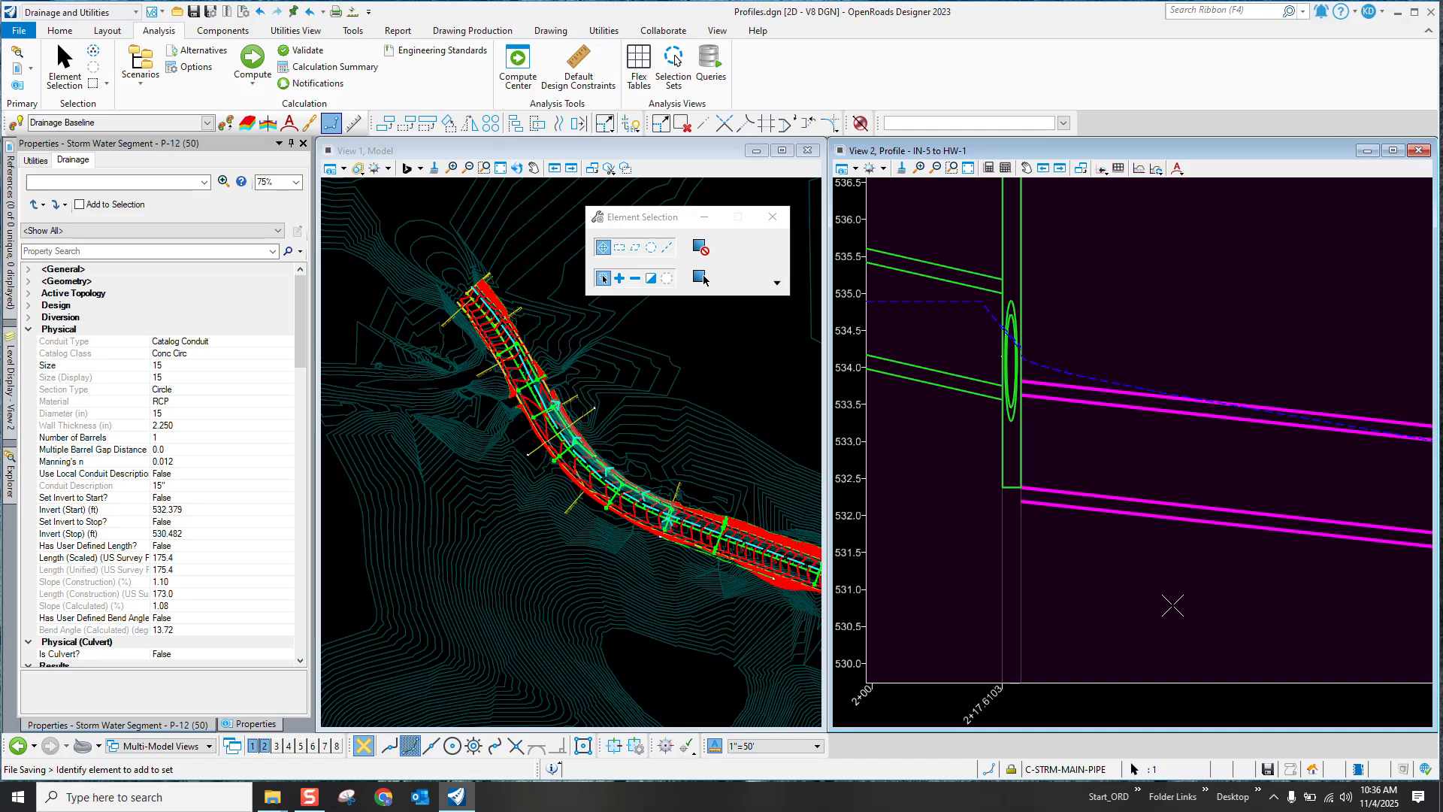
{"action": "left_click", "coordinate": [1105, 571]}
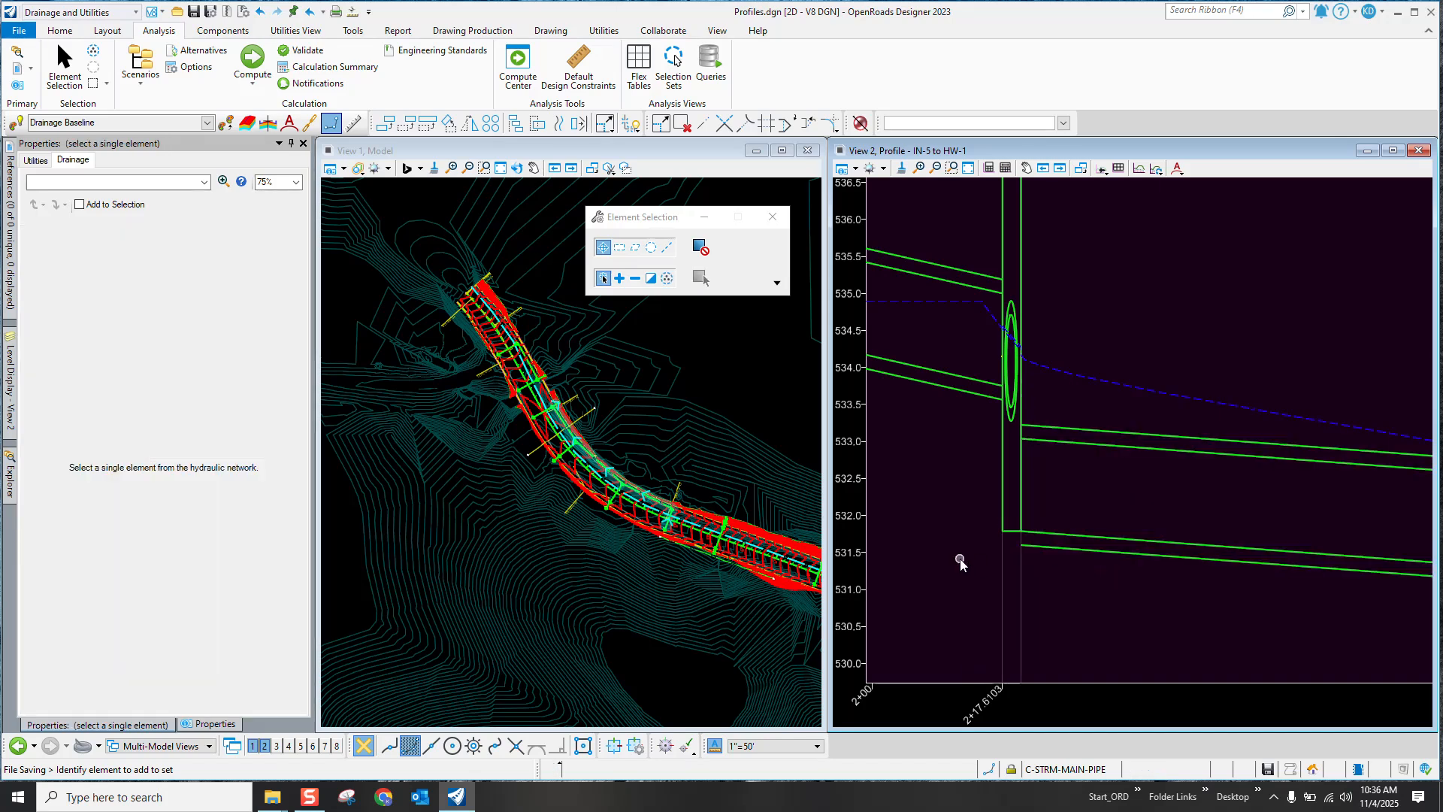
Step: Set the construction slope of pipe P-12 to 2.00% at its start, maintaining the stop invert, and reselect the pipe to review its properties
{"action": "scroll", "coordinate": [956, 533], "scroll_direction": "down", "scroll_amount": 2}
{"action": "left_click", "coordinate": [1070, 550]}
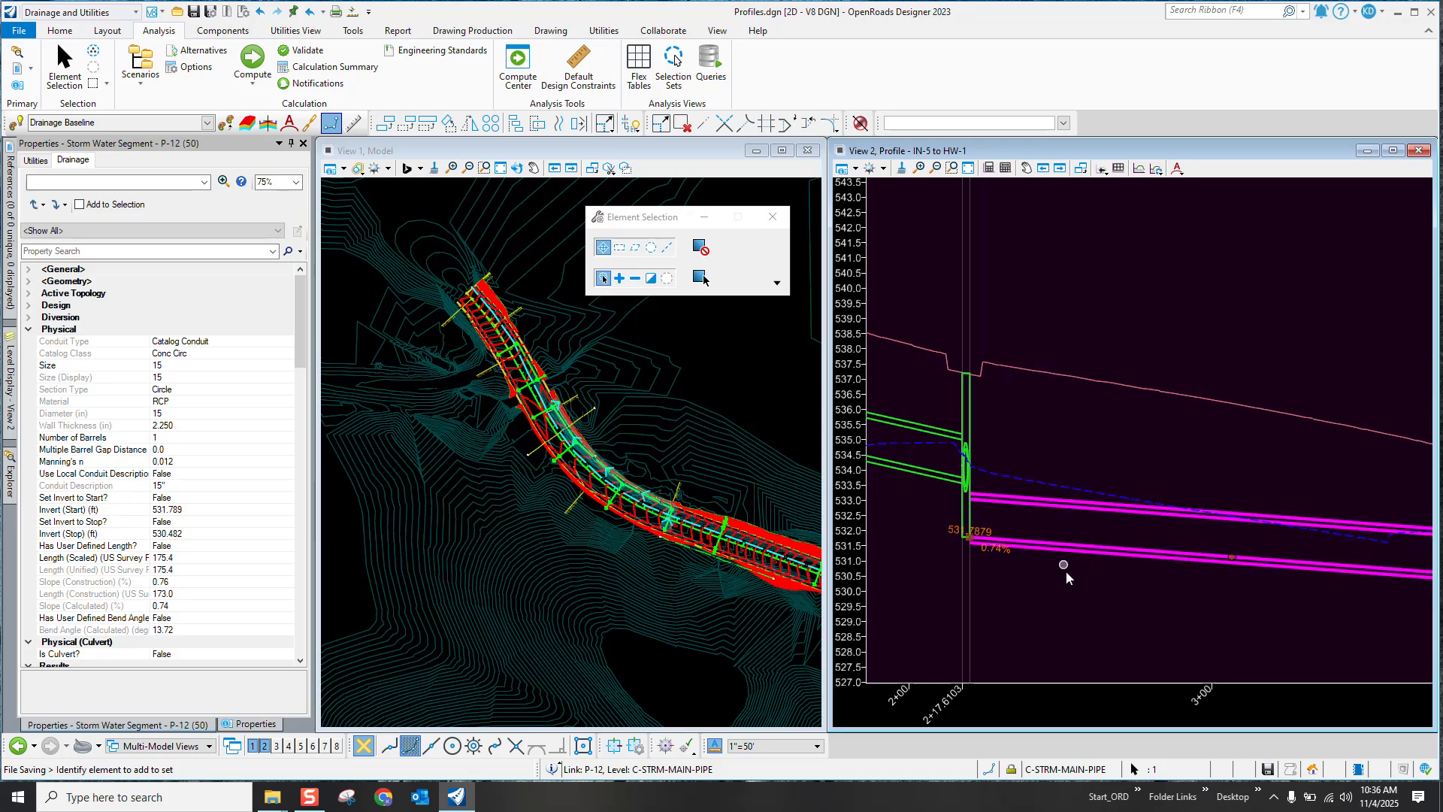
{"action": "scroll", "coordinate": [974, 583], "scroll_direction": "down", "scroll_amount": 2}
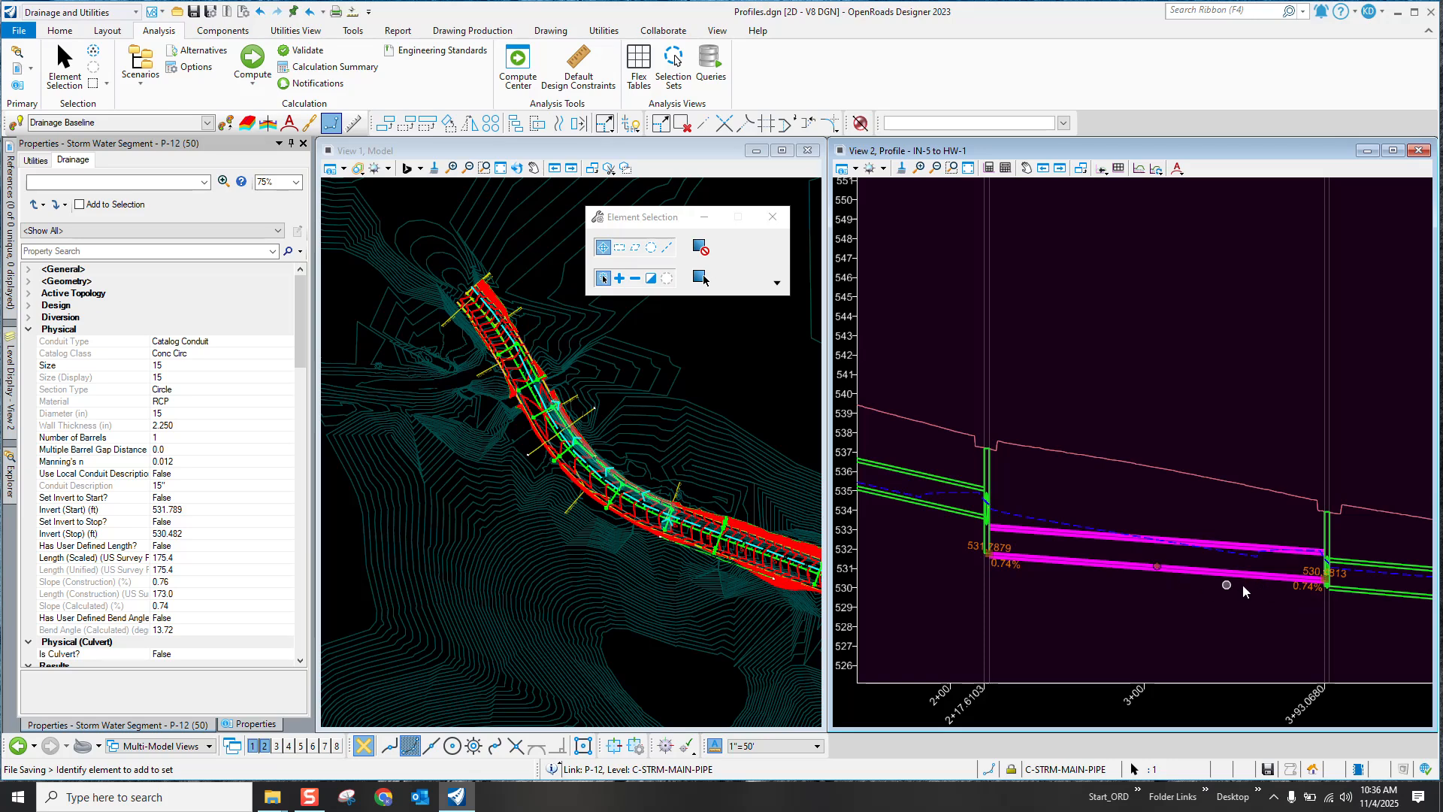
{"action": "left_click", "coordinate": [1001, 565]}
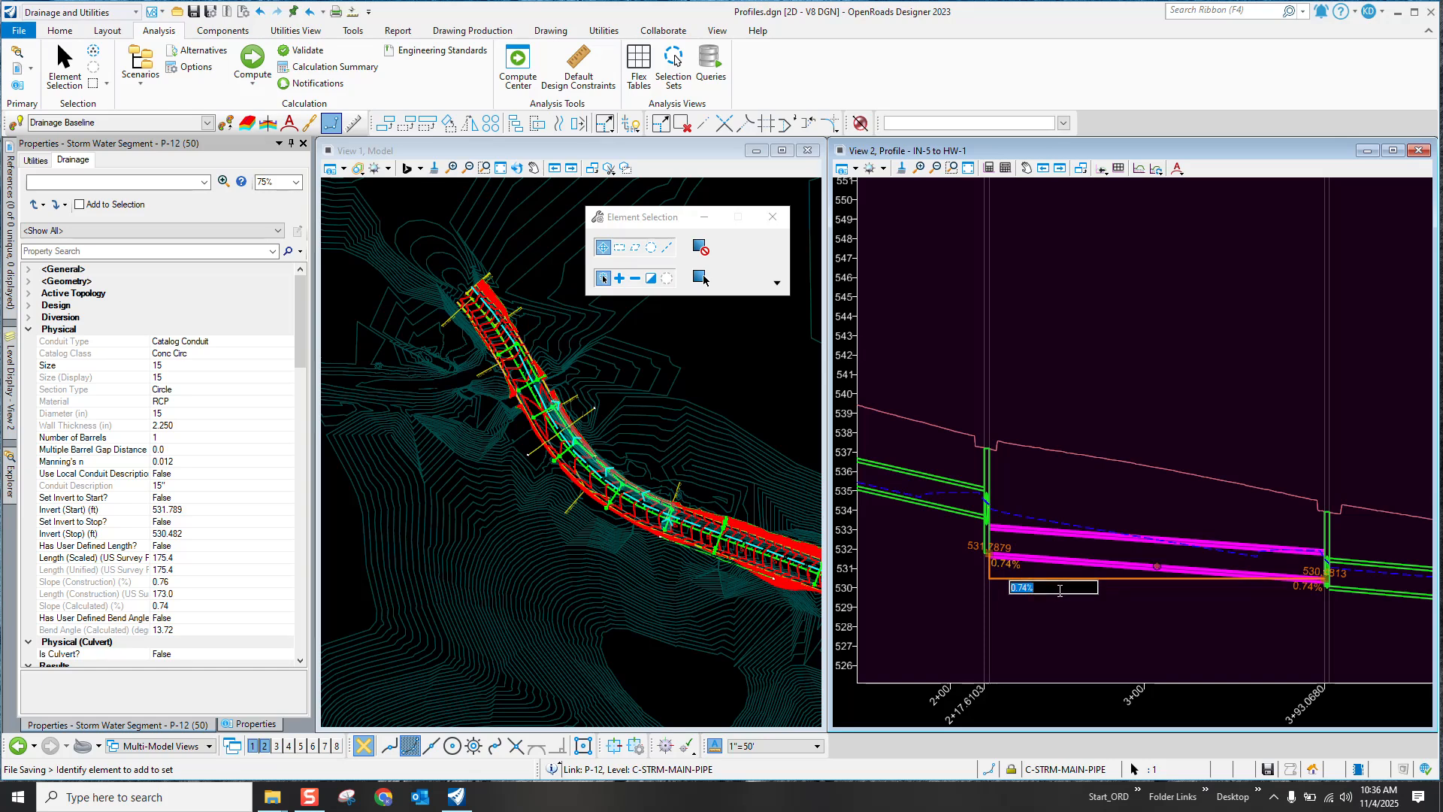
{"action": "key", "text": "BackSpace"}
{"action": "type", "text": "-200"}
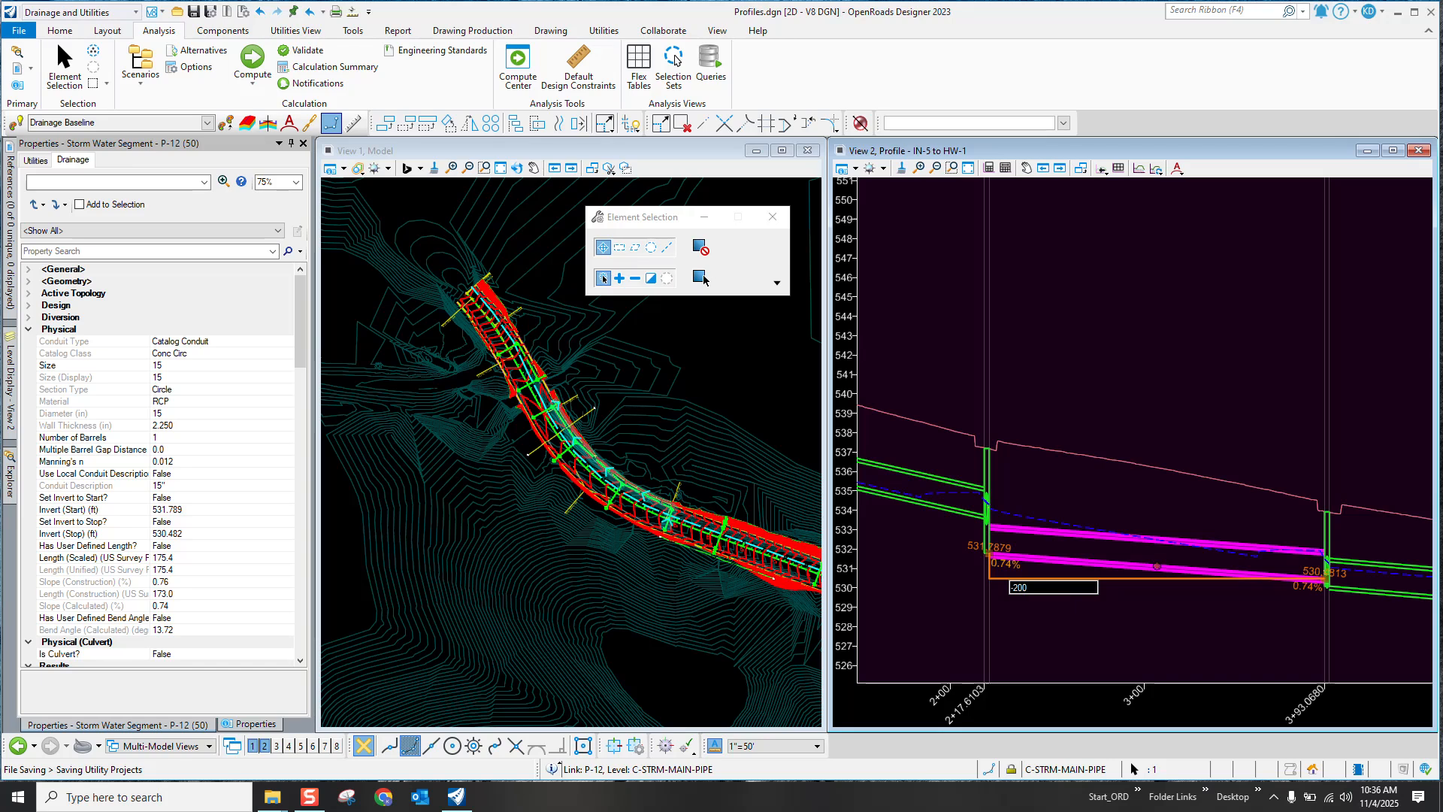
{"action": "key", "text": "BackSpace"}
{"action": "key", "text": "Return"}
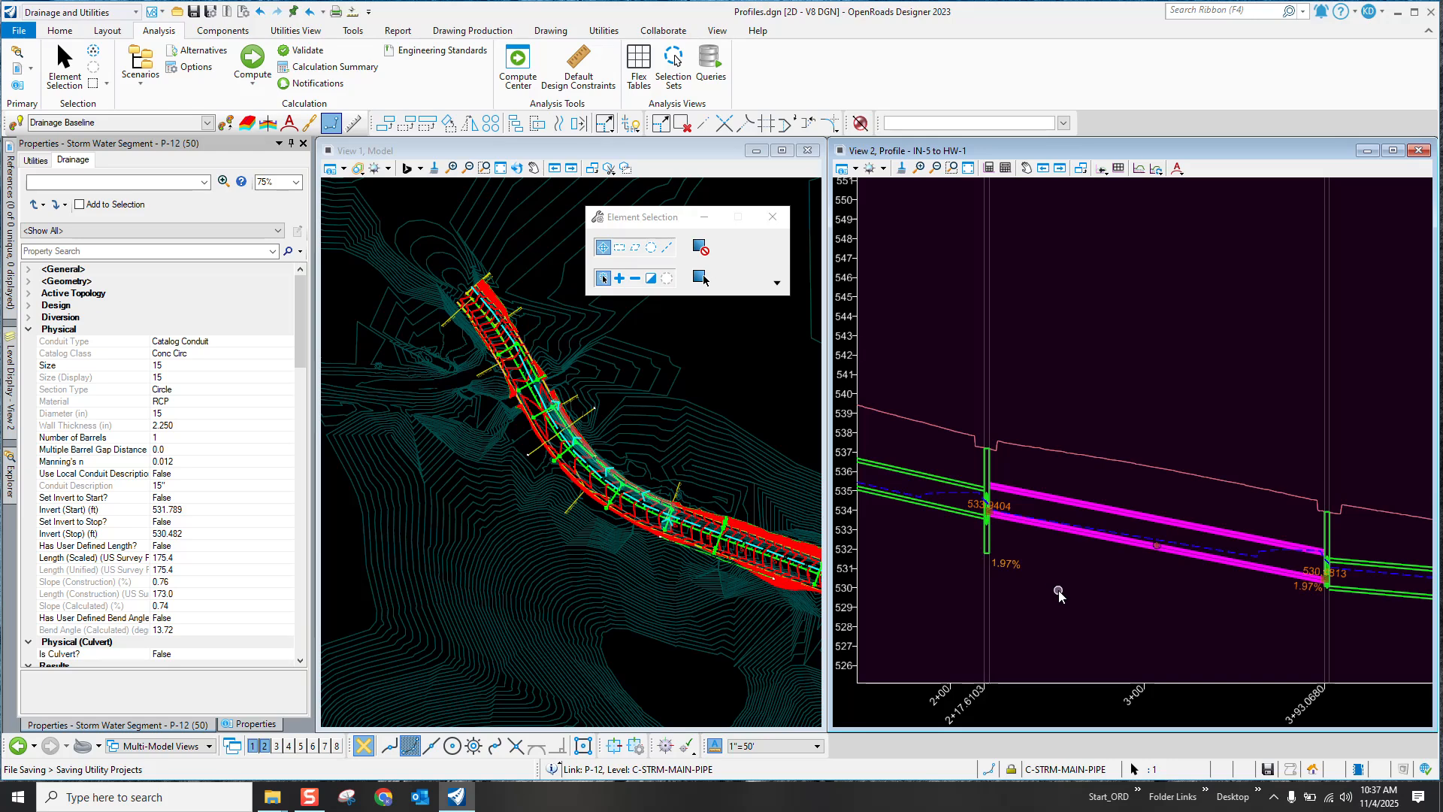
{"action": "left_click", "coordinate": [1045, 574]}
{"action": "left_click", "coordinate": [1036, 530]}
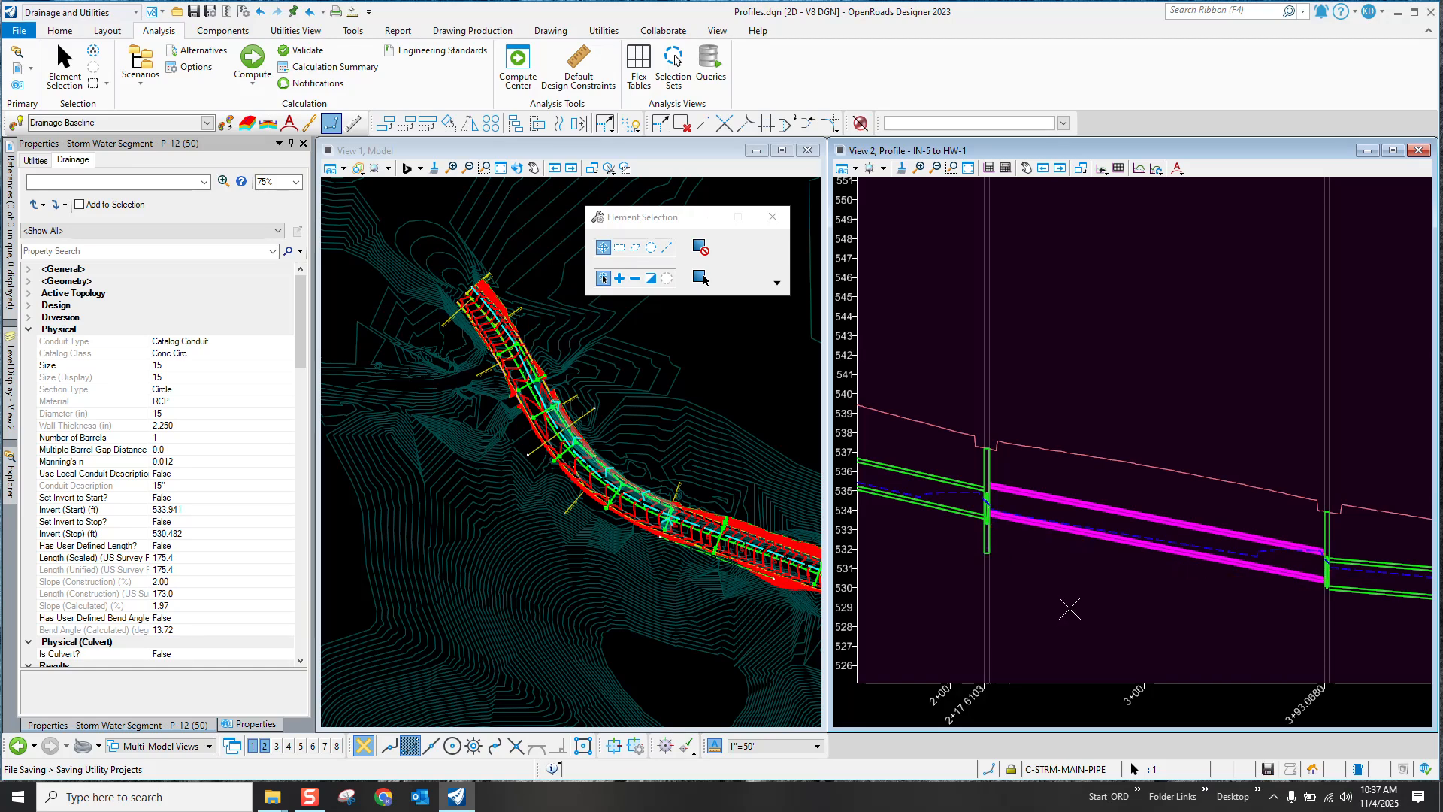
Step: Set the slope of pipe P-12 to -2% at its stop end in the profile, maintaining the start invert
{"action": "left_click", "coordinate": [1306, 591]}
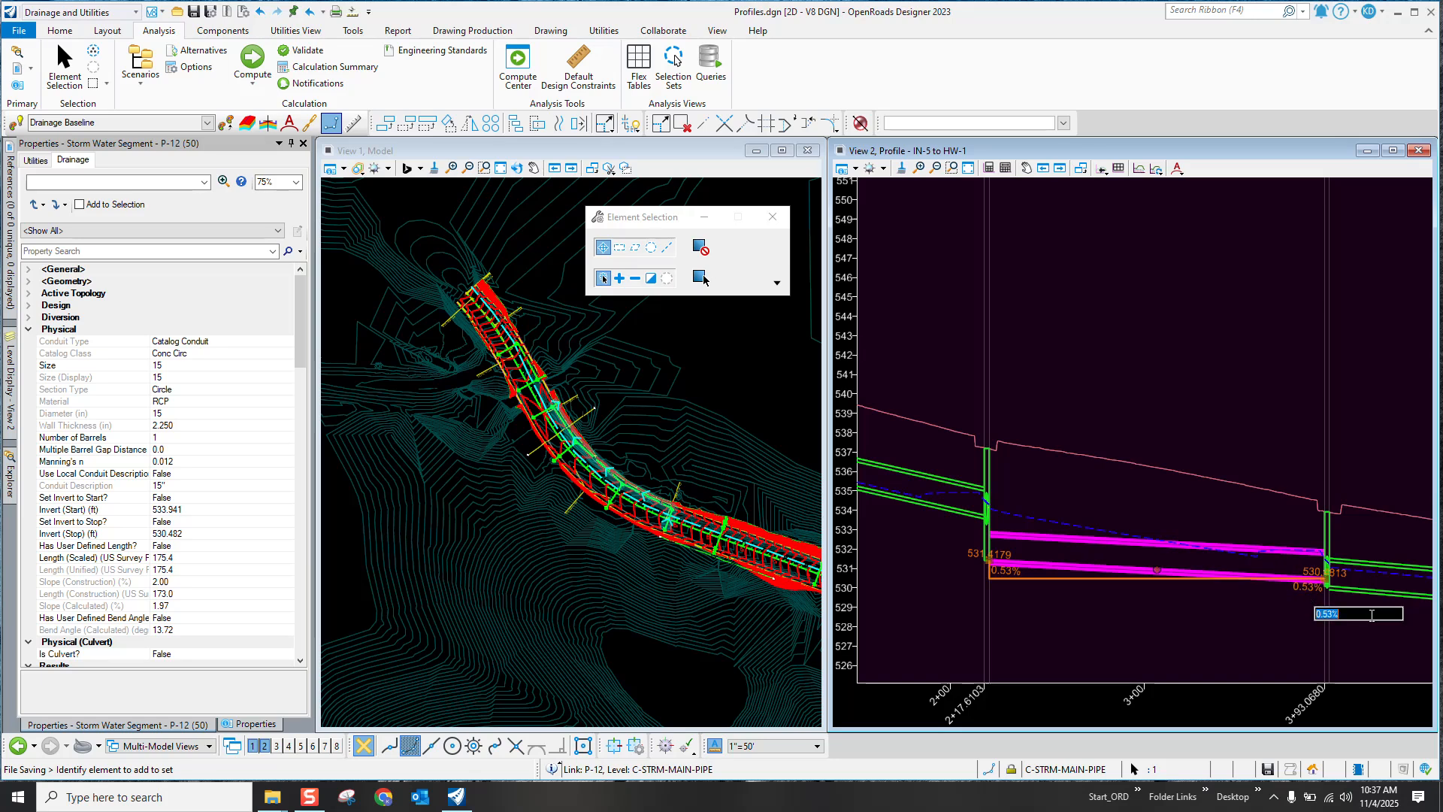
{"action": "type", "text": "-2"}
{"action": "key", "text": "Return"}
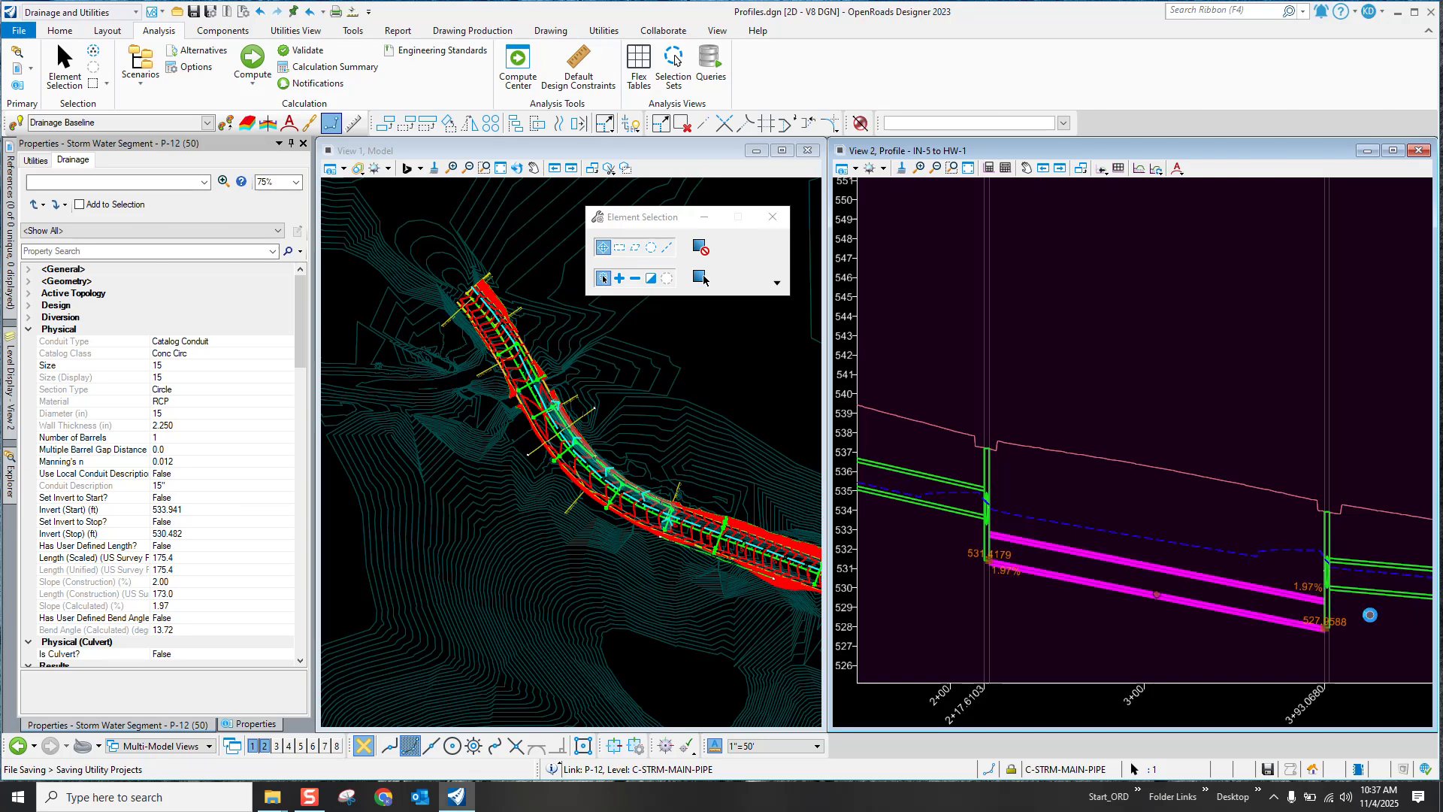
{"action": "left_click", "coordinate": [1249, 669]}
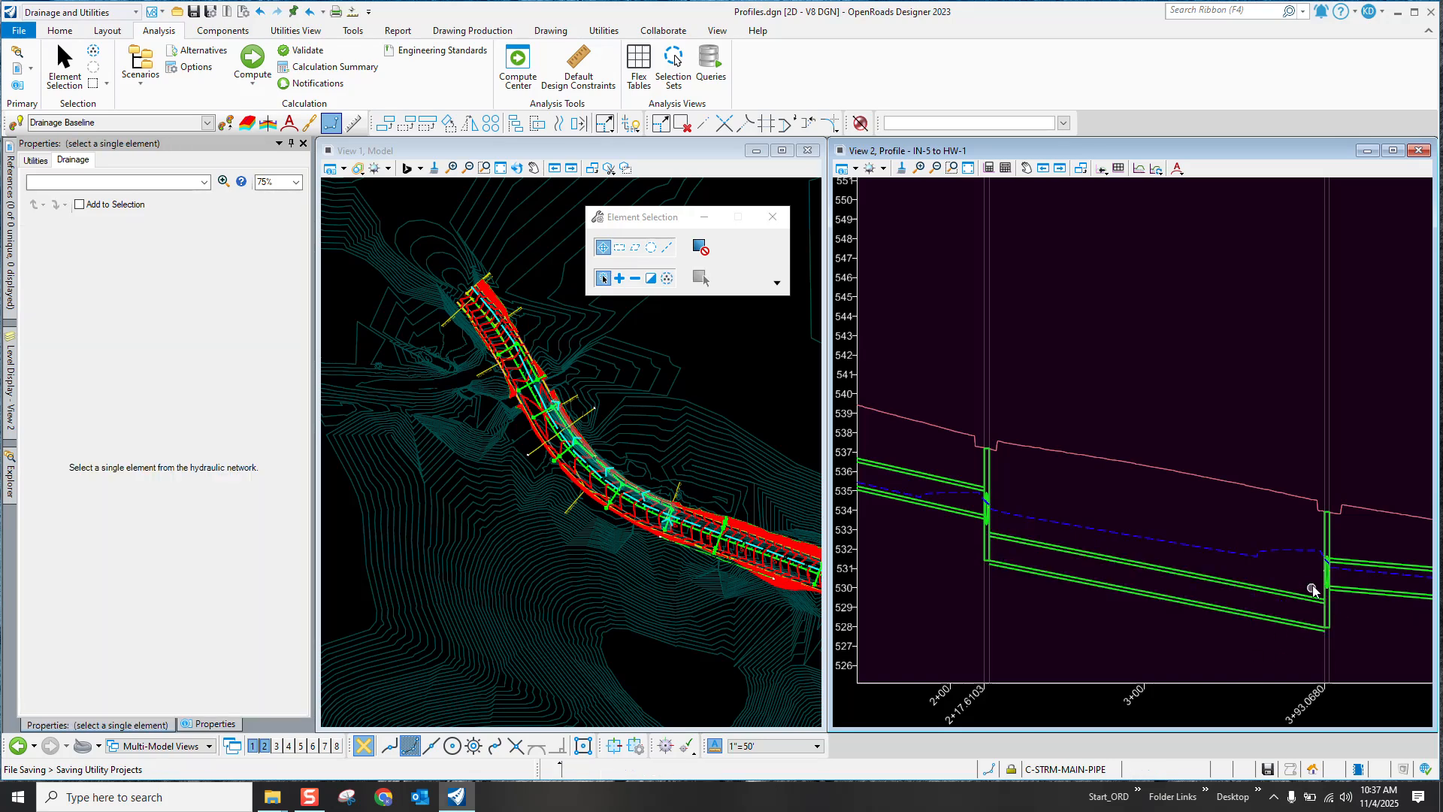
Step: Raise the whole of pipe P-12 graphically to a start invert of about 533.28 and bring the base of inlet IN-8 up to match
{"action": "left_click", "coordinate": [1189, 580]}
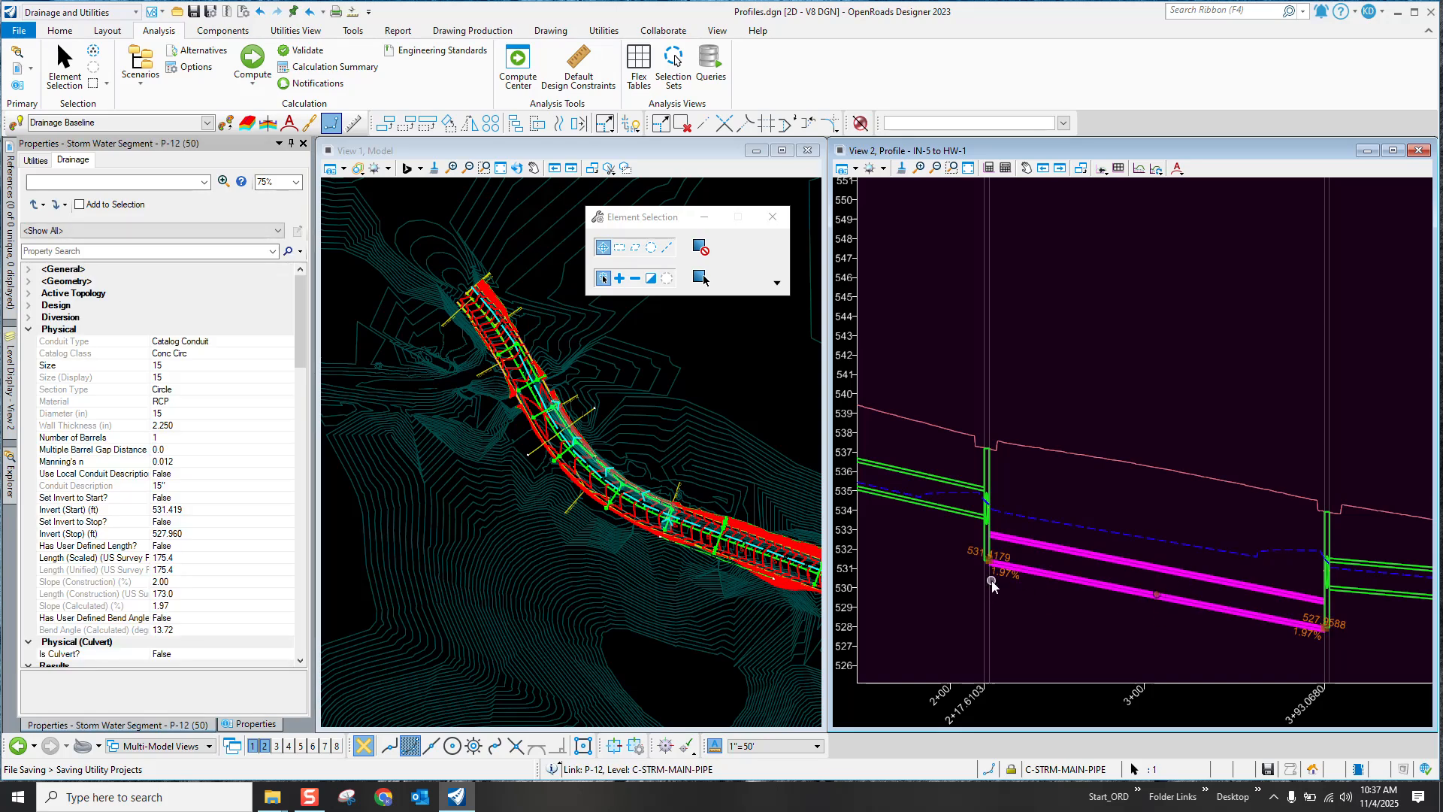
{"action": "left_click", "coordinate": [1157, 594]}
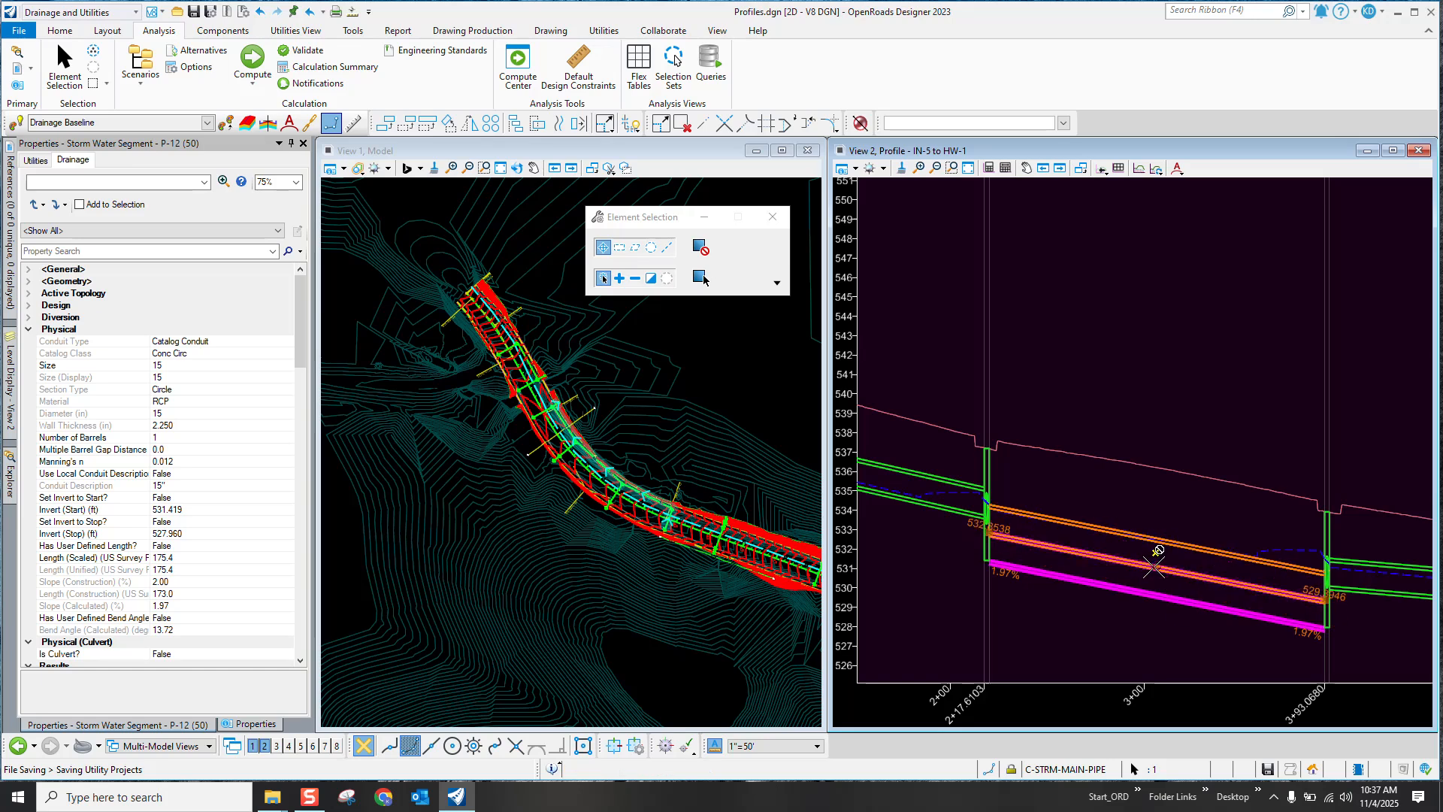
{"action": "right_click", "coordinate": [1155, 559]}
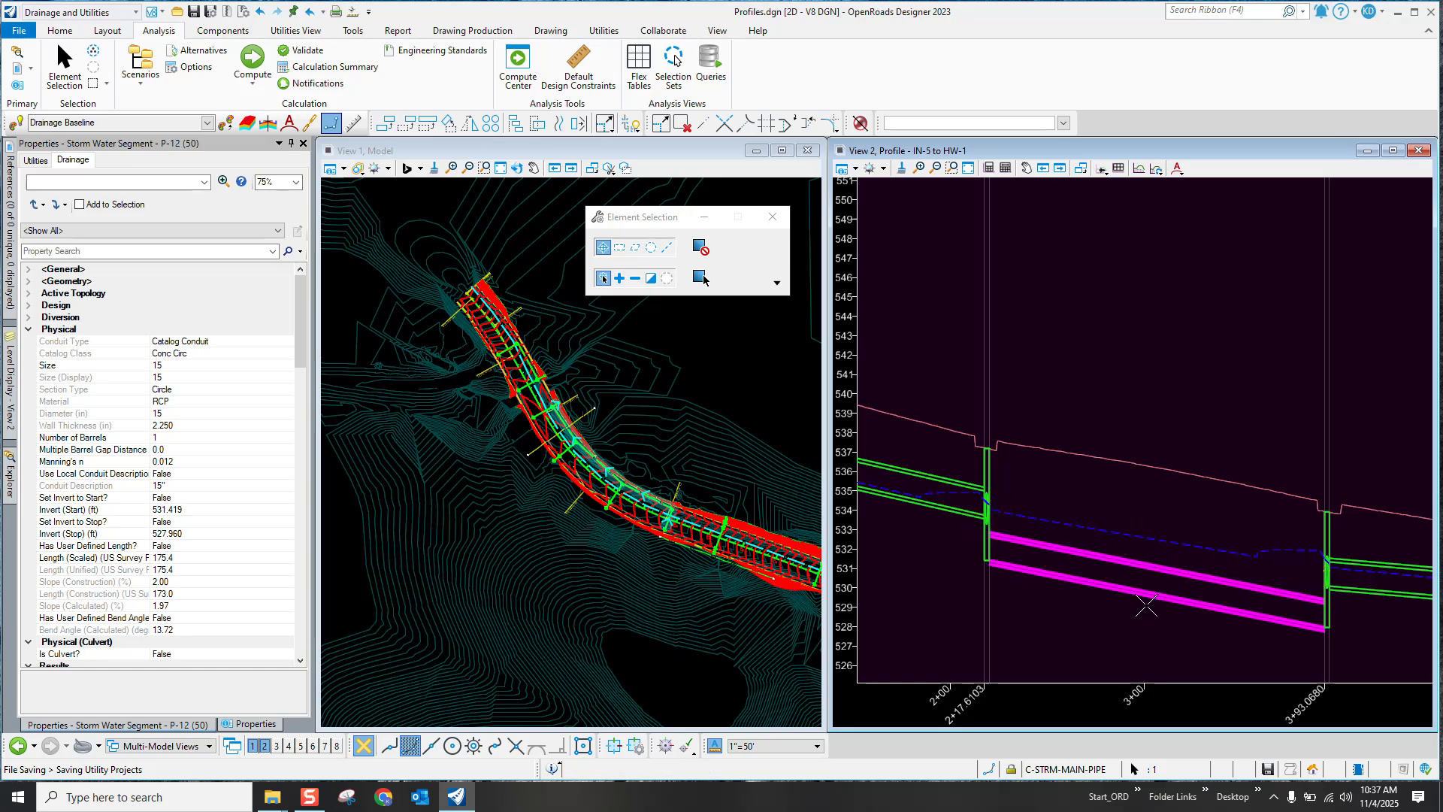
{"action": "left_click", "coordinate": [1059, 588]}
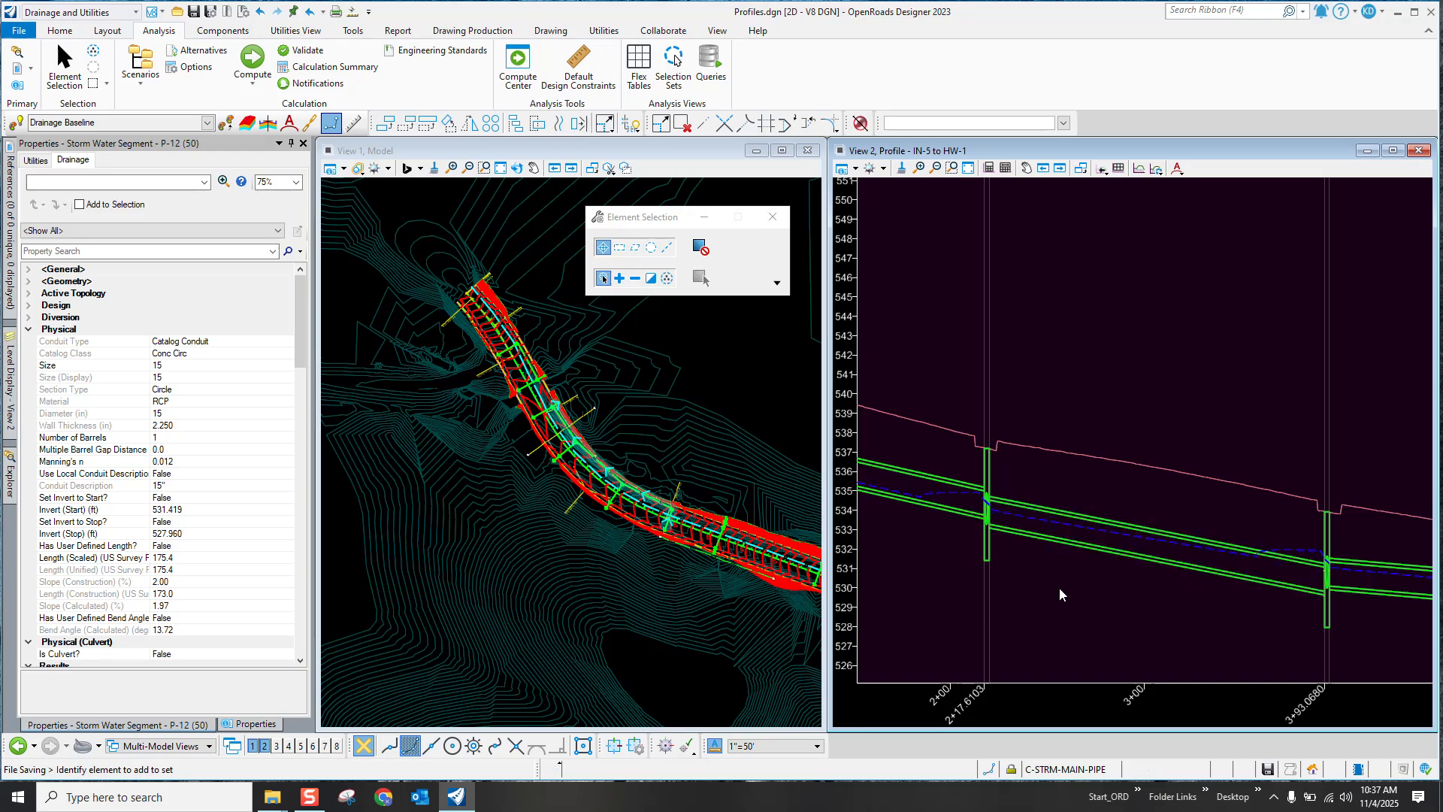
{"action": "left_click", "coordinate": [992, 554]}
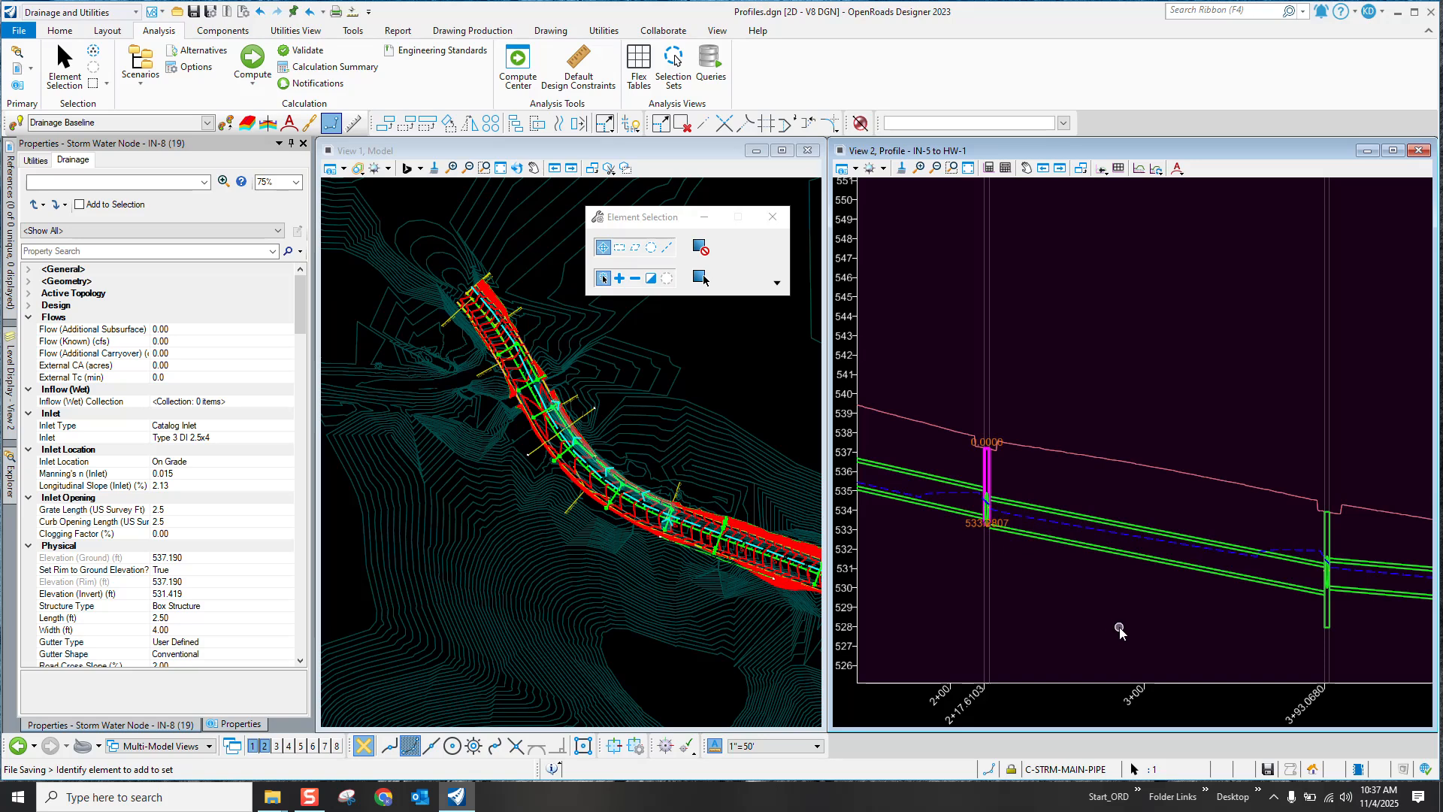
Step: Try to set the slope of pipe P-12 to -2% at its start in the profile, and reselect the pipe to check its slope
{"action": "scroll", "coordinate": [1369, 622], "scroll_direction": "up", "scroll_amount": 4}
{"action": "scroll", "coordinate": [1212, 611], "scroll_direction": "down", "scroll_amount": 4}
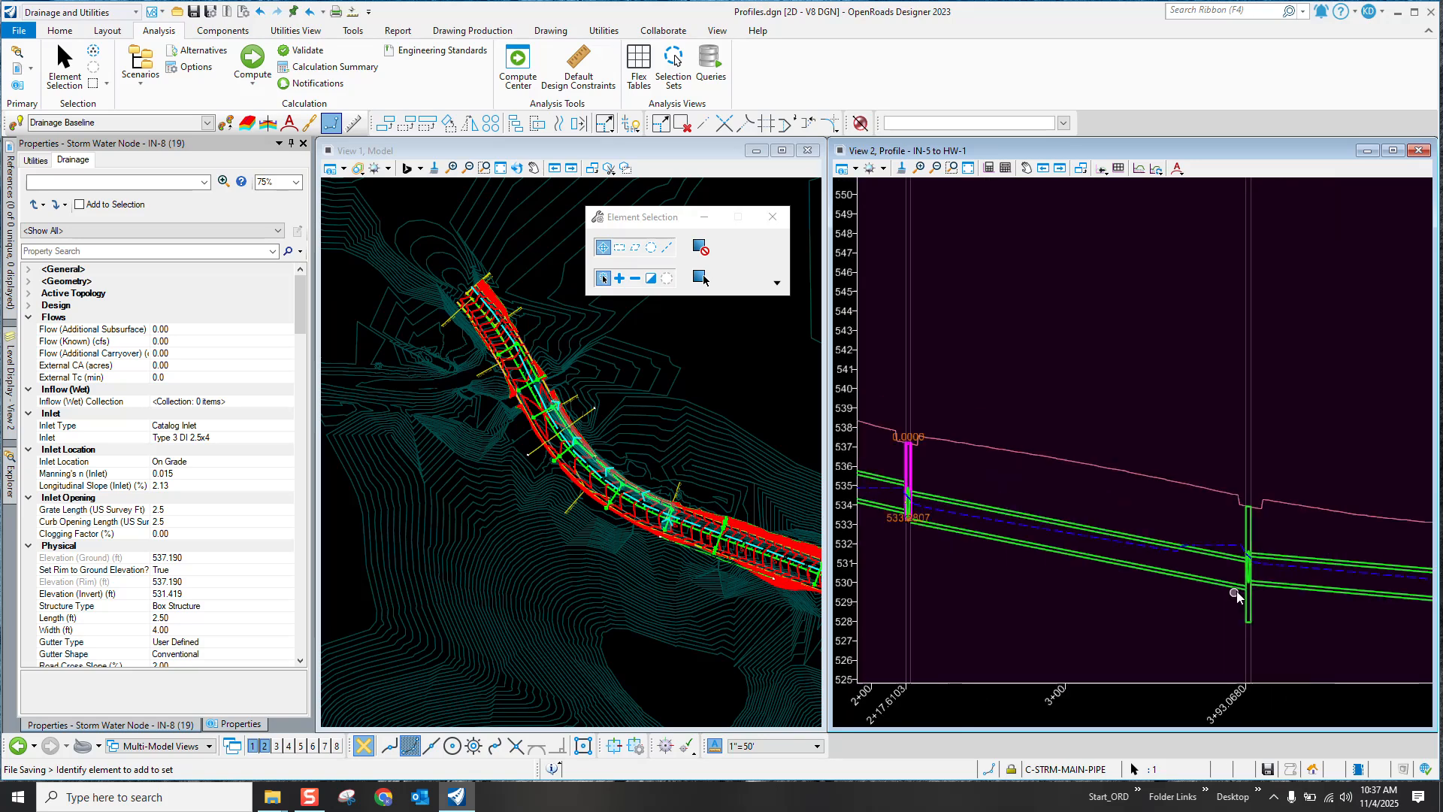
{"action": "scroll", "coordinate": [1236, 596], "scroll_direction": "down", "scroll_amount": 1}
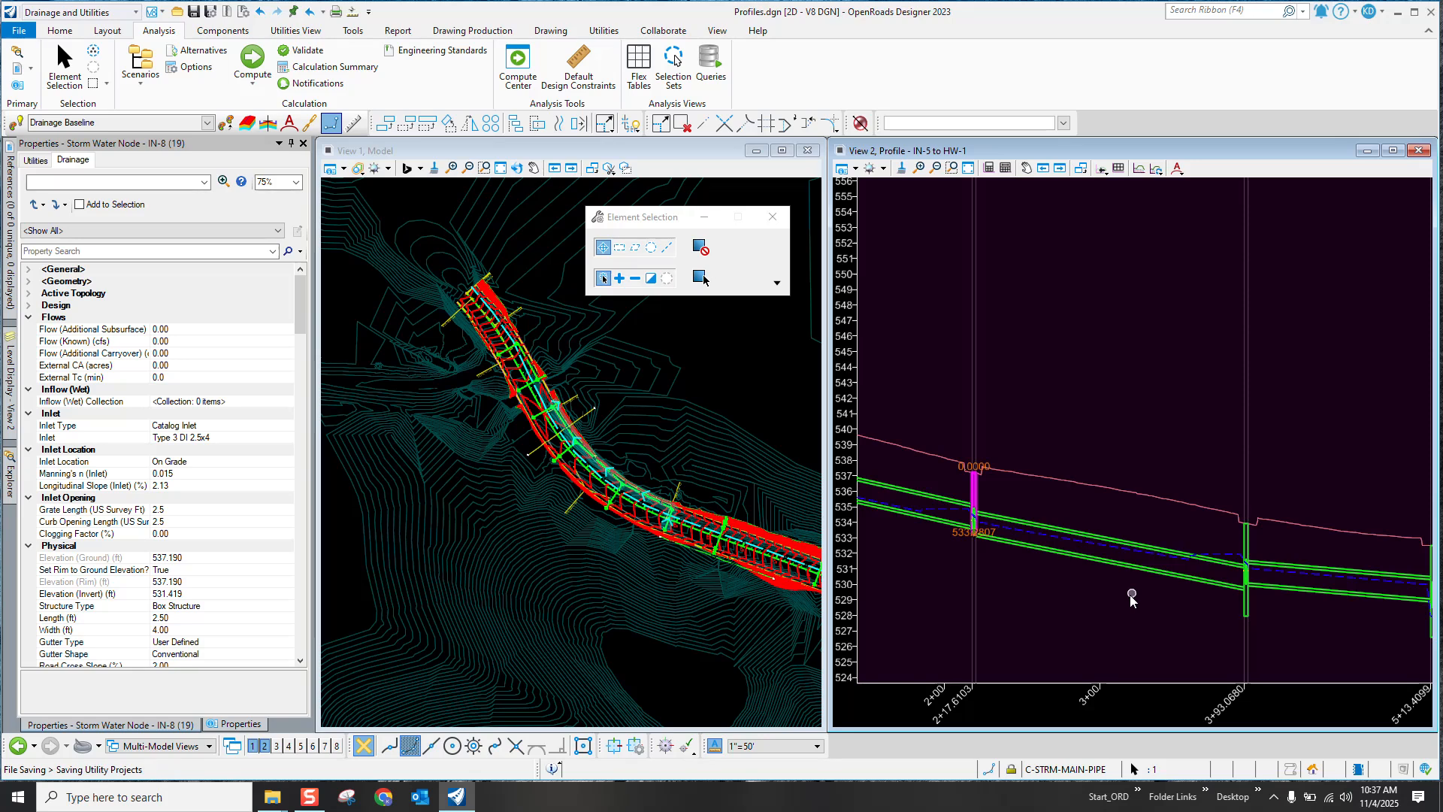
{"action": "scroll", "coordinate": [1060, 551], "scroll_direction": "up", "scroll_amount": 4}
{"action": "left_click", "coordinate": [1081, 556]}
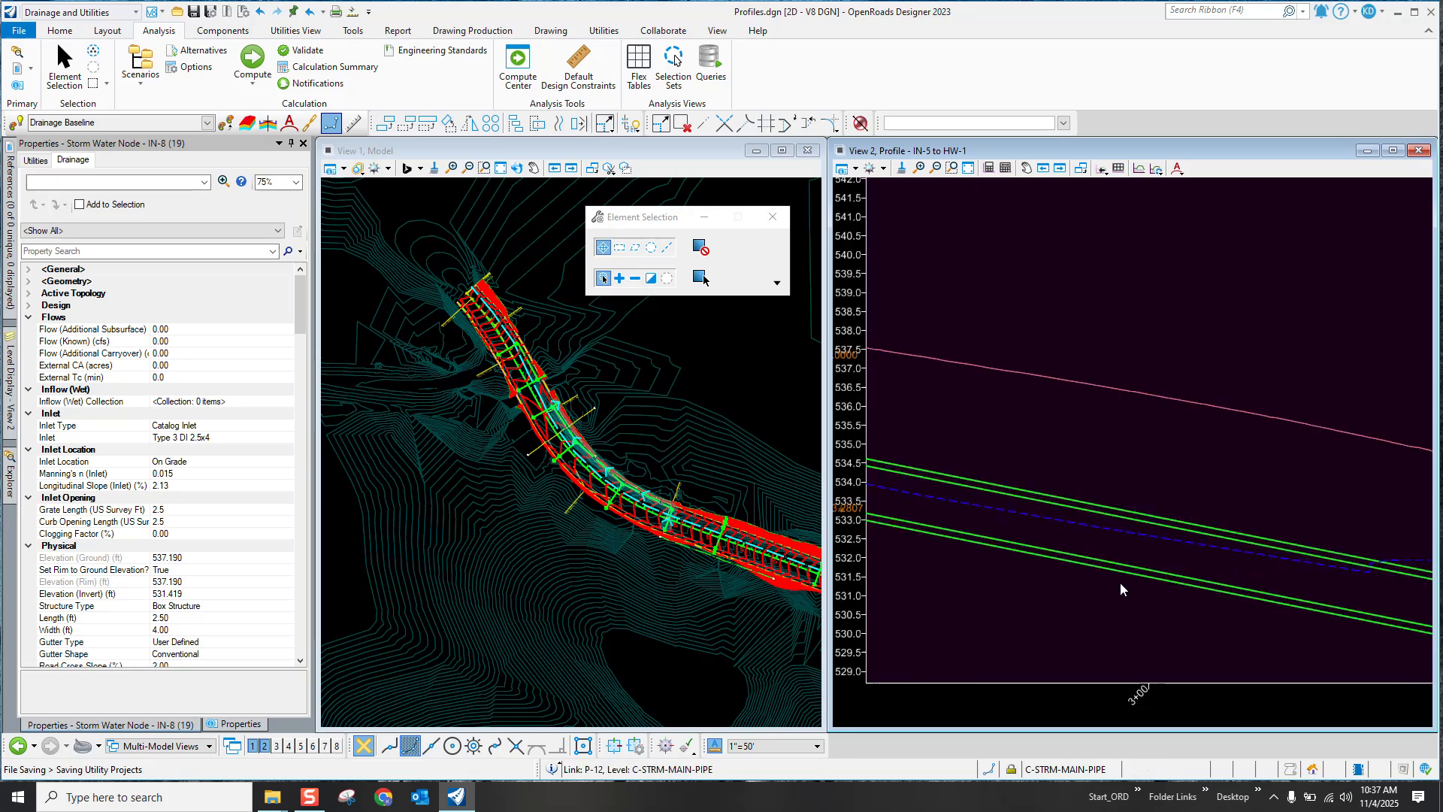
{"action": "scroll", "coordinate": [1238, 630], "scroll_direction": "down", "scroll_amount": 3}
{"action": "scroll", "coordinate": [1036, 595], "scroll_direction": "up", "scroll_amount": 2}
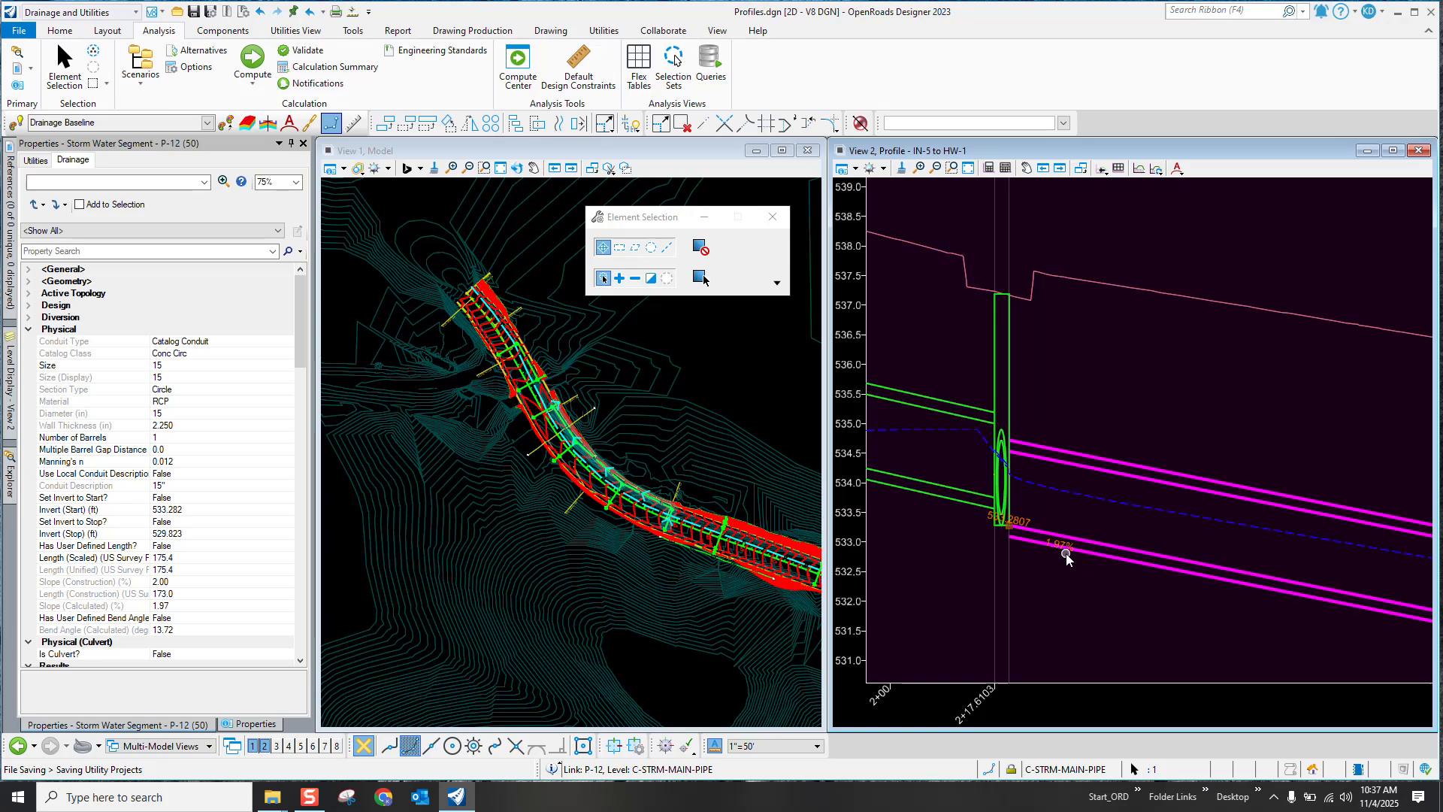
{"action": "scroll", "coordinate": [1063, 554], "scroll_direction": "up", "scroll_amount": 2}
{"action": "scroll", "coordinate": [1078, 564], "scroll_direction": "down", "scroll_amount": 1}
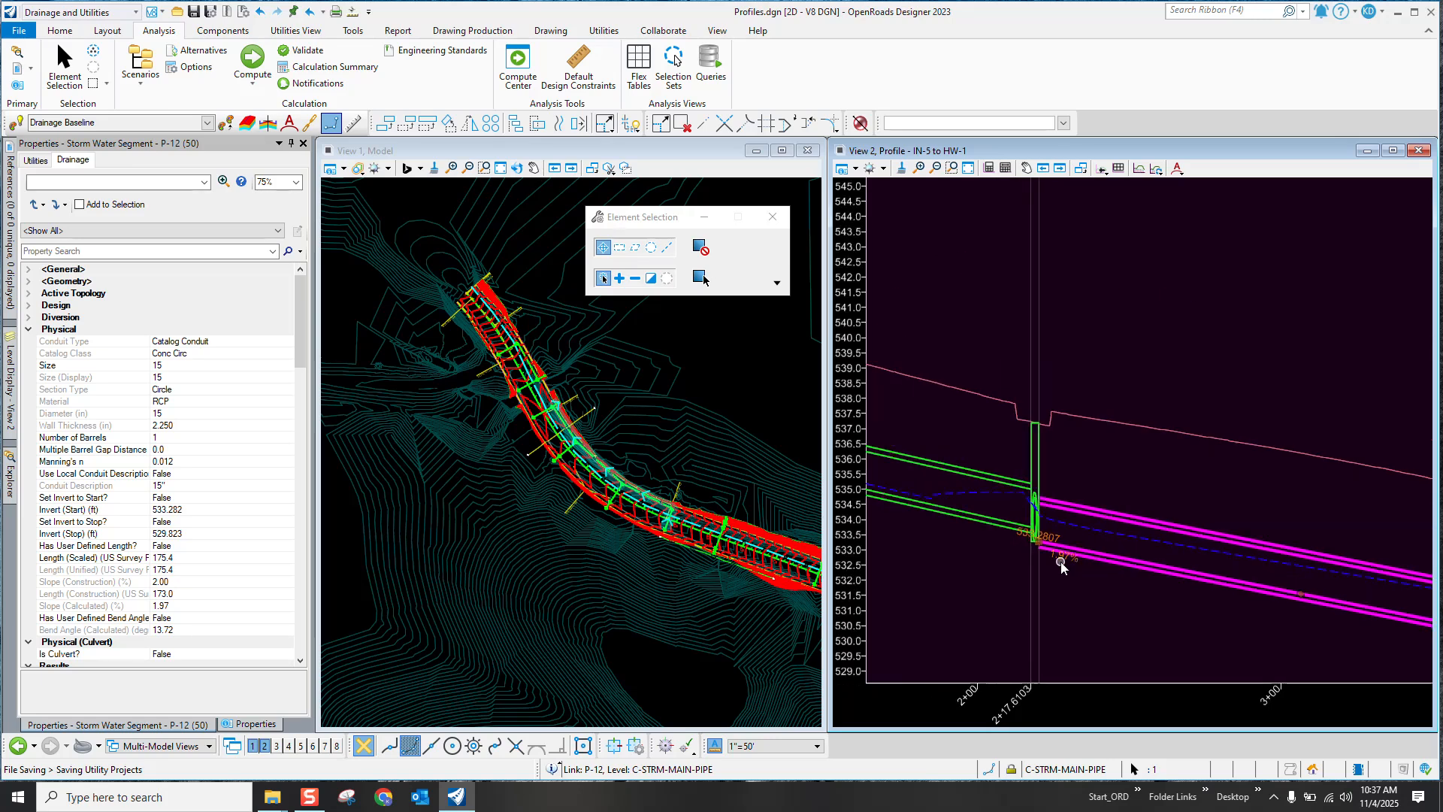
{"action": "left_click", "coordinate": [1061, 565]}
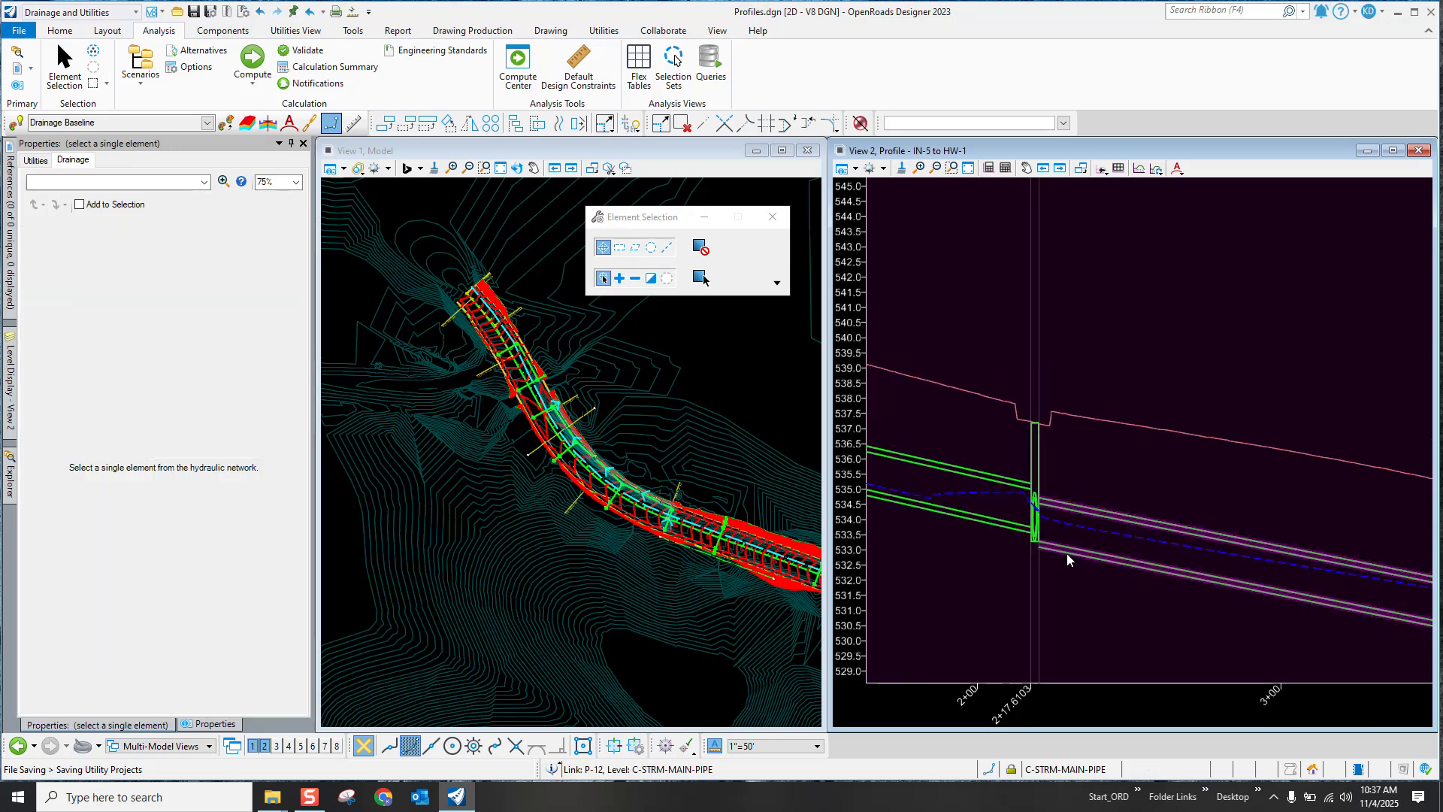
{"action": "left_click", "coordinate": [1066, 553]}
{"action": "left_click", "coordinate": [1064, 556]}
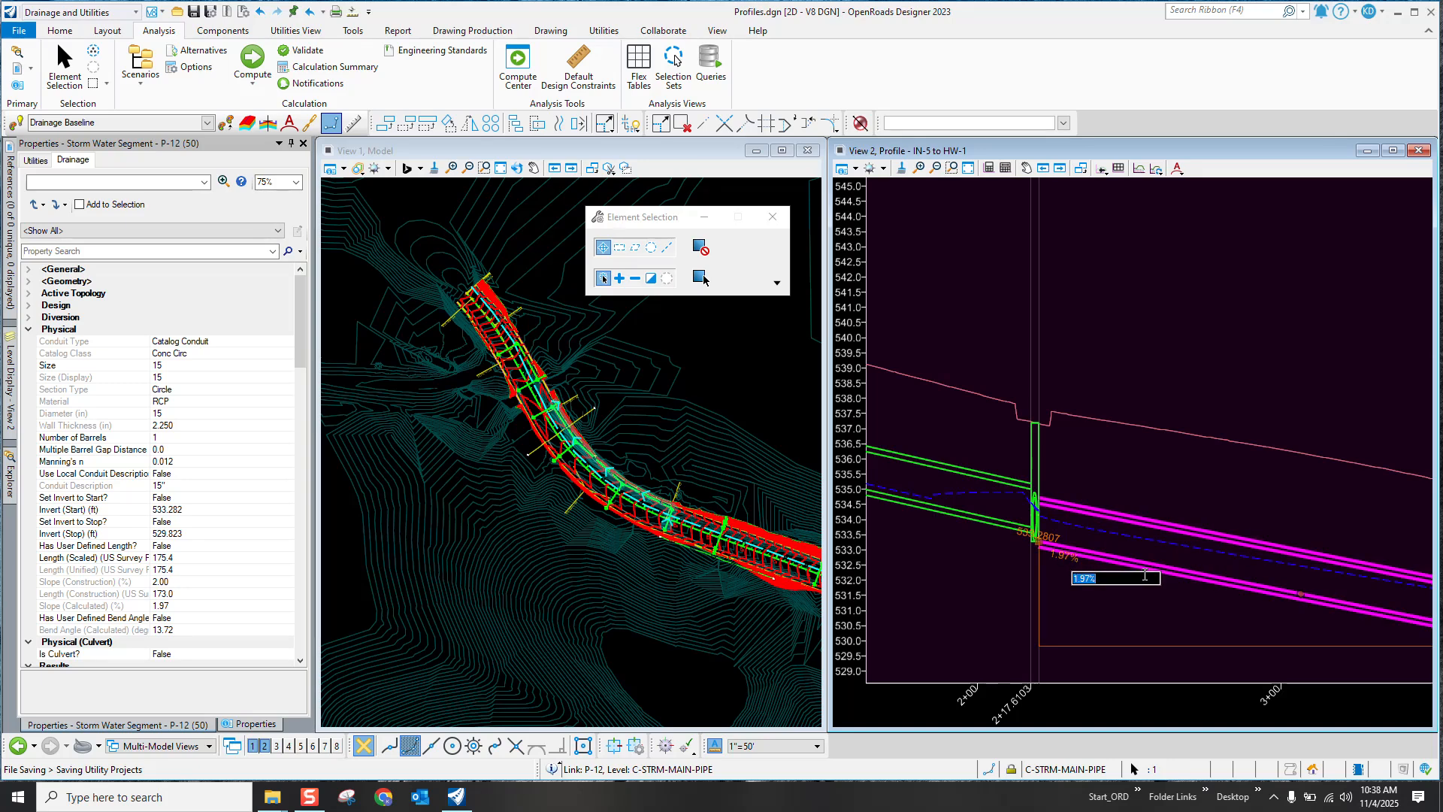
{"action": "key", "text": "BackSpace"}
{"action": "type", "text": "-2"}
{"action": "key", "text": "Return"}
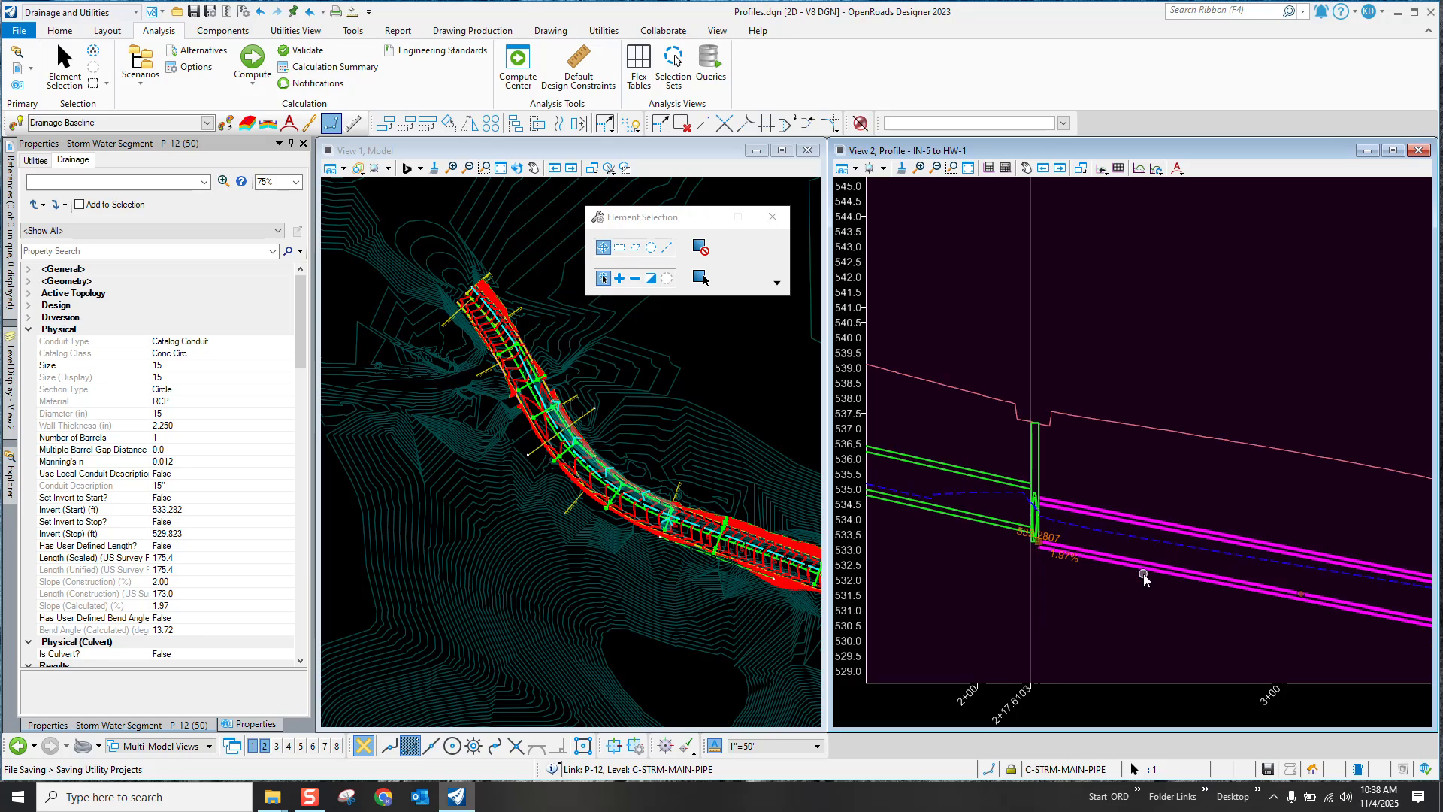
{"action": "left_click", "coordinate": [1143, 593]}
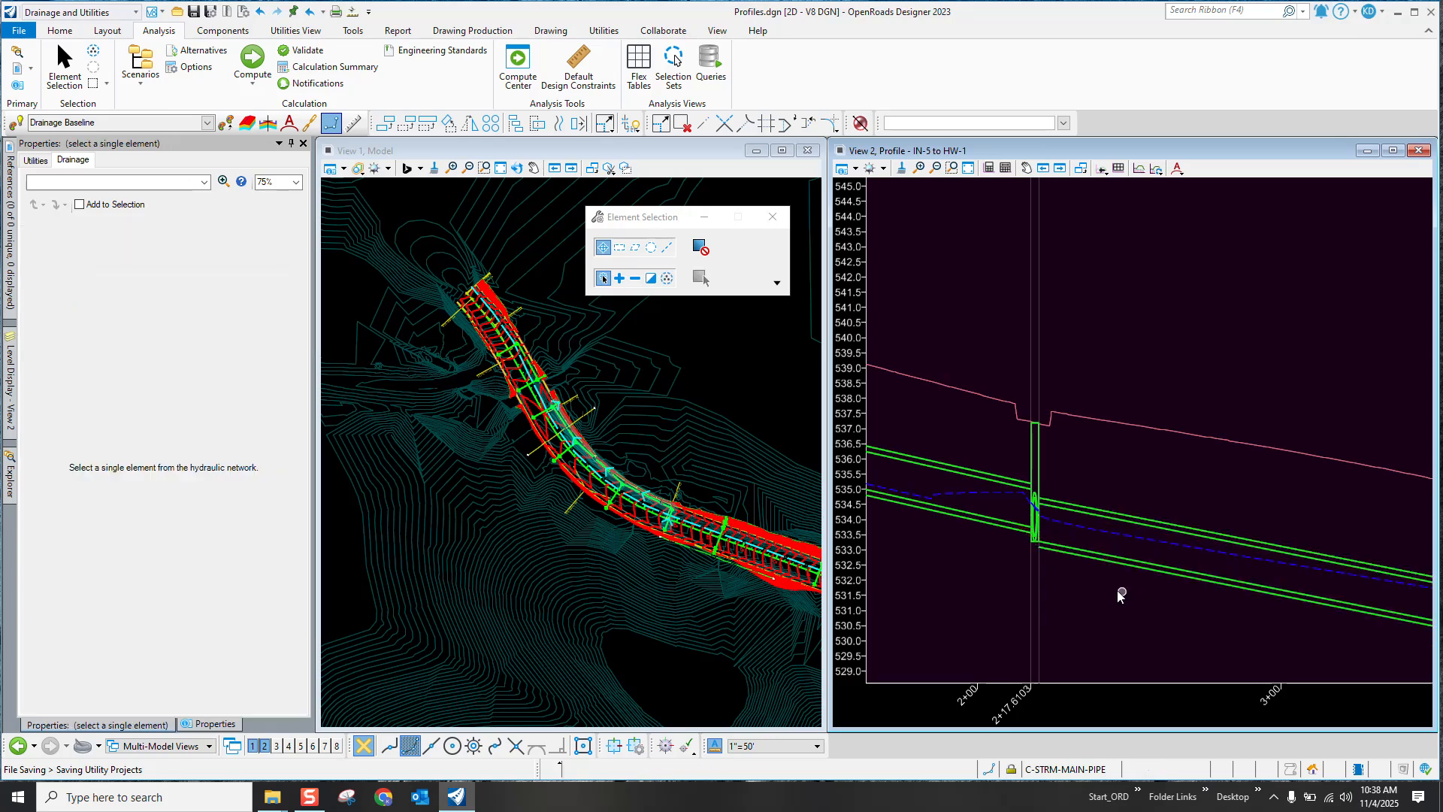
{"action": "scroll", "coordinate": [1041, 575], "scroll_direction": "down", "scroll_amount": 1}
{"action": "left_click", "coordinate": [1071, 561]}
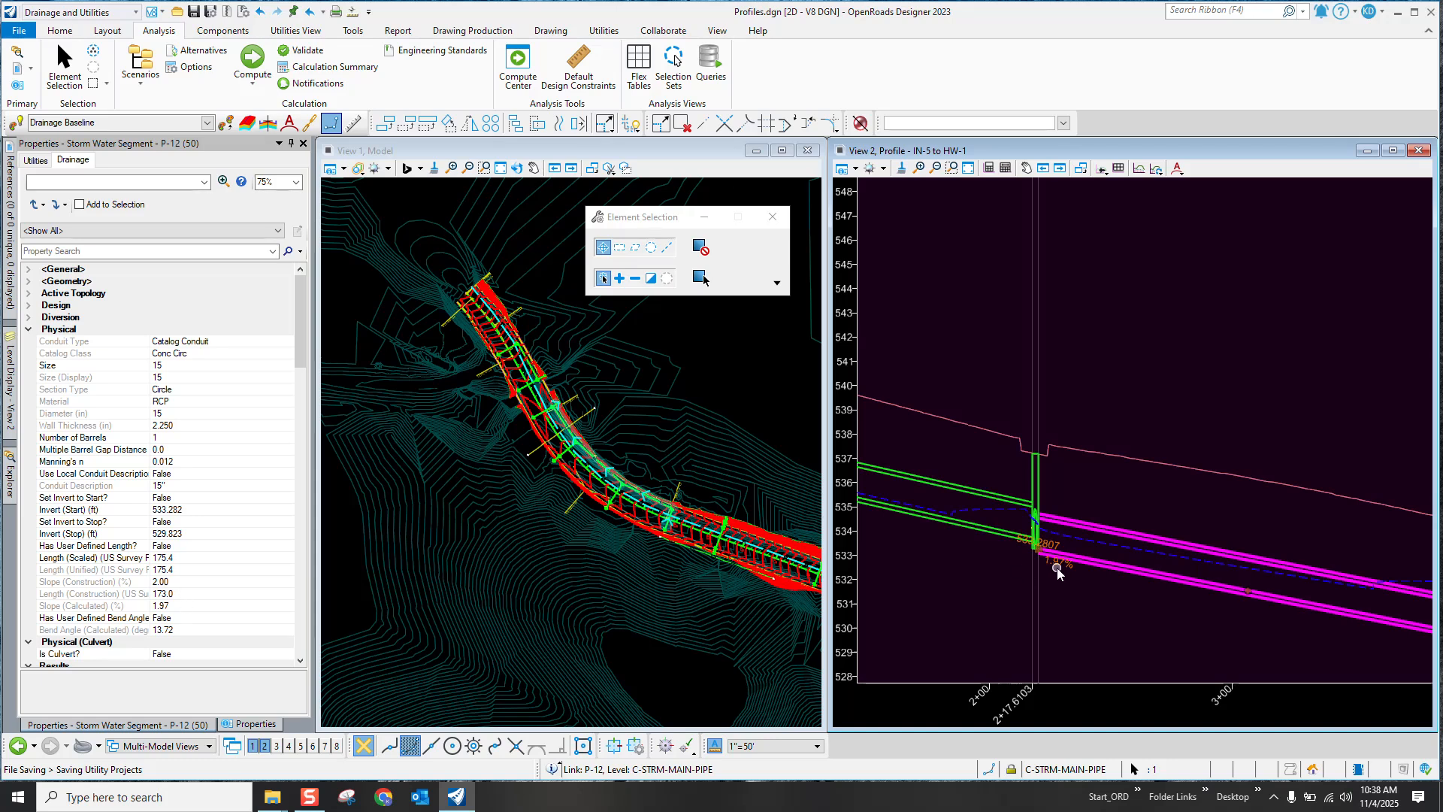
{"action": "left_click", "coordinate": [1112, 582]}
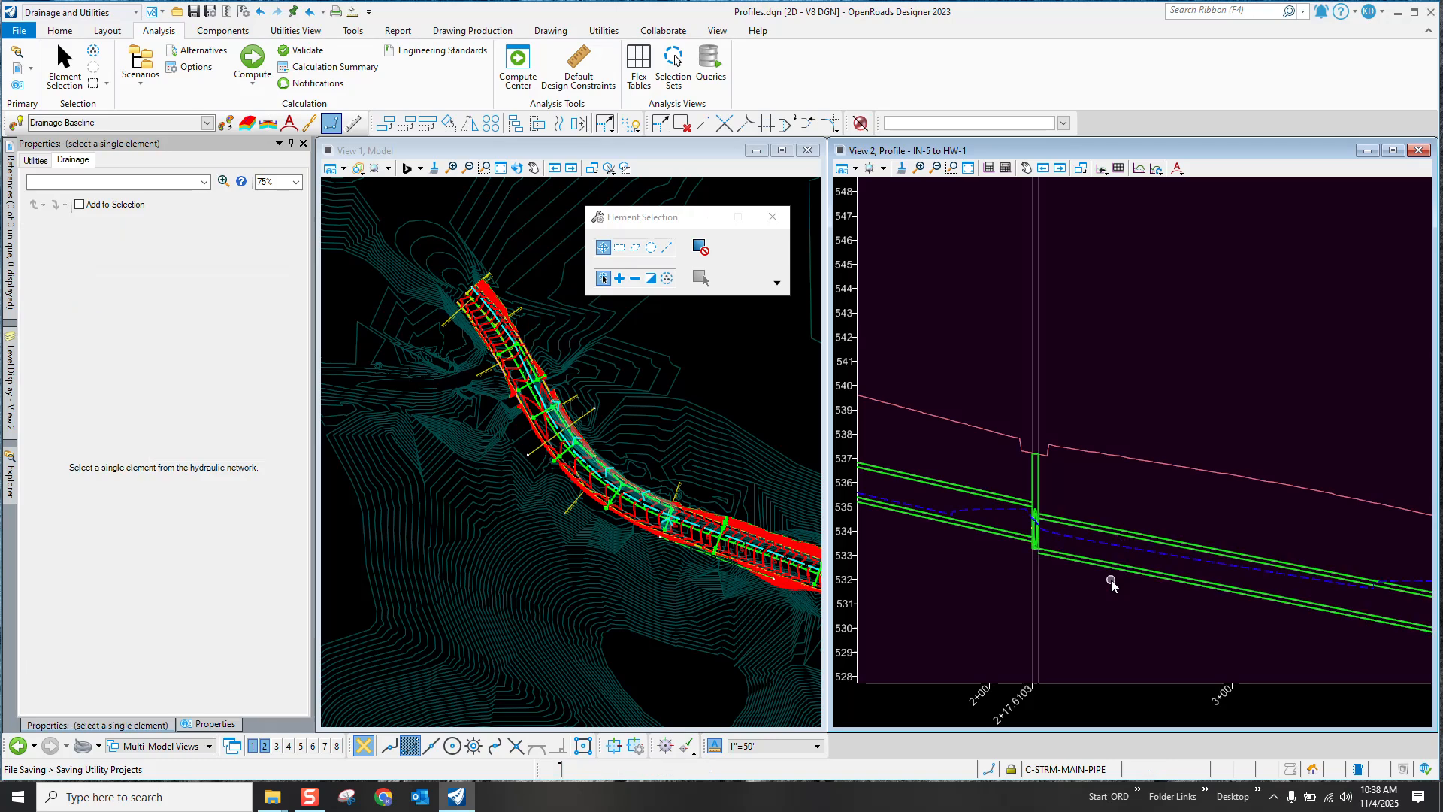
Step: Set the Drainage and Utilities preference Use Construction Length and Slope to True in the civil view options
{"action": "scroll", "coordinate": [953, 544], "scroll_direction": "down", "scroll_amount": 1}
{"action": "scroll", "coordinate": [1095, 590], "scroll_direction": "up", "scroll_amount": 1}
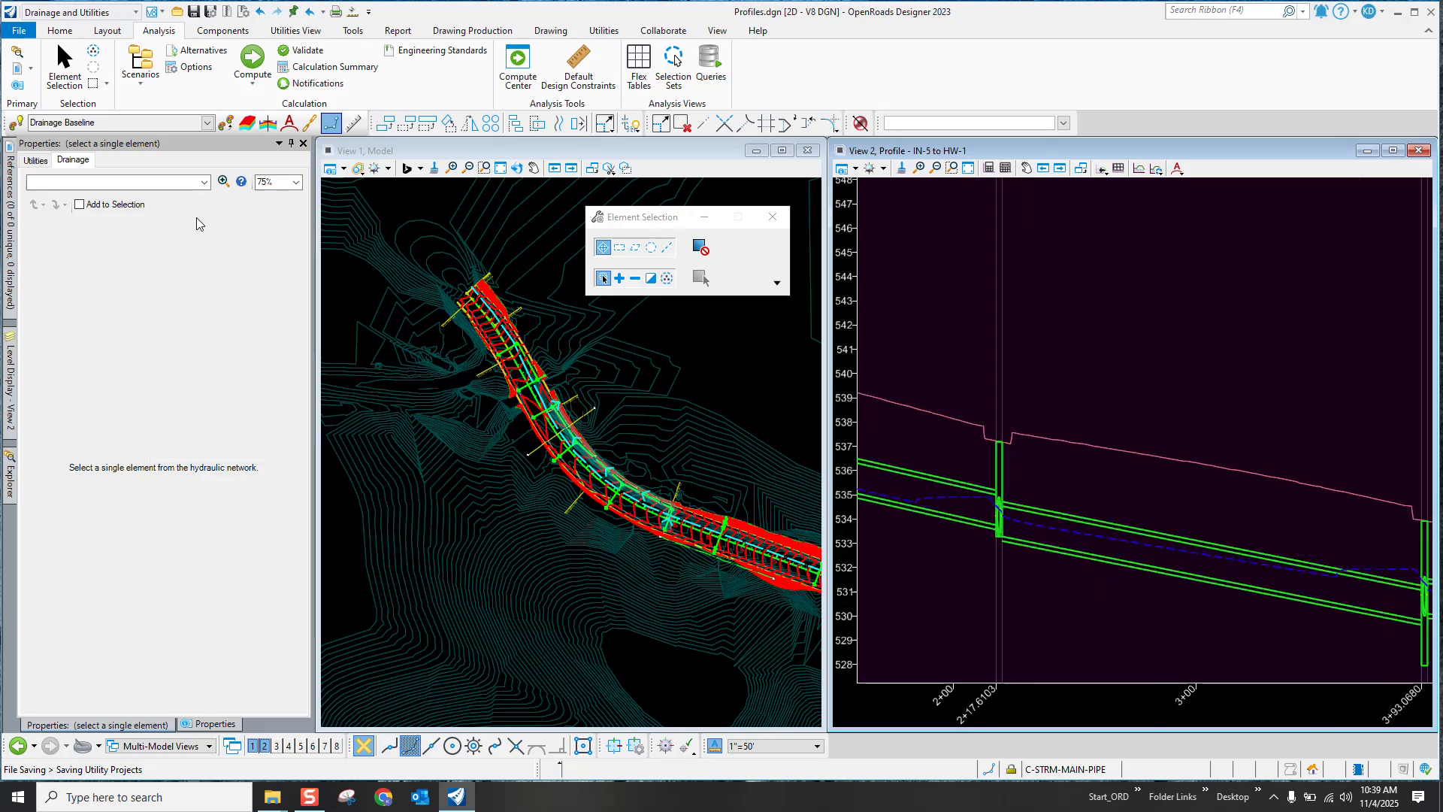
{"action": "left_click", "coordinate": [19, 30]}
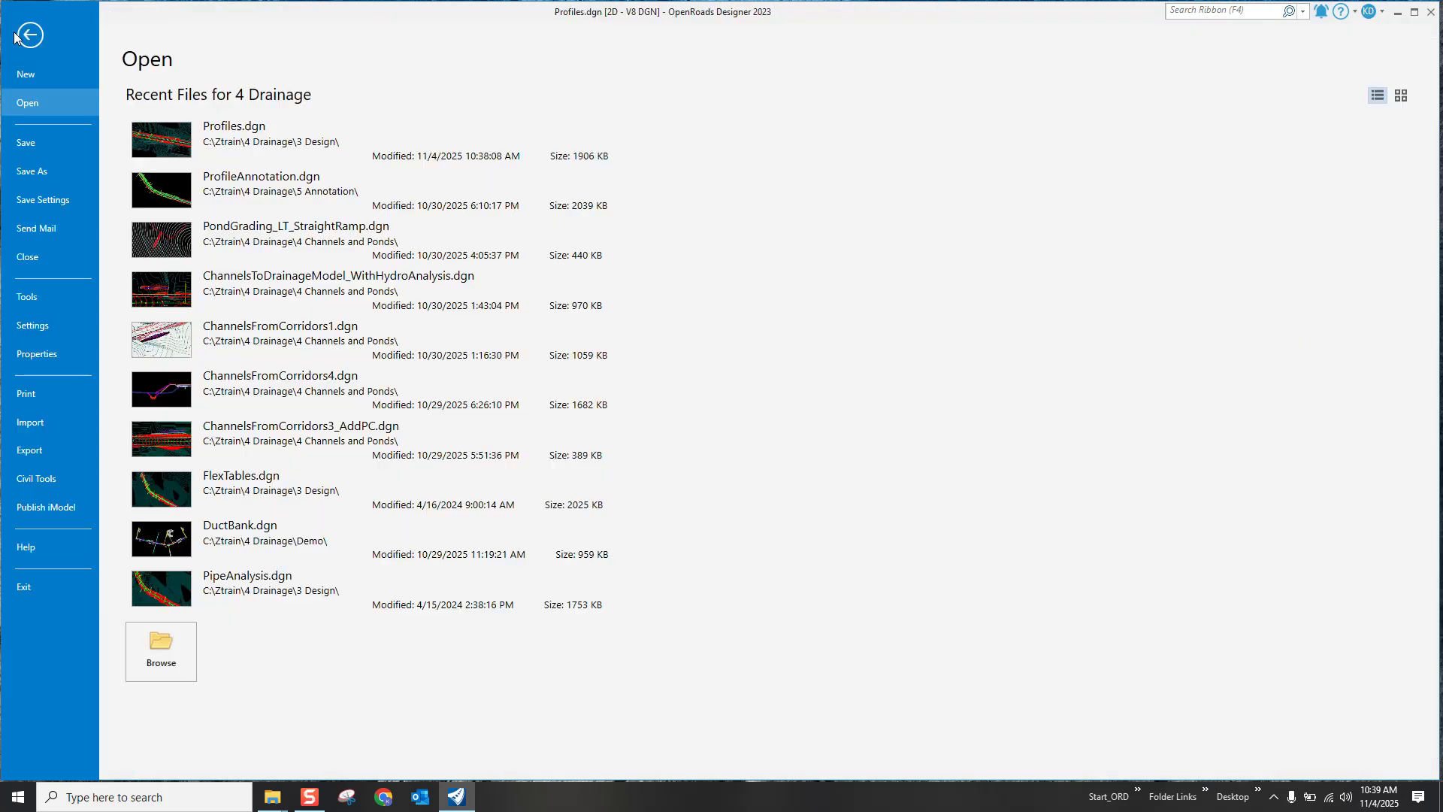
{"action": "left_click", "coordinate": [32, 325]}
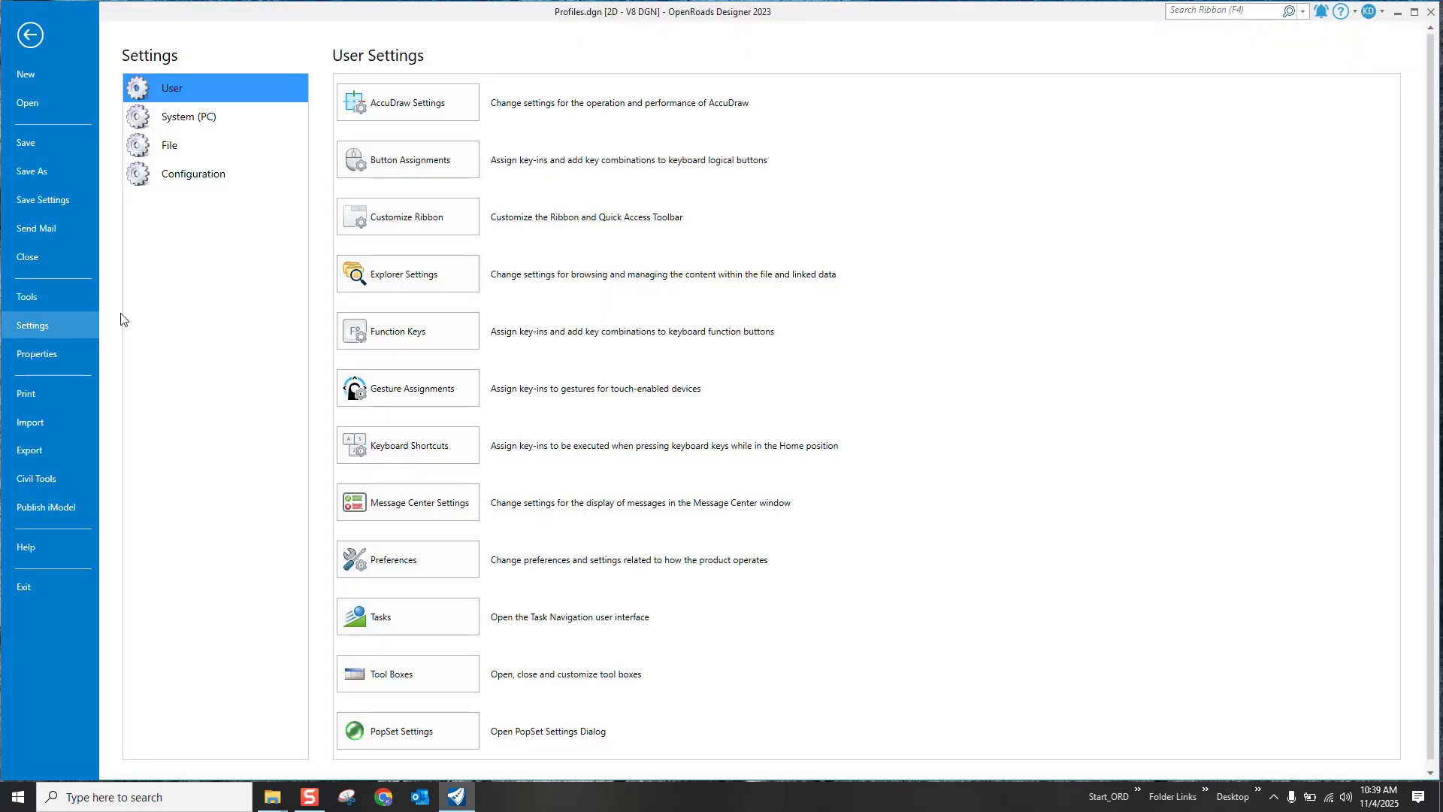
{"action": "left_click", "coordinate": [393, 557]}
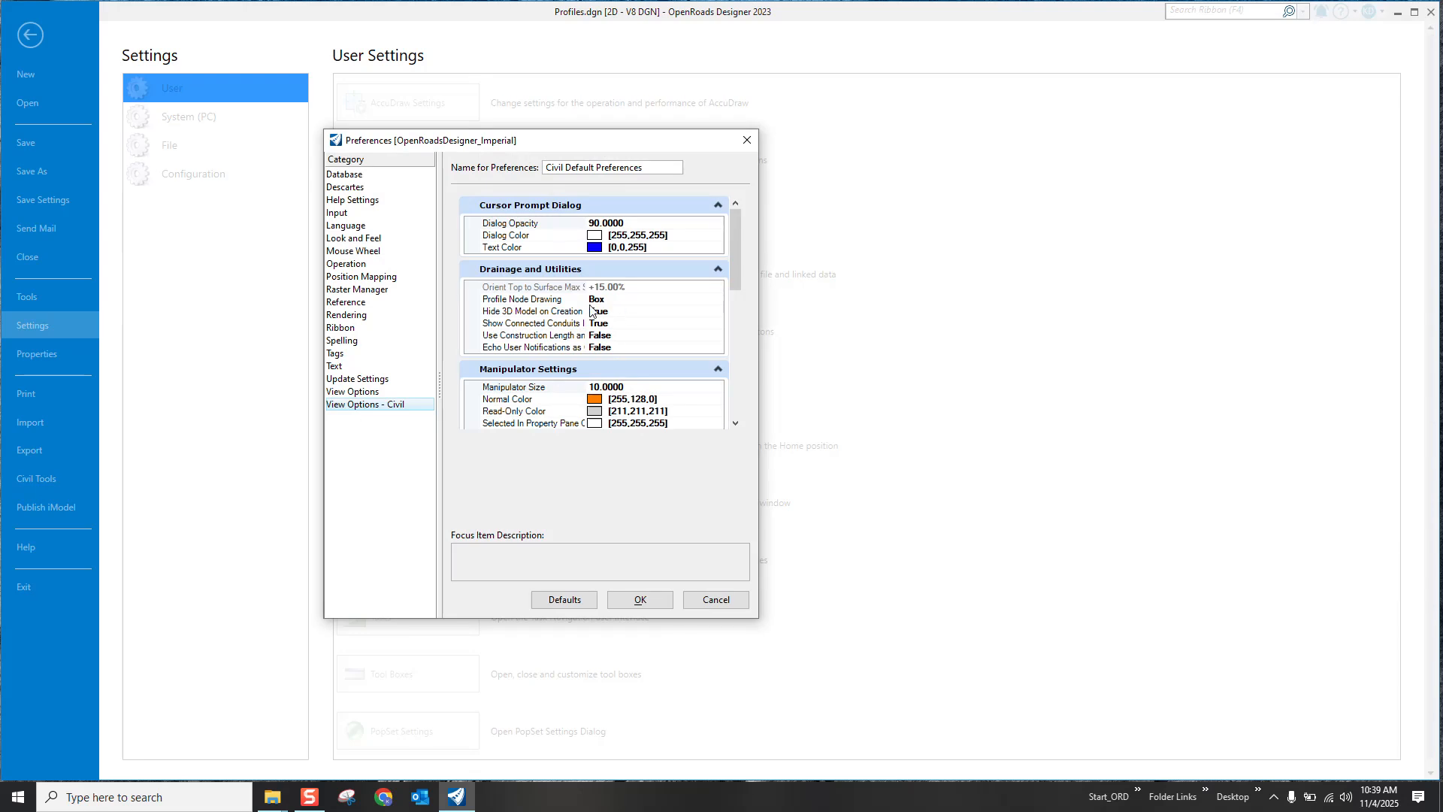
{"action": "left_click_drag", "start_coordinate": [586, 311], "coordinate": [632, 327]}
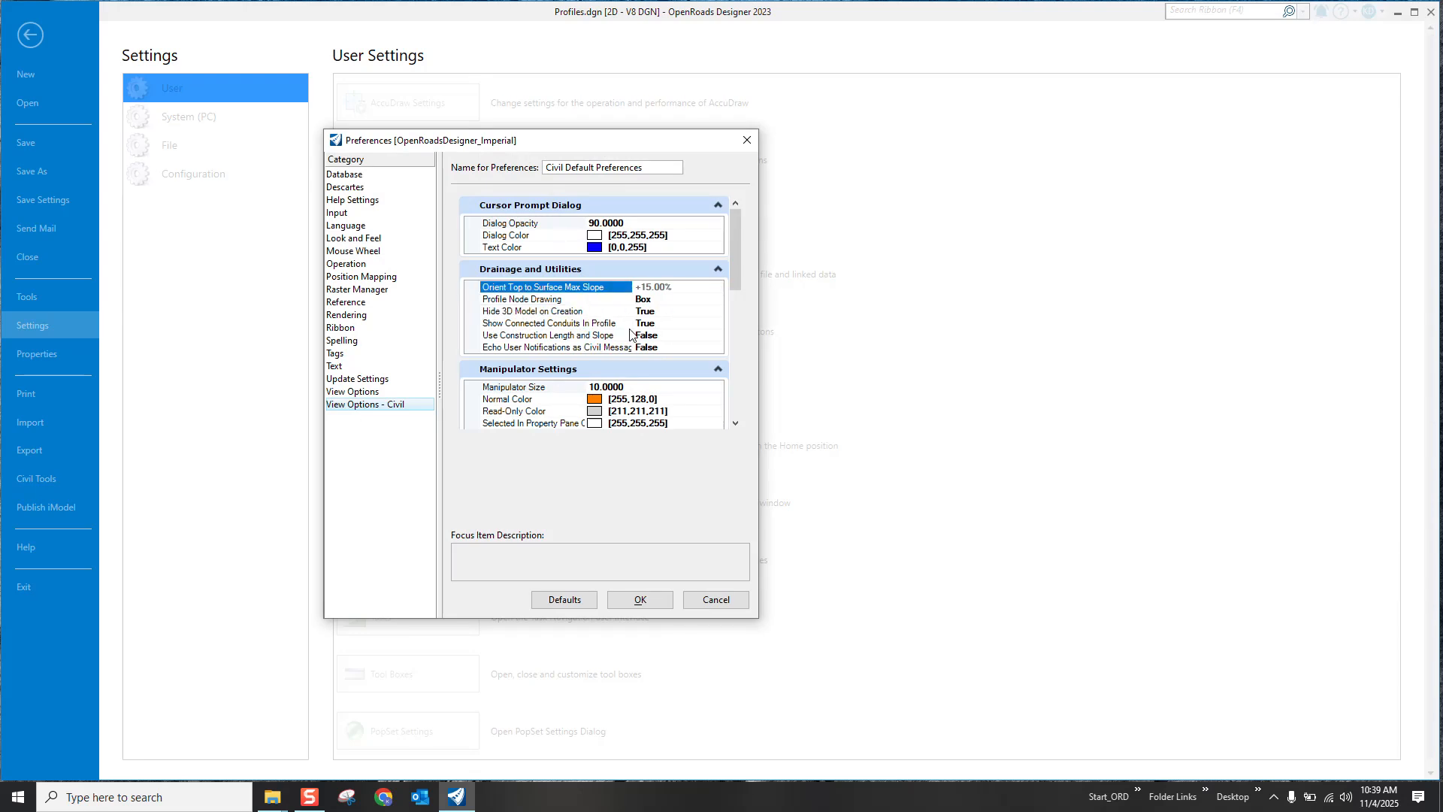
{"action": "left_click", "coordinate": [553, 336]}
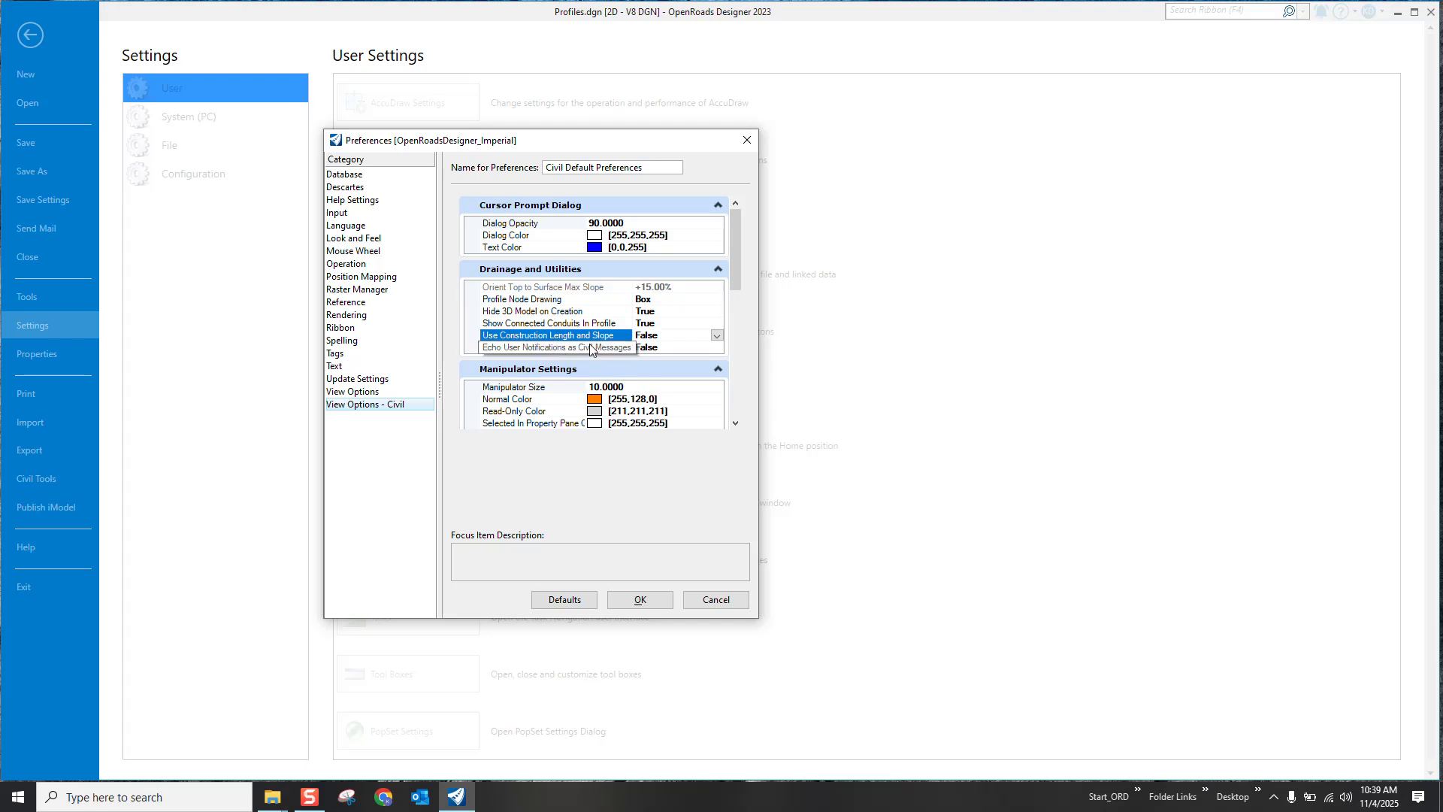
{"action": "left_click", "coordinate": [717, 336]}
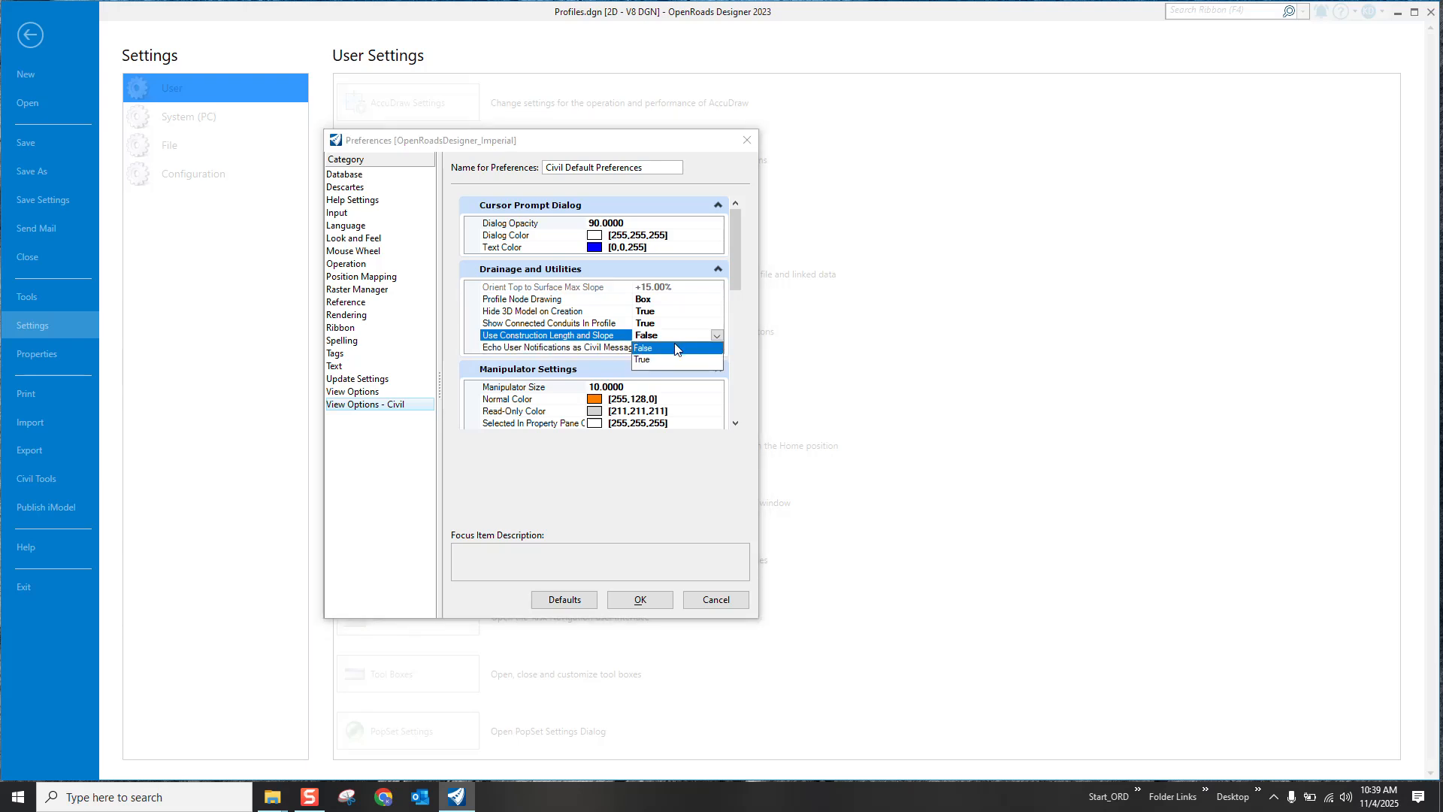
{"action": "left_click", "coordinate": [652, 360]}
{"action": "left_click", "coordinate": [640, 600]}
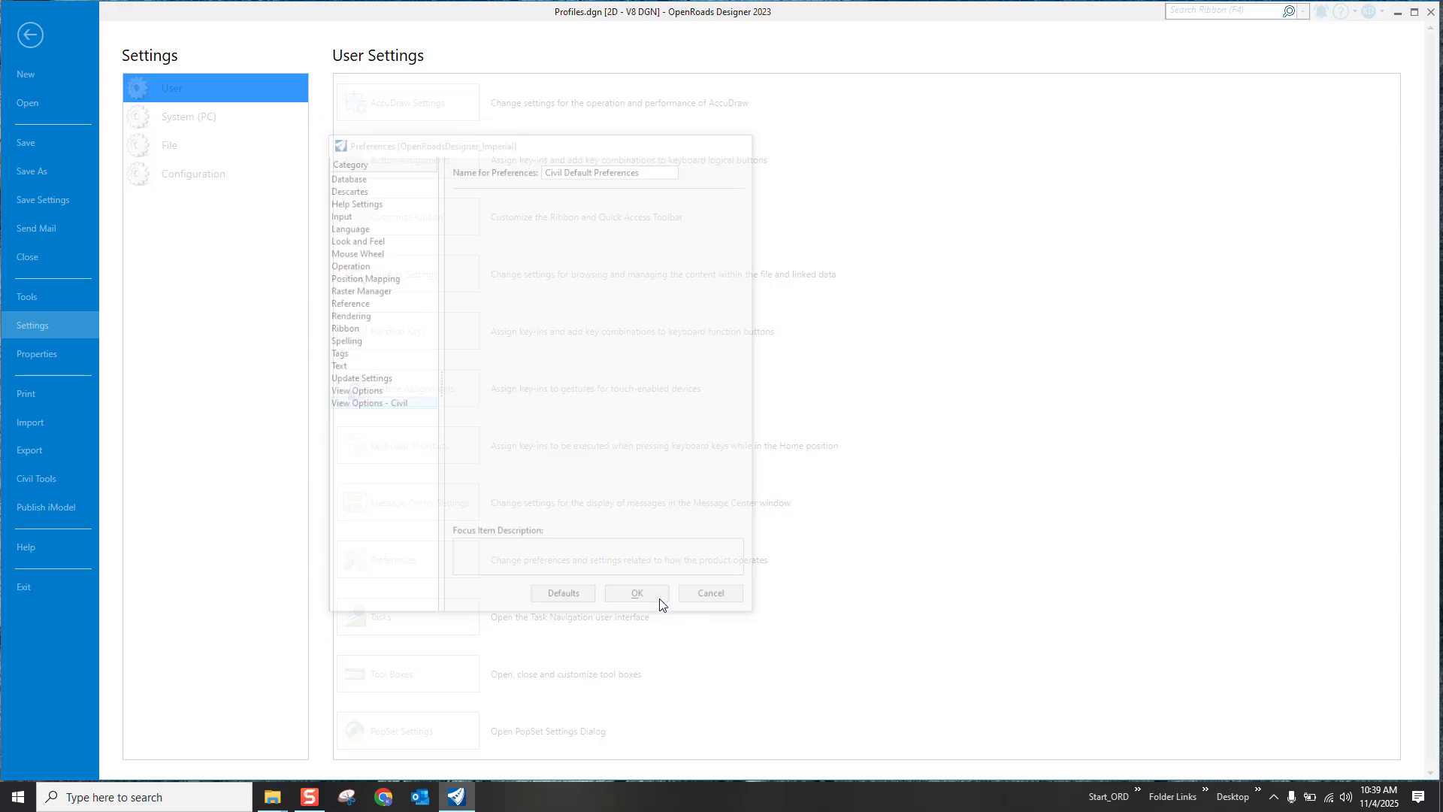
{"action": "left_click", "coordinate": [24, 38]}
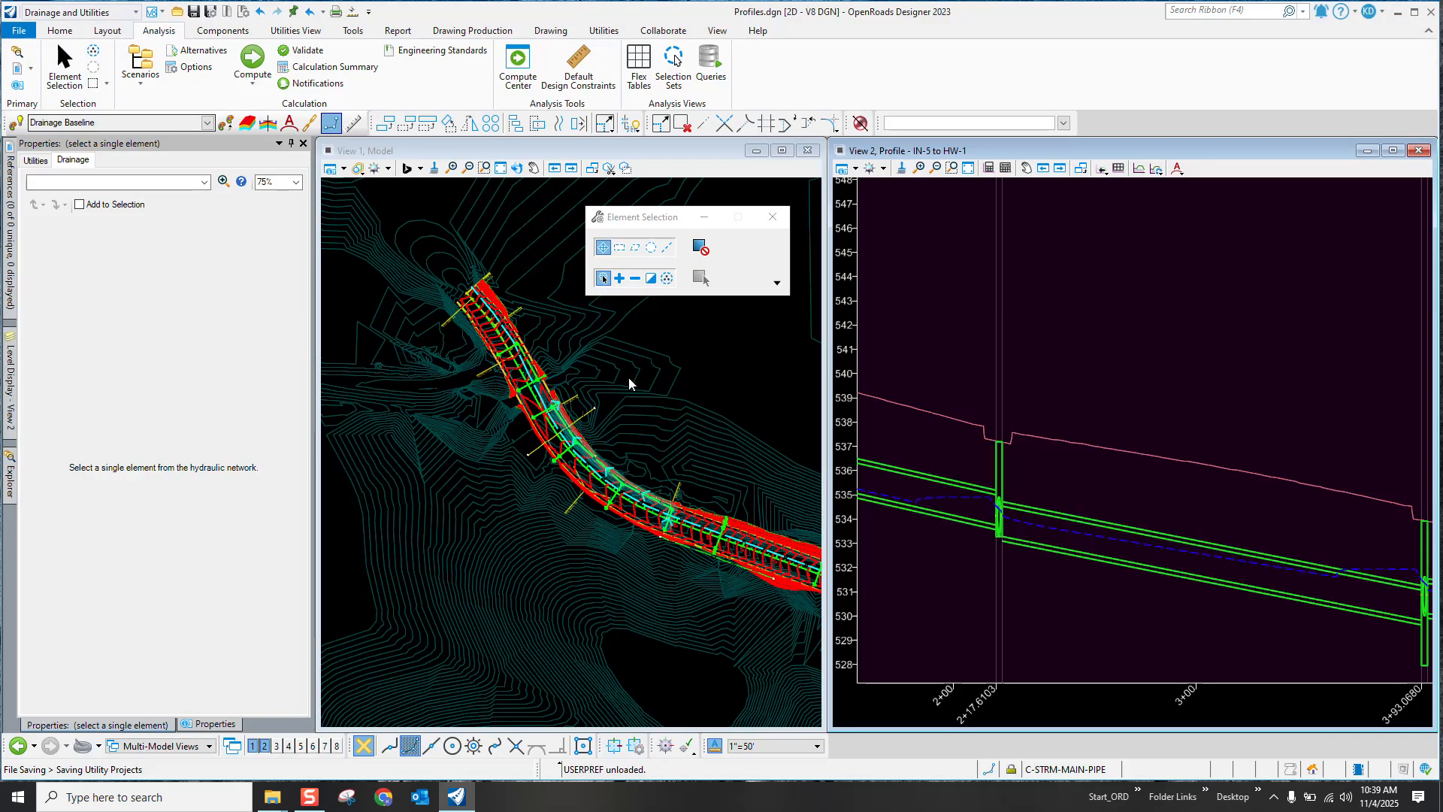
Step: Select pipe P-12 in the profile and review its lengths and construction slope under the new preference
{"action": "left_click", "coordinate": [1076, 552]}
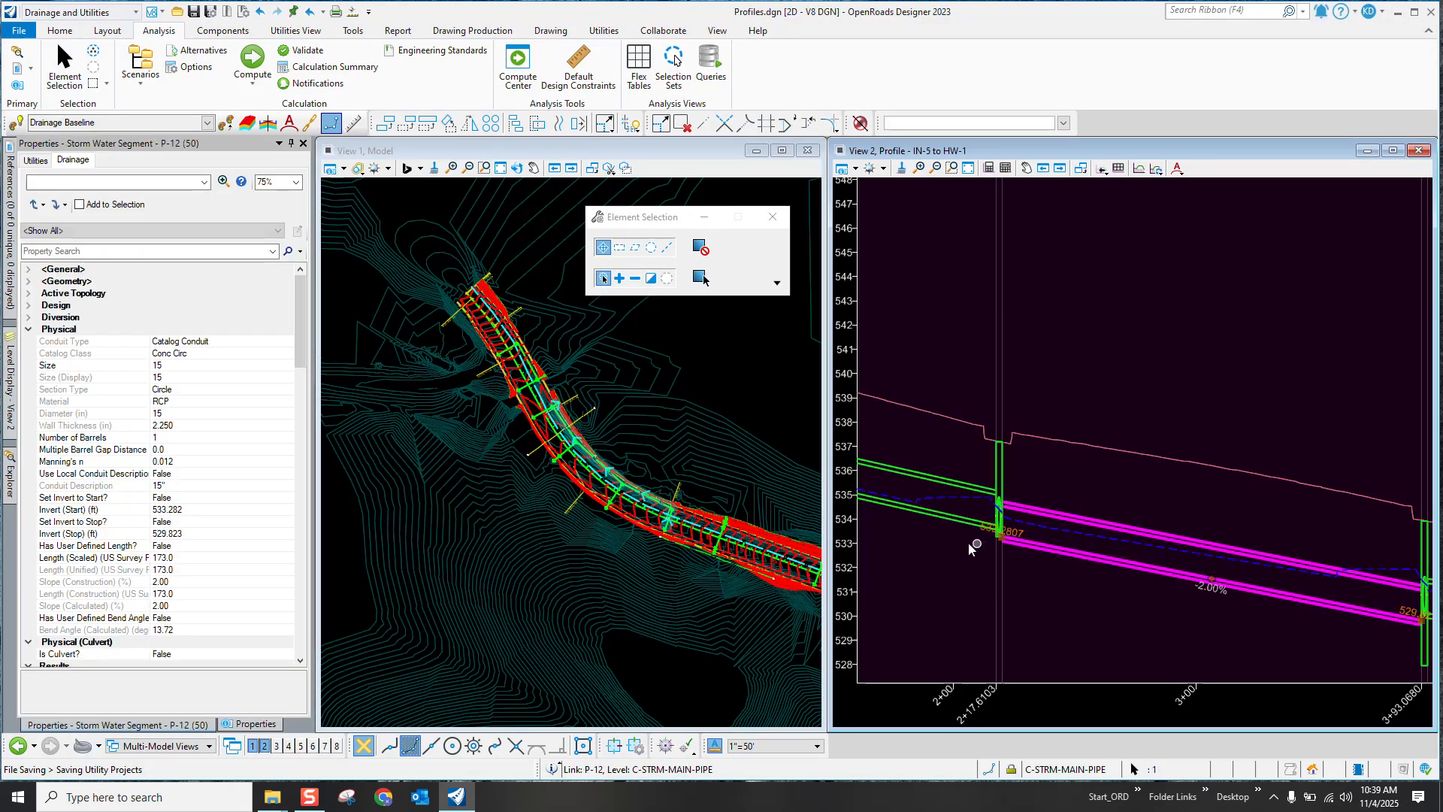
{"action": "scroll", "coordinate": [968, 542], "scroll_direction": "down", "scroll_amount": 2}
{"action": "scroll", "coordinate": [1117, 606], "scroll_direction": "up", "scroll_amount": 1}
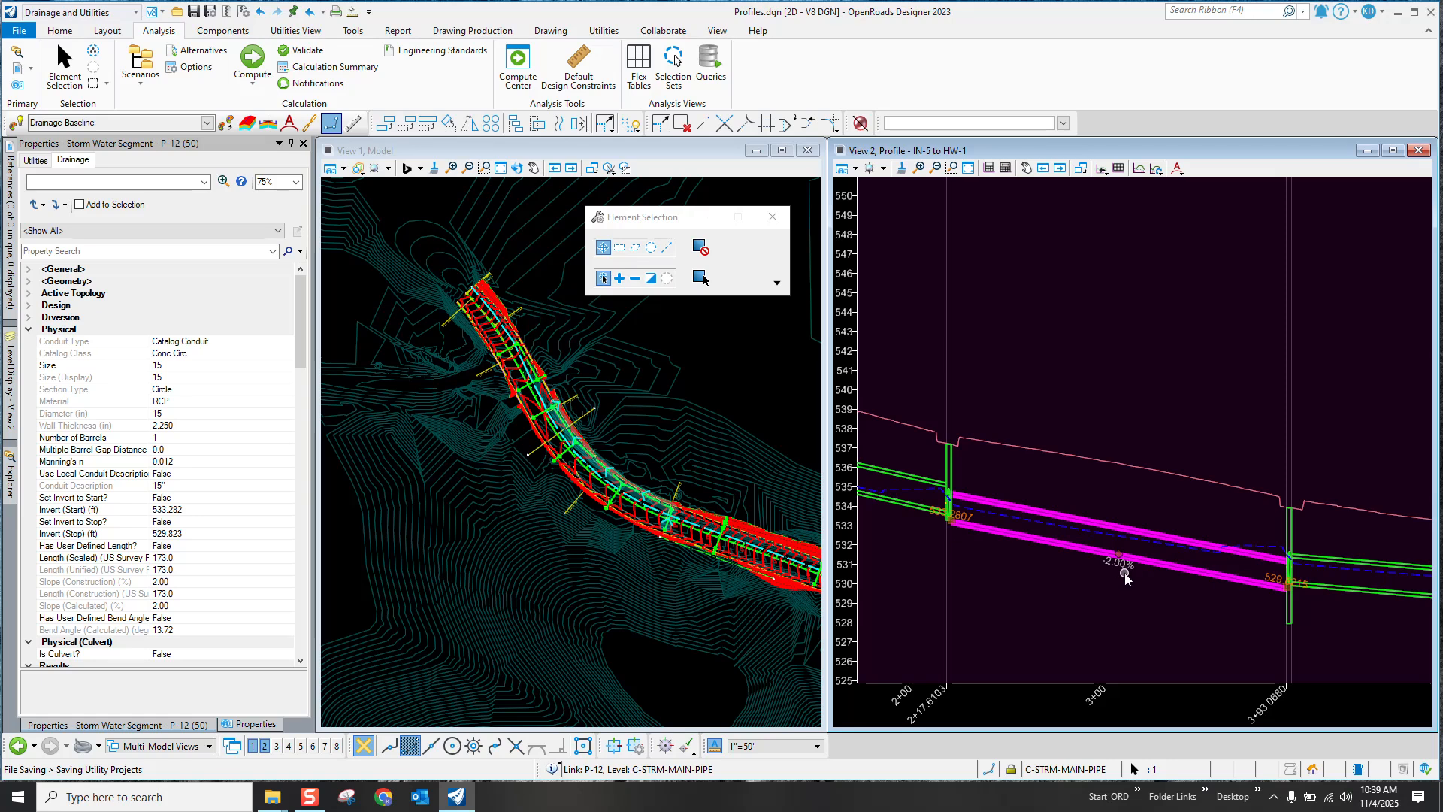
{"action": "left_click", "coordinate": [178, 582]}
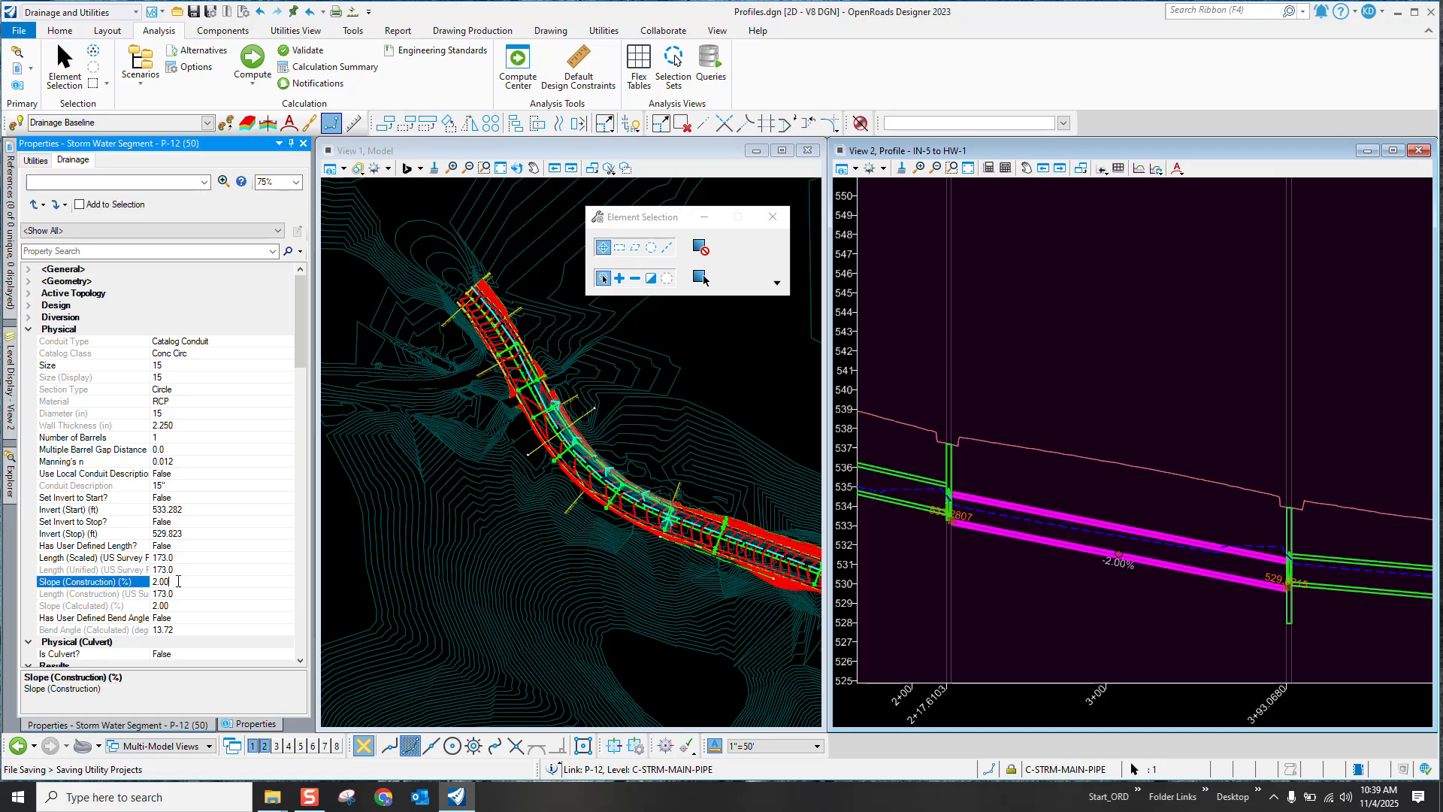
{"action": "left_click", "coordinate": [1044, 613]}
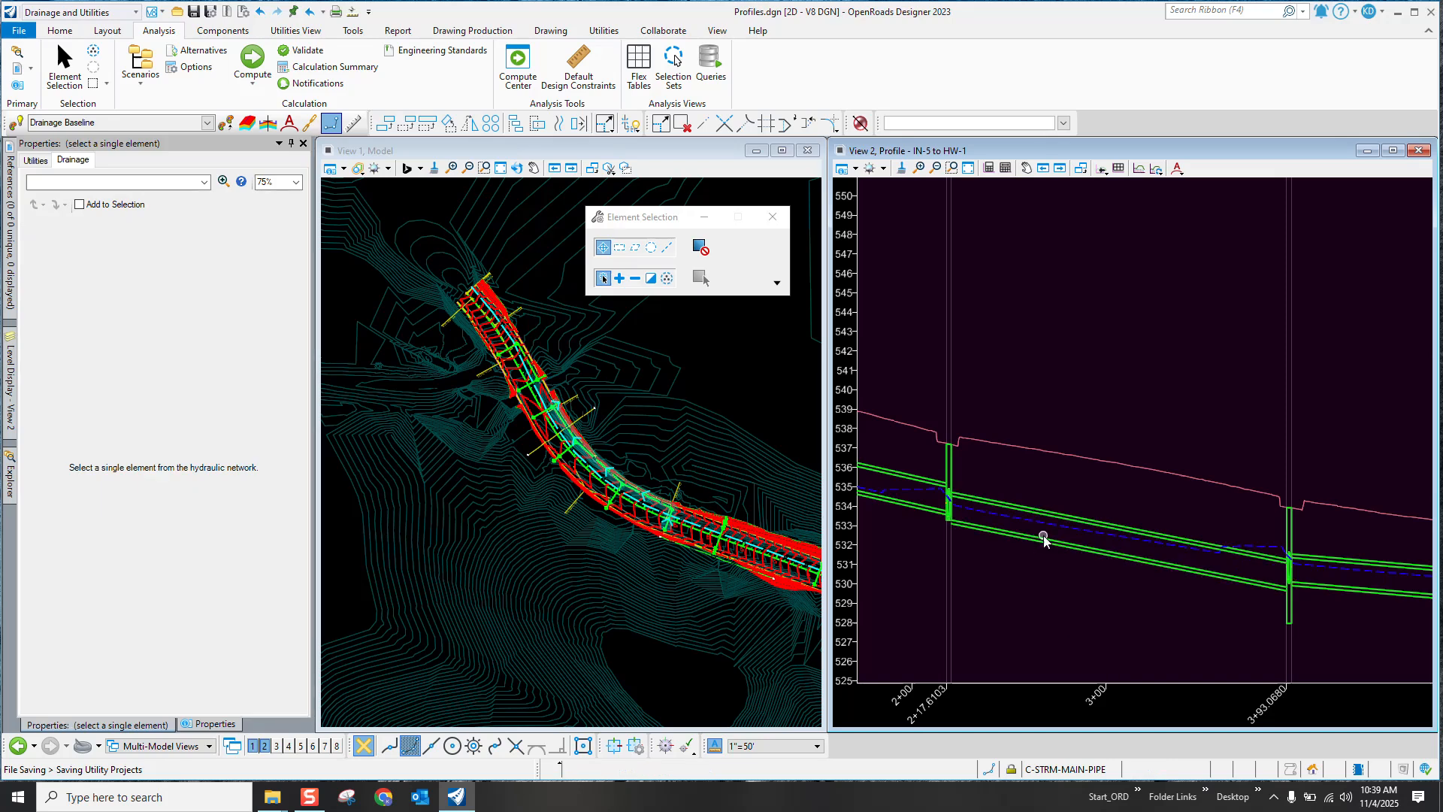
Step: Set the Drainage and Utilities preference Use Construction Length and Slope to False in the civil view options
{"action": "left_click", "coordinate": [18, 31]}
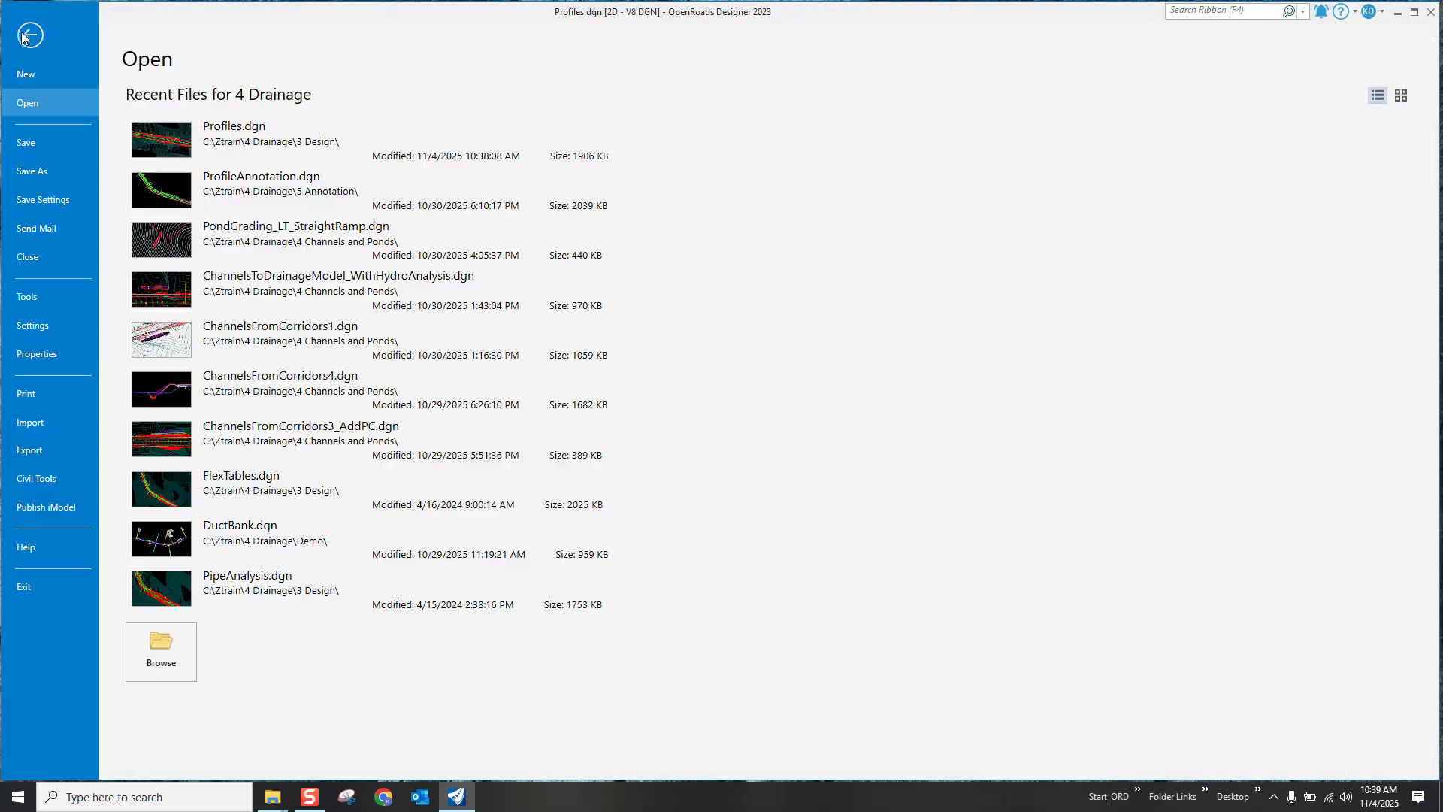
{"action": "left_click", "coordinate": [42, 322]}
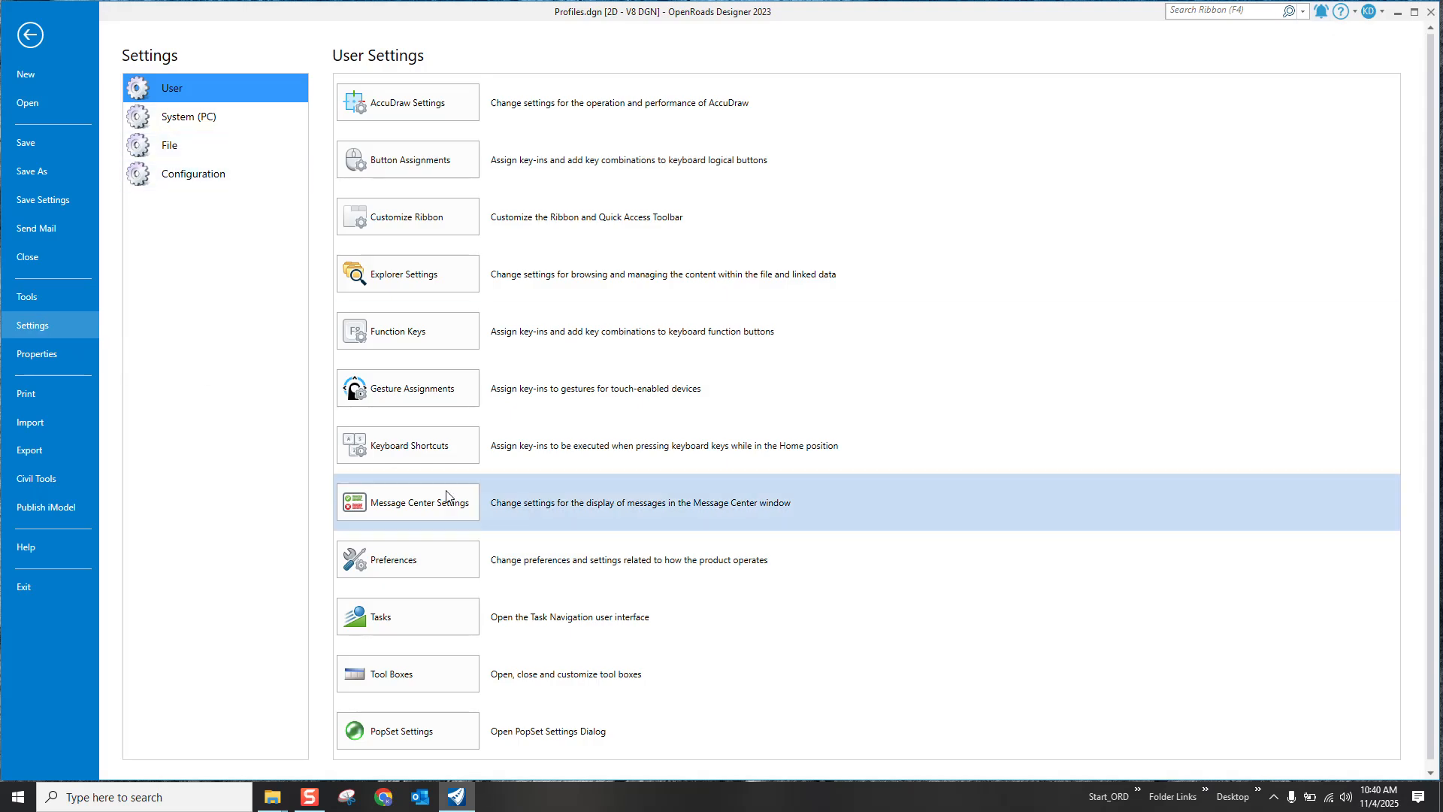
{"action": "left_click", "coordinate": [427, 565]}
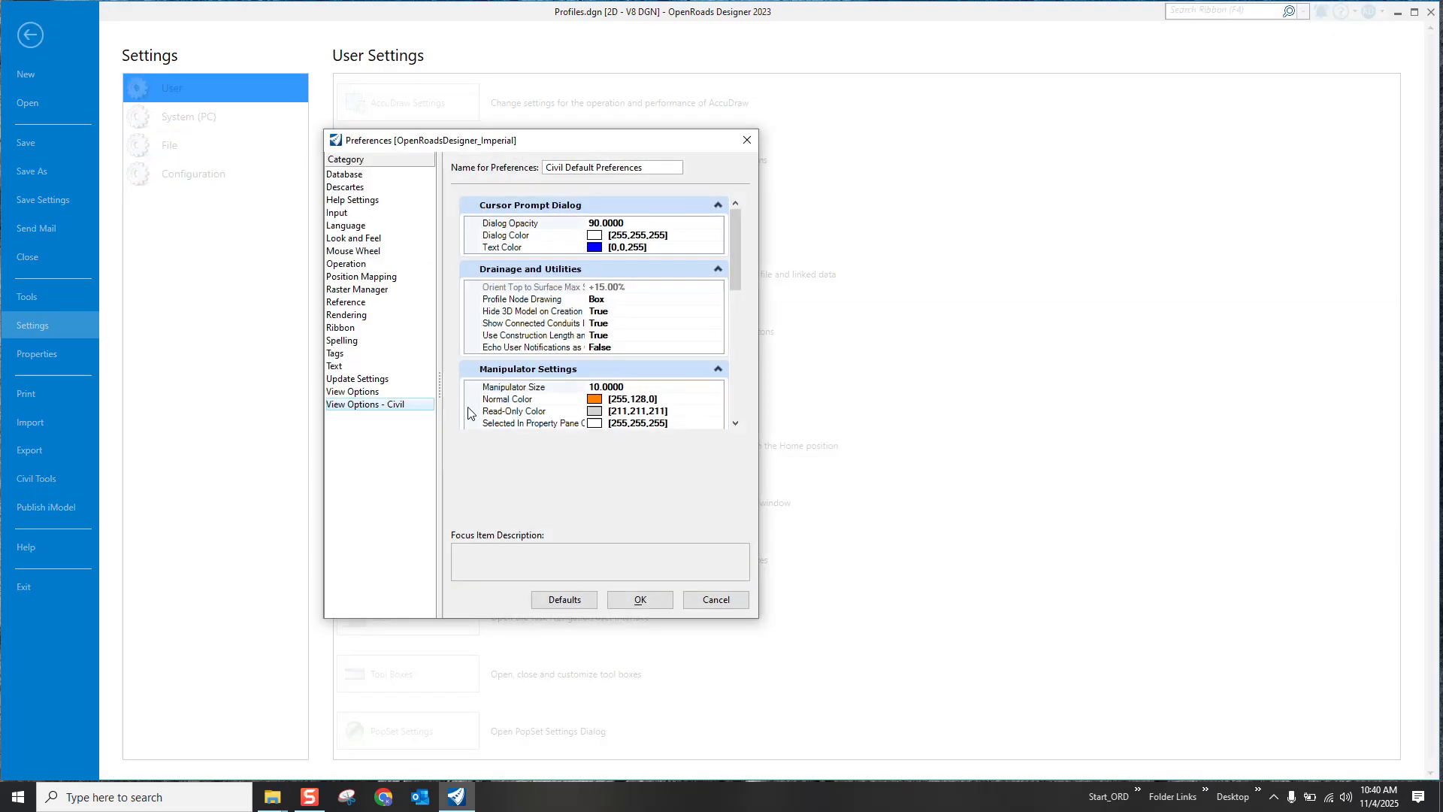
{"action": "left_click_drag", "start_coordinate": [586, 325], "coordinate": [627, 352]}
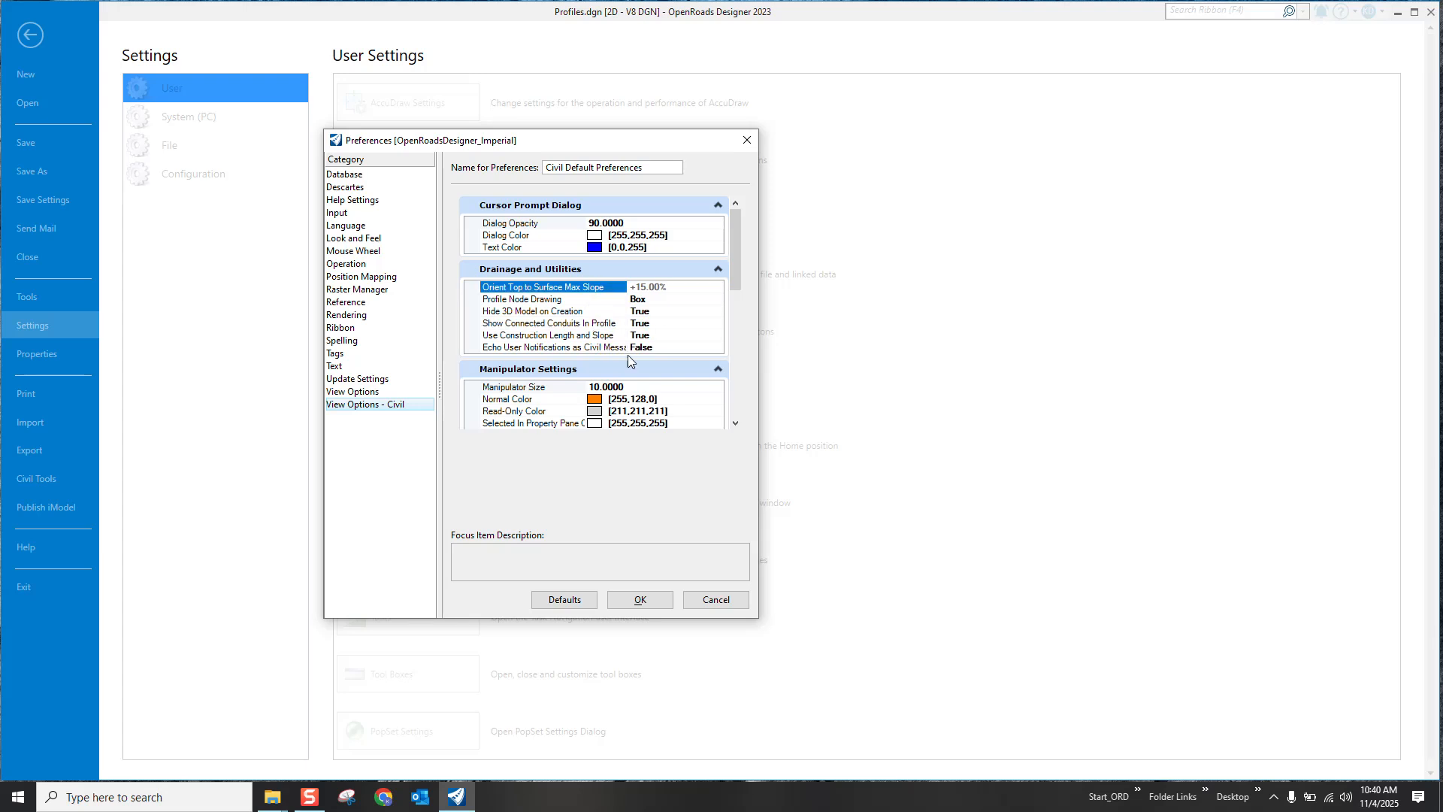
{"action": "left_click", "coordinate": [693, 339]}
{"action": "left_click", "coordinate": [717, 335]}
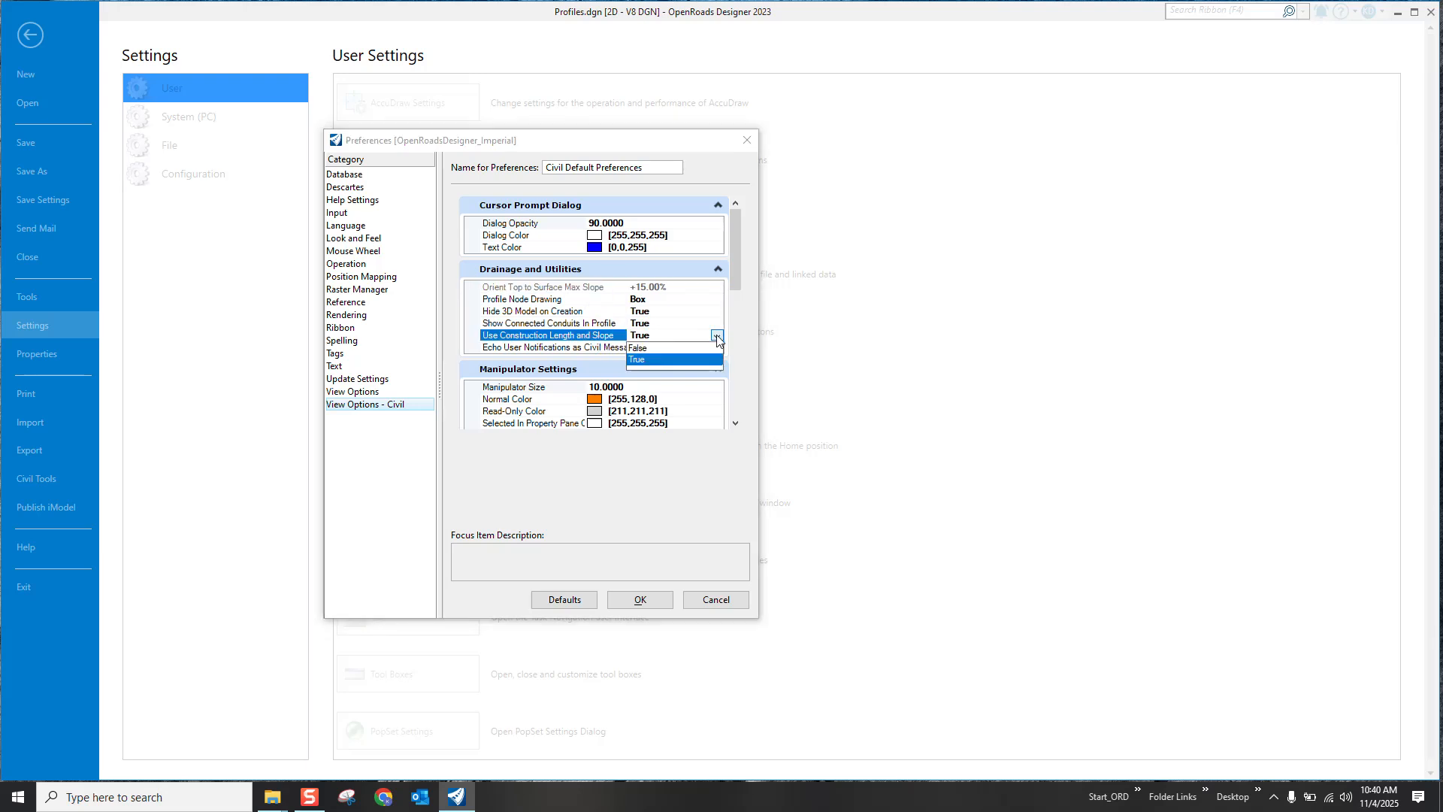
{"action": "left_click", "coordinate": [680, 348]}
{"action": "left_click", "coordinate": [618, 598]}
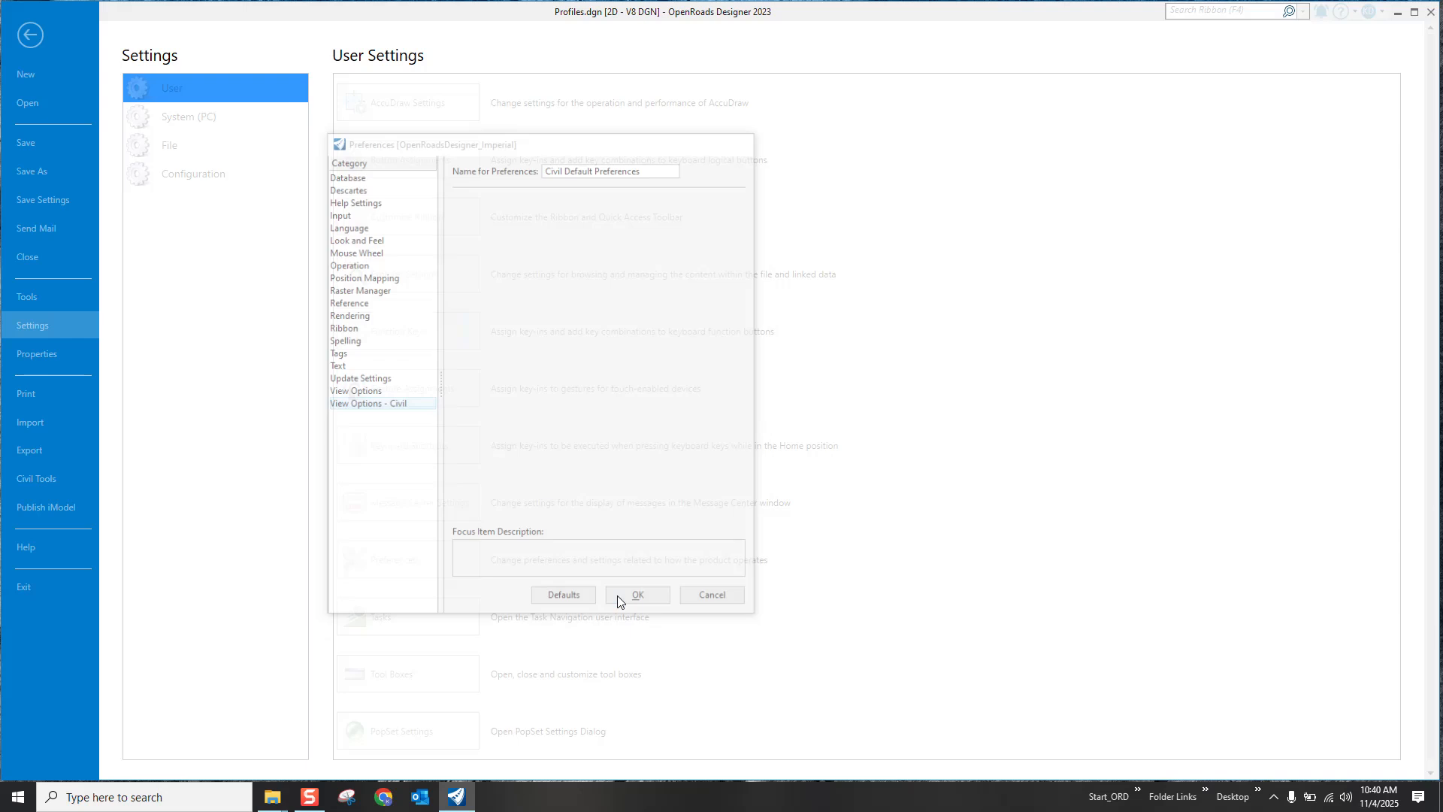
{"action": "left_click", "coordinate": [30, 36]}
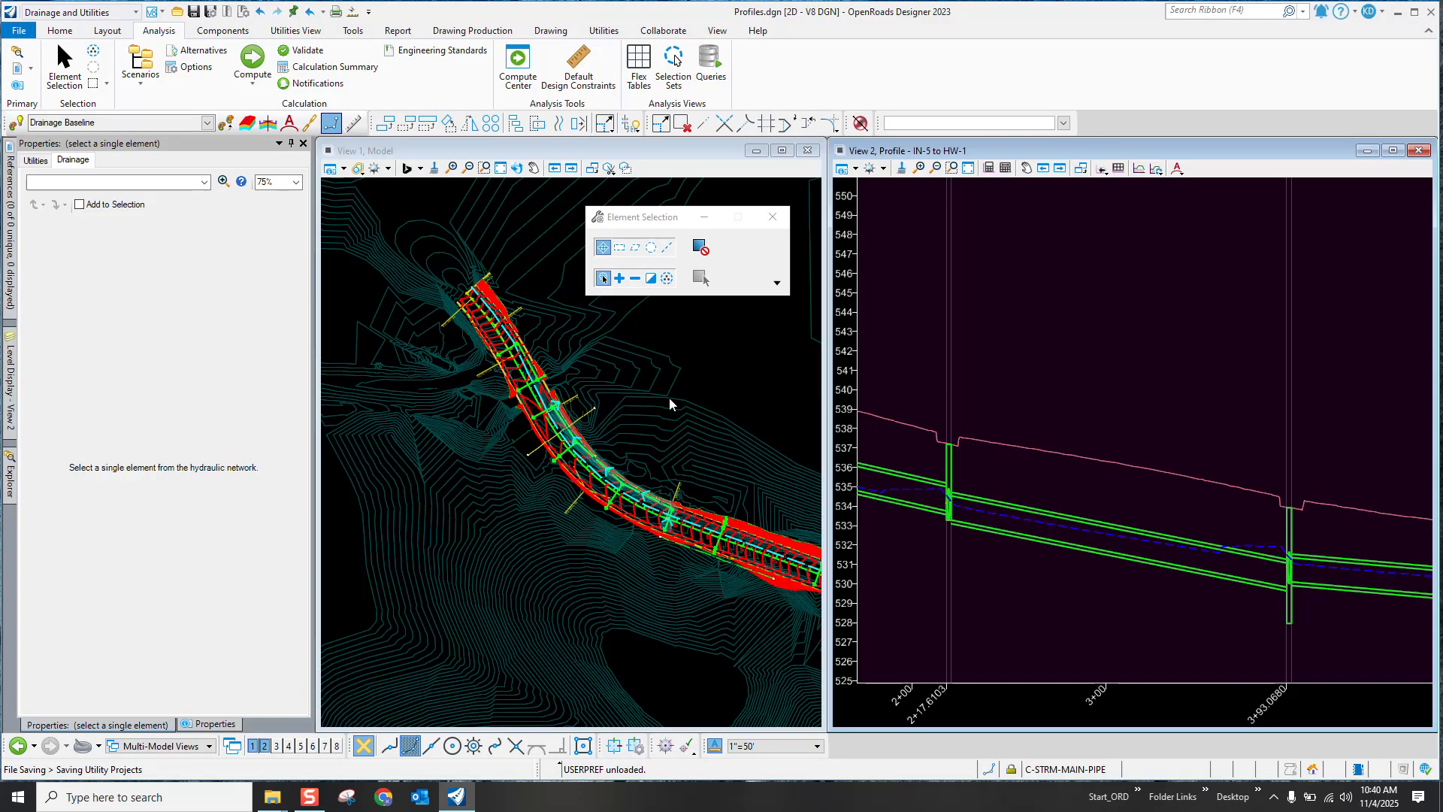
Step: Set the size of pipe P-12 to 24 and reselect the pipe in the profile
{"action": "left_click", "coordinate": [991, 530]}
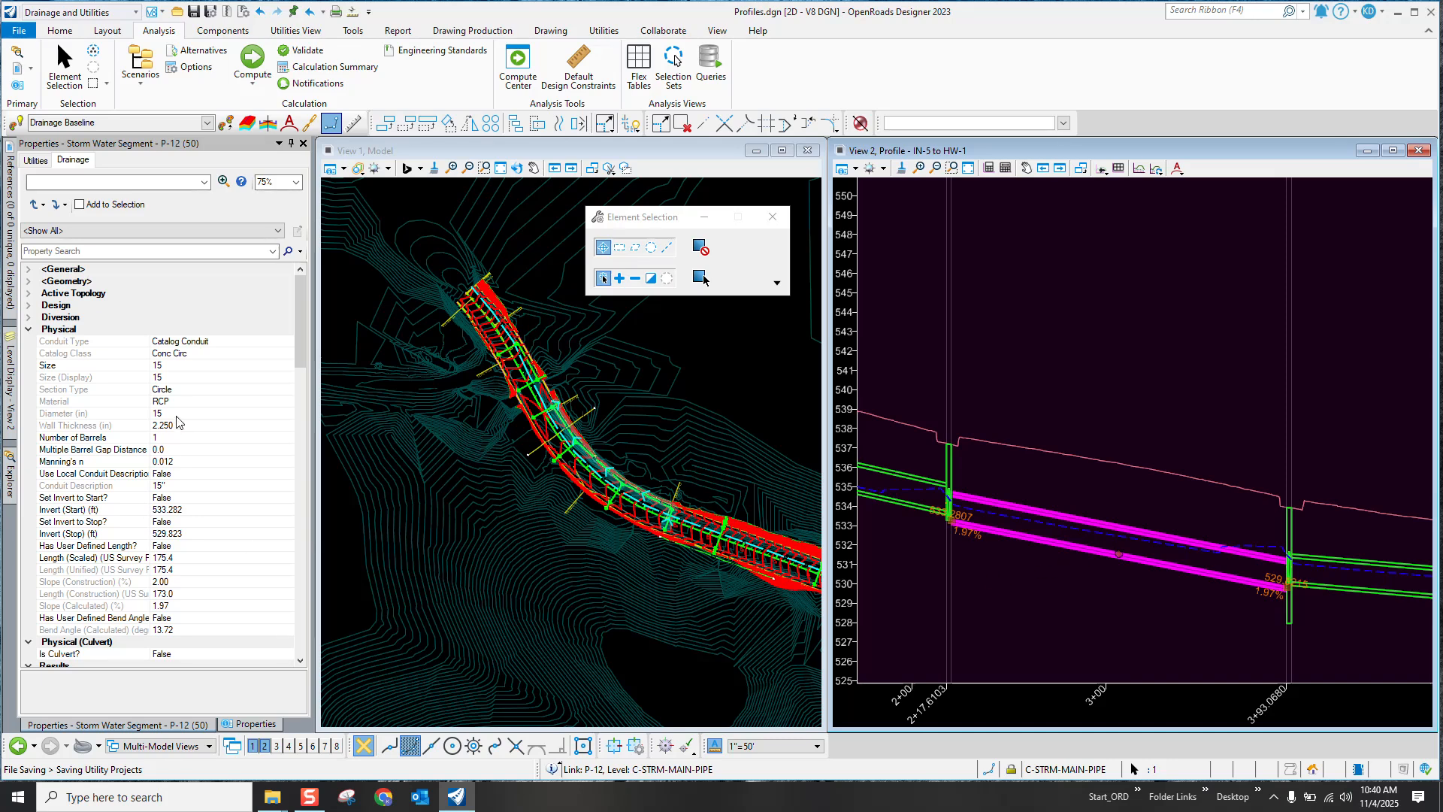
{"action": "left_click", "coordinate": [178, 366]}
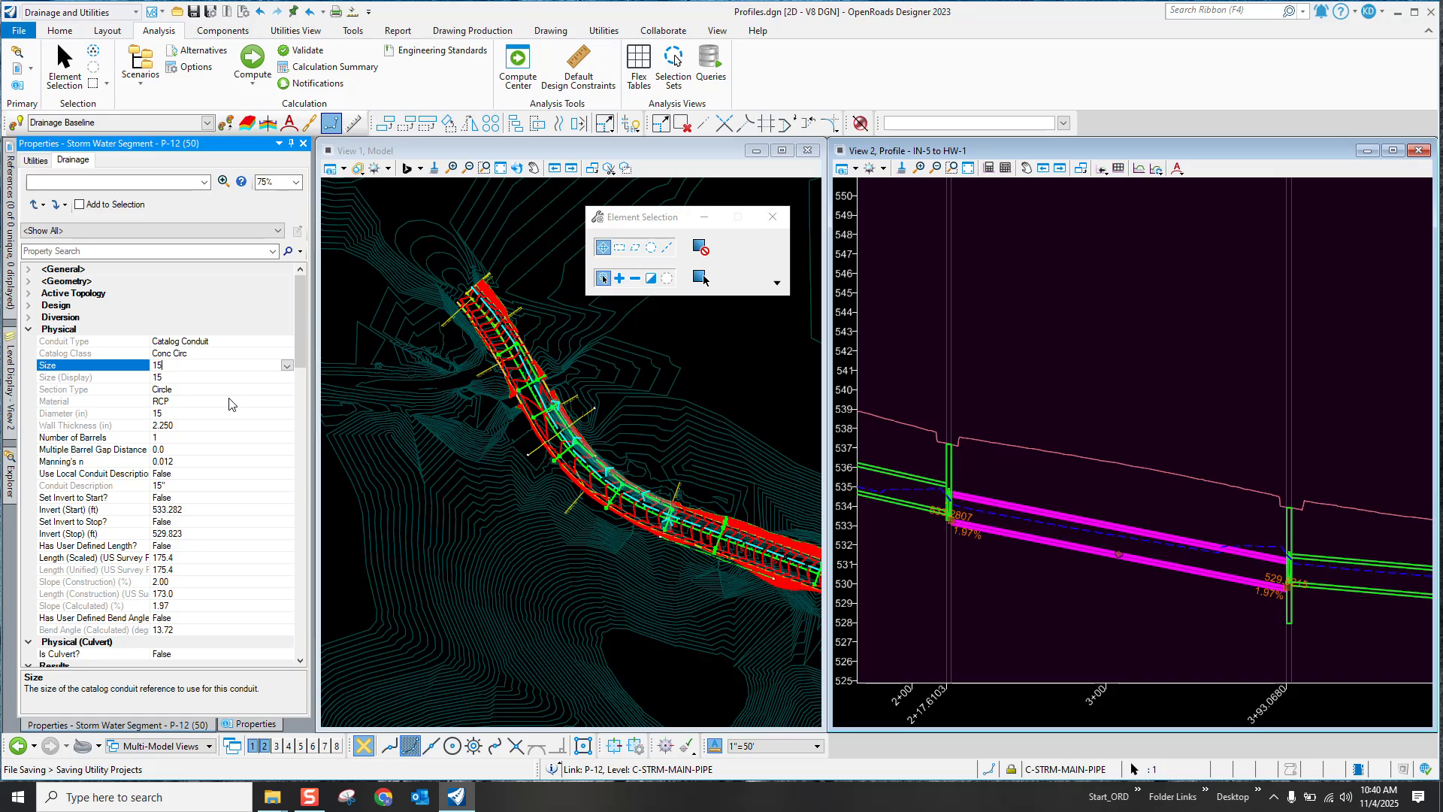
{"action": "left_click", "coordinate": [286, 366]}
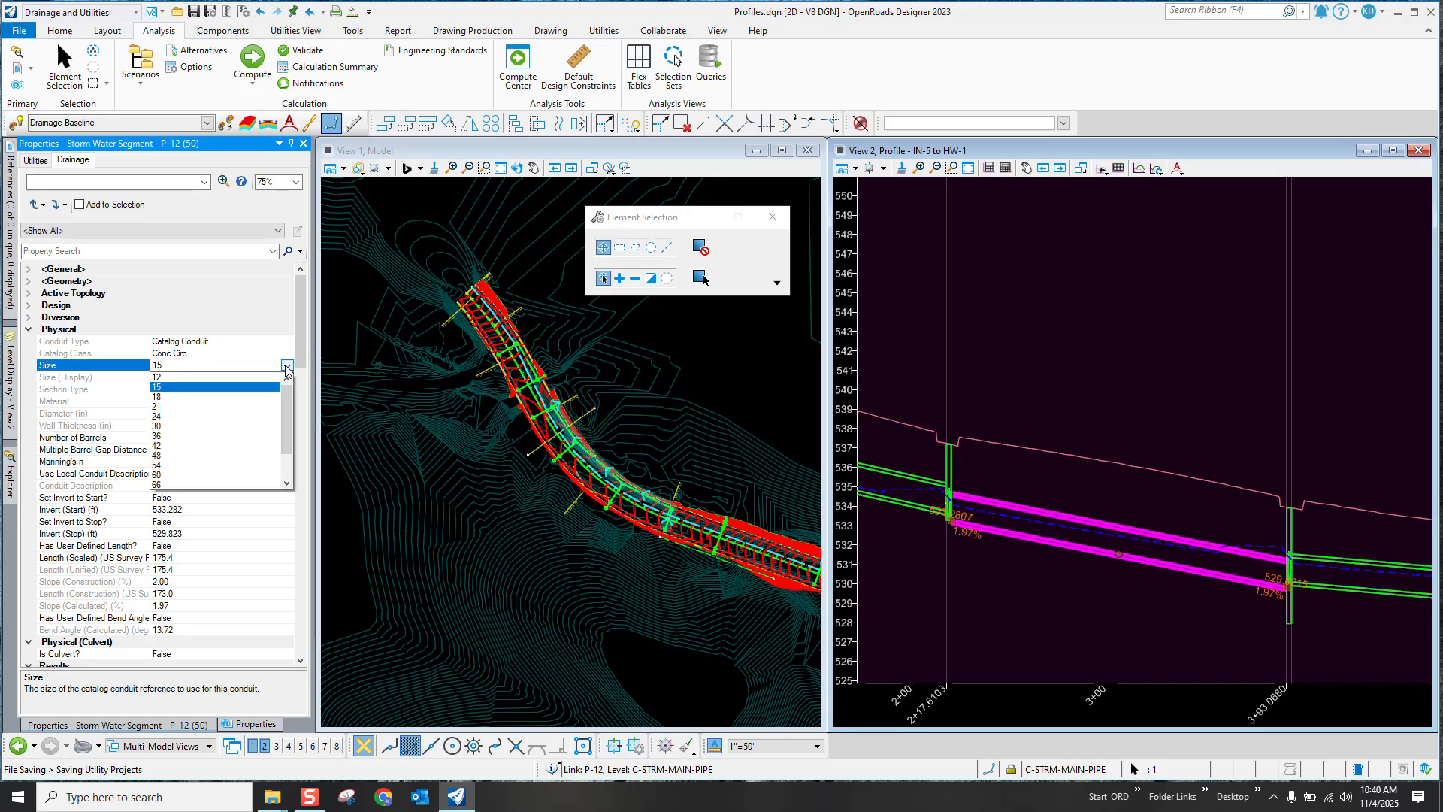
{"action": "left_click", "coordinate": [162, 418]}
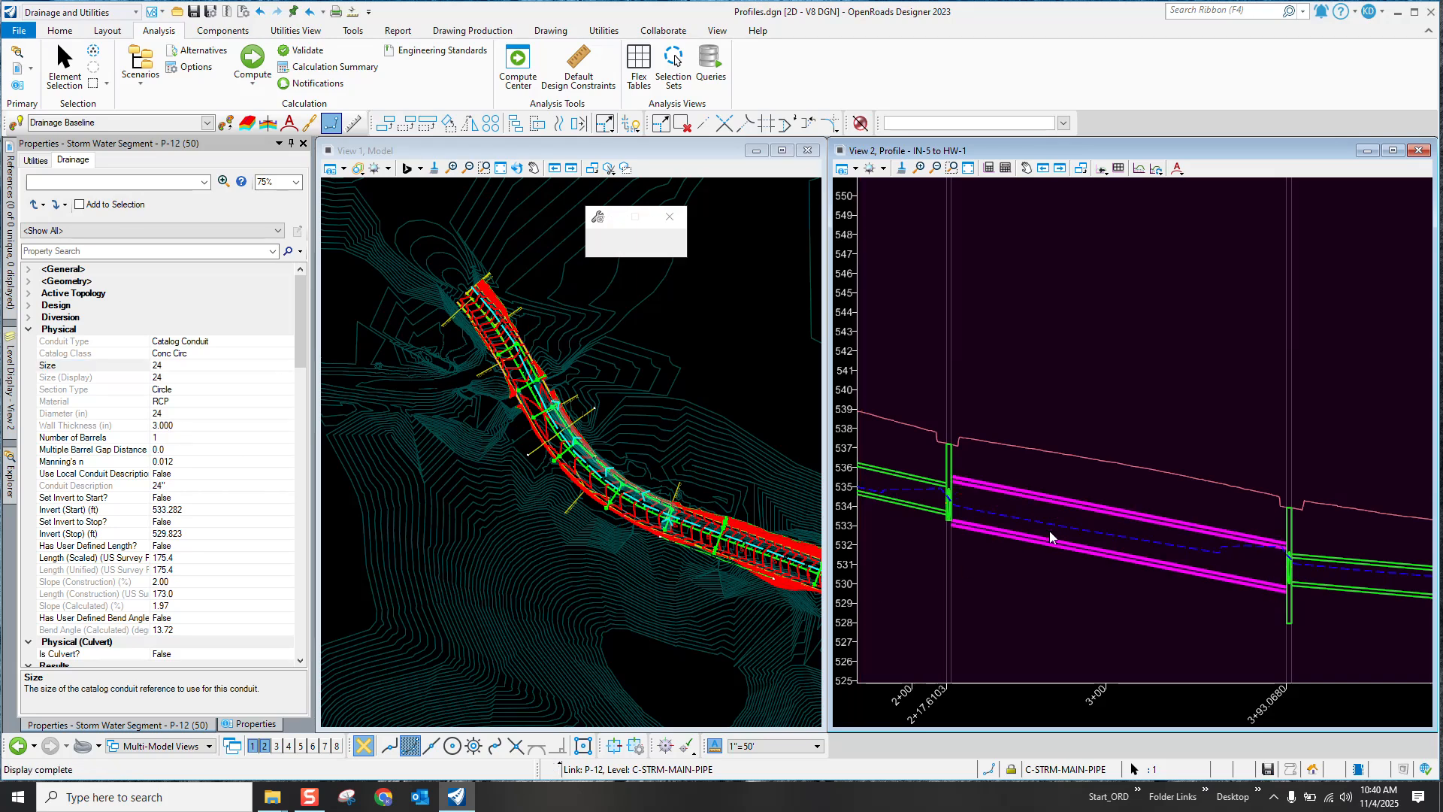
{"action": "left_click", "coordinate": [1078, 559]}
{"action": "left_click", "coordinate": [1082, 553]}
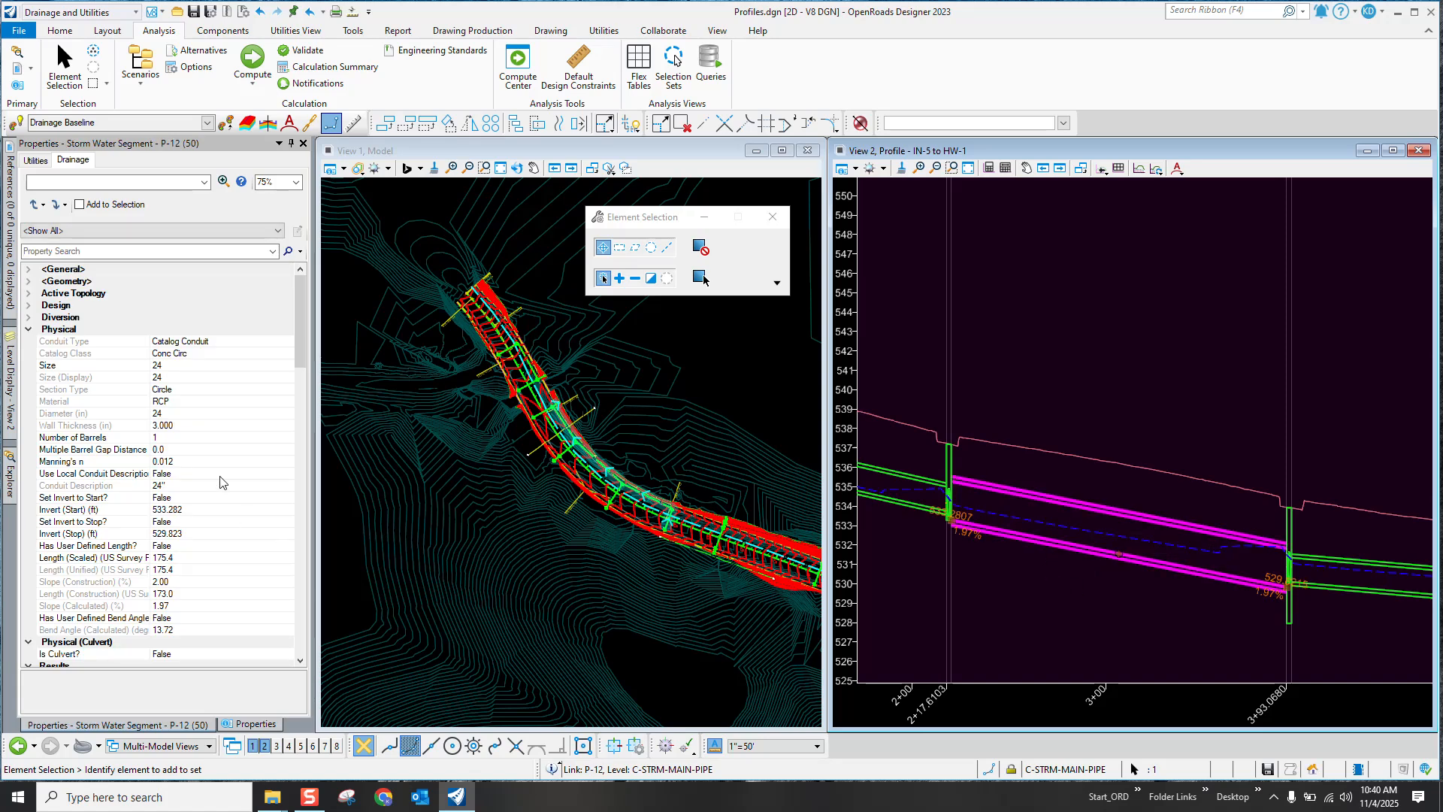
Step: Review the element properties of pipe P-12, including its feature definition and description, and clear the selection
{"action": "left_click", "coordinate": [255, 723]}
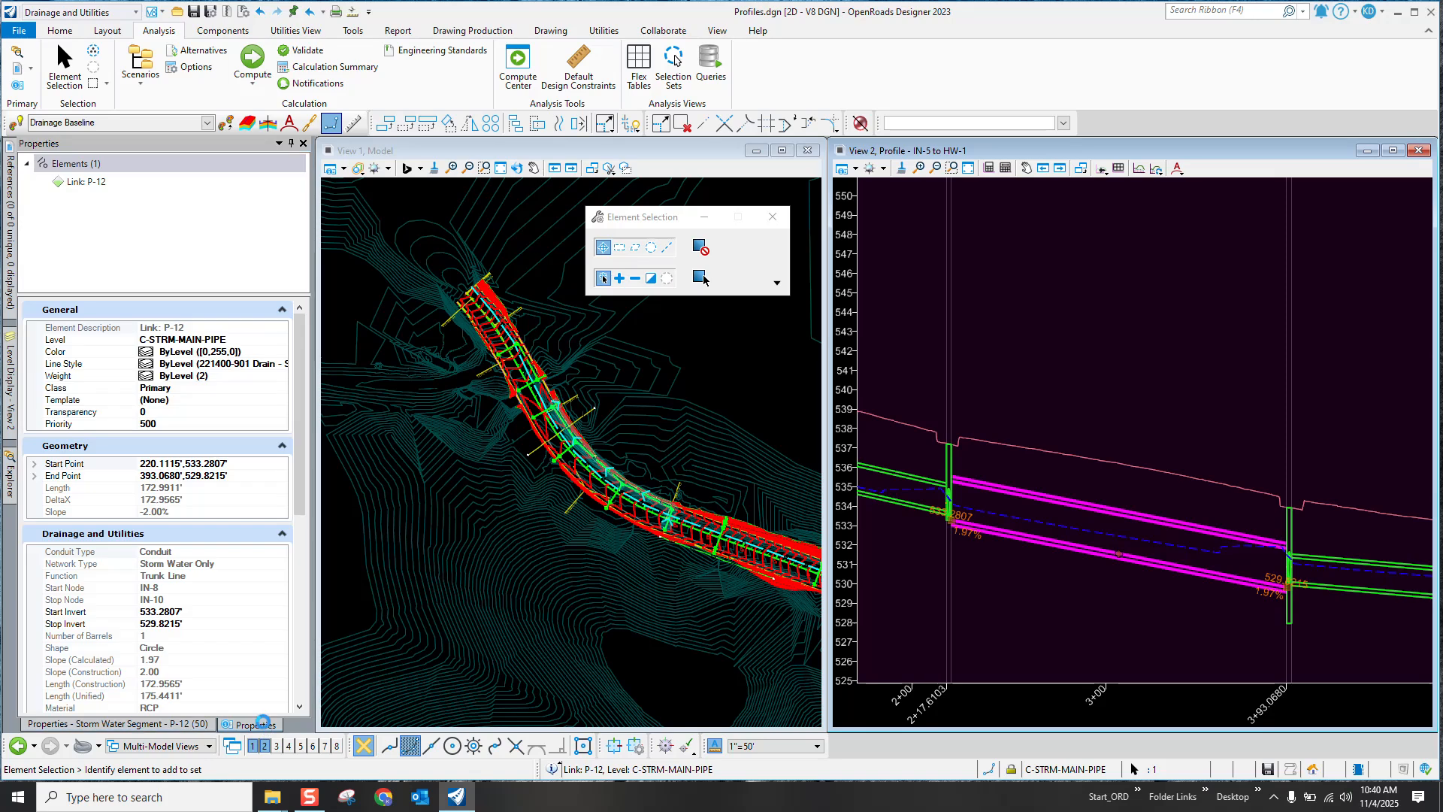
{"action": "scroll", "coordinate": [193, 601], "scroll_direction": "down", "scroll_amount": 1}
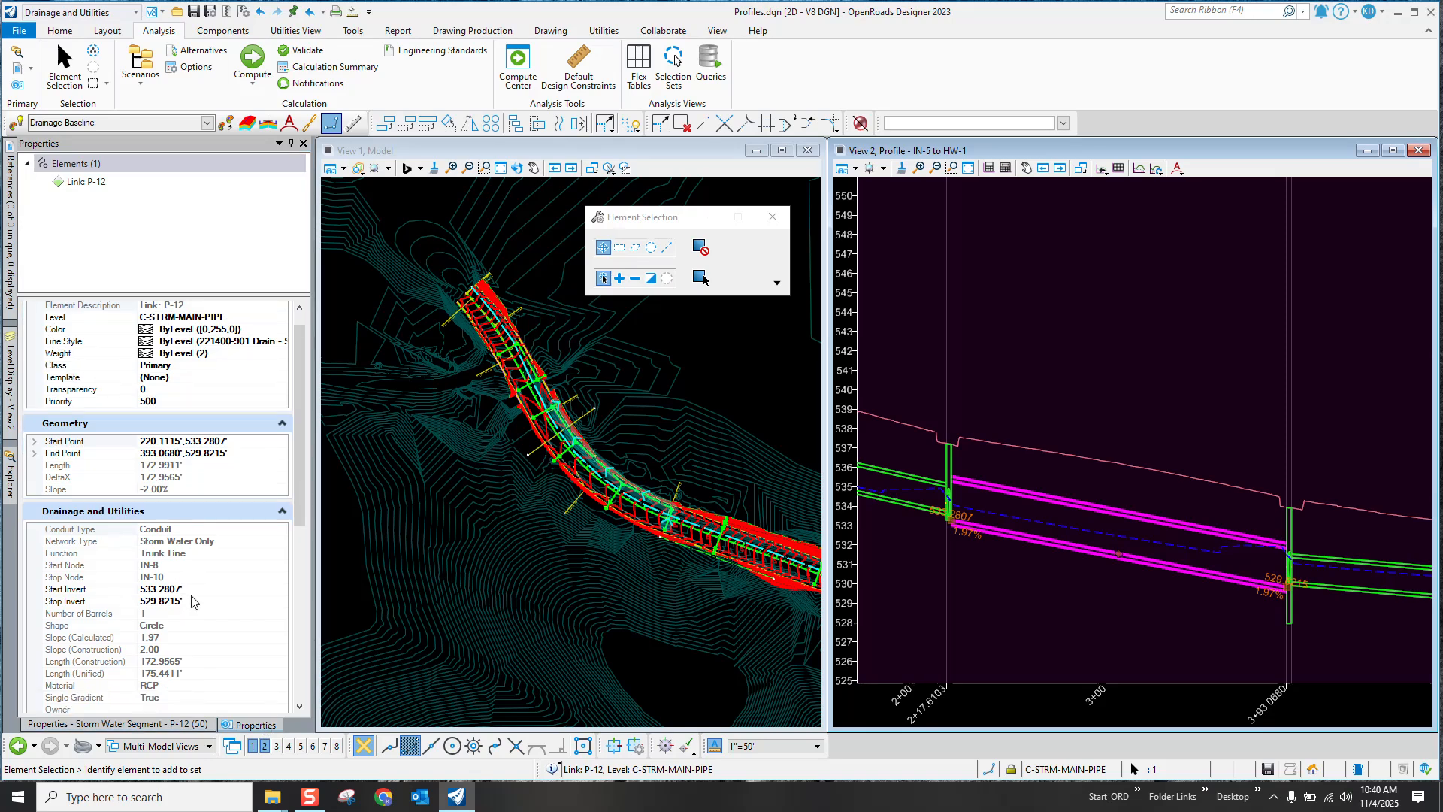
{"action": "scroll", "coordinate": [193, 602], "scroll_direction": "down", "scroll_amount": 3}
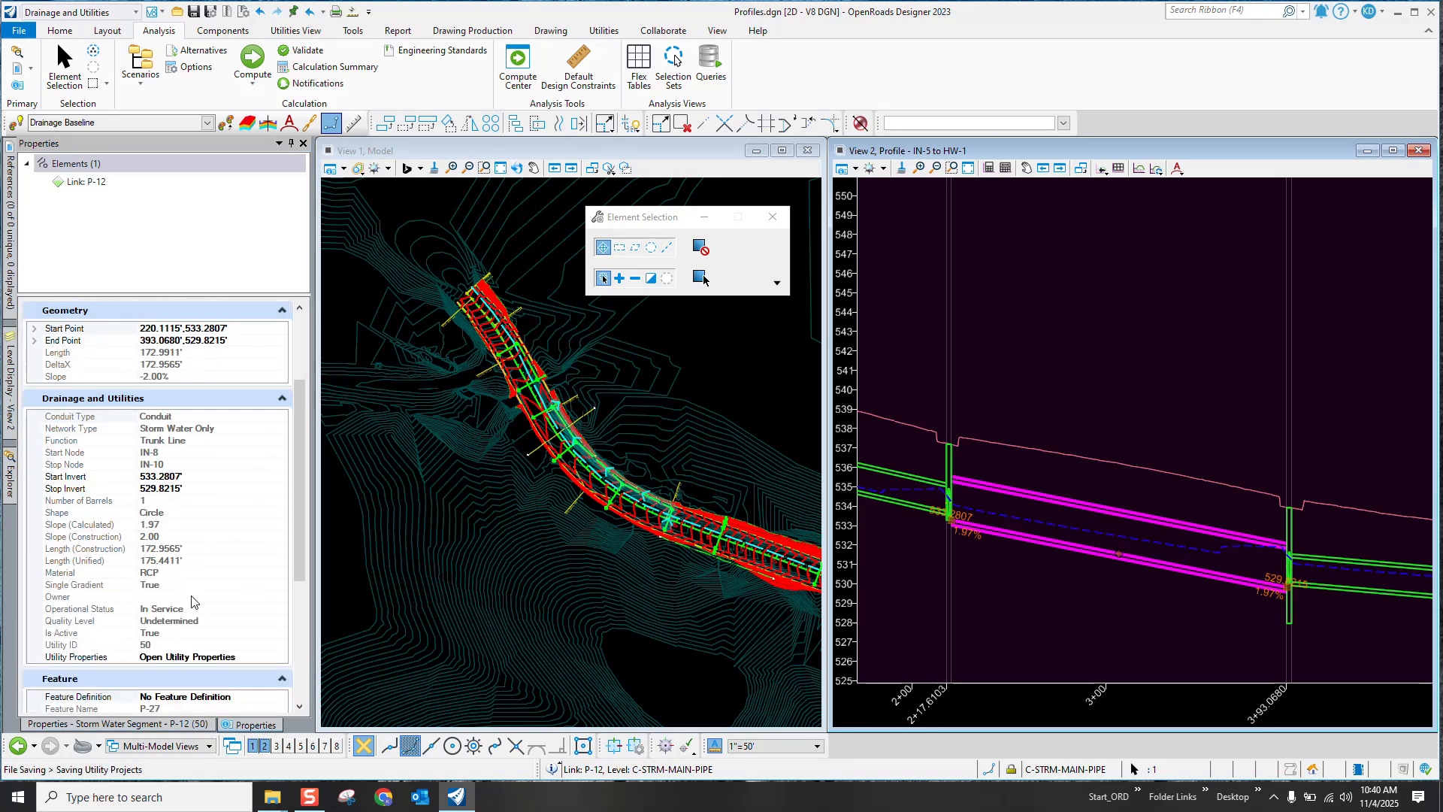
{"action": "scroll", "coordinate": [191, 599], "scroll_direction": "down", "scroll_amount": 2}
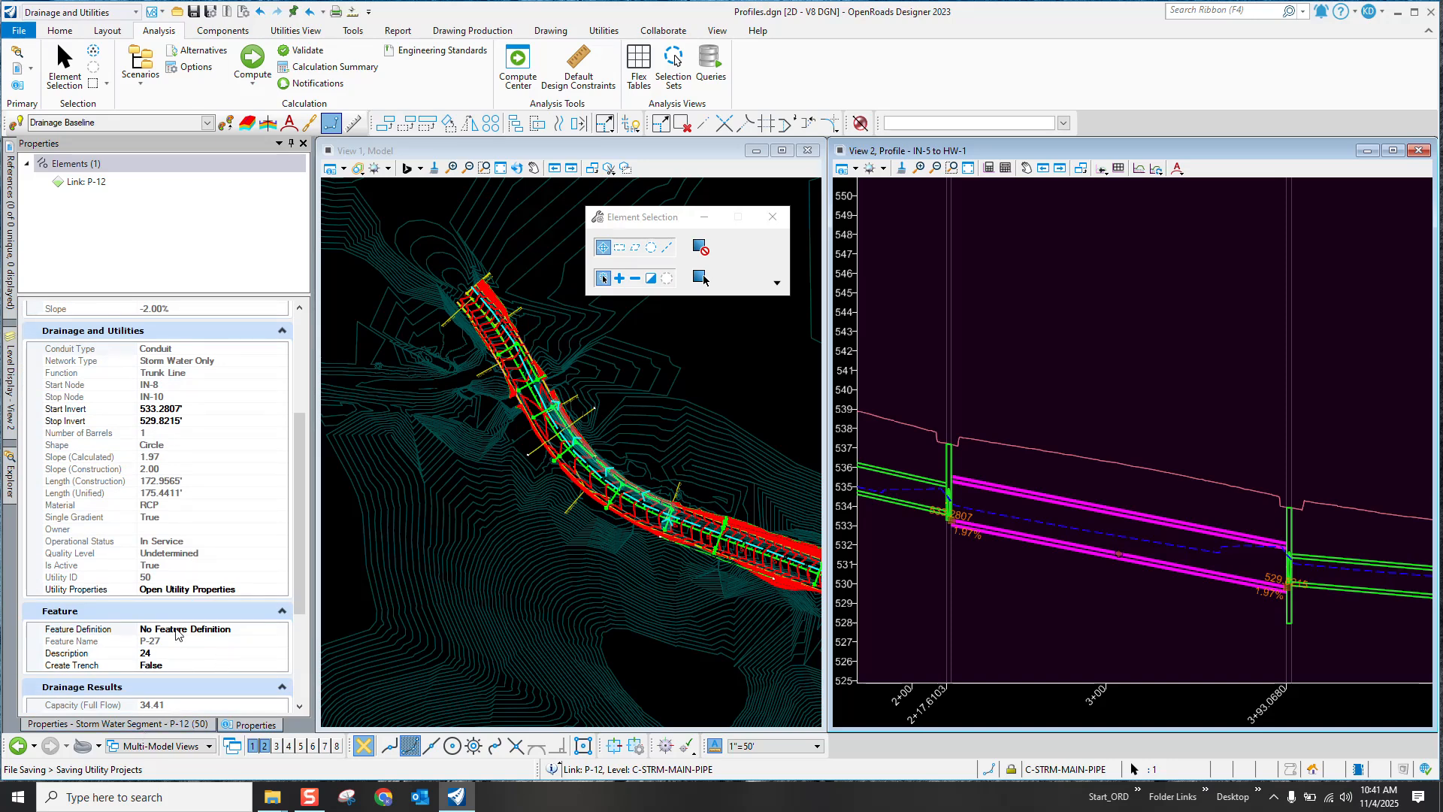
{"action": "left_click", "coordinate": [169, 725]}
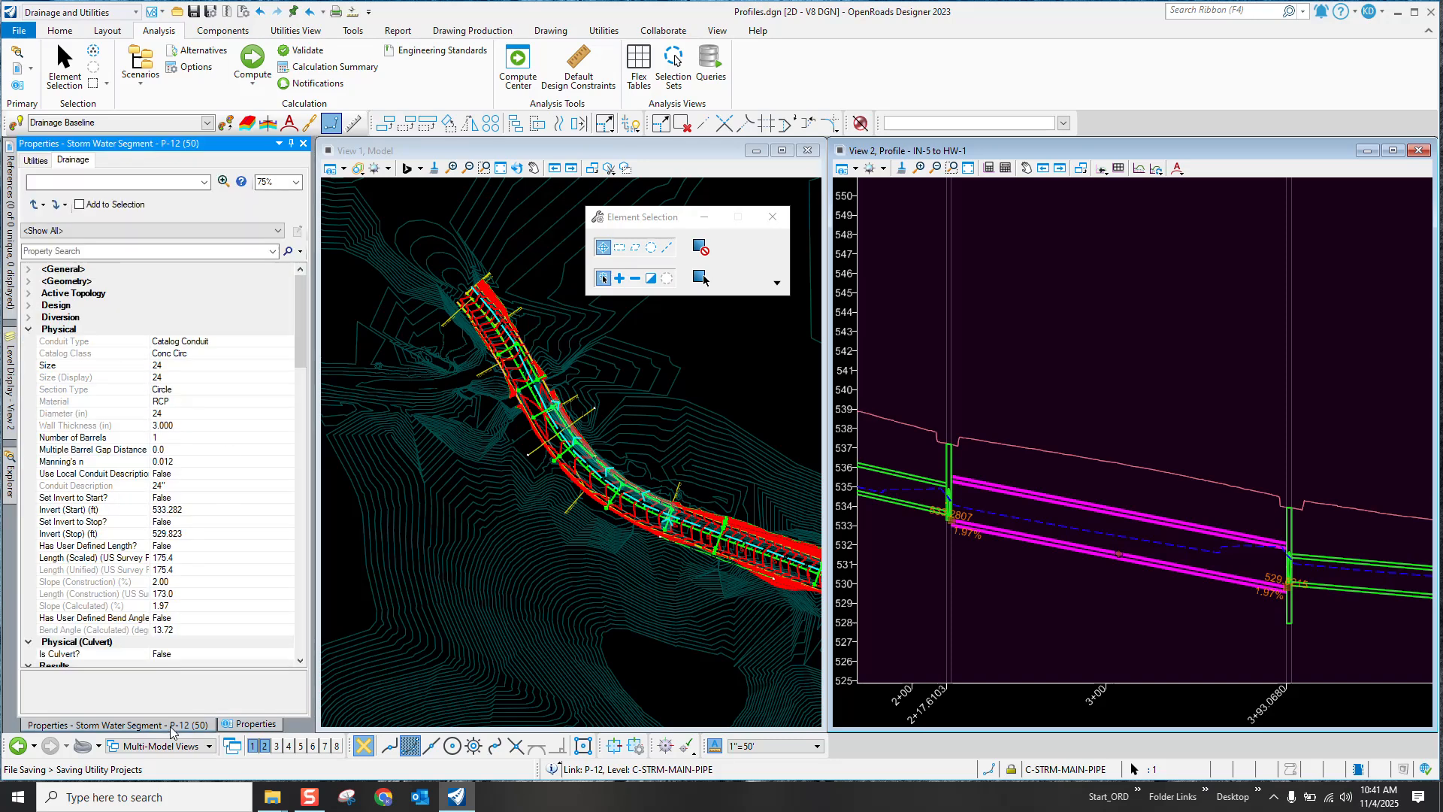
{"action": "left_click", "coordinate": [1090, 601]}
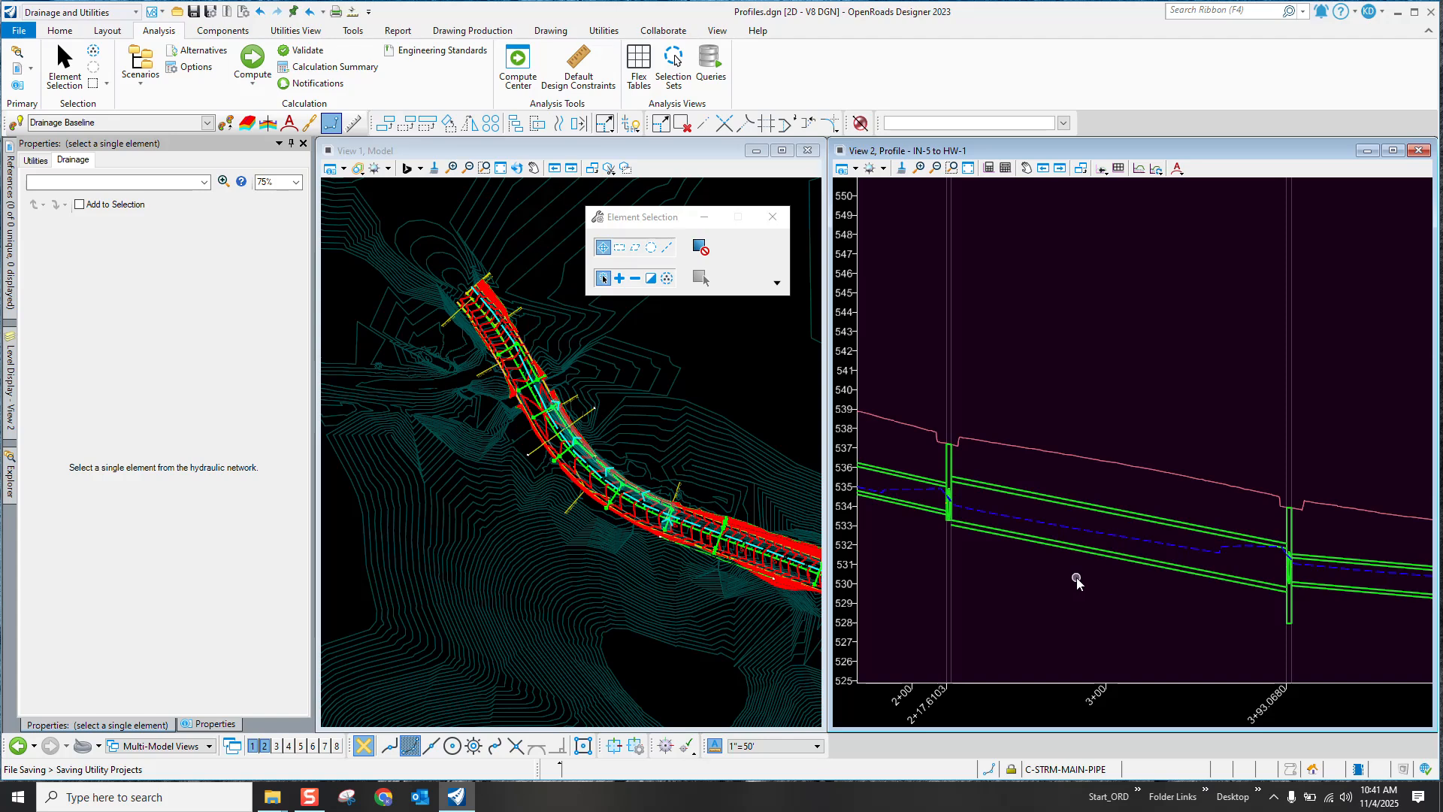
Step: Inspect the structure at station 3+93 in the profile and review the Show Connected Conduits In Profile preference in the civil view options
{"action": "scroll", "coordinate": [1418, 619], "scroll_direction": "up", "scroll_amount": 4}
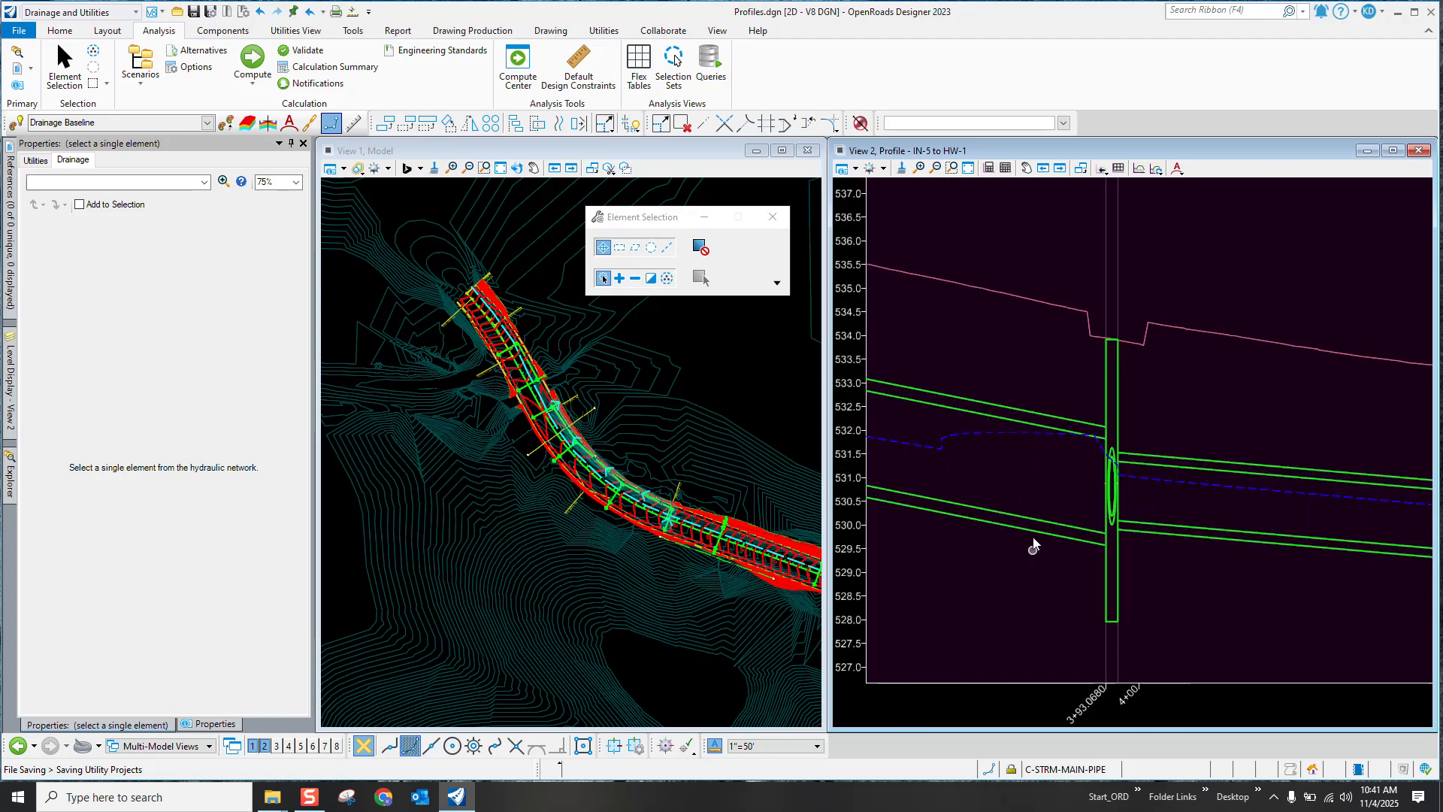
{"action": "scroll", "coordinate": [1129, 570], "scroll_direction": "up", "scroll_amount": 2}
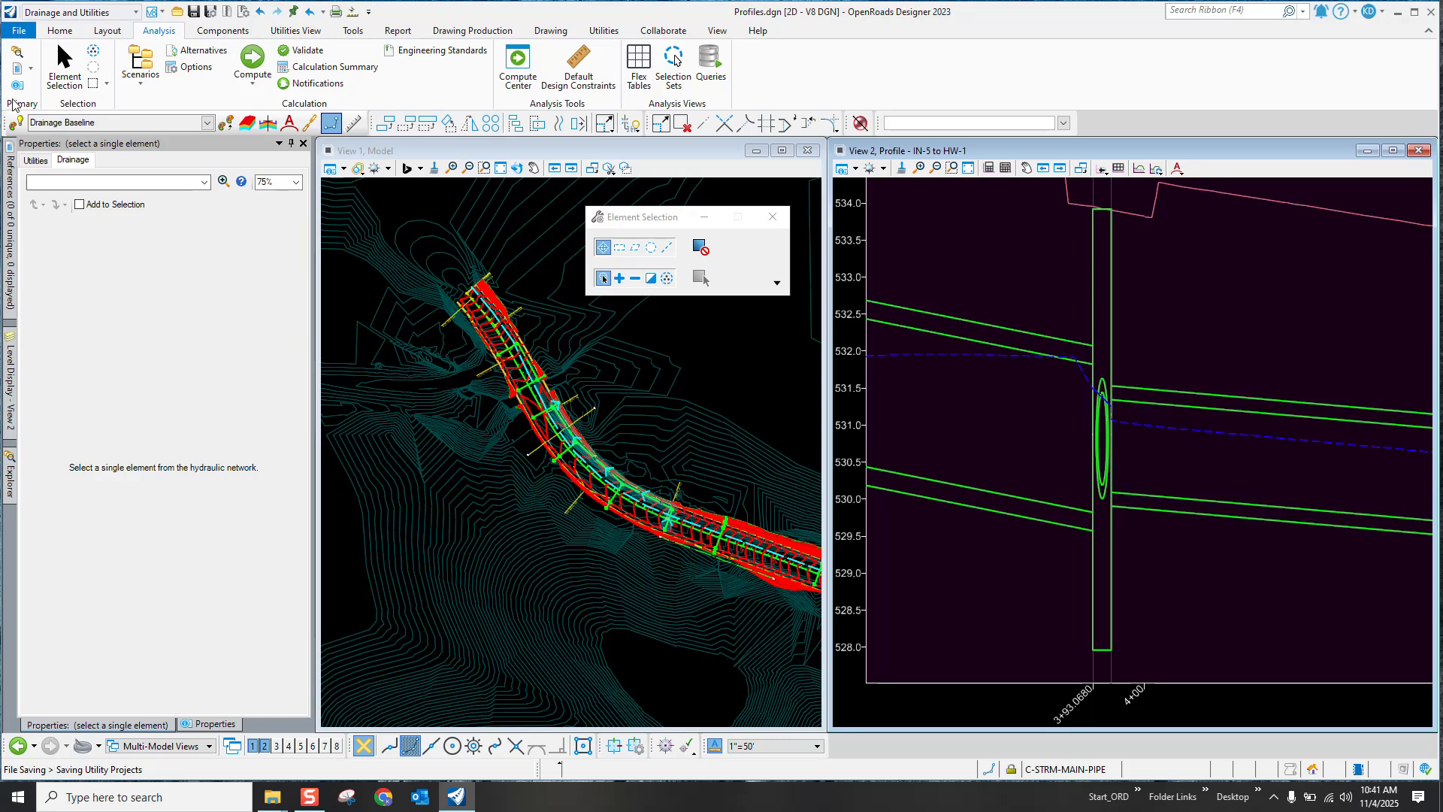
{"action": "left_click", "coordinate": [18, 30]}
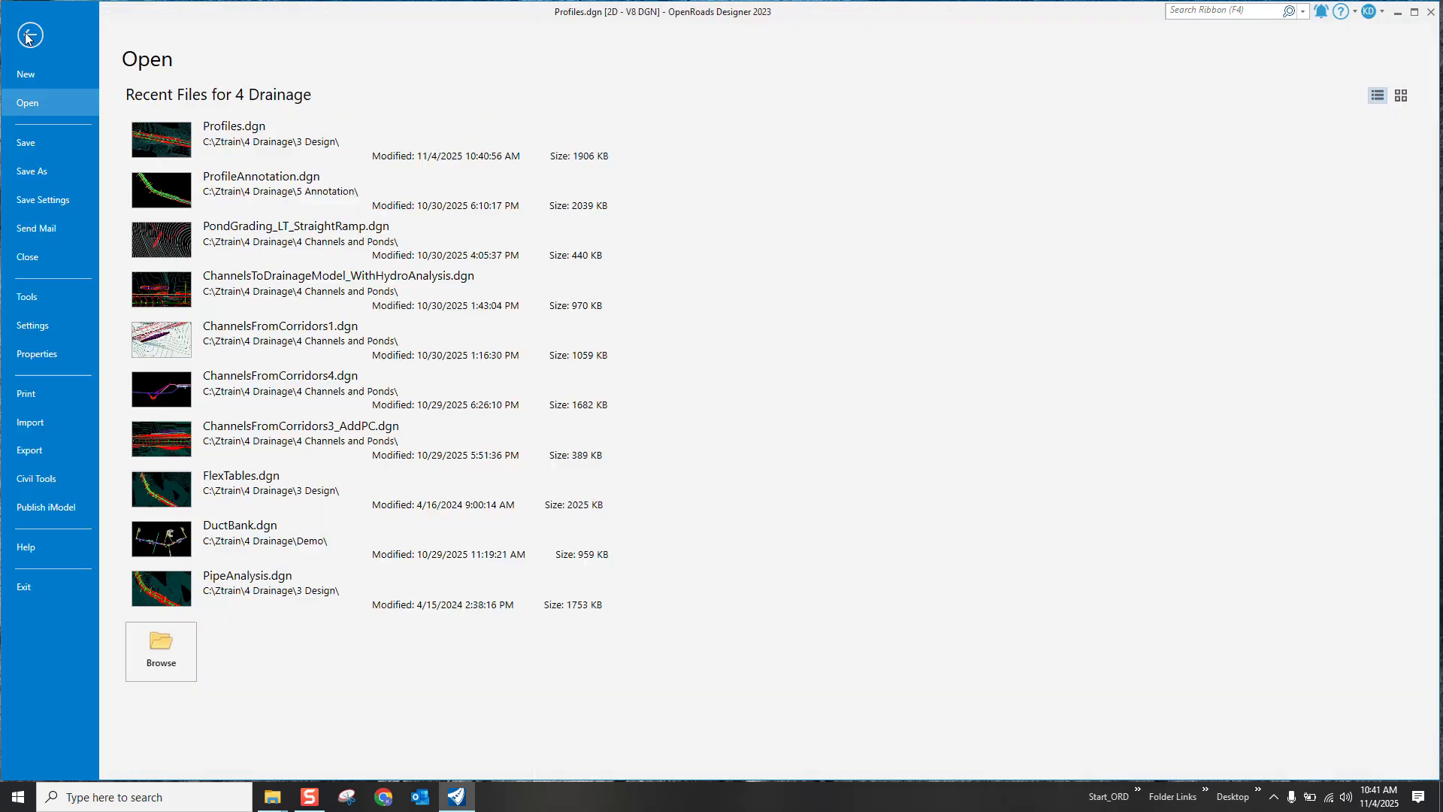
{"action": "left_click", "coordinate": [42, 331]}
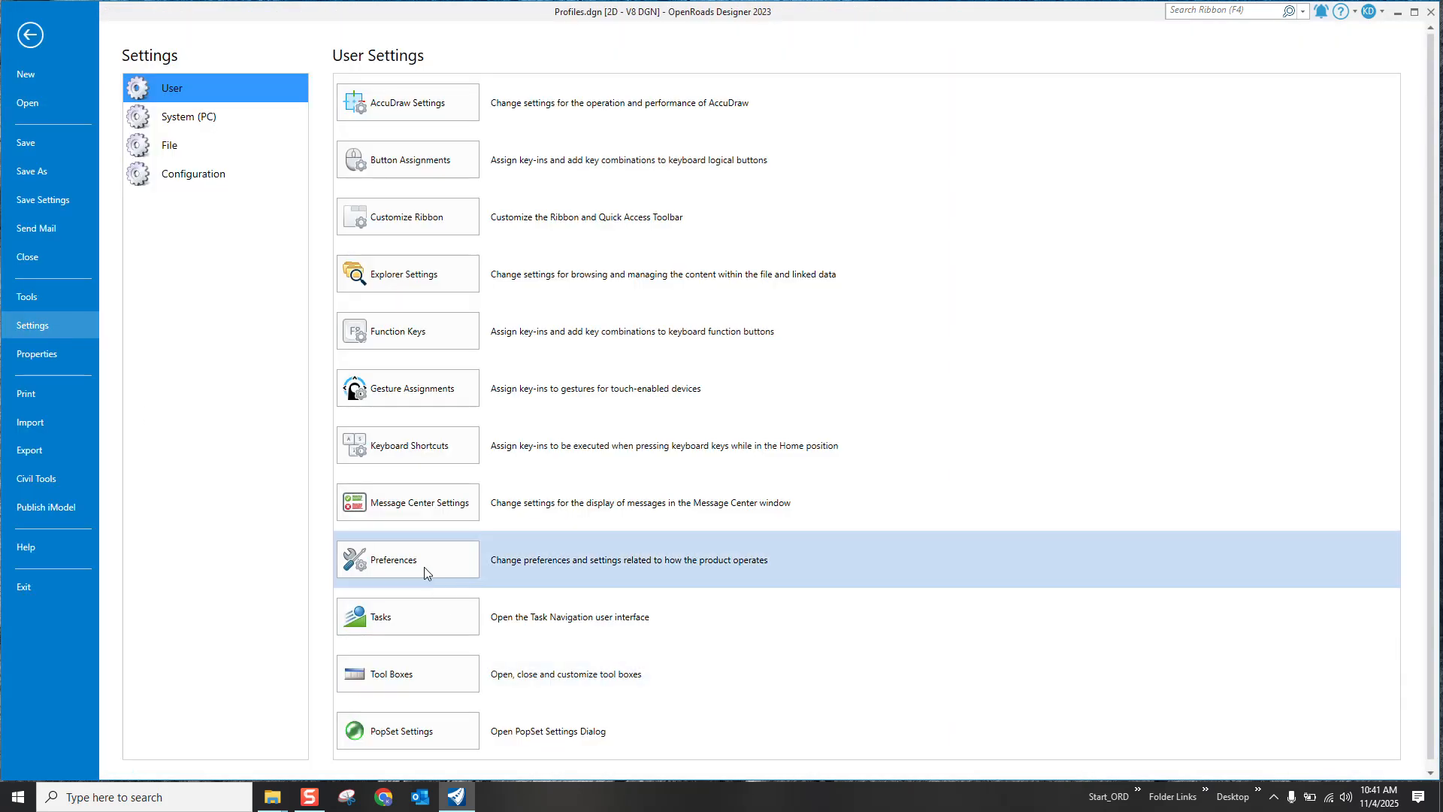
{"action": "left_click", "coordinate": [424, 567]}
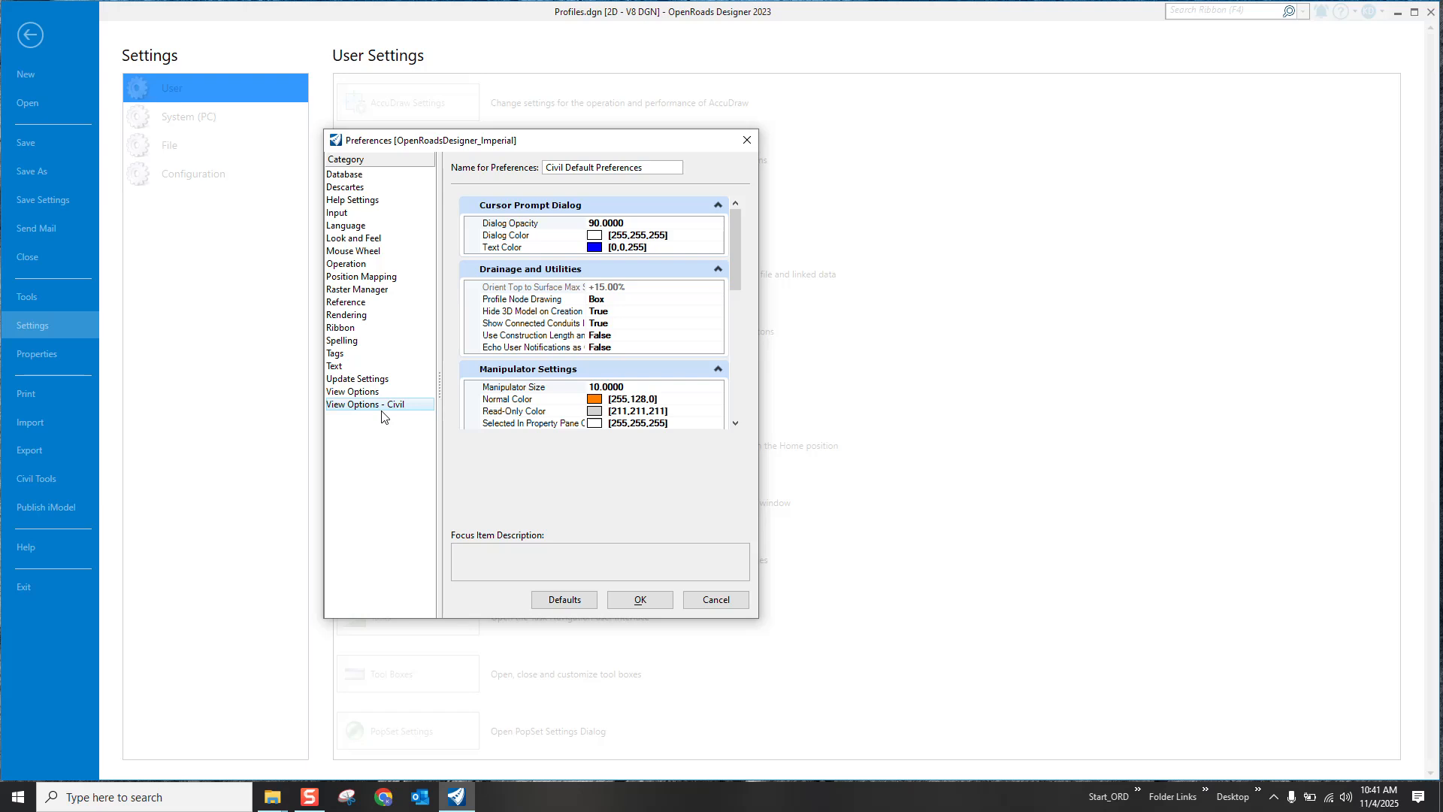
{"action": "left_click", "coordinate": [584, 314]}
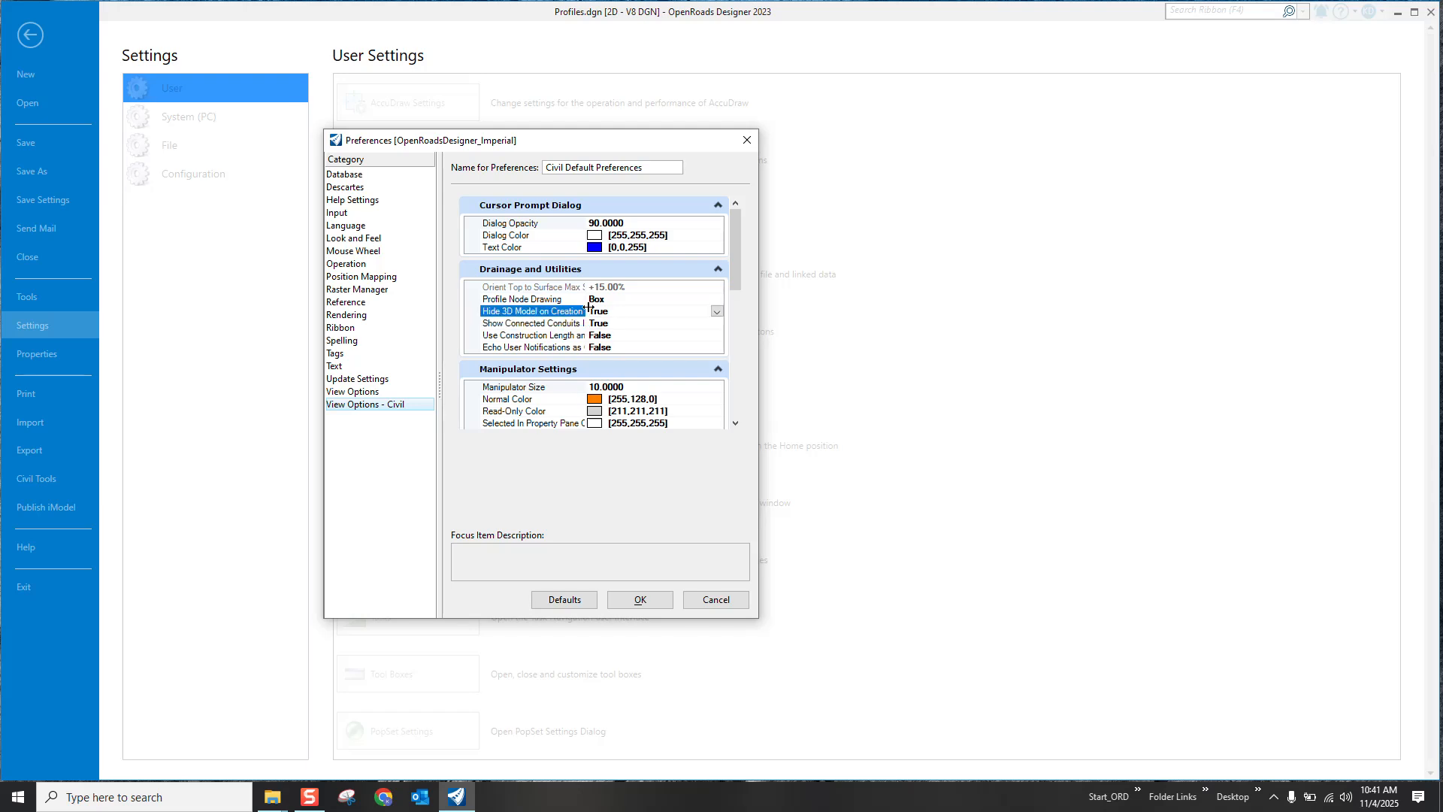
{"action": "left_click_drag", "start_coordinate": [584, 314], "coordinate": [625, 337]}
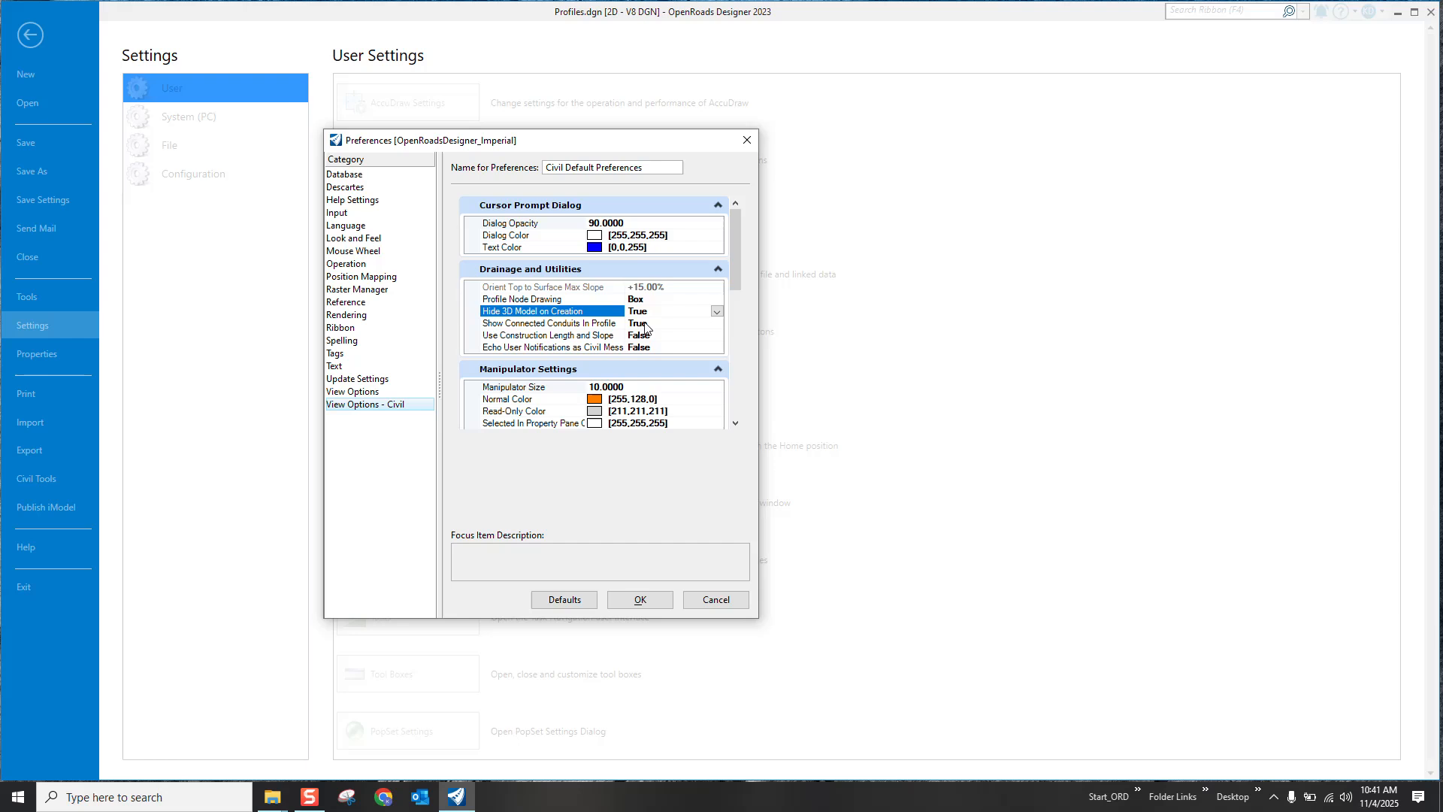
{"action": "left_click", "coordinate": [640, 599]}
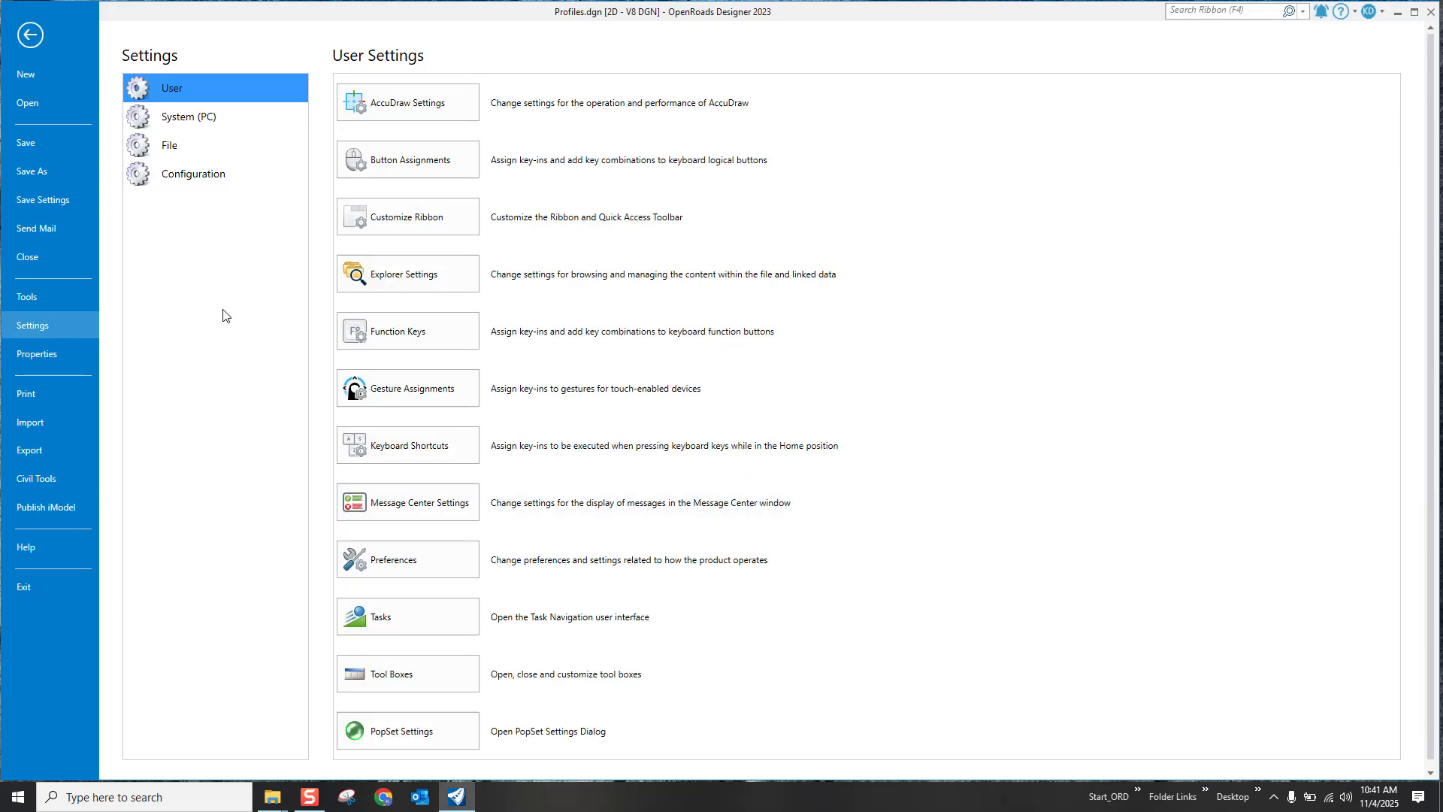
{"action": "left_click", "coordinate": [32, 37]}
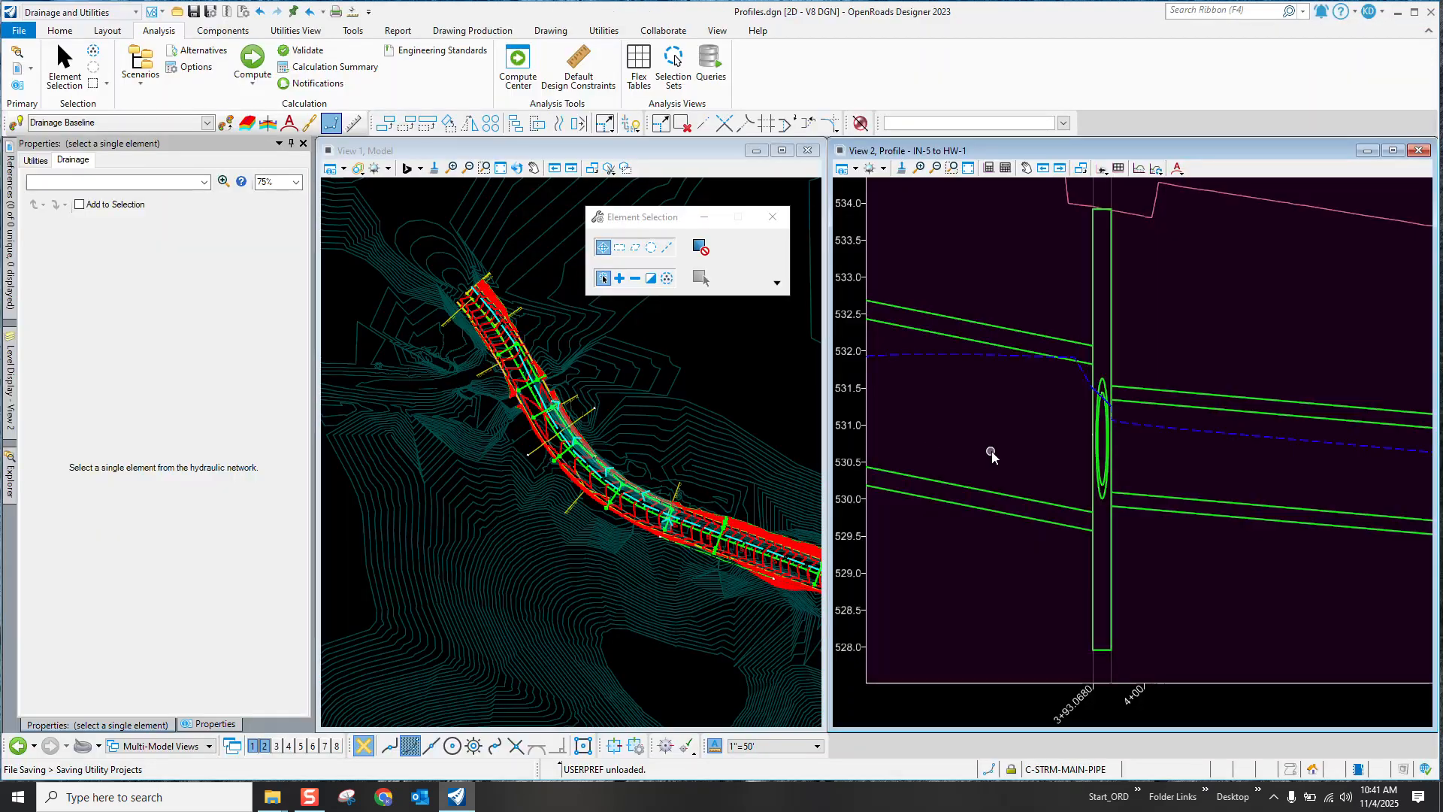
Step: Examine outgoing pipe P-15 and connected cross pipe P-14 at the structure at station 3+93, then clear the selection
{"action": "left_click", "coordinate": [1140, 511]}
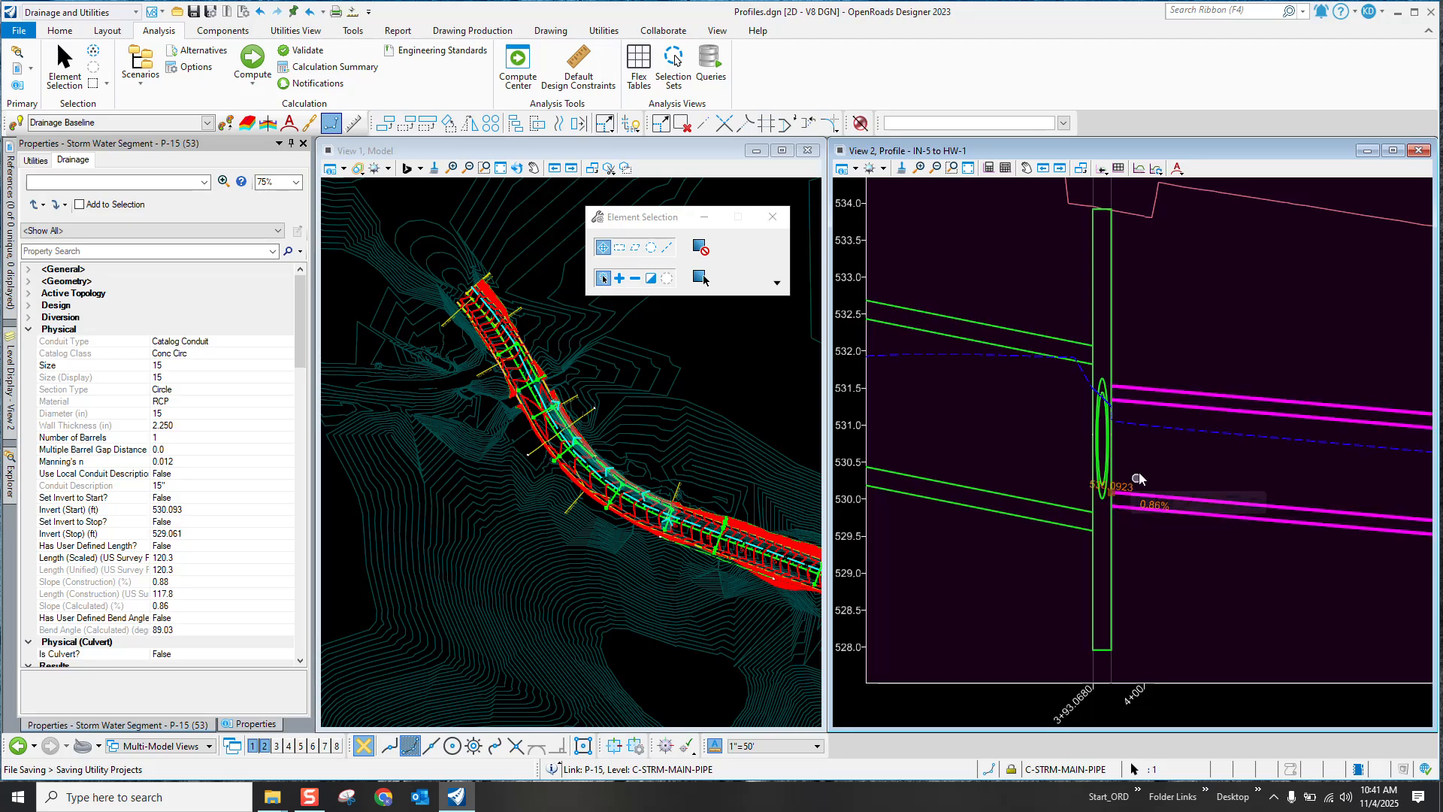
{"action": "left_click", "coordinate": [1136, 478]}
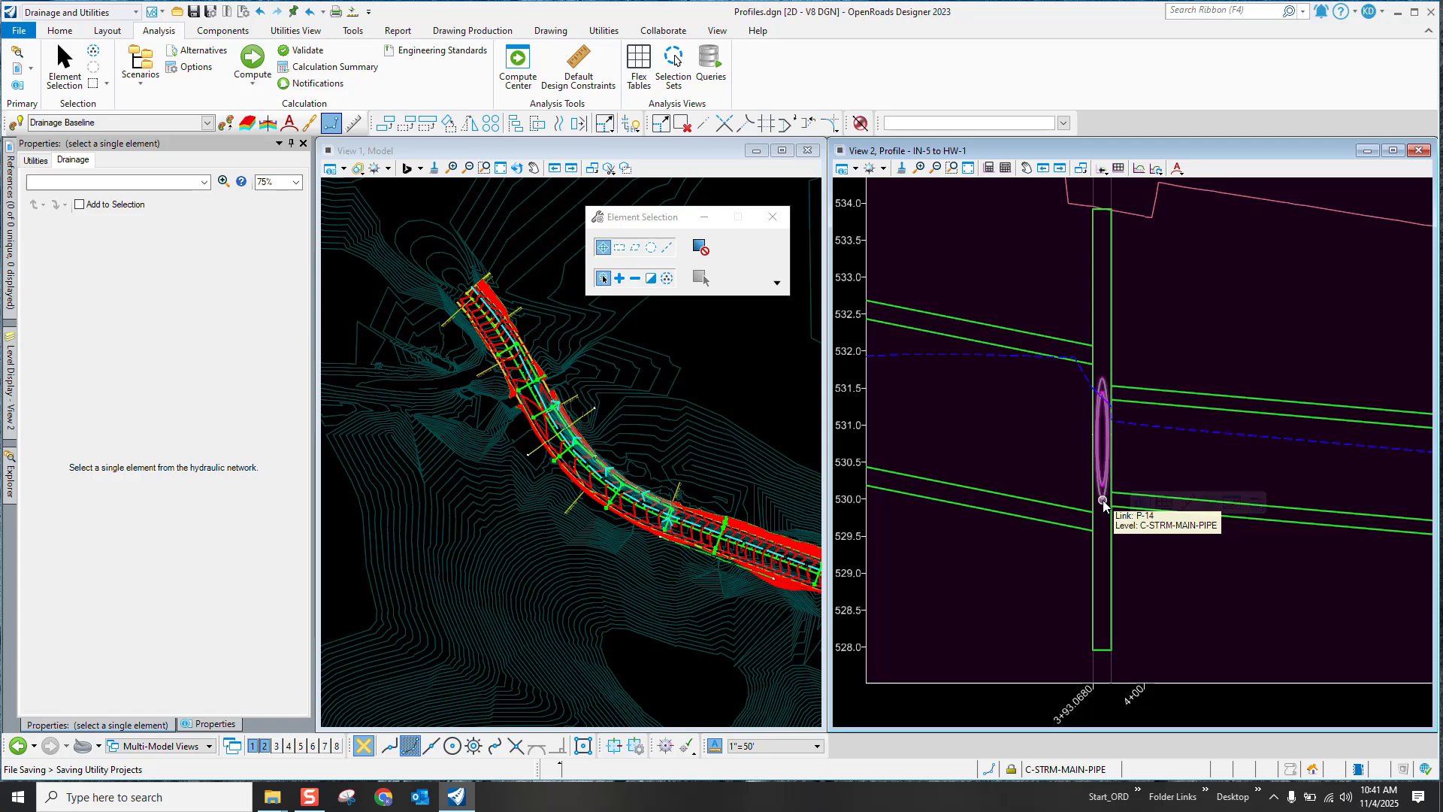
{"action": "left_click", "coordinate": [1103, 499]}
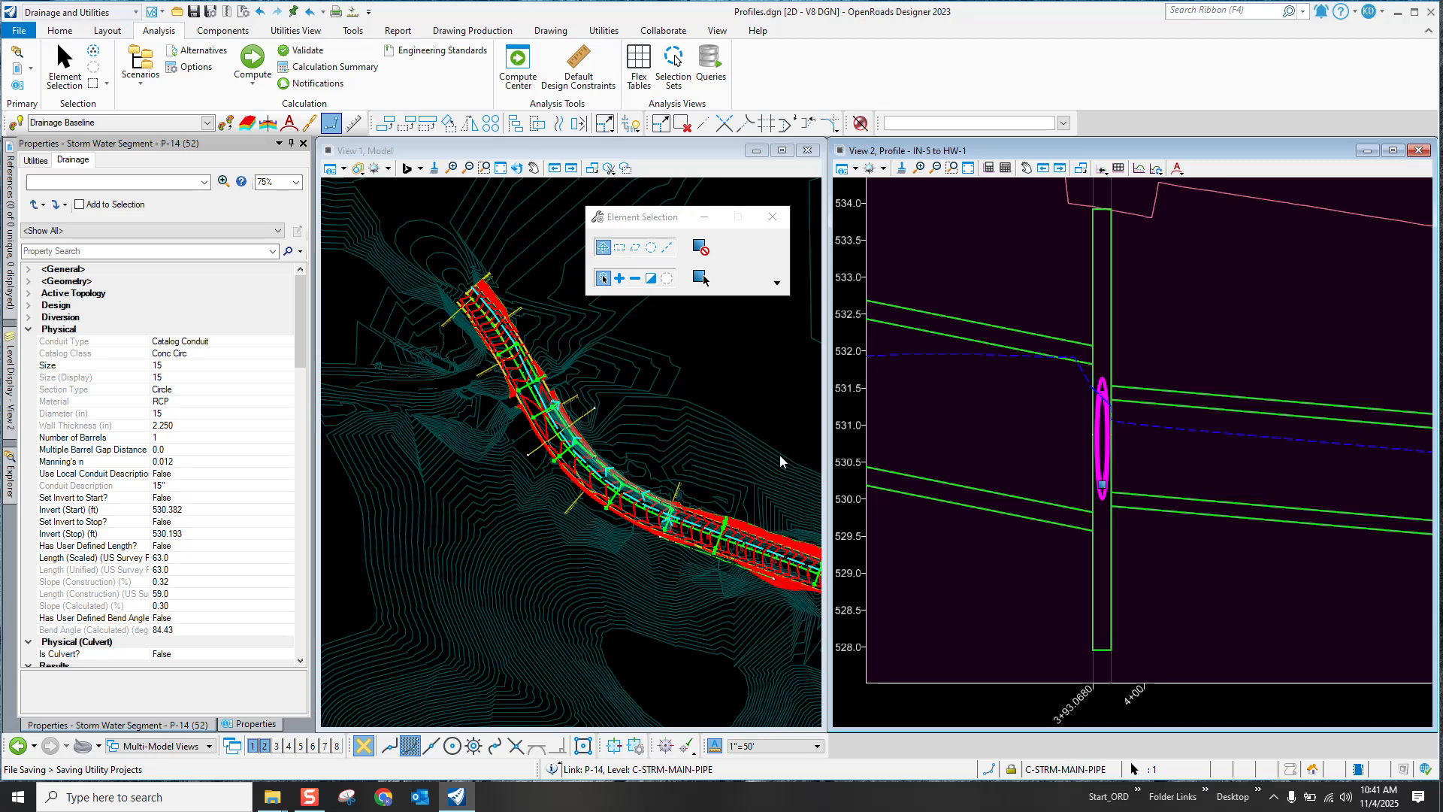
{"action": "left_click", "coordinate": [1192, 485]}
Step: Set the size of pipe P-12 to 15
{"action": "scroll", "coordinate": [1183, 489], "scroll_direction": "down", "scroll_amount": 5}
{"action": "scroll", "coordinate": [1252, 475], "scroll_direction": "down", "scroll_amount": 1}
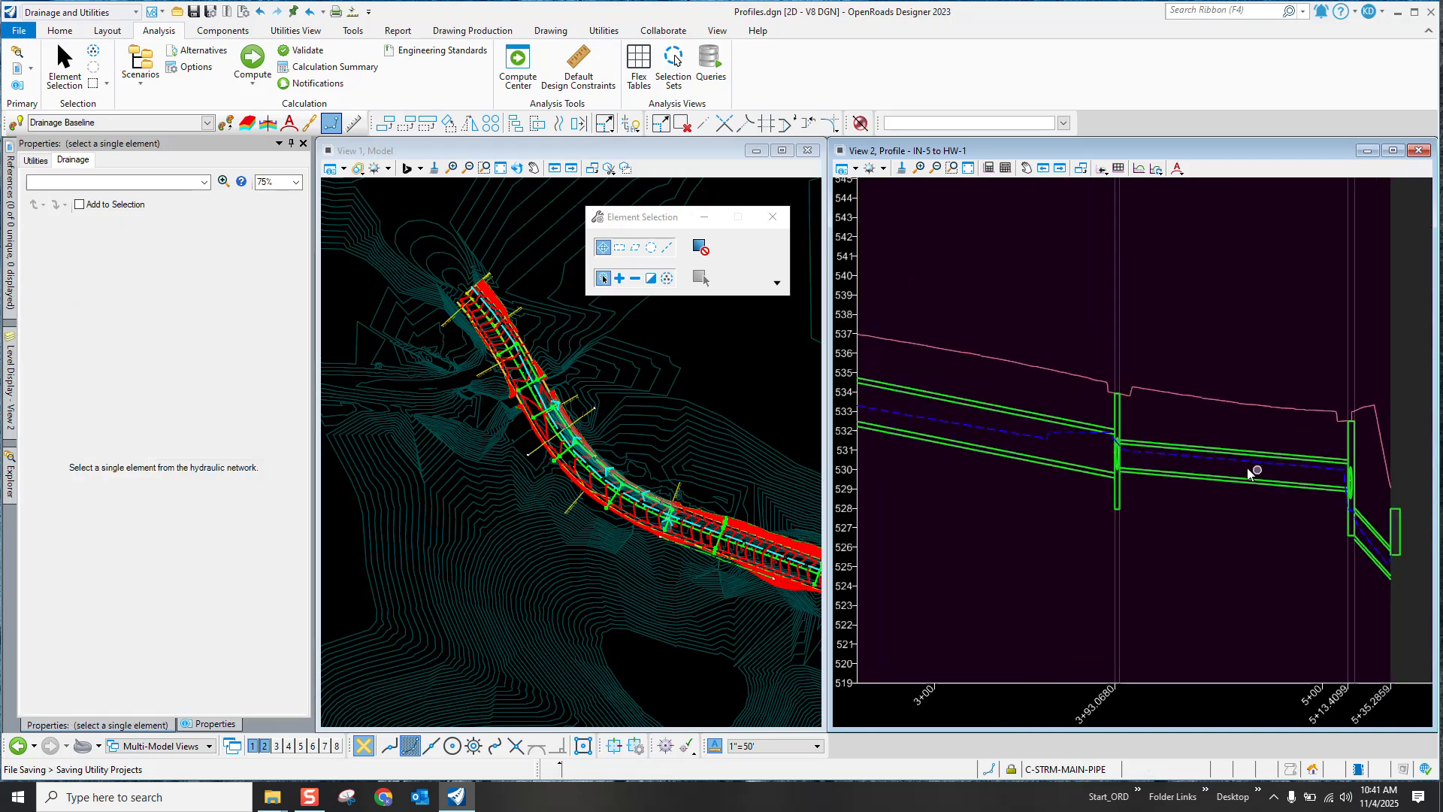
{"action": "left_click", "coordinate": [1075, 465]}
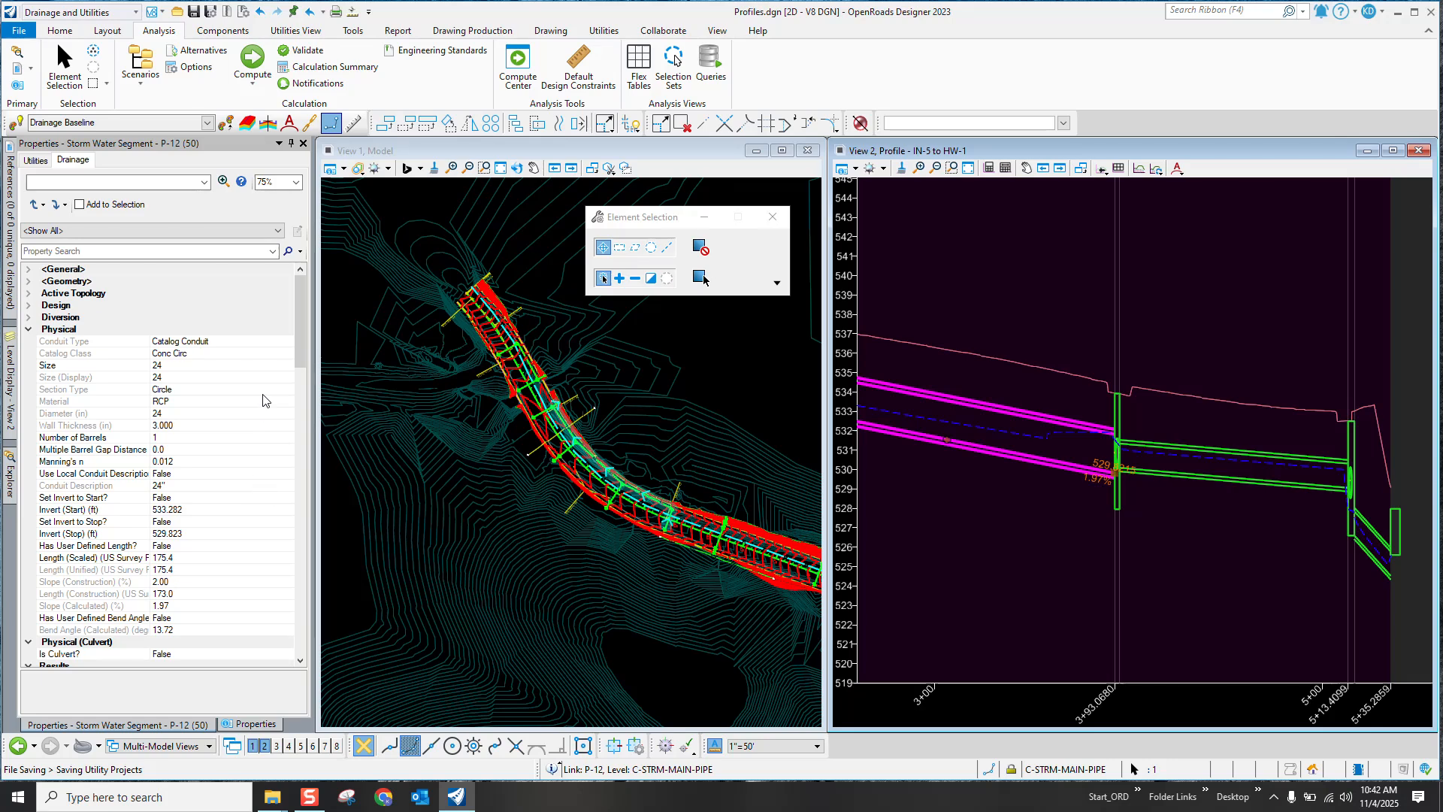
{"action": "left_click", "coordinate": [281, 368]}
{"action": "left_click", "coordinate": [287, 365]}
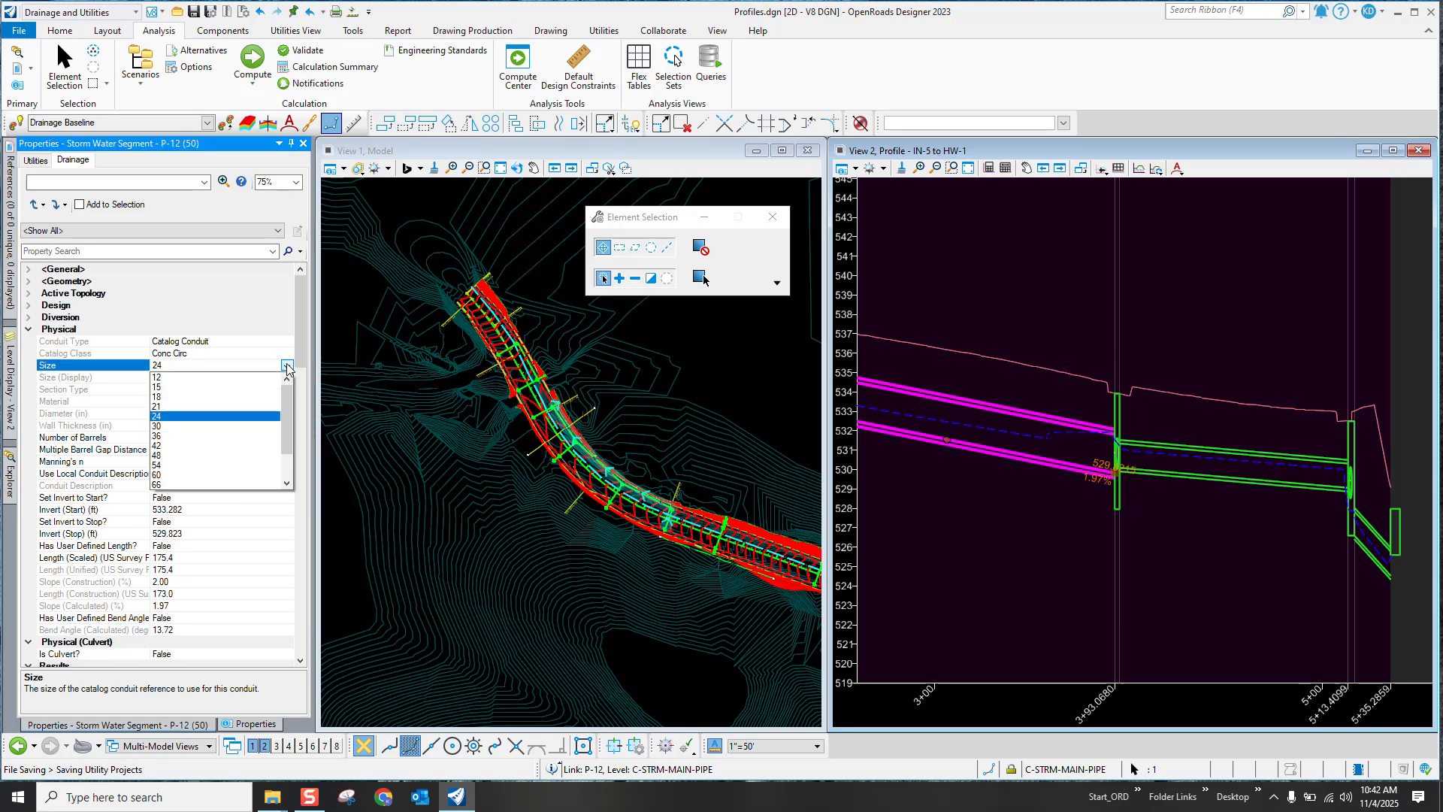
{"action": "left_click", "coordinate": [183, 387]}
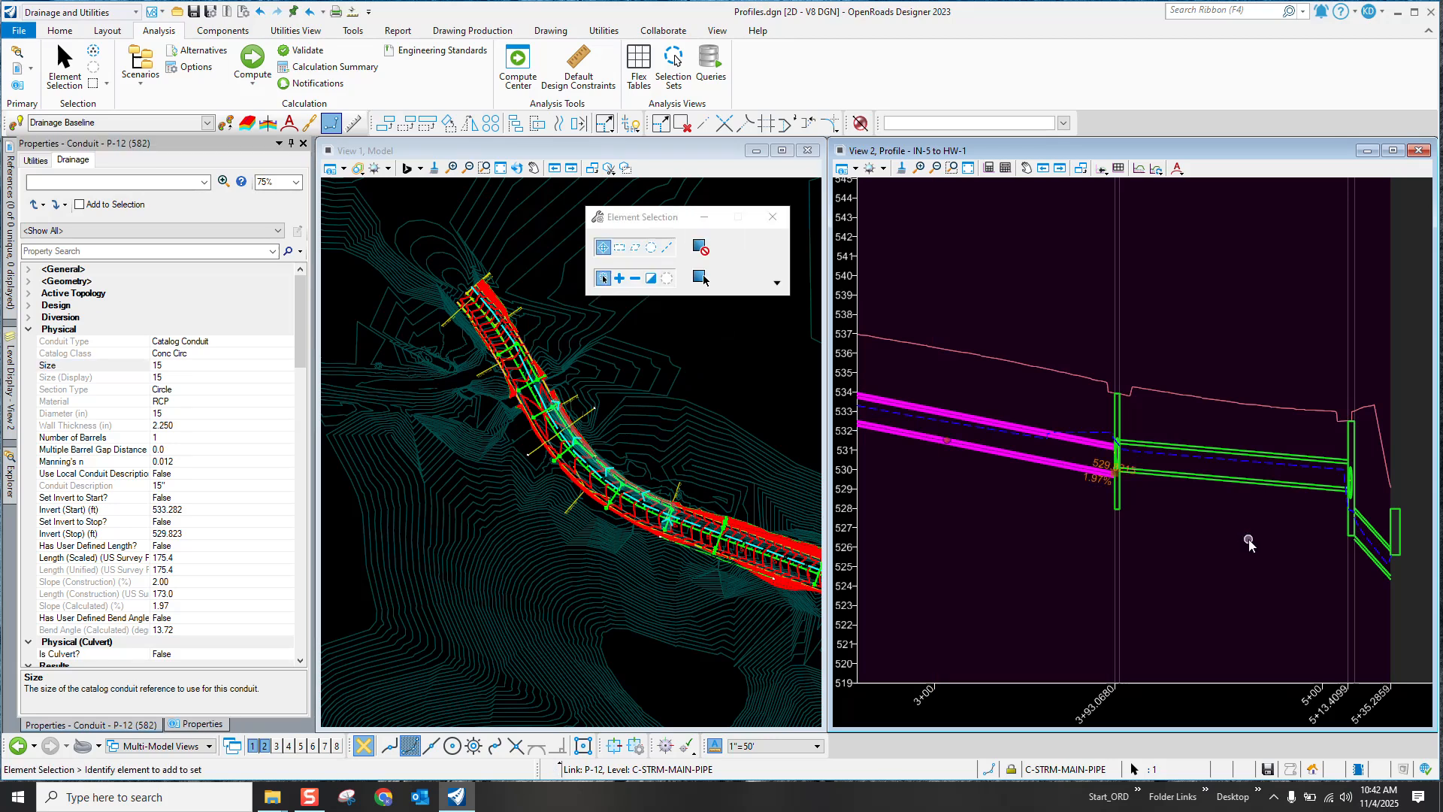
Step: Lower pipe P-15 between stations 3+93 and 5+13 in the profile to a start invert of about 529.20 ft
{"action": "left_click", "coordinate": [1260, 480]}
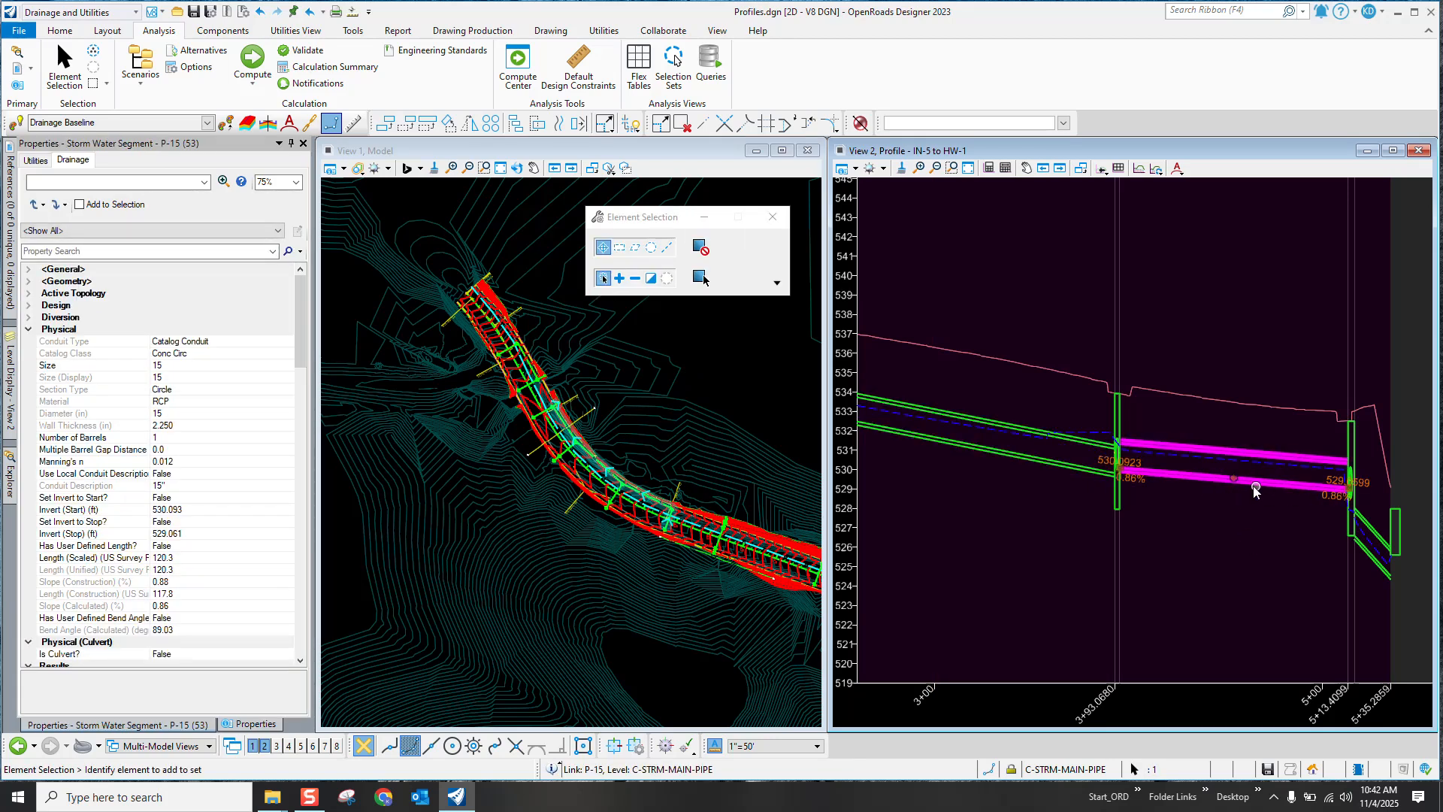
{"action": "left_click_drag", "start_coordinate": [1237, 480], "coordinate": [1235, 487]}
{"action": "right_click", "coordinate": [1233, 495]}
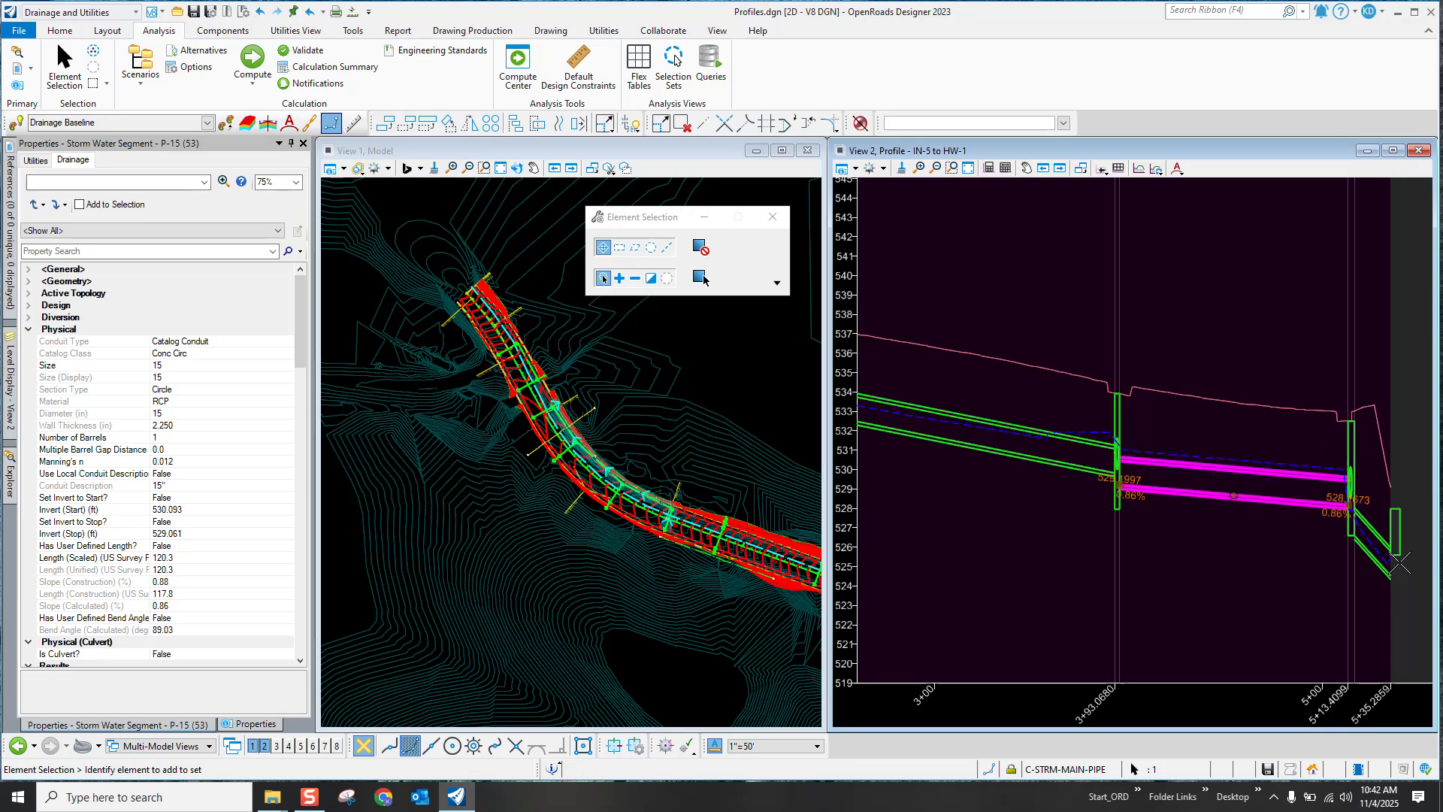
Step: Set the slope at the upstream end of outfall pipe P-17 to .5% in the profile
{"action": "scroll", "coordinate": [1395, 561], "scroll_direction": "up", "scroll_amount": 2}
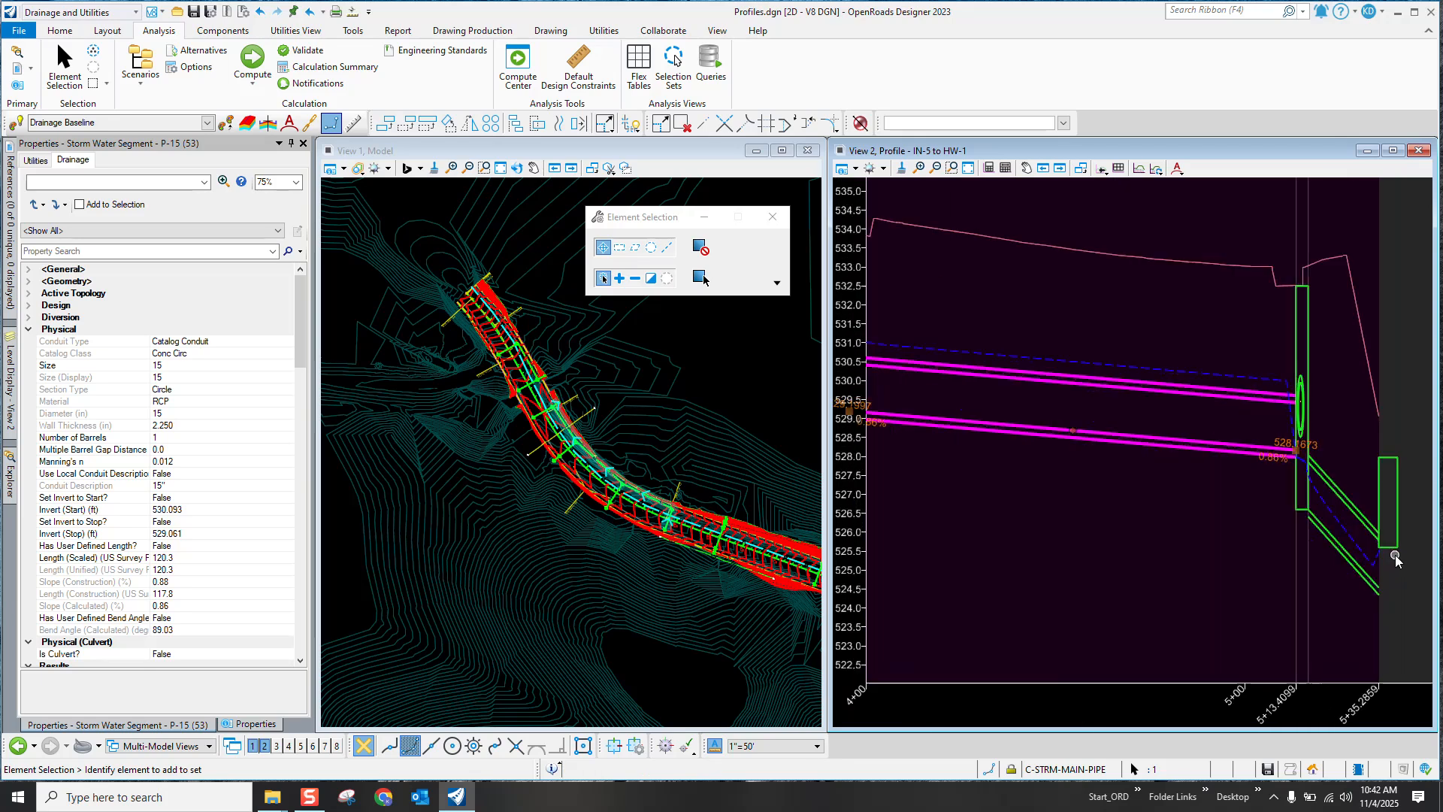
{"action": "left_click", "coordinate": [1323, 524]}
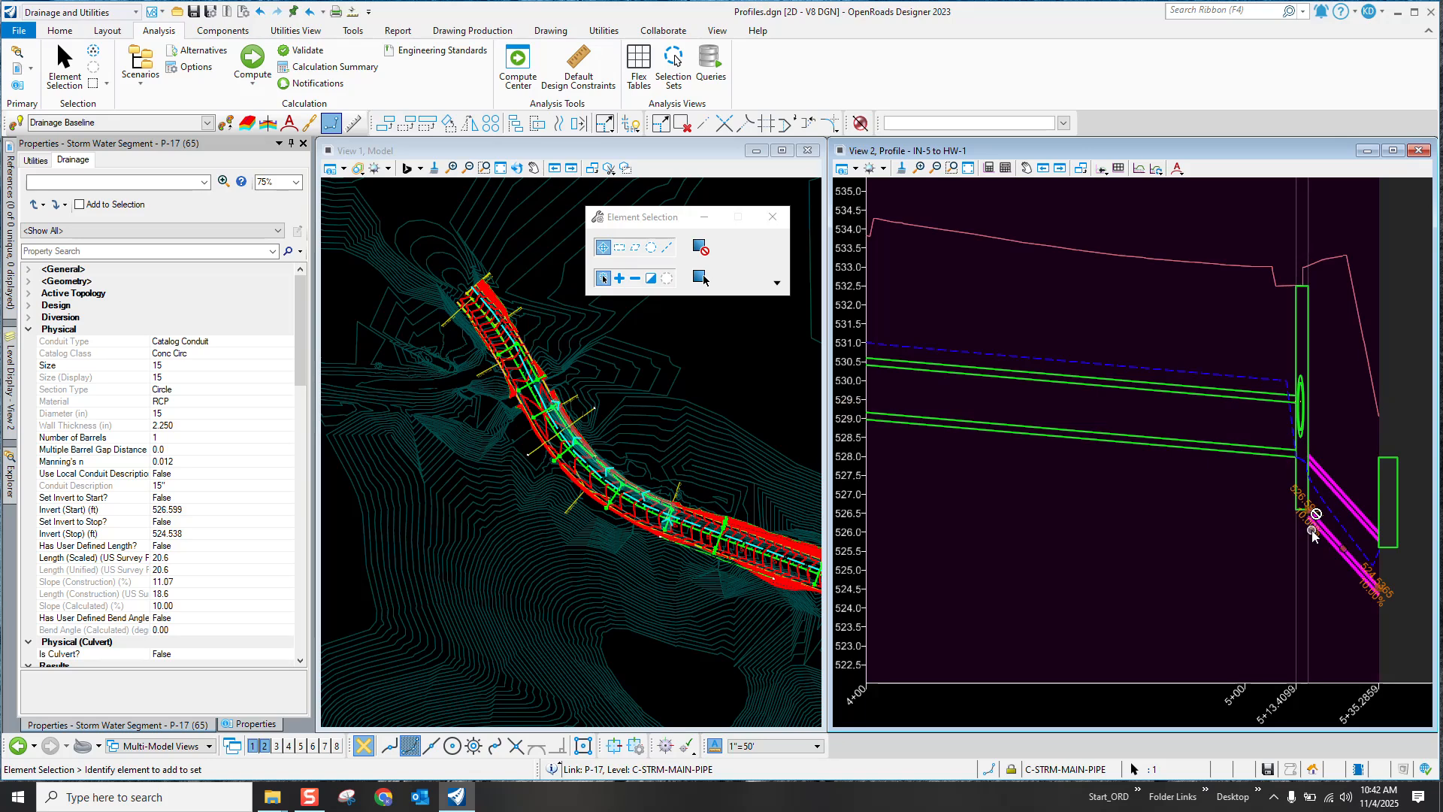
{"action": "scroll", "coordinate": [1315, 532], "scroll_direction": "up", "scroll_amount": 2}
{"action": "left_click", "coordinate": [1307, 505]}
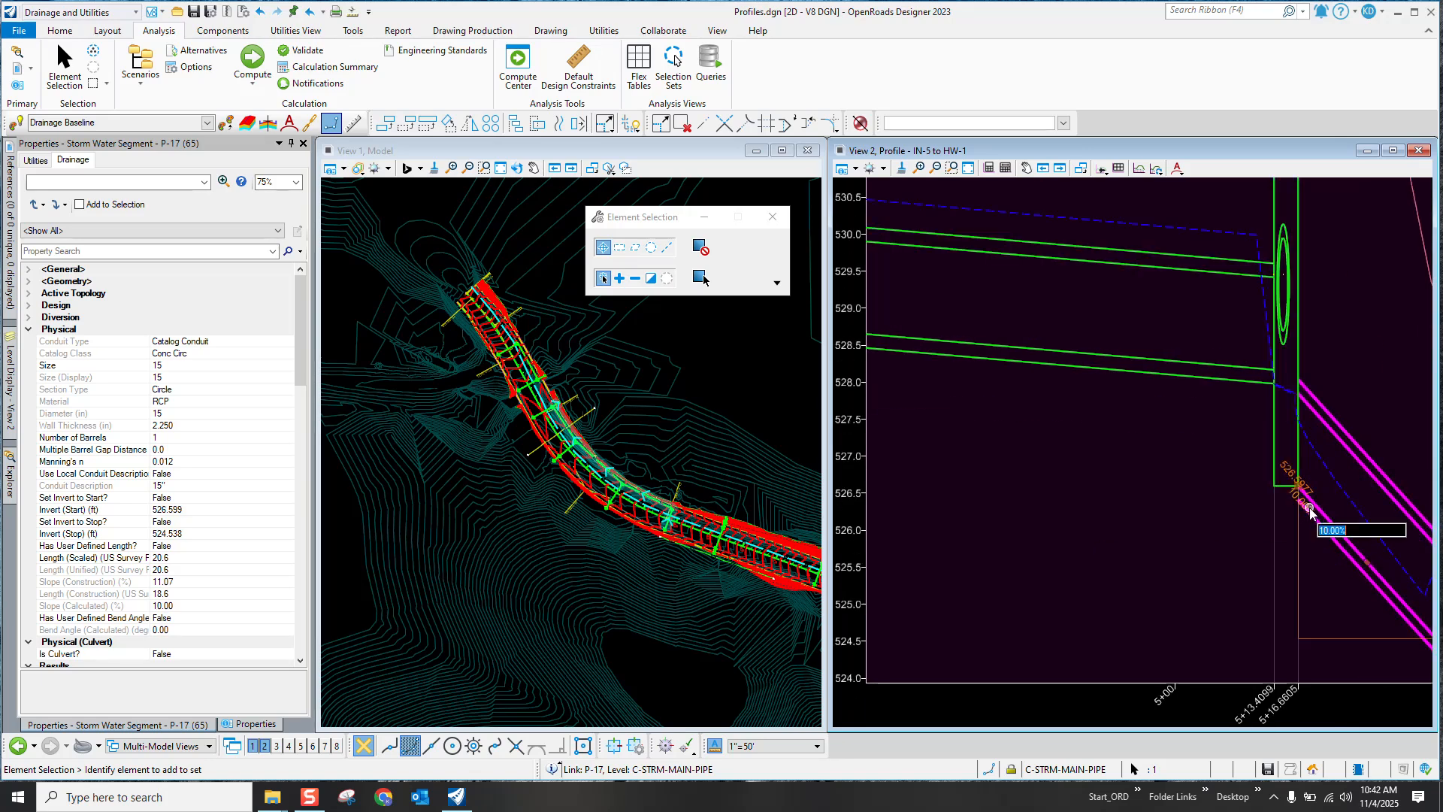
{"action": "key", "text": "BackSpace"}
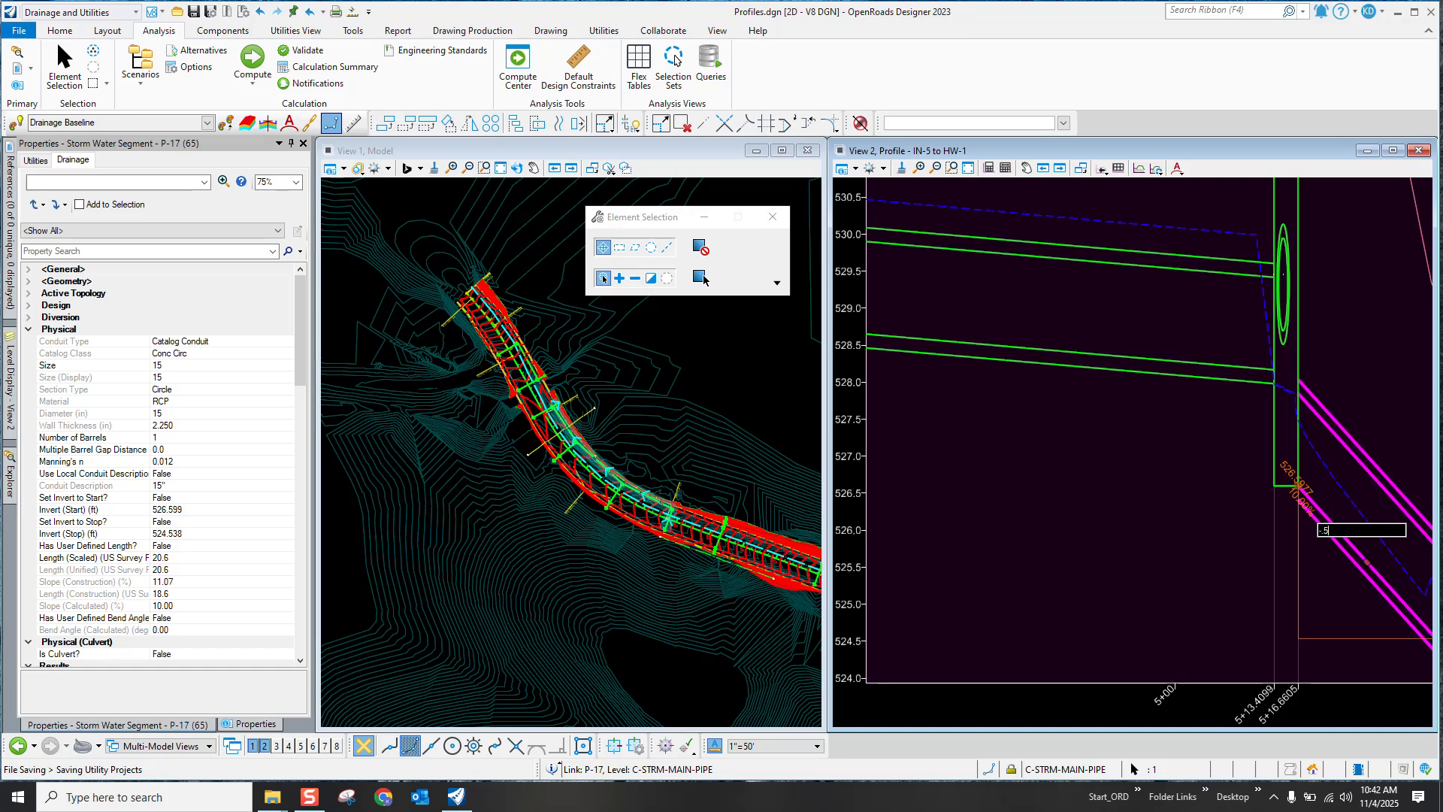
{"action": "key", "text": "Return"}
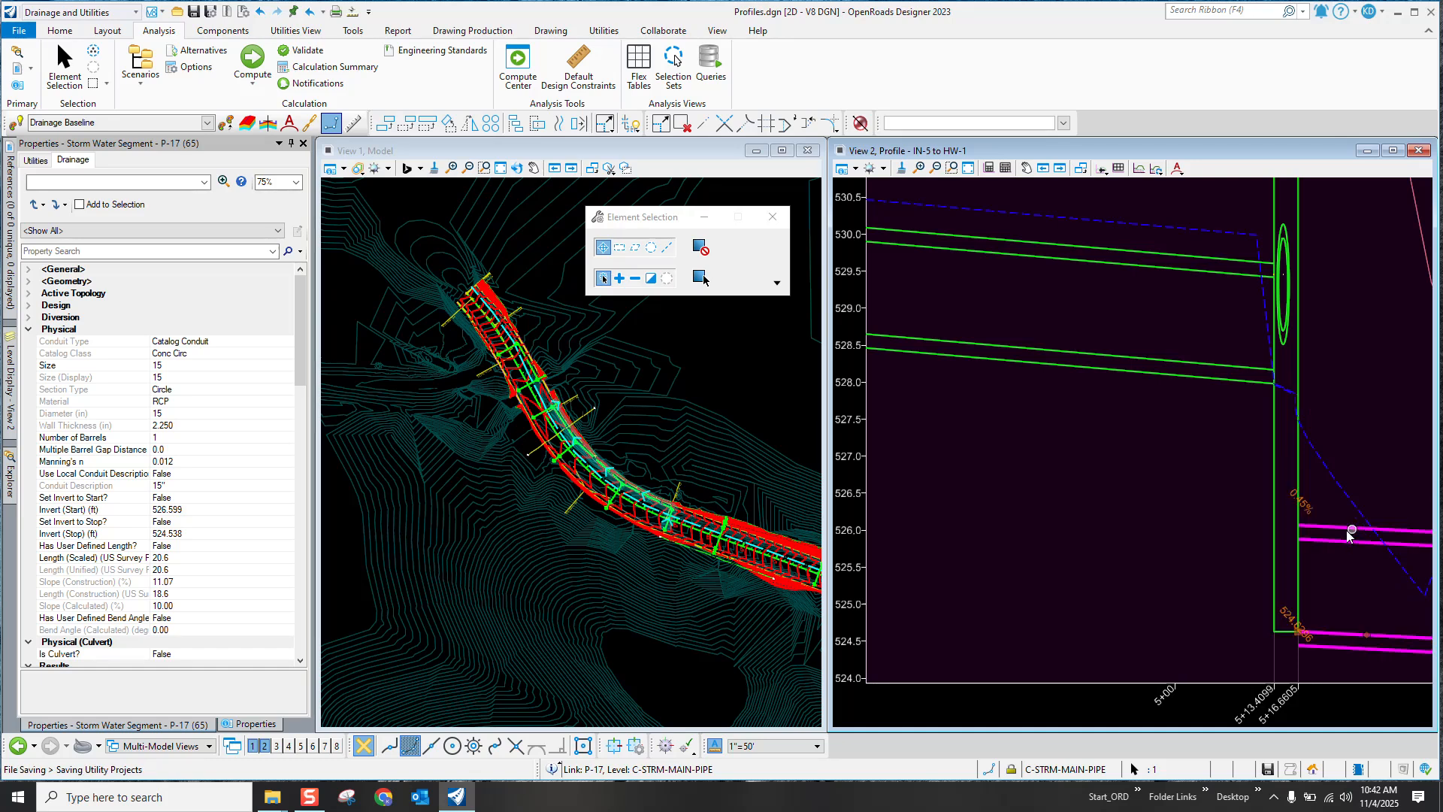
Step: Check pipe P-15 and raise the bottom of the inlet at station 3+93 to the pipe's start invert, about 529.20 ft
{"action": "scroll", "coordinate": [1133, 492], "scroll_direction": "down", "scroll_amount": 1}
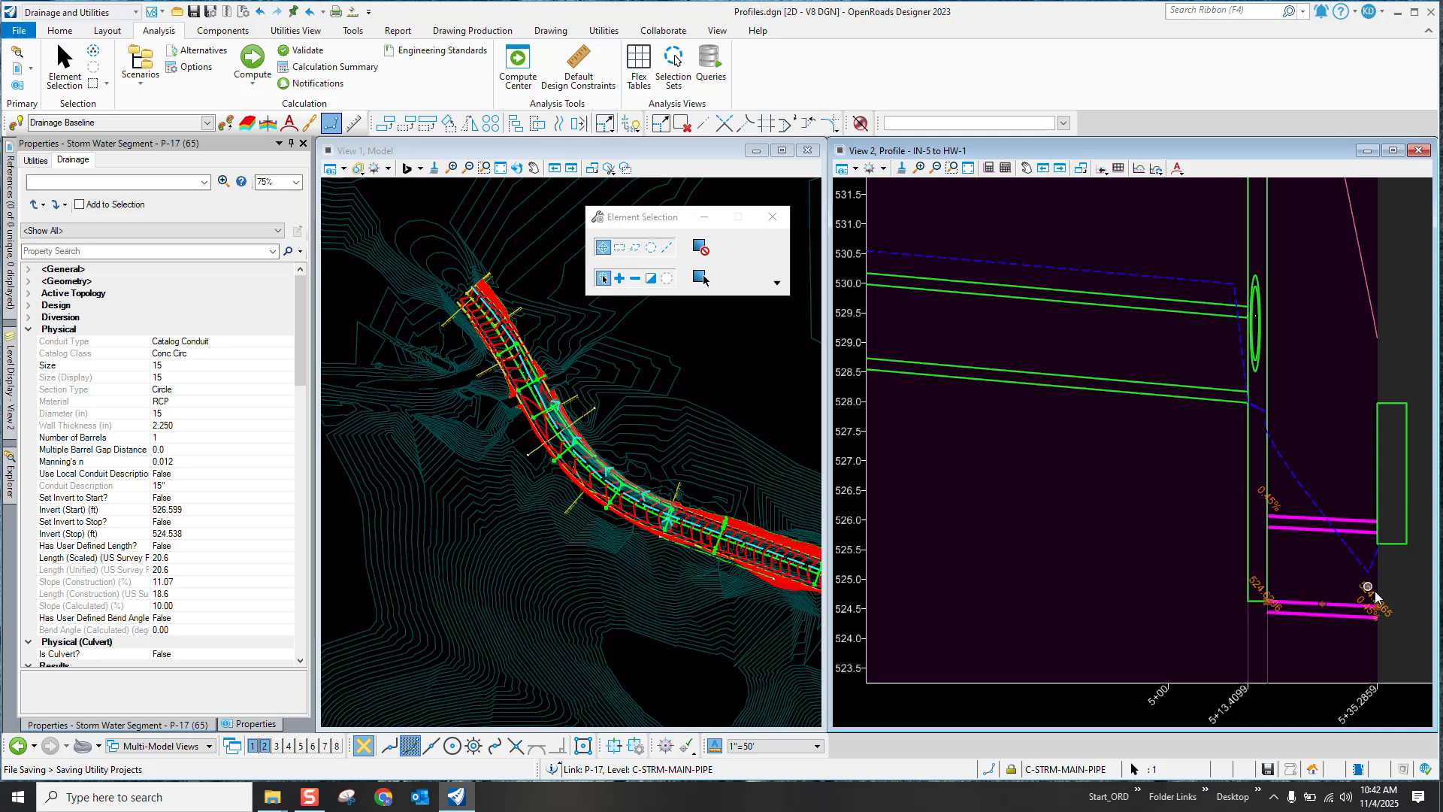
{"action": "scroll", "coordinate": [1376, 590], "scroll_direction": "down", "scroll_amount": 3}
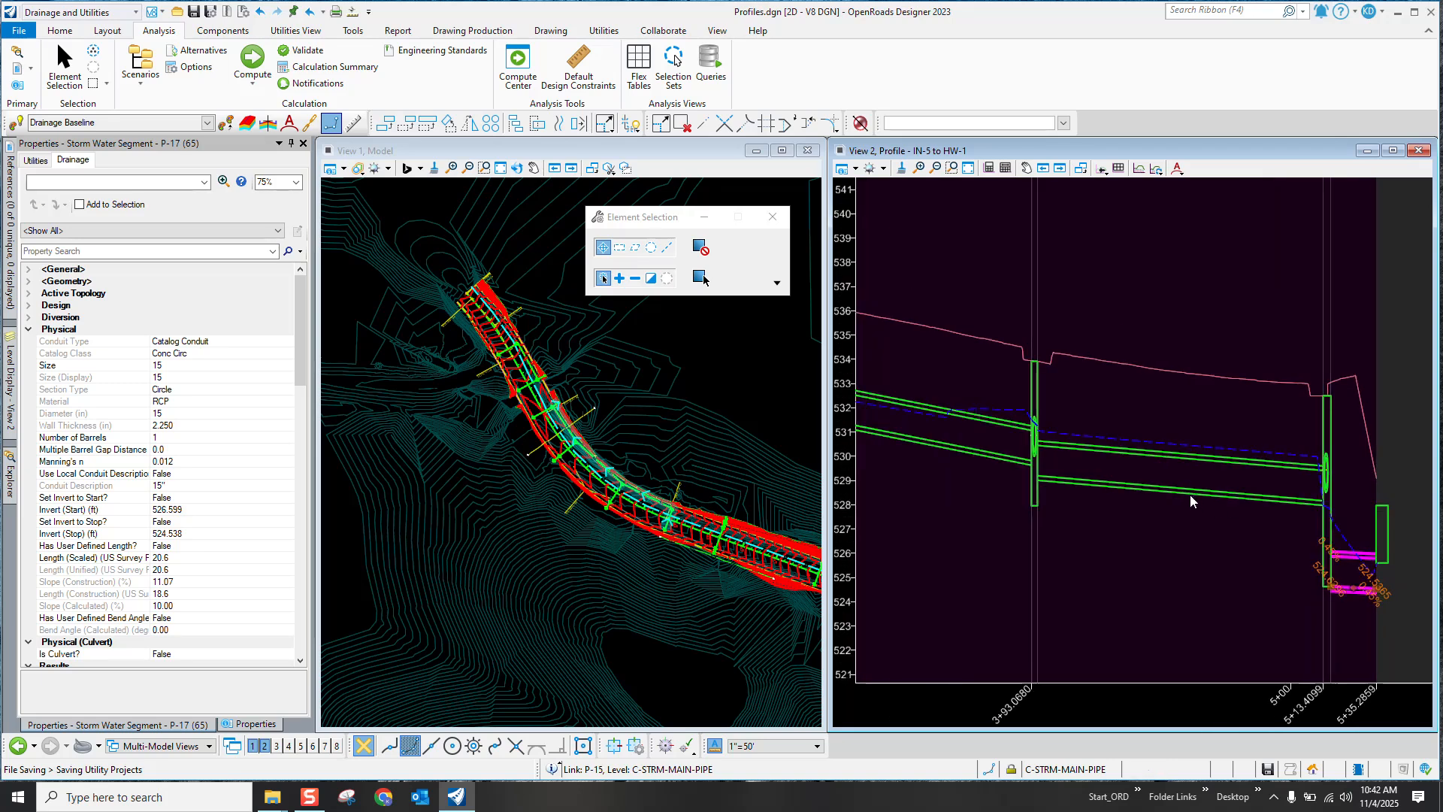
{"action": "left_click", "coordinate": [1191, 496]}
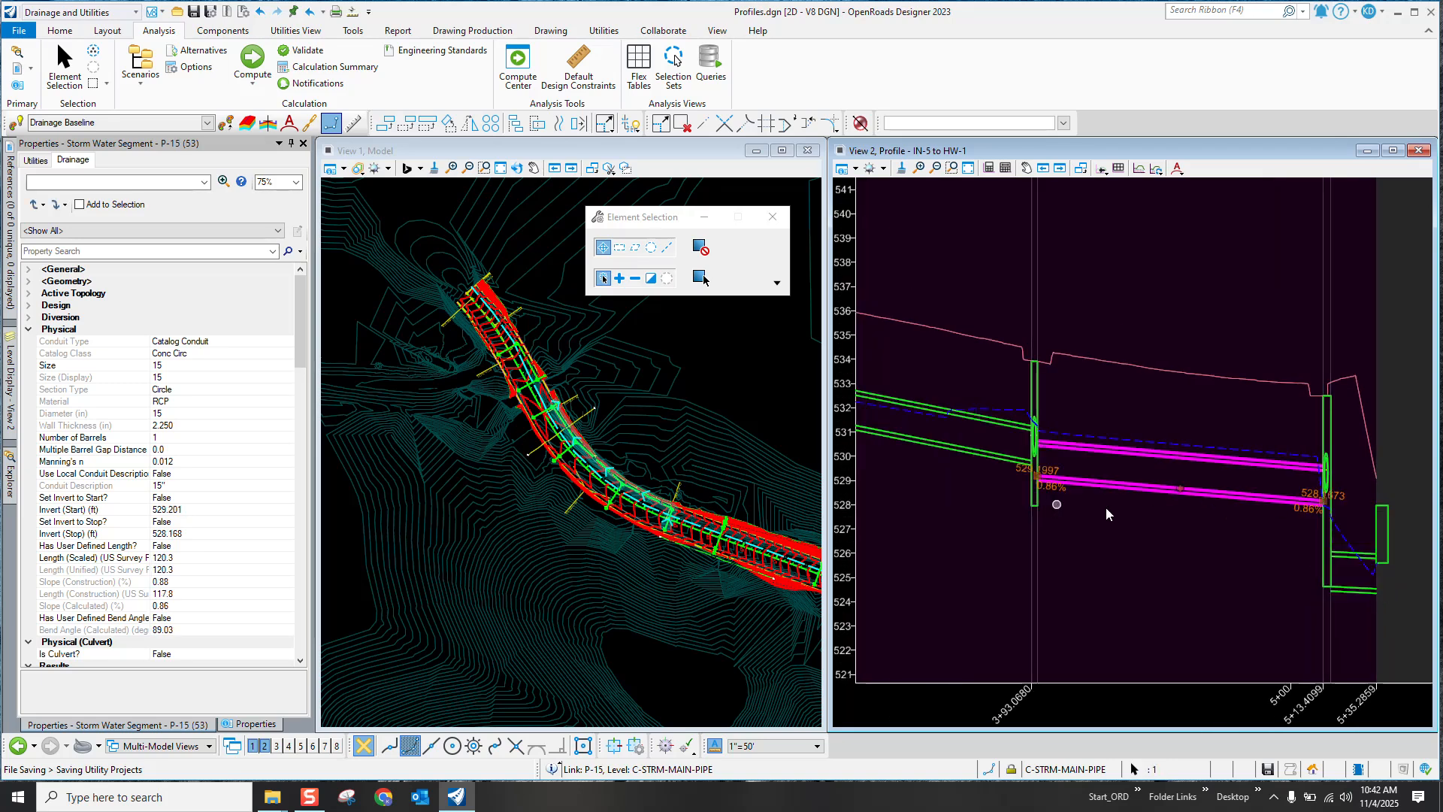
{"action": "scroll", "coordinate": [1299, 513], "scroll_direction": "up", "scroll_amount": 2}
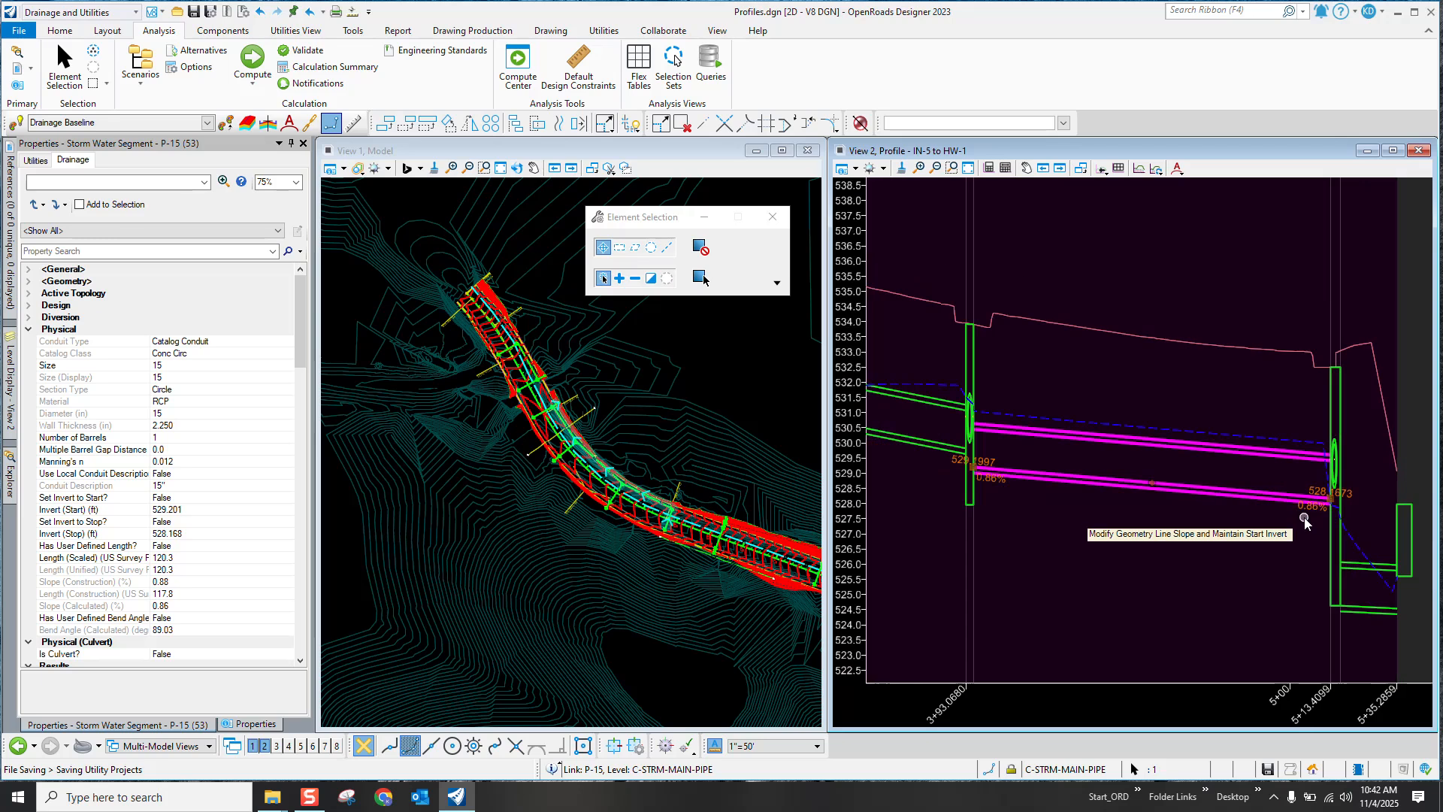
{"action": "scroll", "coordinate": [1305, 519], "scroll_direction": "down", "scroll_amount": 1}
{"action": "scroll", "coordinate": [1041, 496], "scroll_direction": "down", "scroll_amount": 1}
{"action": "scroll", "coordinate": [1023, 490], "scroll_direction": "up", "scroll_amount": 5}
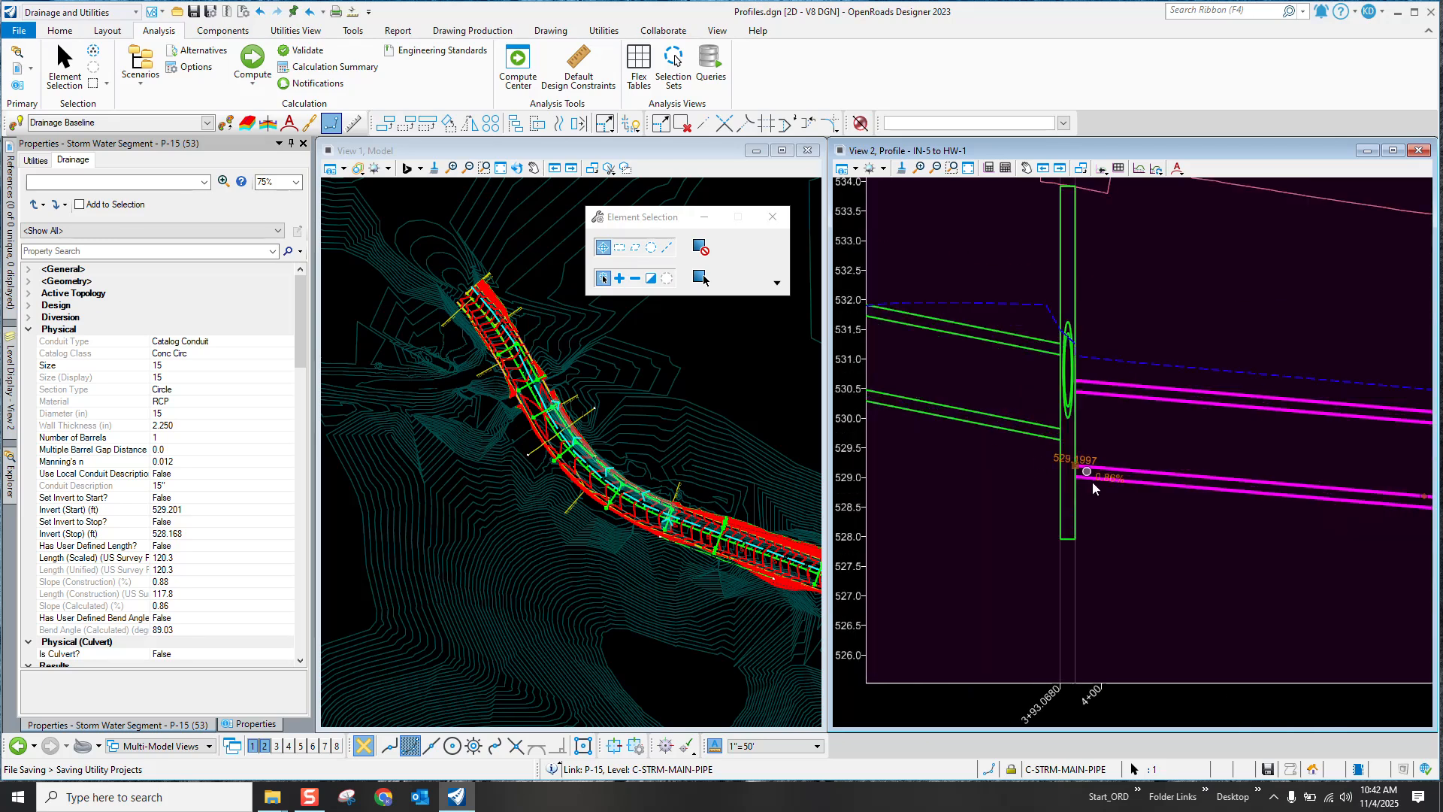
{"action": "left_click", "coordinate": [1069, 539]}
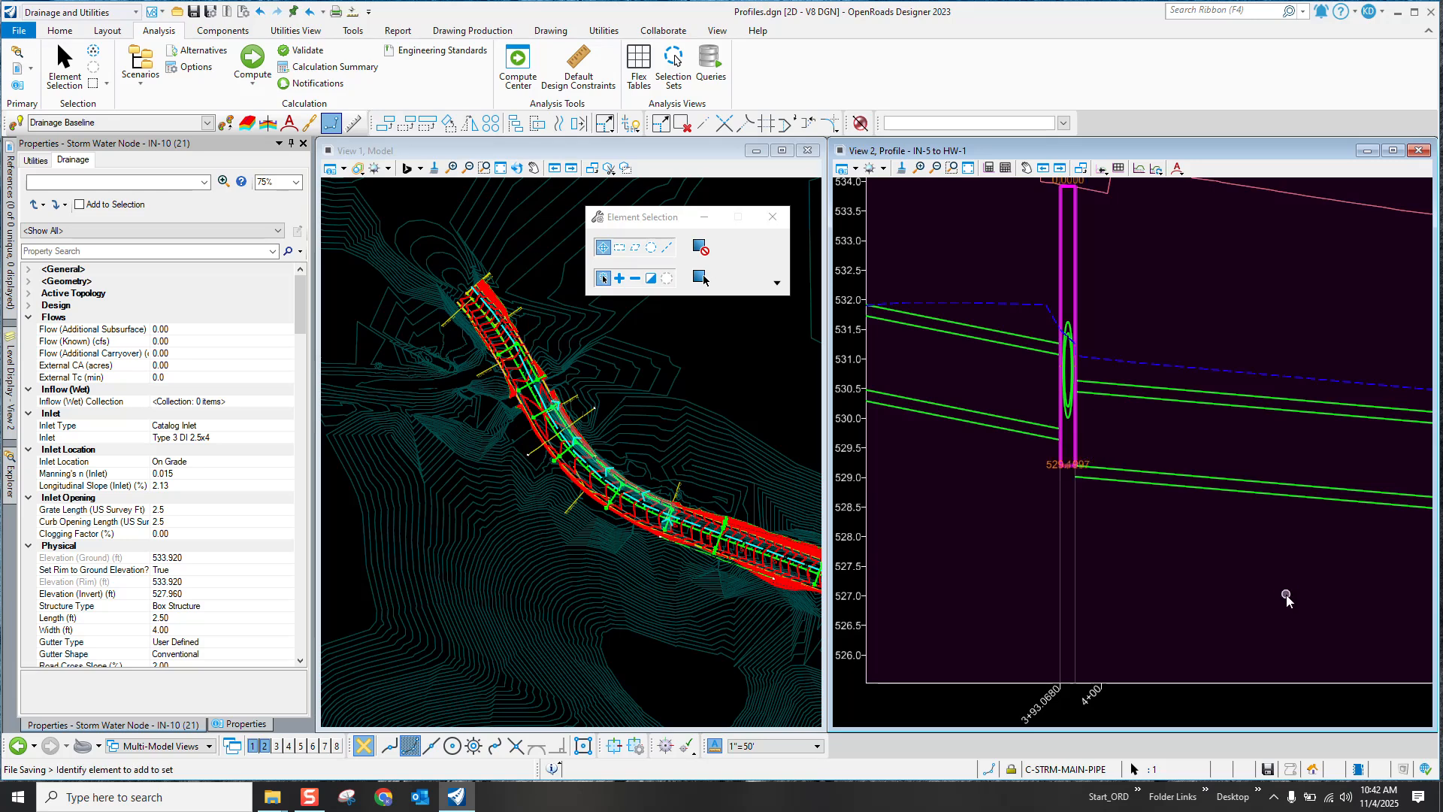
Step: Compute the Proposed Conditions - 10 Yr scenario and close the calculation summary
{"action": "scroll", "coordinate": [1328, 614], "scroll_direction": "down", "scroll_amount": 4}
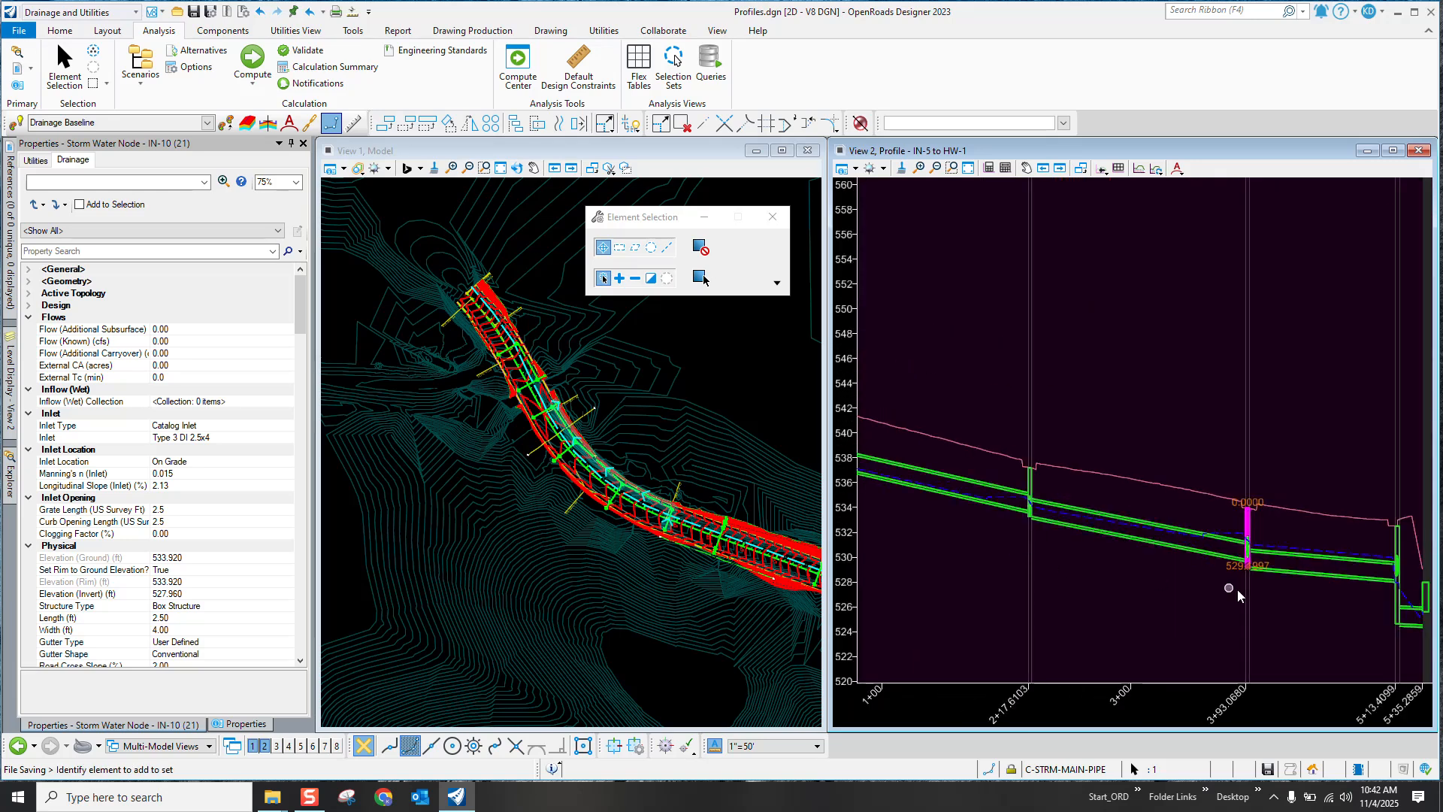
{"action": "scroll", "coordinate": [994, 506], "scroll_direction": "up", "scroll_amount": 2}
{"action": "scroll", "coordinate": [1142, 537], "scroll_direction": "up", "scroll_amount": 1}
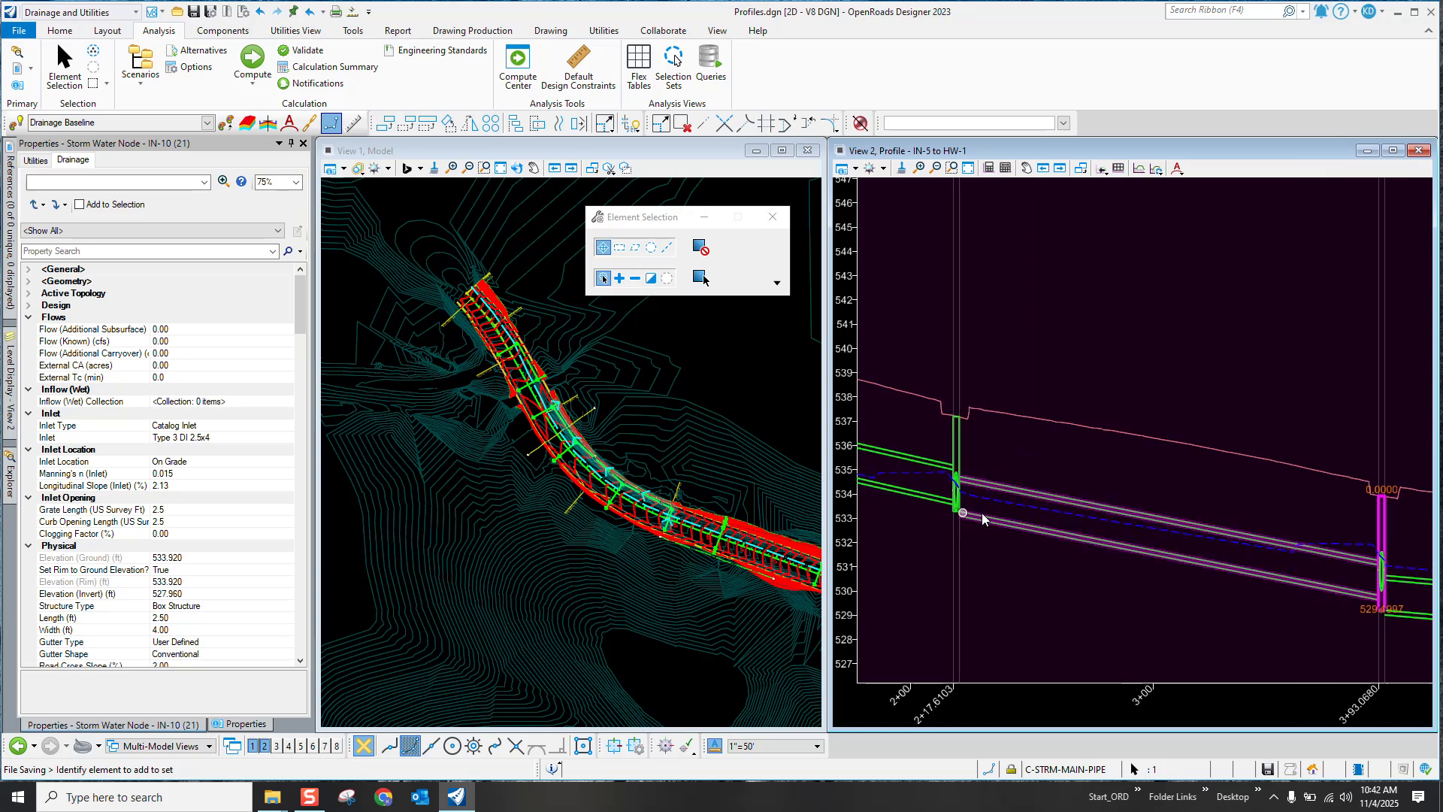
{"action": "scroll", "coordinate": [1070, 503], "scroll_direction": "down", "scroll_amount": 2}
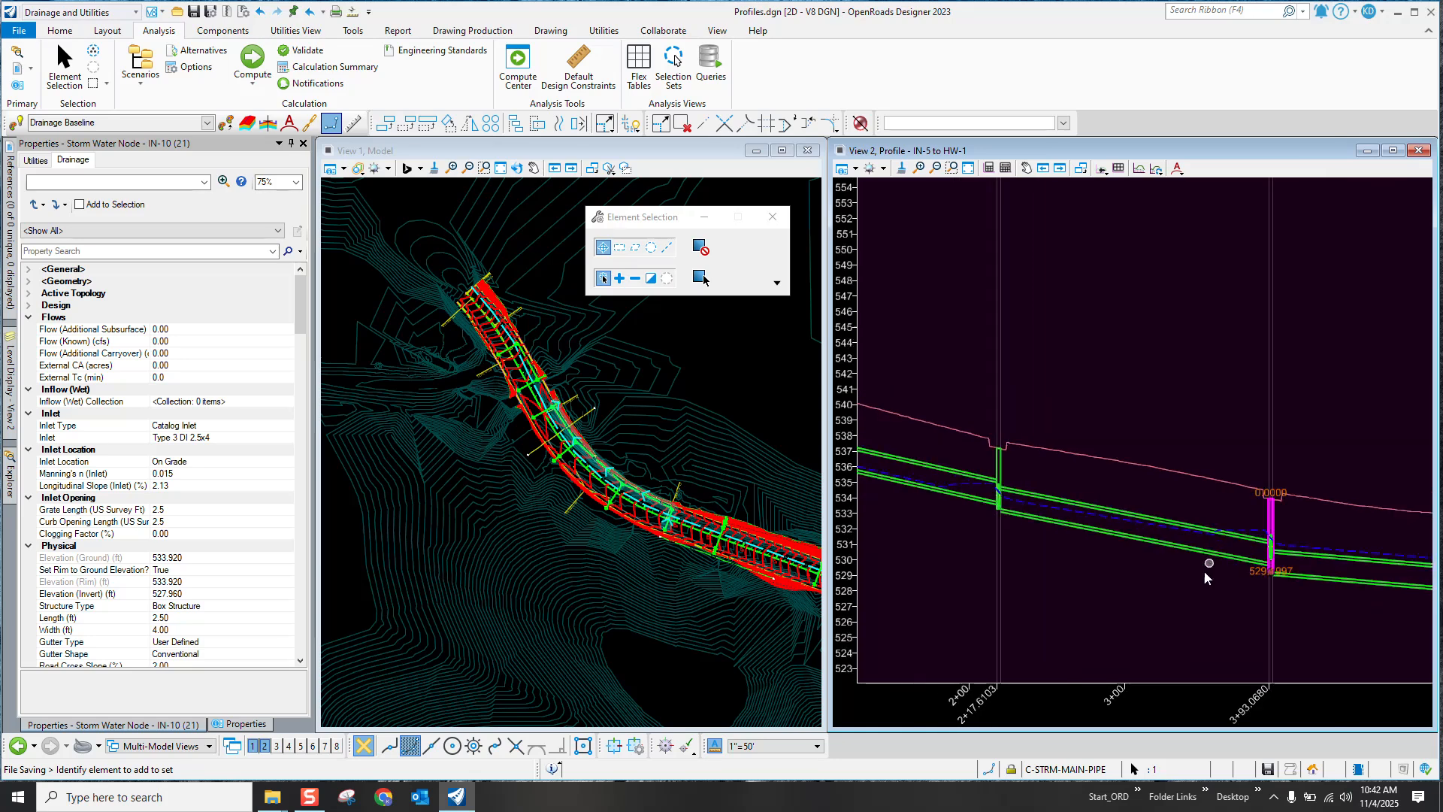
{"action": "scroll", "coordinate": [1309, 614], "scroll_direction": "up", "scroll_amount": 1}
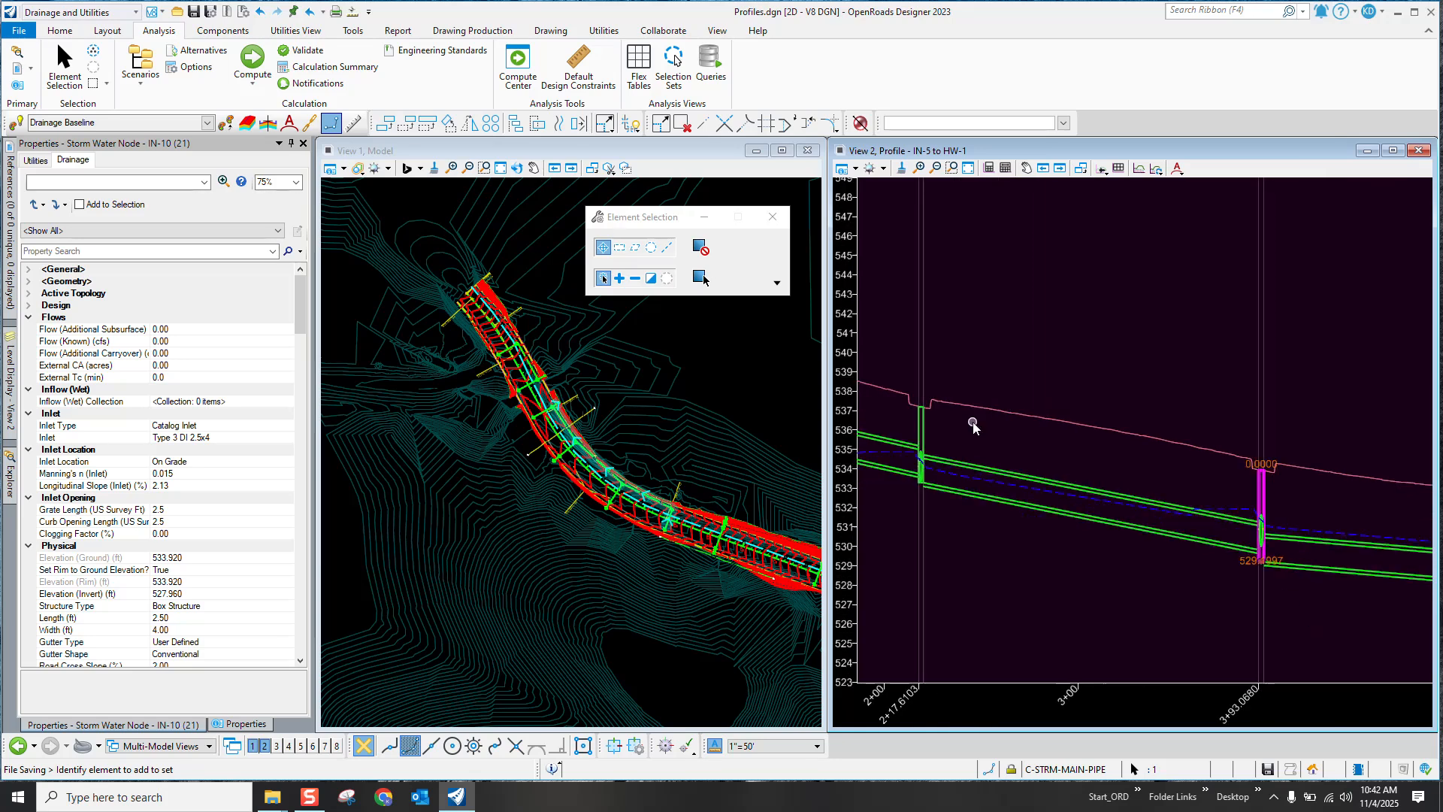
{"action": "left_click", "coordinate": [248, 60]}
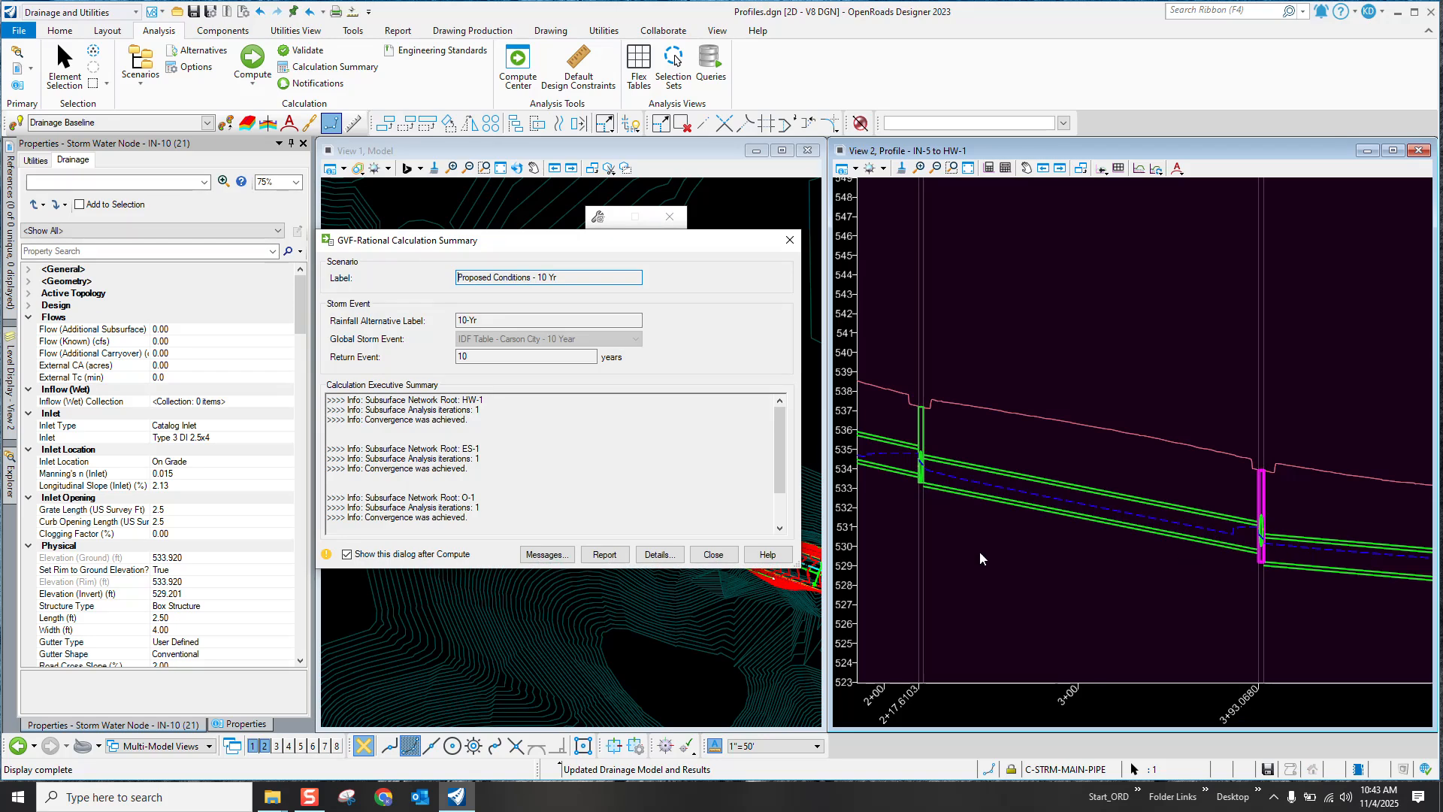
{"action": "left_click", "coordinate": [713, 555]}
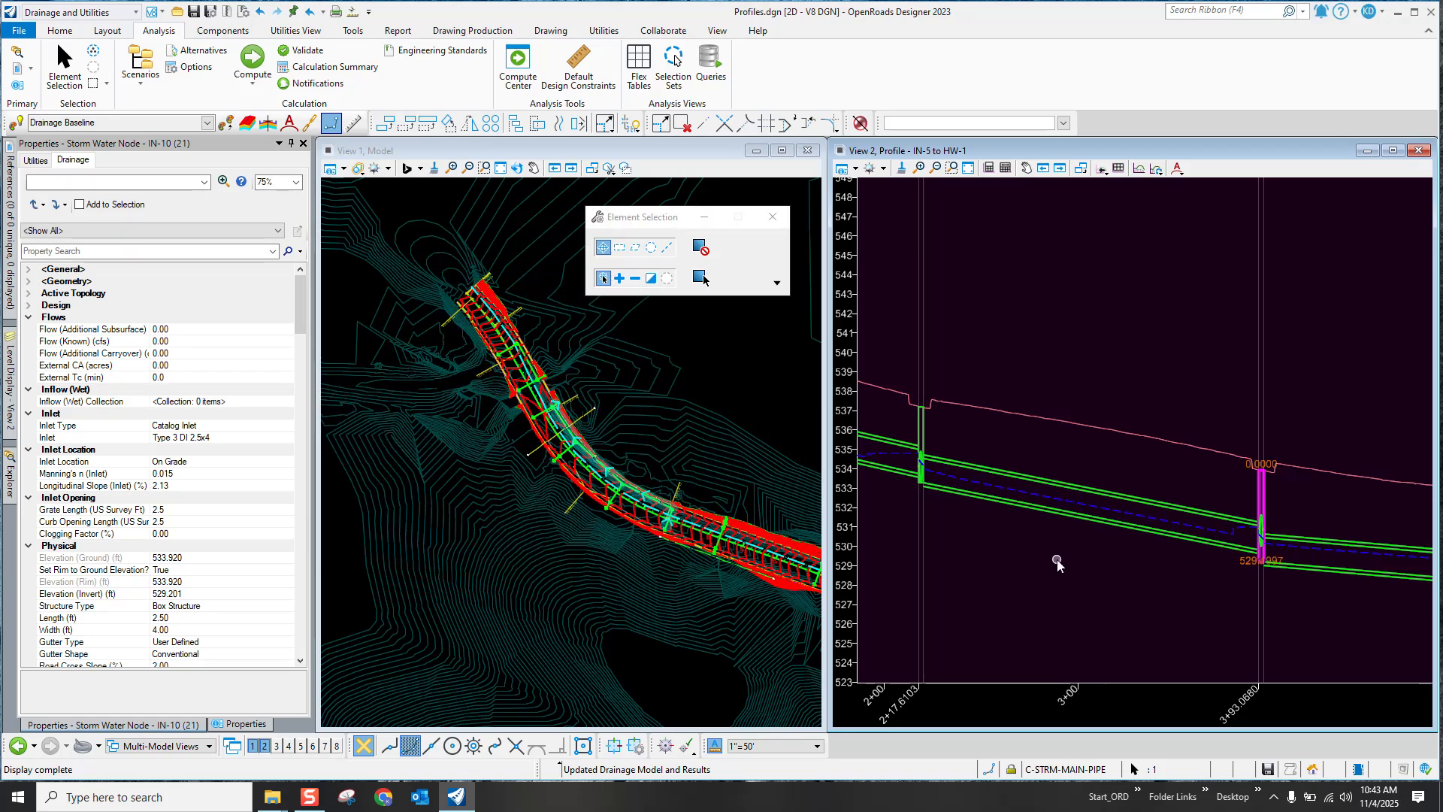
Step: Examine the recomputed hydraulic grade line upstream from the inlet at station 3+93 to the structure at station 0+59
{"action": "scroll", "coordinate": [1251, 584], "scroll_direction": "down", "scroll_amount": 2}
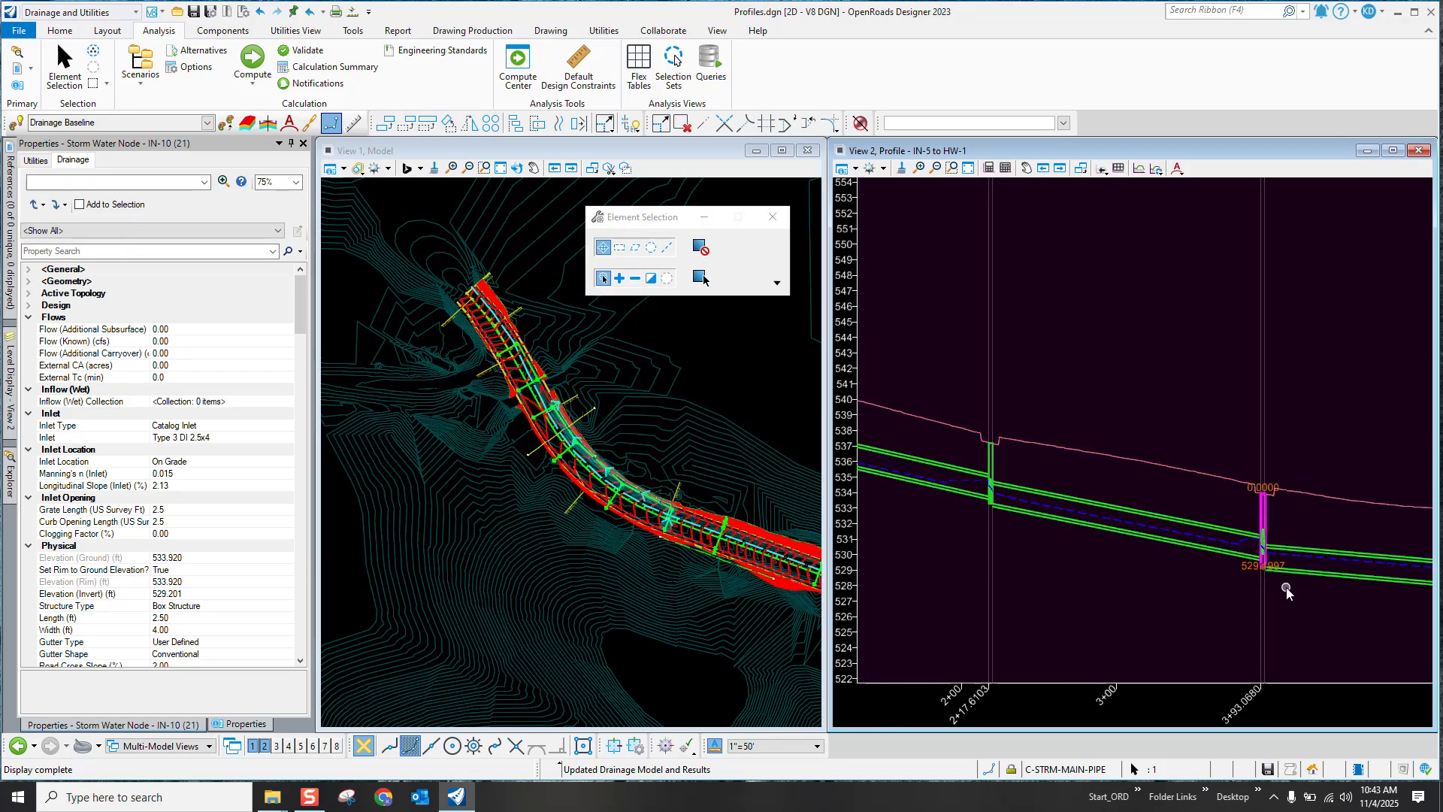
{"action": "scroll", "coordinate": [923, 558], "scroll_direction": "down", "scroll_amount": 1}
{"action": "scroll", "coordinate": [949, 508], "scroll_direction": "up", "scroll_amount": 2}
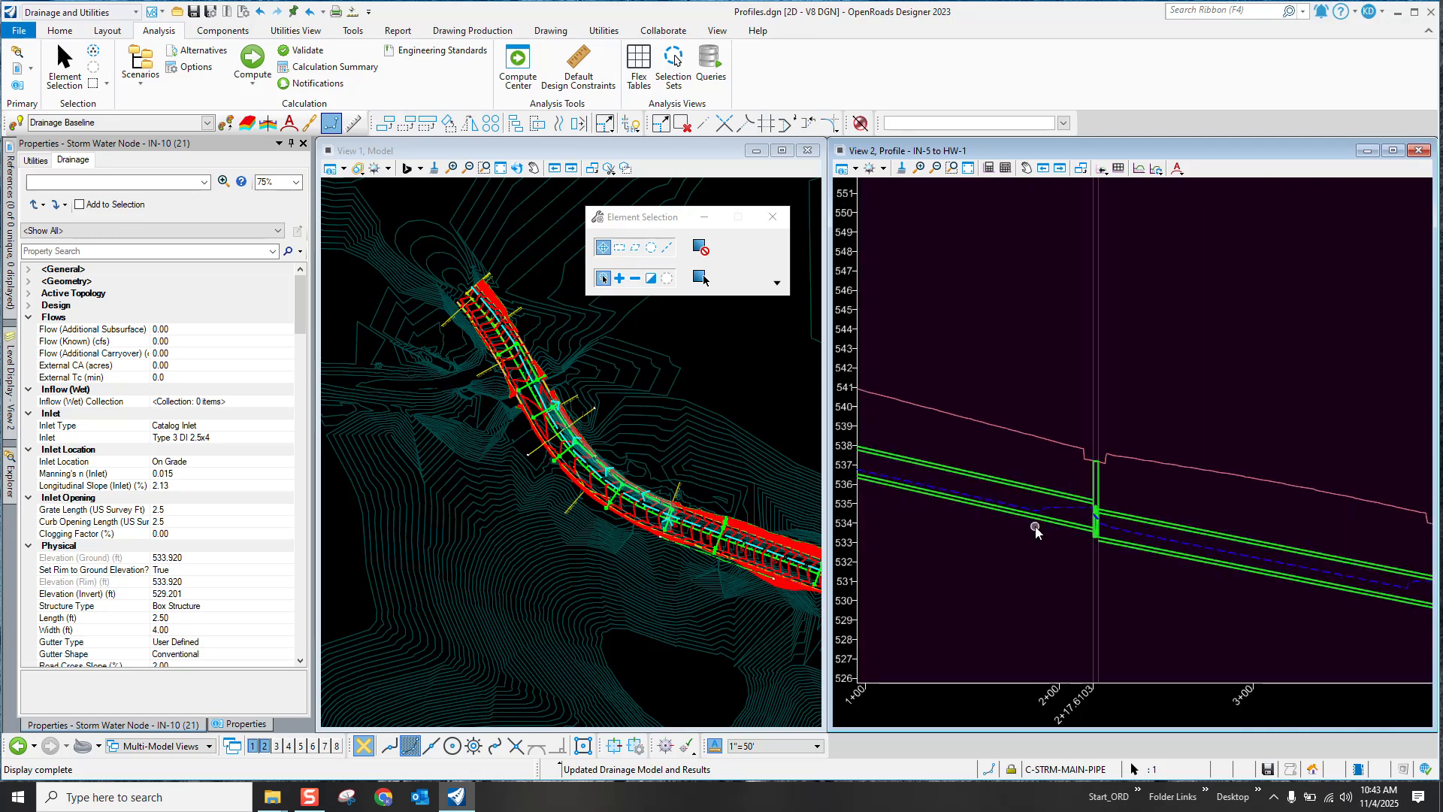
{"action": "scroll", "coordinate": [1035, 526], "scroll_direction": "up", "scroll_amount": 1}
{"action": "scroll", "coordinate": [1069, 516], "scroll_direction": "up", "scroll_amount": 2}
{"action": "scroll", "coordinate": [1213, 533], "scroll_direction": "down", "scroll_amount": 2}
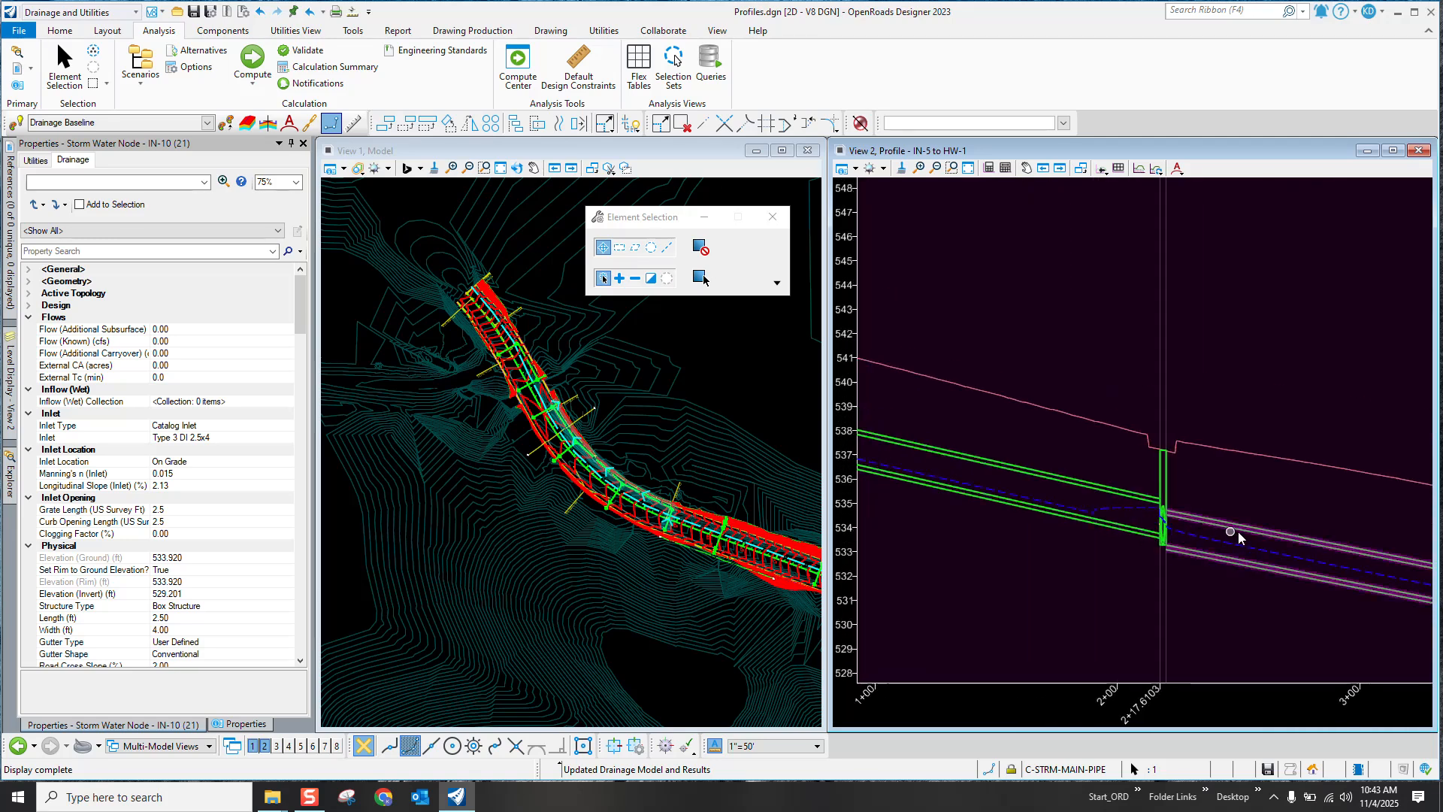
{"action": "scroll", "coordinate": [1238, 531], "scroll_direction": "up", "scroll_amount": 1}
{"action": "scroll", "coordinate": [1088, 517], "scroll_direction": "up", "scroll_amount": 1}
{"action": "scroll", "coordinate": [1039, 494], "scroll_direction": "up", "scroll_amount": 2}
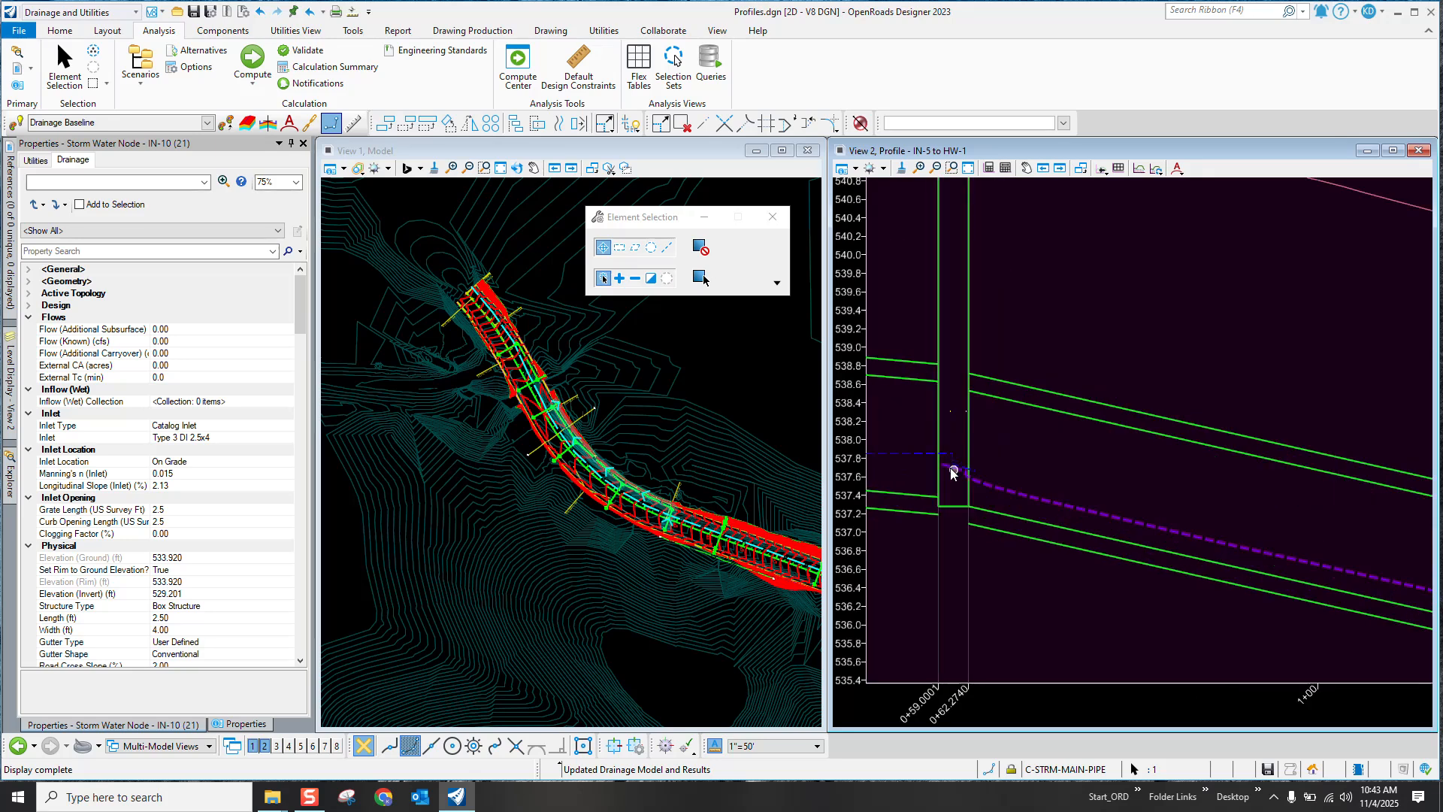
{"action": "scroll", "coordinate": [909, 475], "scroll_direction": "down", "scroll_amount": 4}
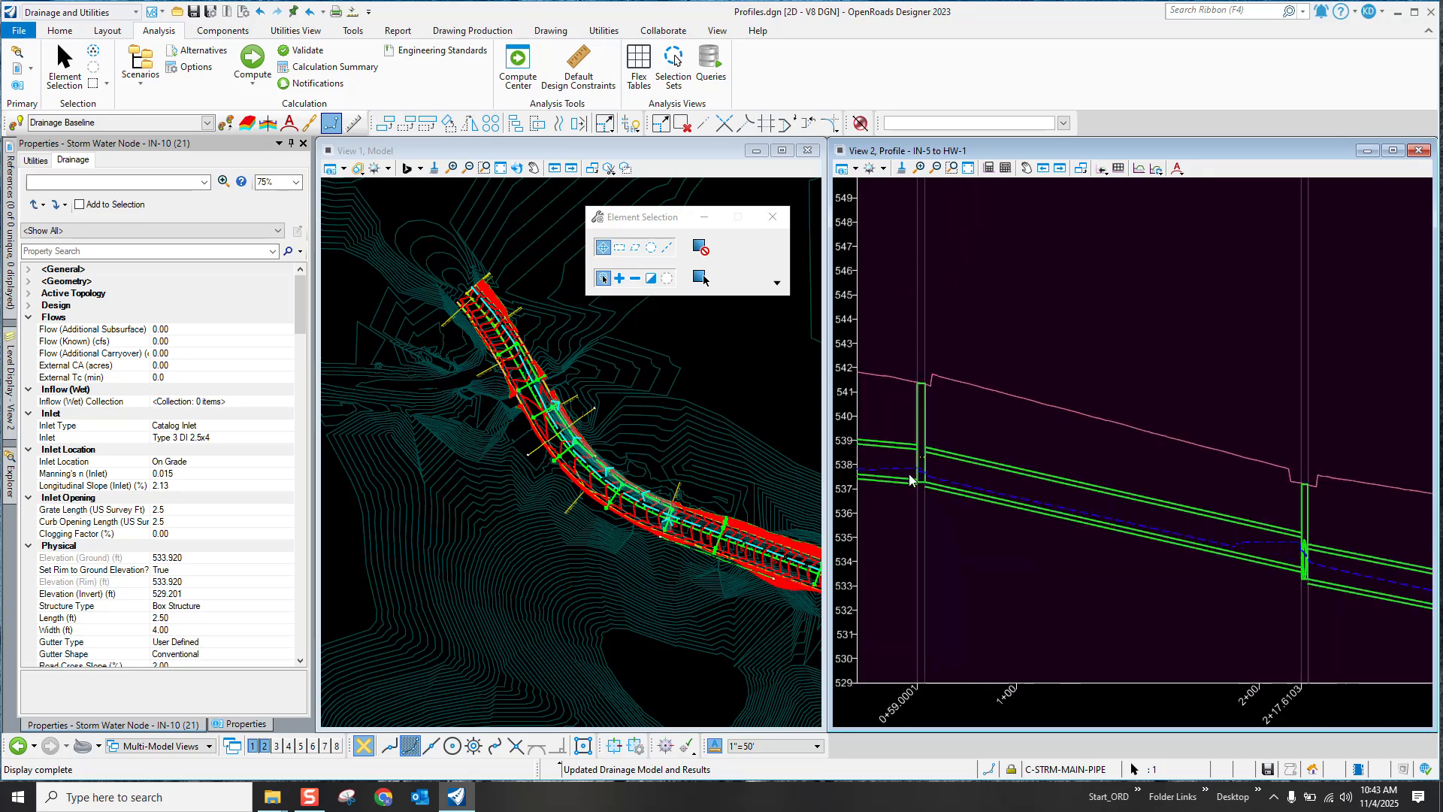
Step: Examine the hydraulic grade line where it meets the cross pipes at the structures at stations 2+17 and 3+93
{"action": "scroll", "coordinate": [1298, 553], "scroll_direction": "up", "scroll_amount": 3}
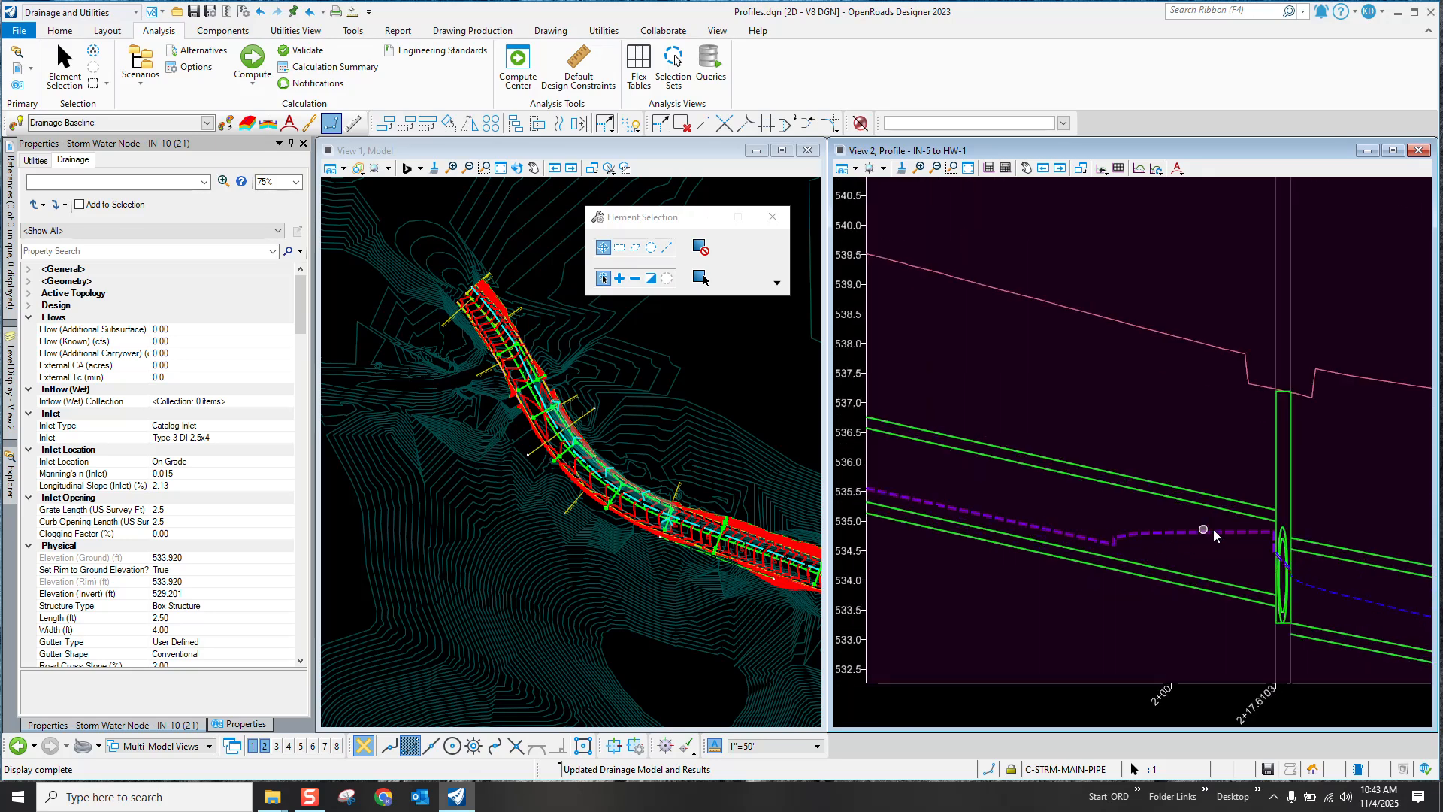
{"action": "scroll", "coordinate": [1296, 570], "scroll_direction": "down", "scroll_amount": 1}
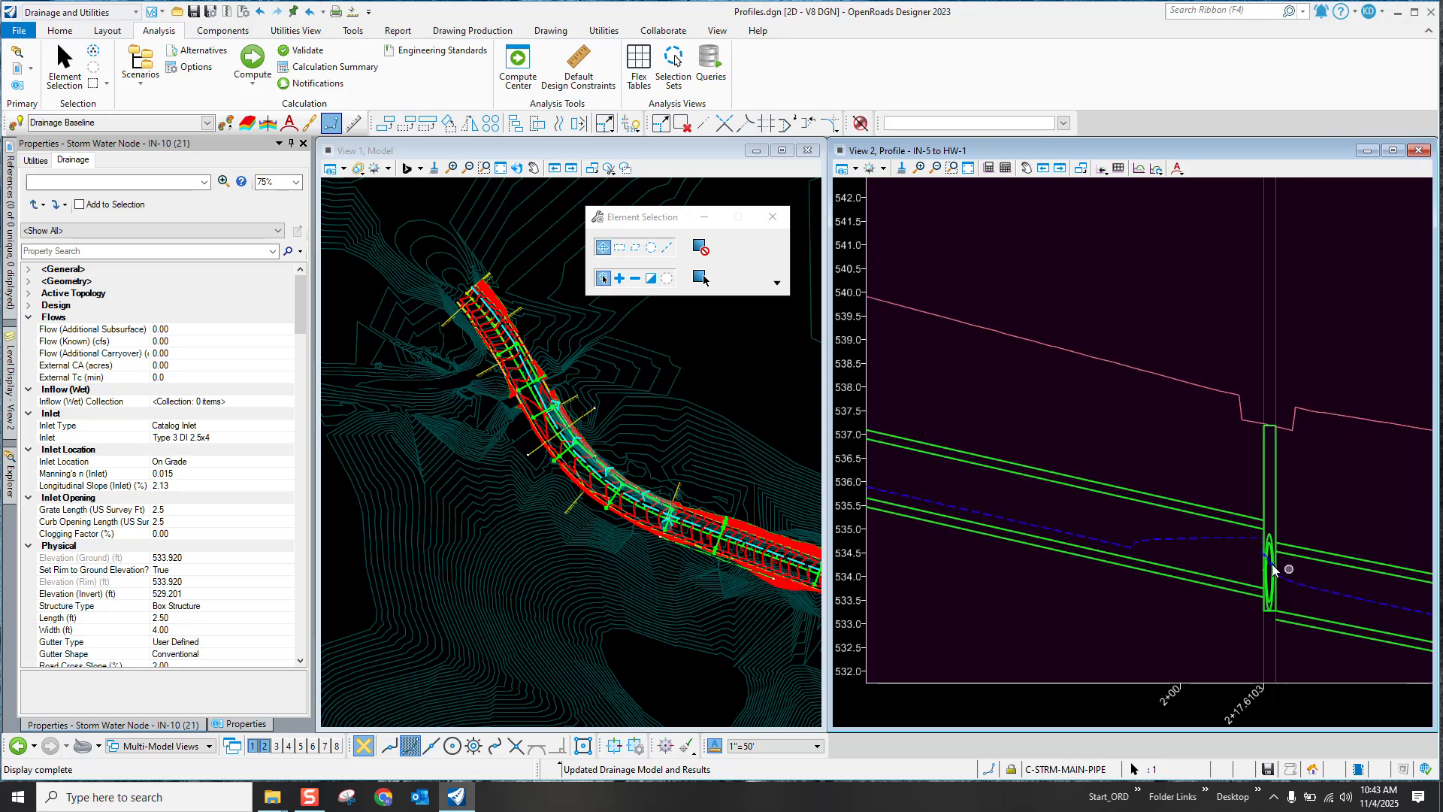
{"action": "scroll", "coordinate": [1272, 564], "scroll_direction": "up", "scroll_amount": 1}
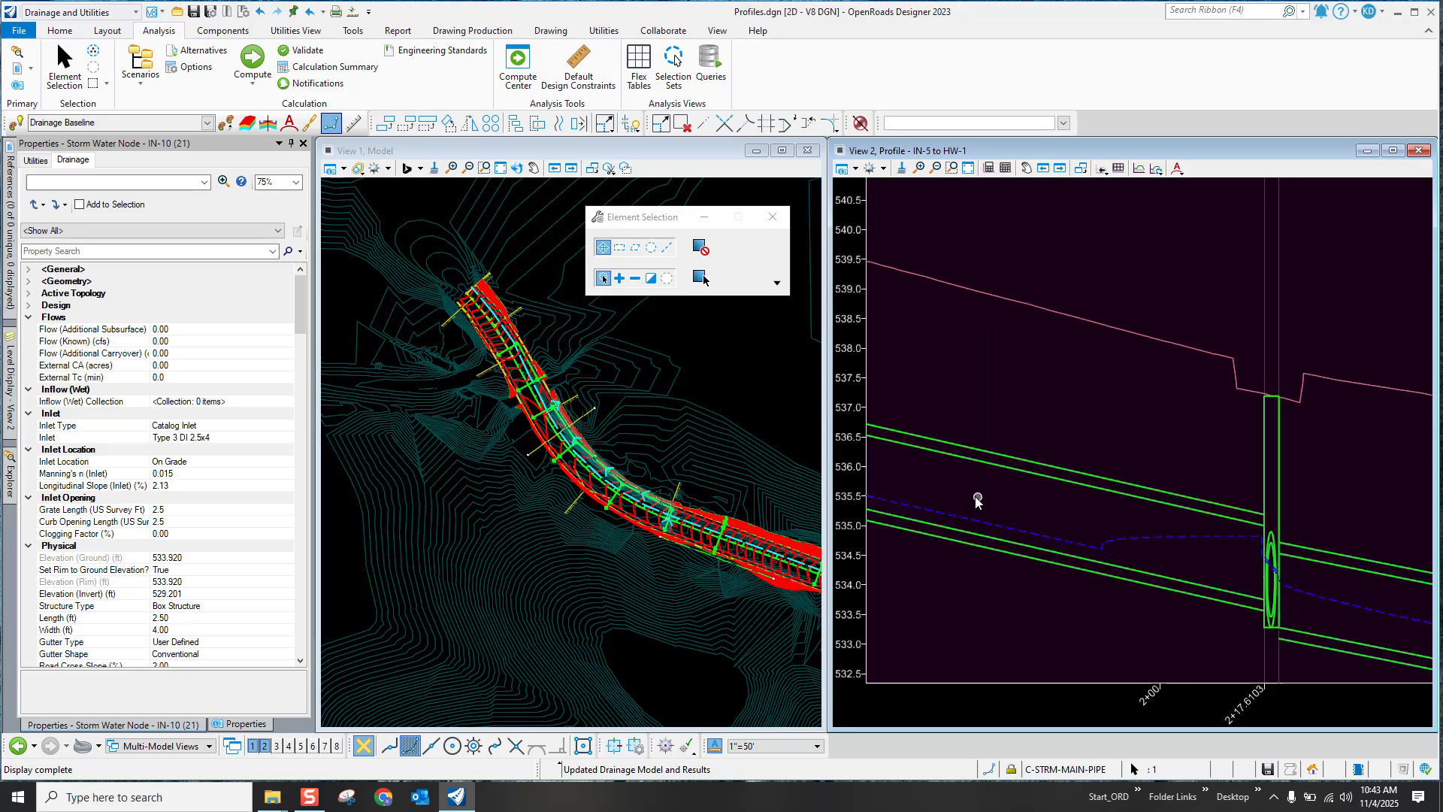
{"action": "scroll", "coordinate": [973, 498], "scroll_direction": "down", "scroll_amount": 4}
{"action": "scroll", "coordinate": [1110, 549], "scroll_direction": "up", "scroll_amount": 8}
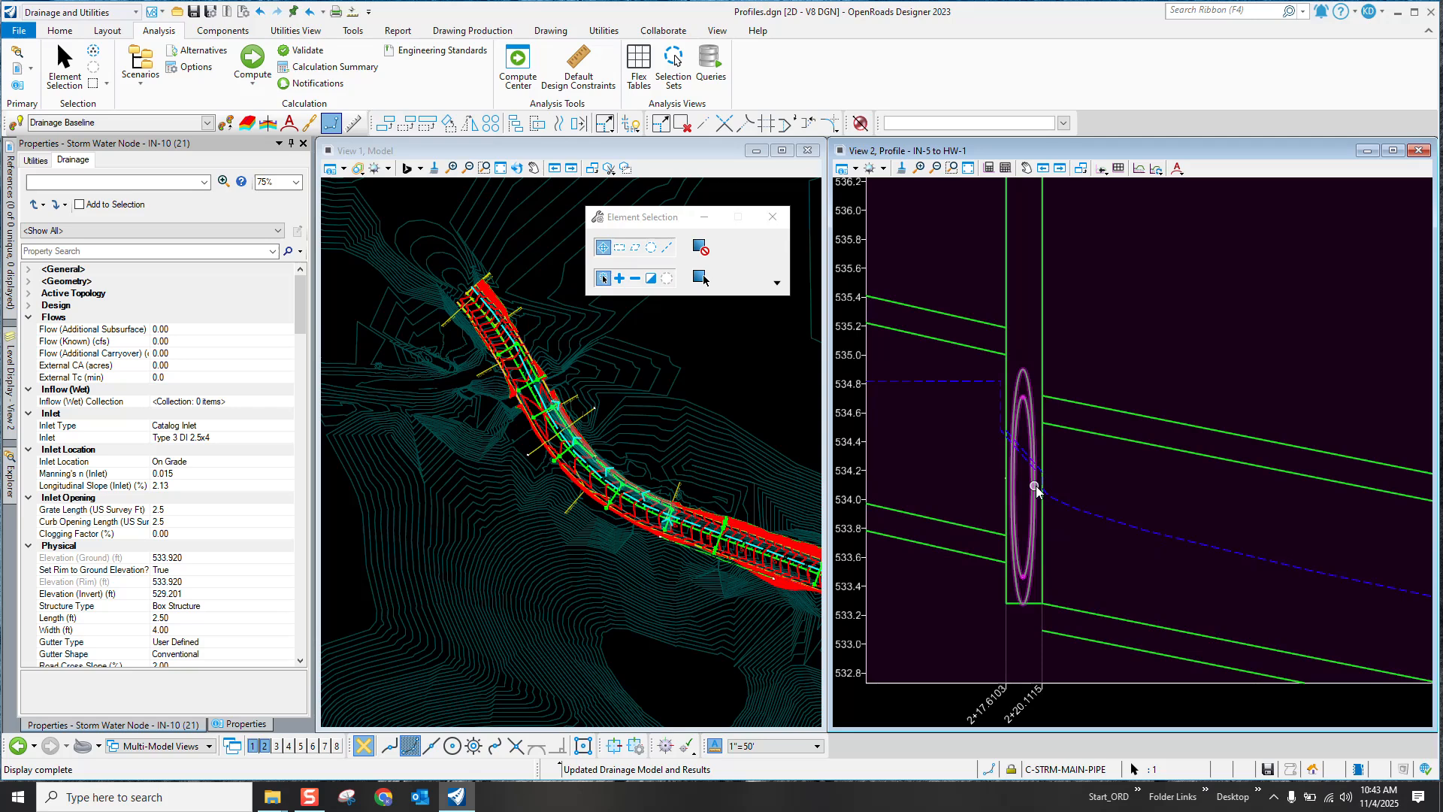
{"action": "scroll", "coordinate": [929, 492], "scroll_direction": "down", "scroll_amount": 7}
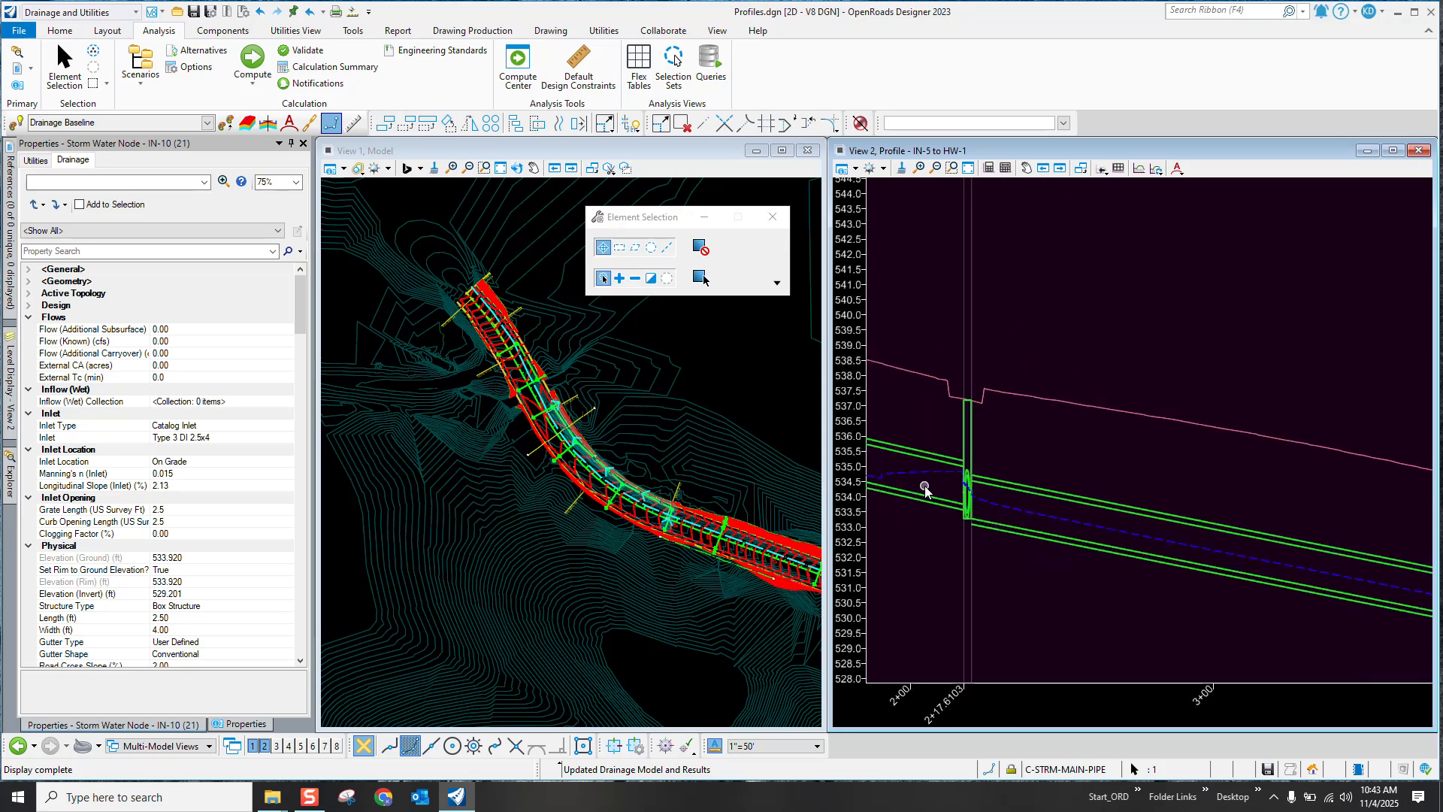
{"action": "scroll", "coordinate": [926, 487], "scroll_direction": "down", "scroll_amount": 2}
{"action": "scroll", "coordinate": [1338, 558], "scroll_direction": "up", "scroll_amount": 5}
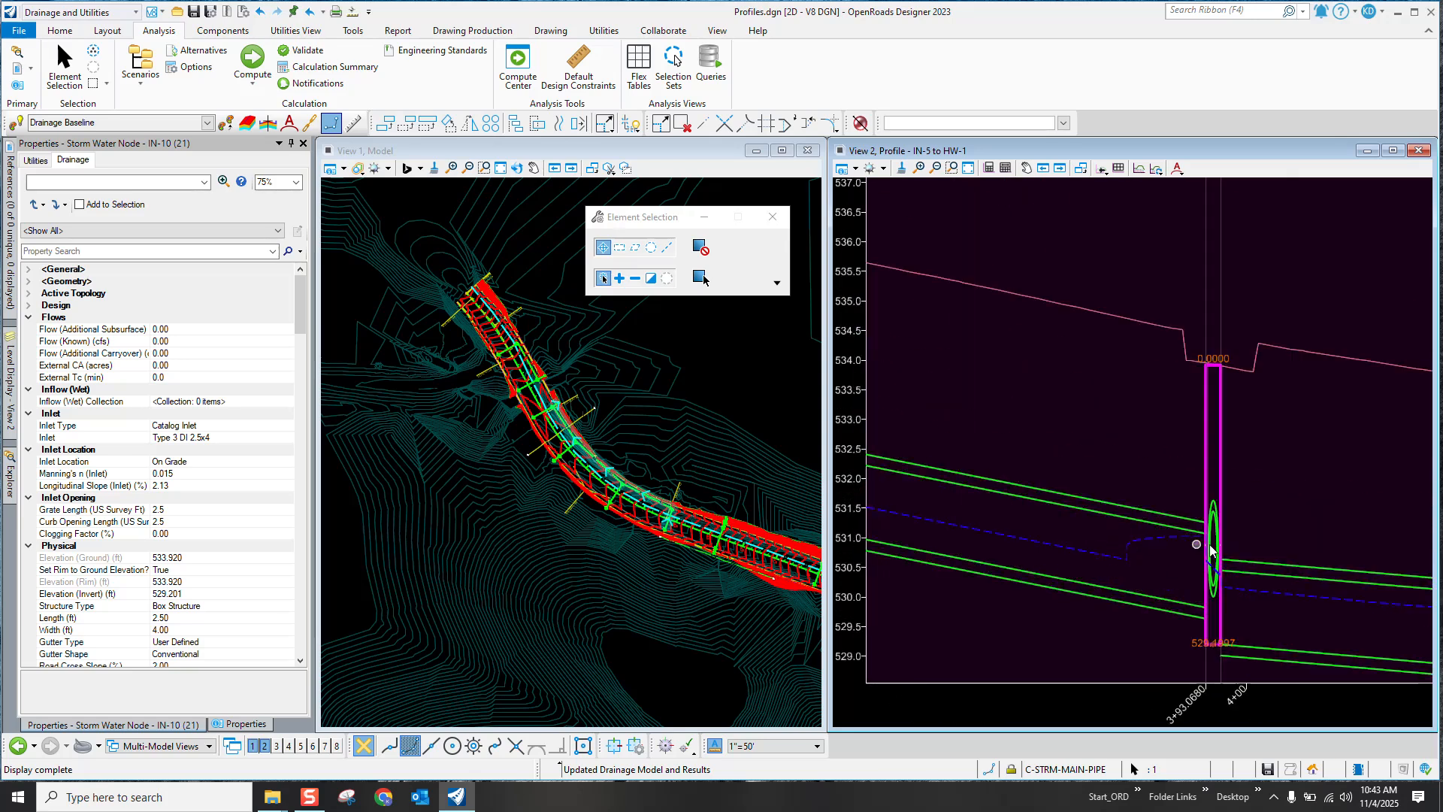
Step: Review the full IN-5 to HW-1 profile and save the design file
{"action": "scroll", "coordinate": [1331, 569], "scroll_direction": "down", "scroll_amount": 8}
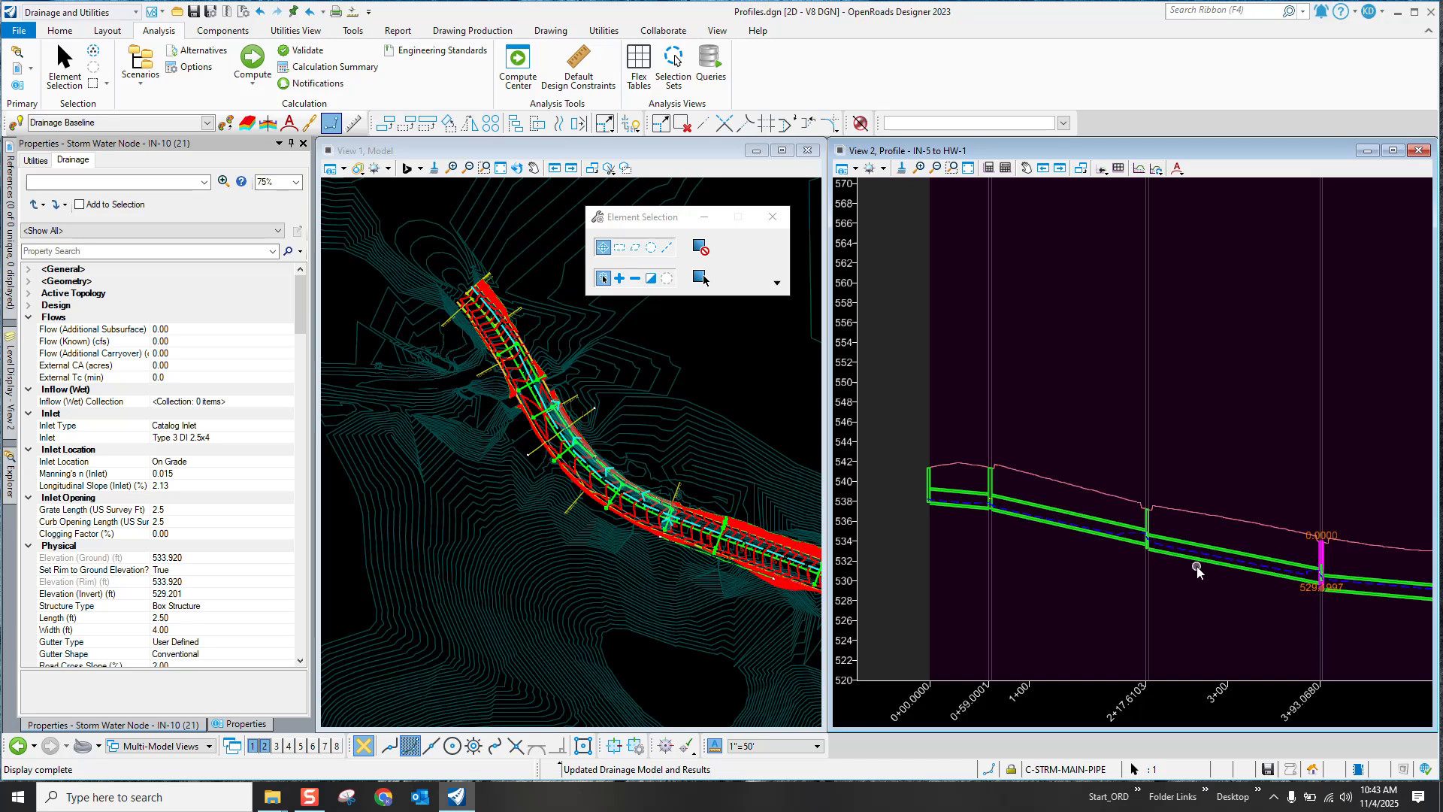
{"action": "scroll", "coordinate": [1190, 574], "scroll_direction": "up", "scroll_amount": 1}
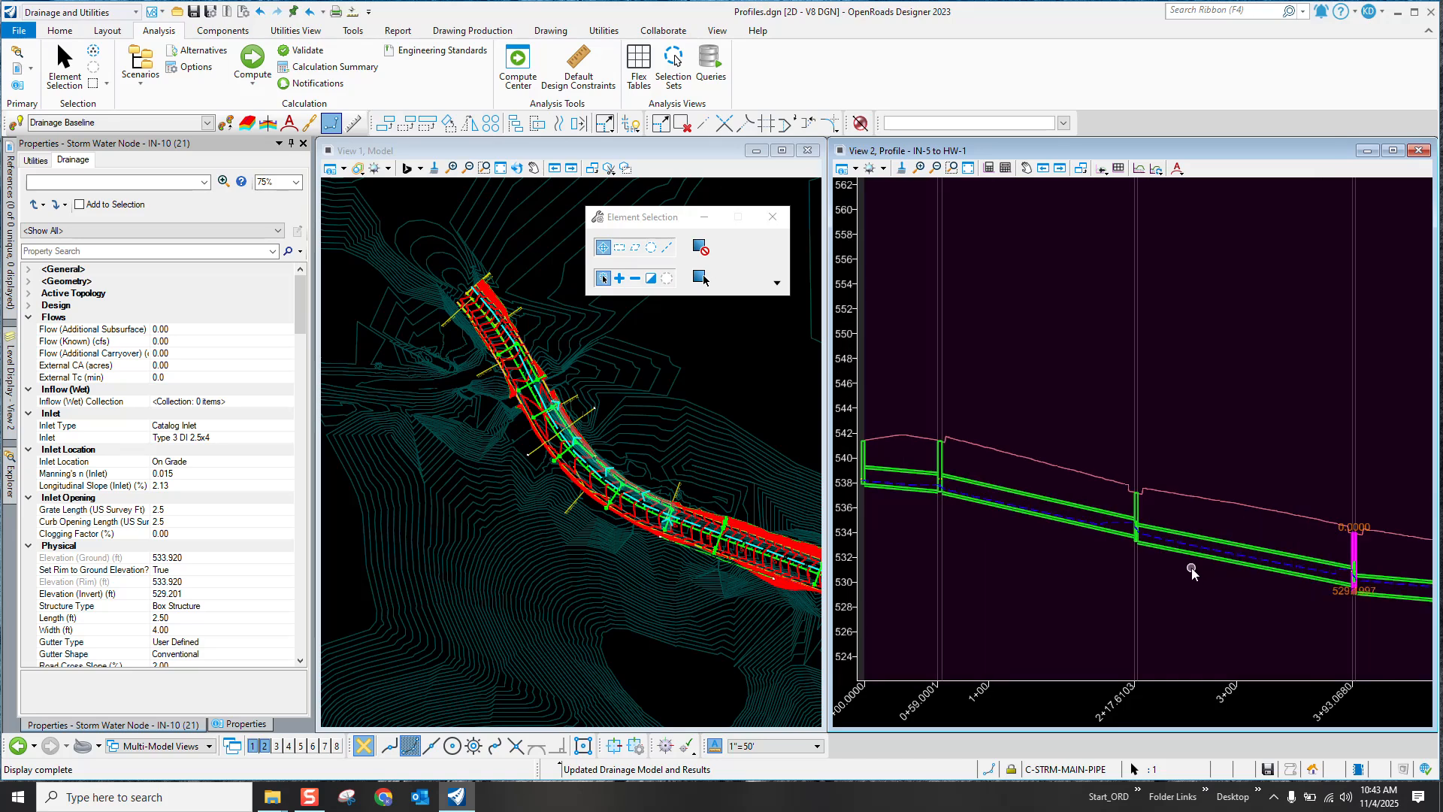
{"action": "scroll", "coordinate": [1192, 568], "scroll_direction": "down", "scroll_amount": 4}
{"action": "scroll", "coordinate": [1190, 570], "scroll_direction": "up", "scroll_amount": 2}
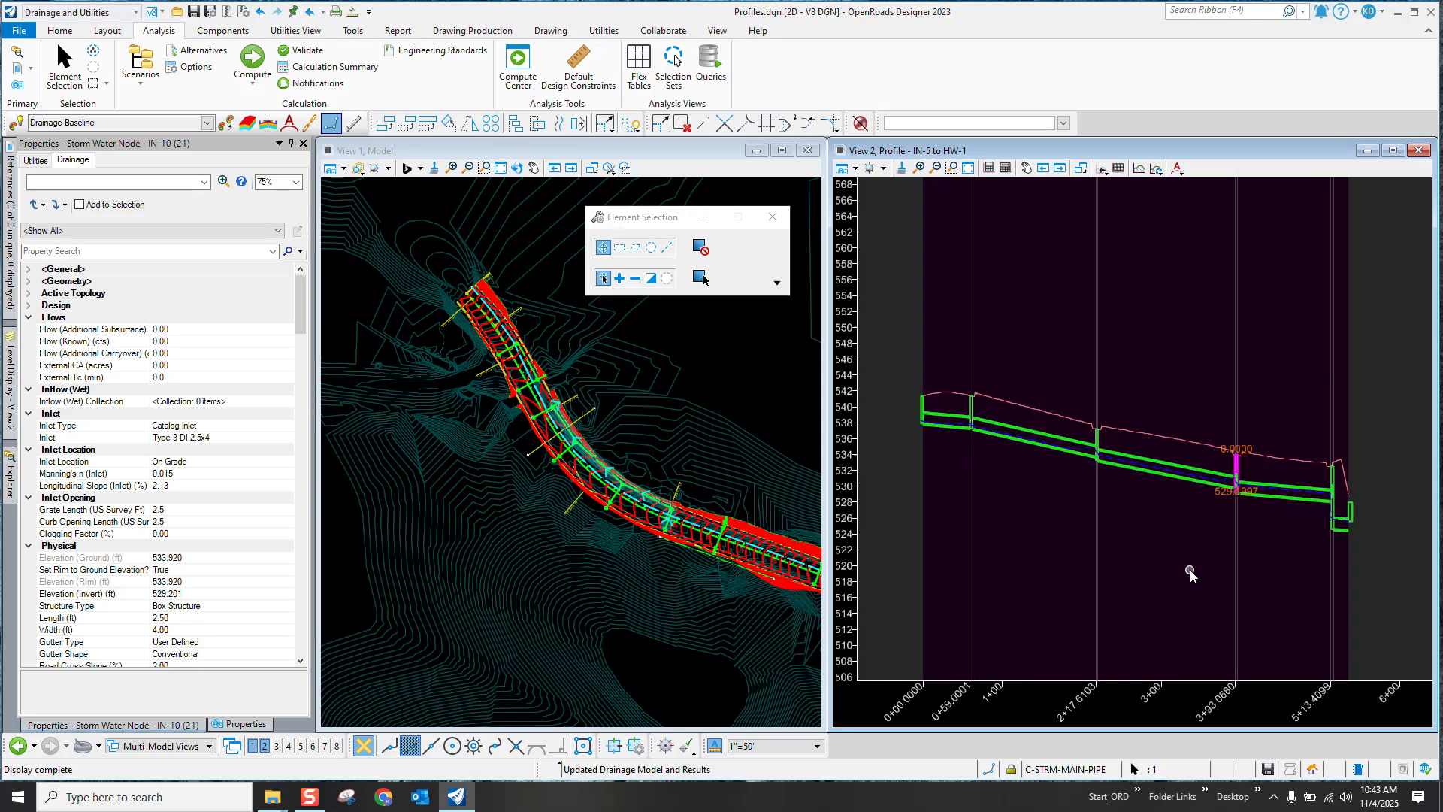
{"action": "key", "text": "ctrl+s"}
{"action": "scroll", "coordinate": [1002, 408], "scroll_direction": "up", "scroll_amount": 1}
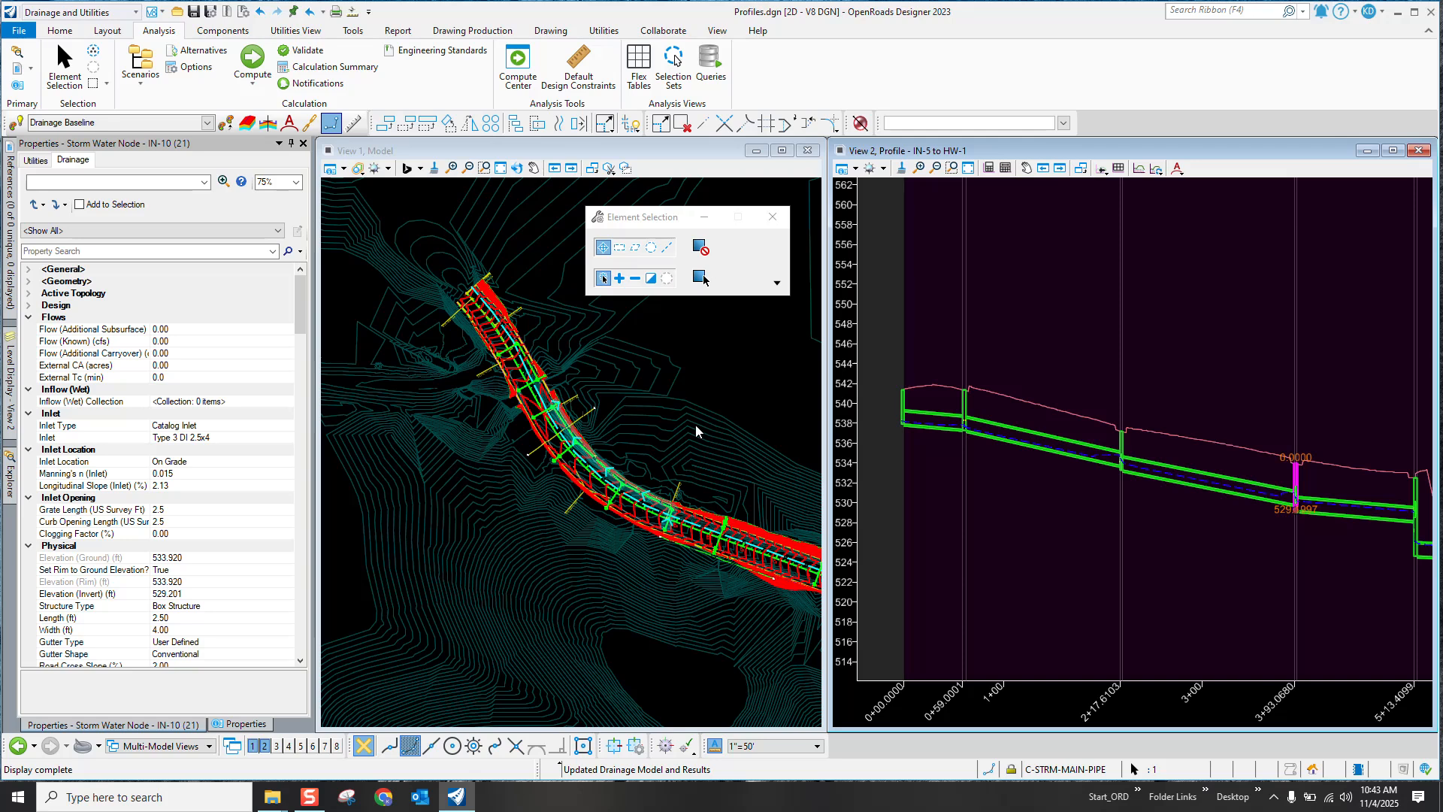
{"action": "scroll", "coordinate": [585, 363], "scroll_direction": "up", "scroll_amount": 1}
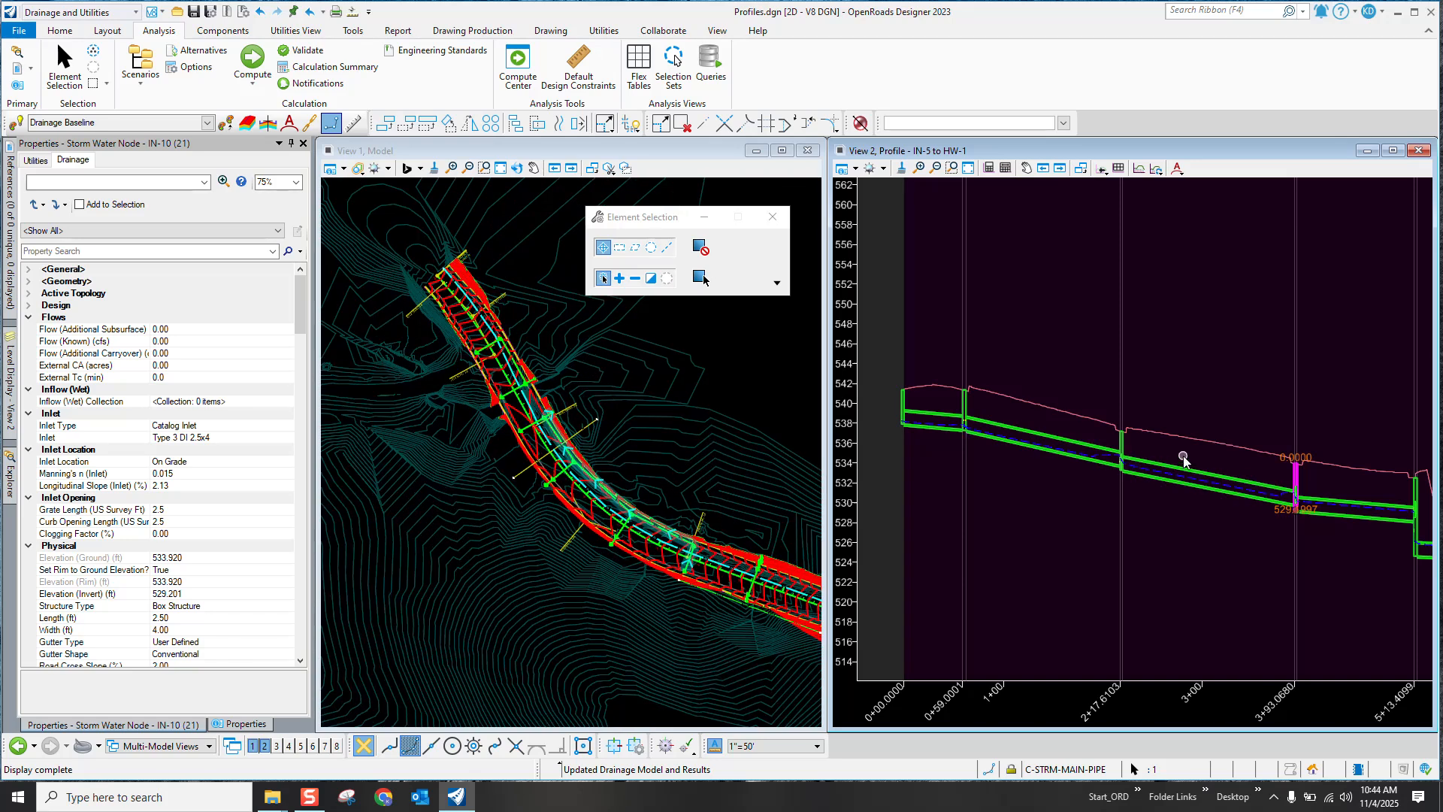
Step: Compare the storm drain run in the plan model with the full IN-5 to HW-1 profile
{"action": "scroll", "coordinate": [588, 385], "scroll_direction": "up", "scroll_amount": 1}
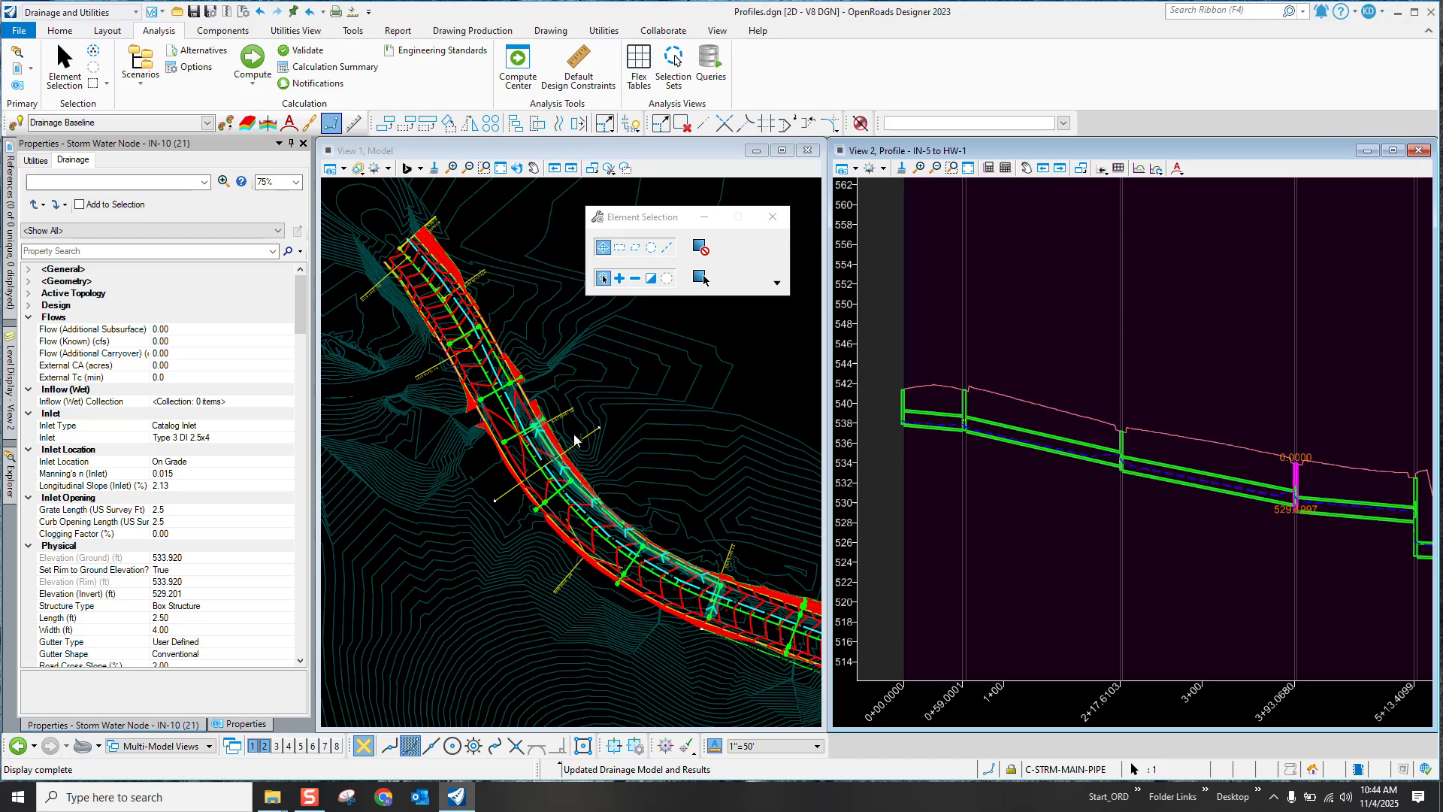
{"action": "scroll", "coordinate": [487, 377], "scroll_direction": "up", "scroll_amount": 2}
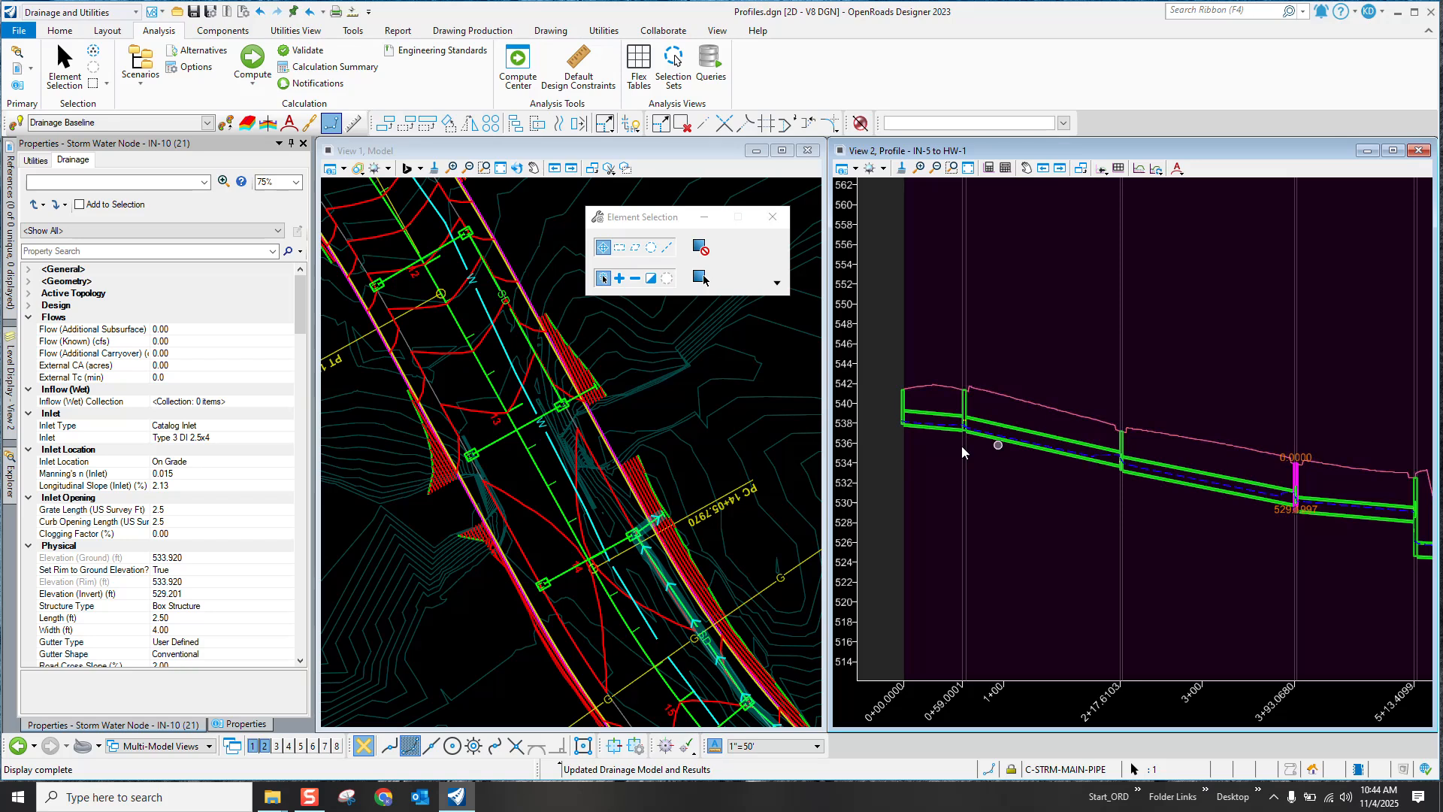
{"action": "scroll", "coordinate": [958, 432], "scroll_direction": "down", "scroll_amount": 1}
{"action": "scroll", "coordinate": [678, 475], "scroll_direction": "down", "scroll_amount": 3}
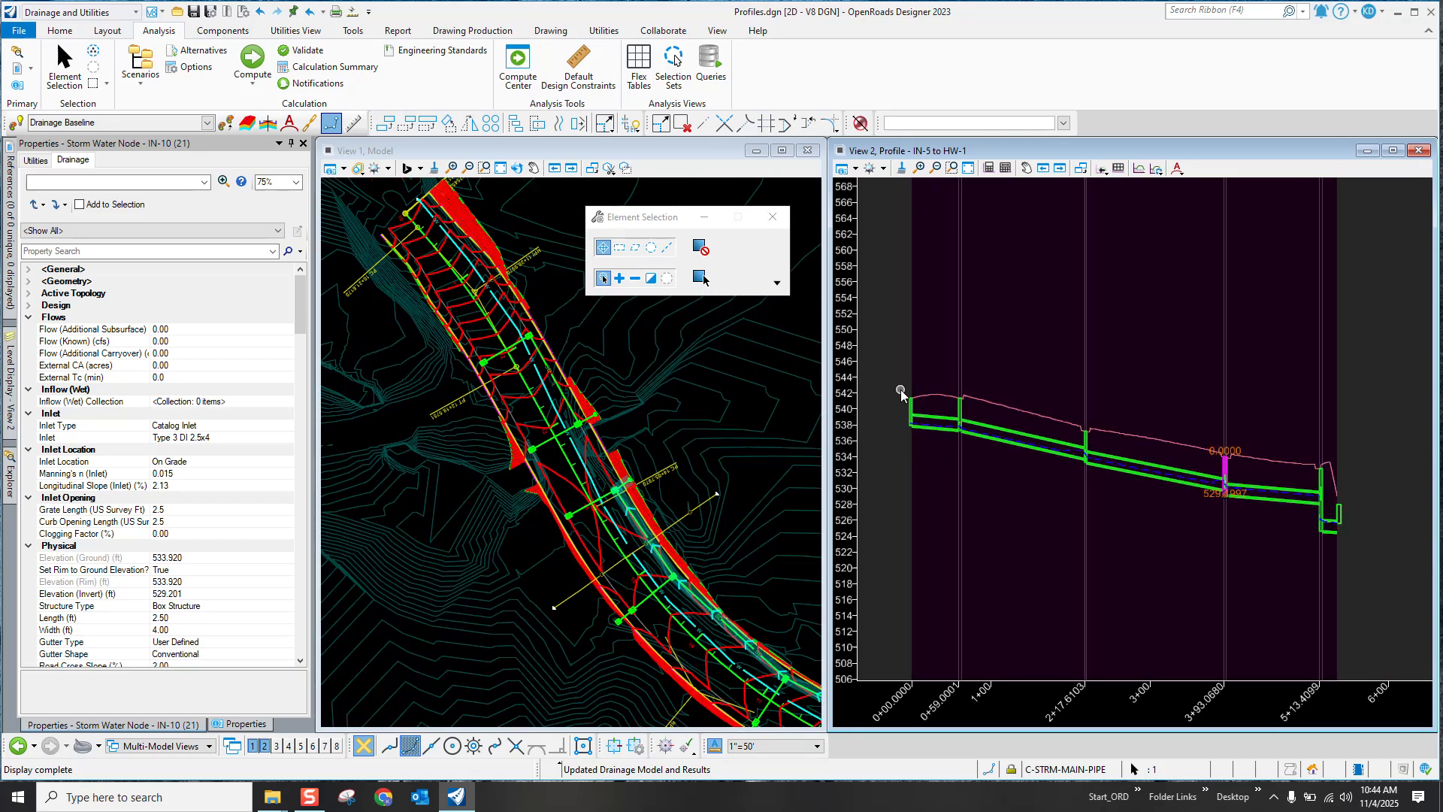
{"action": "scroll", "coordinate": [905, 394], "scroll_direction": "up", "scroll_amount": 4}
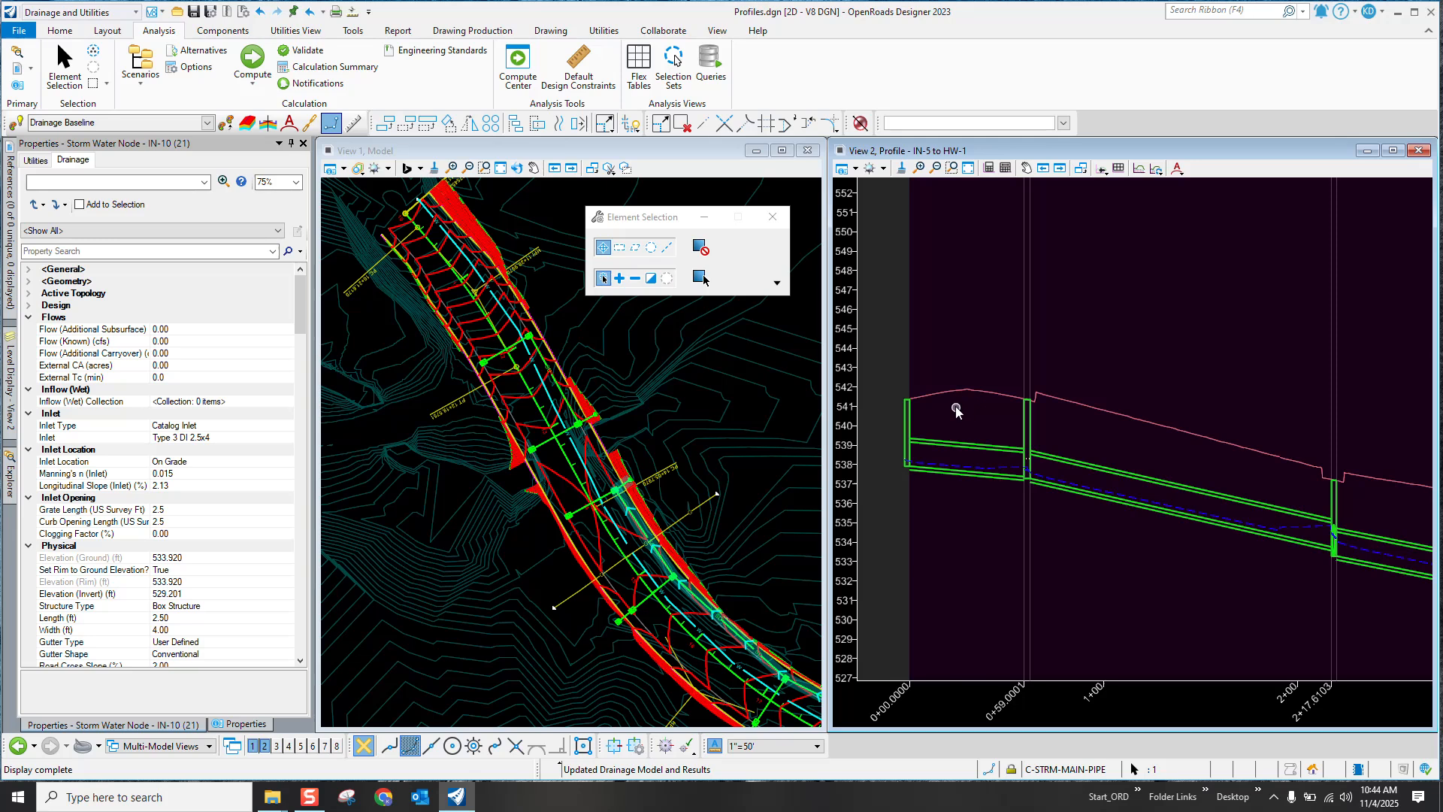
{"action": "scroll", "coordinate": [901, 416], "scroll_direction": "down", "scroll_amount": 3}
{"action": "scroll", "coordinate": [896, 404], "scroll_direction": "down", "scroll_amount": 1}
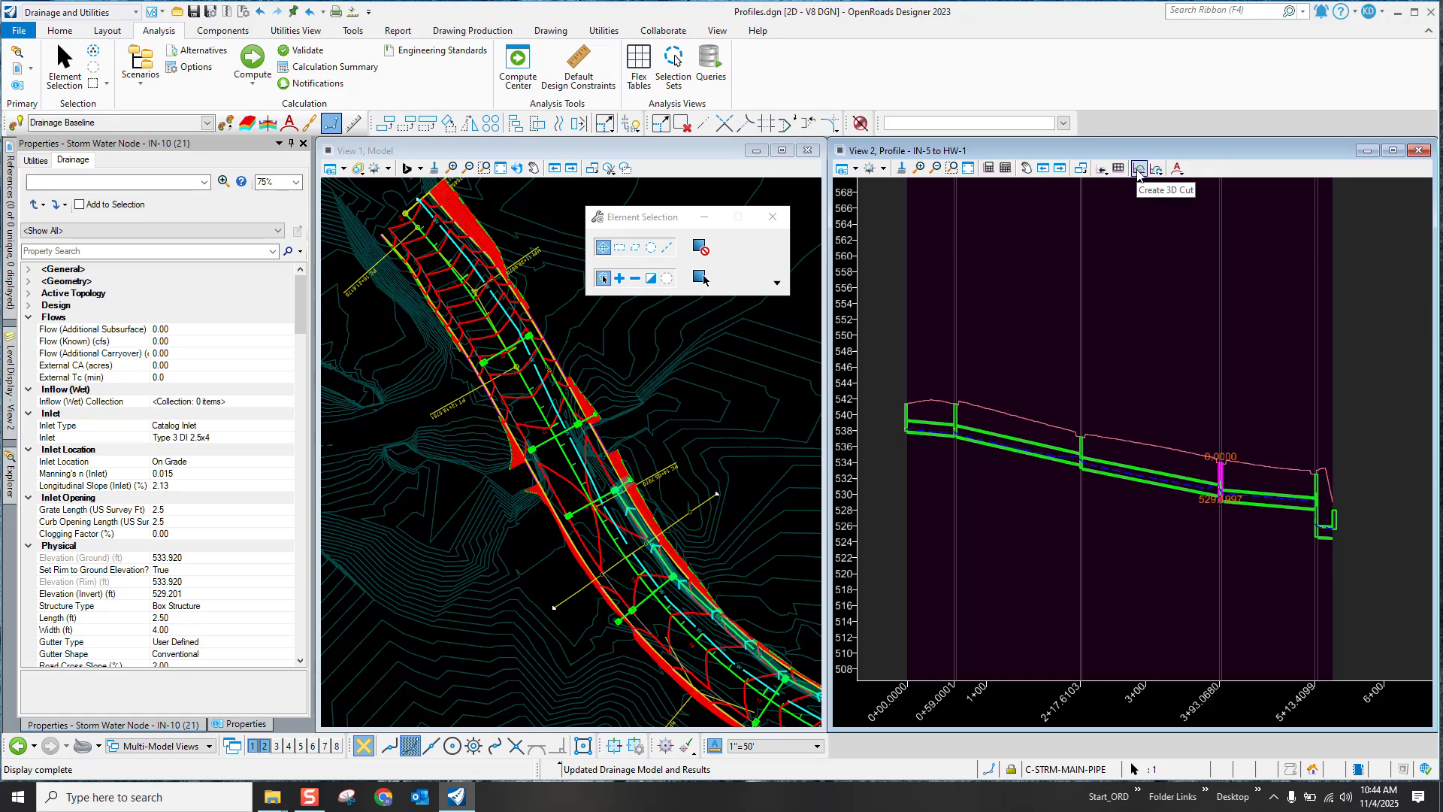
Step: Create a 3D cut by Corners around the whole IN-5 to HW-1 profile, from about elevation 550 before station 0+00 to about 514 beyond 6+00
{"action": "left_click", "coordinate": [1139, 169]}
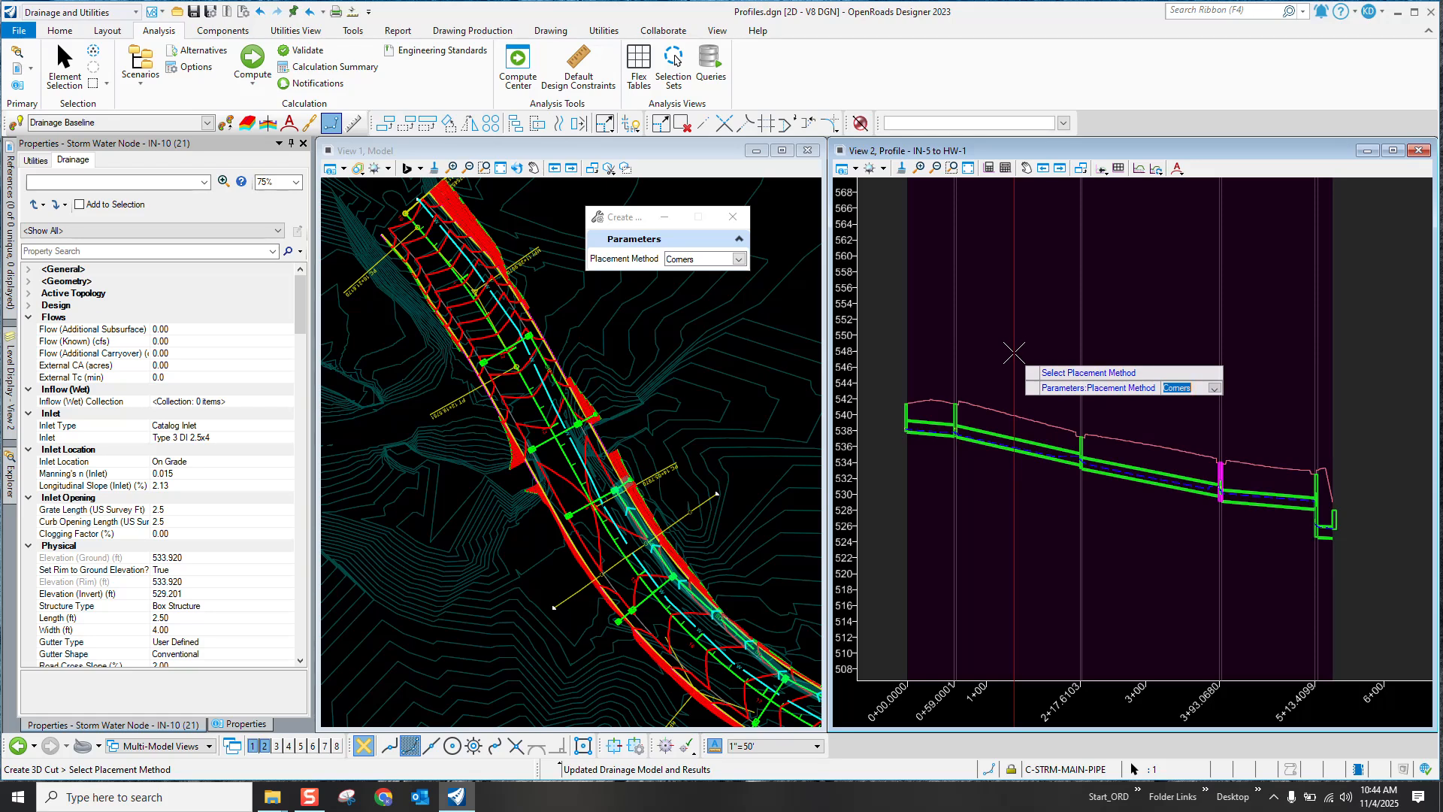
{"action": "left_click", "coordinate": [1014, 352]}
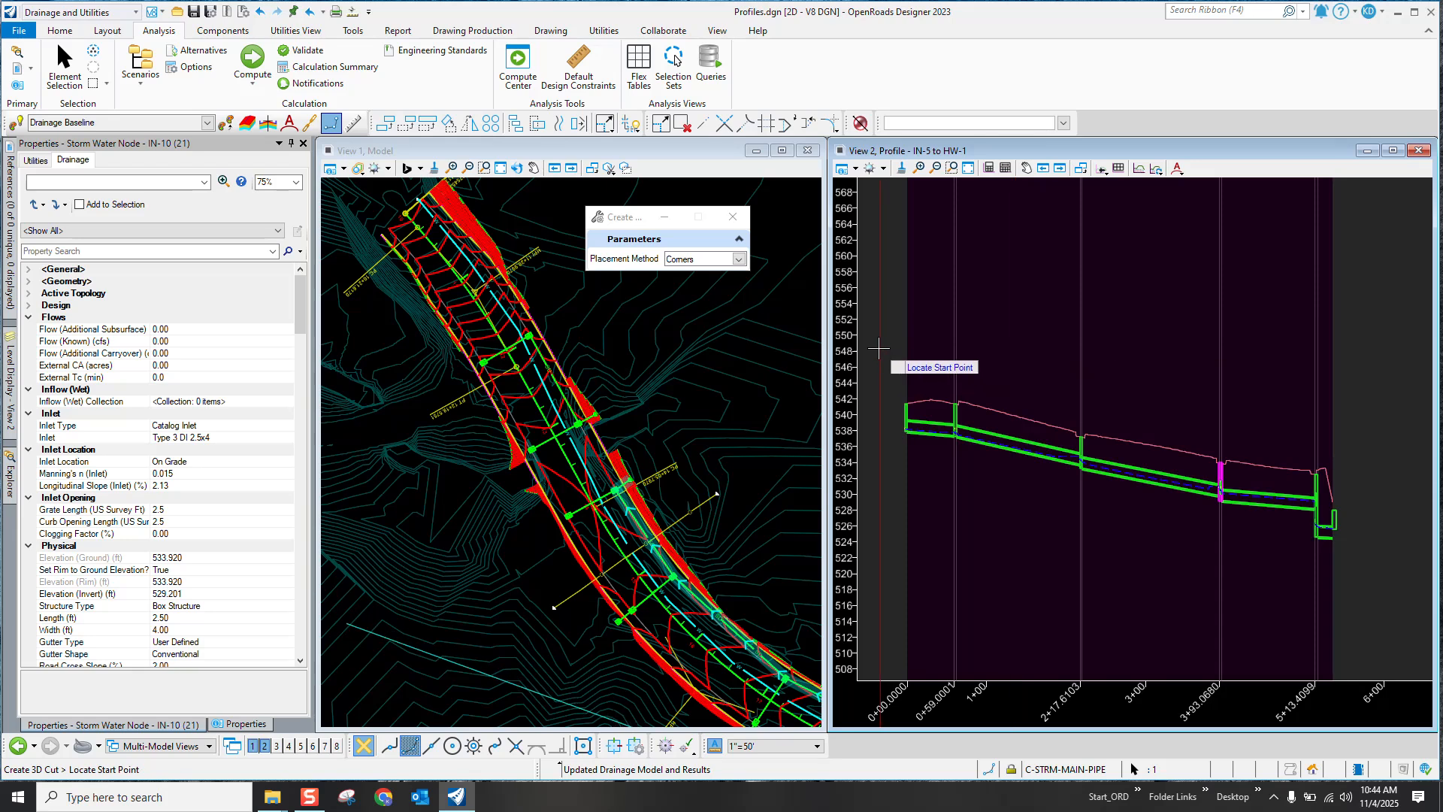
{"action": "scroll", "coordinate": [1030, 369], "scroll_direction": "down", "scroll_amount": 1}
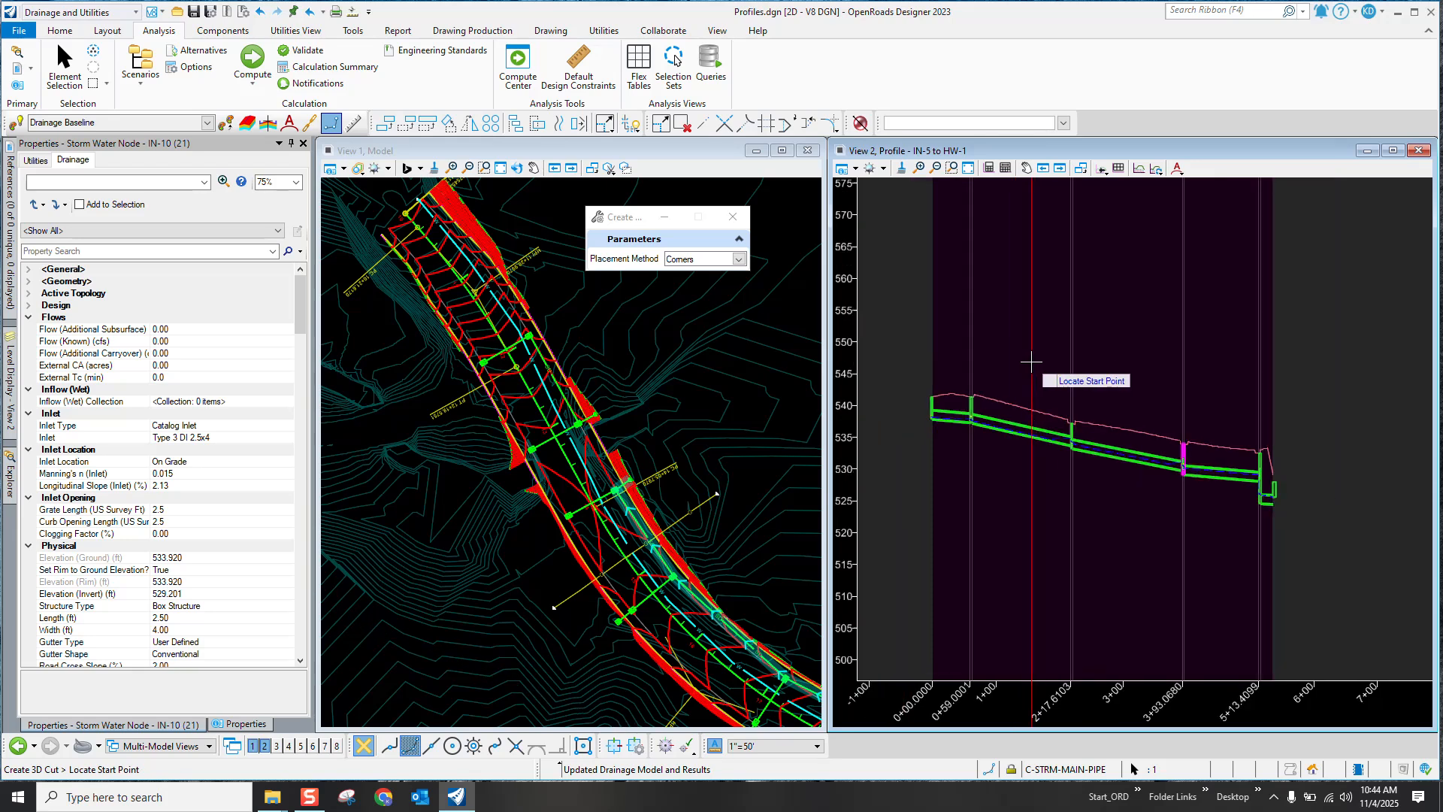
{"action": "left_click", "coordinate": [885, 344]}
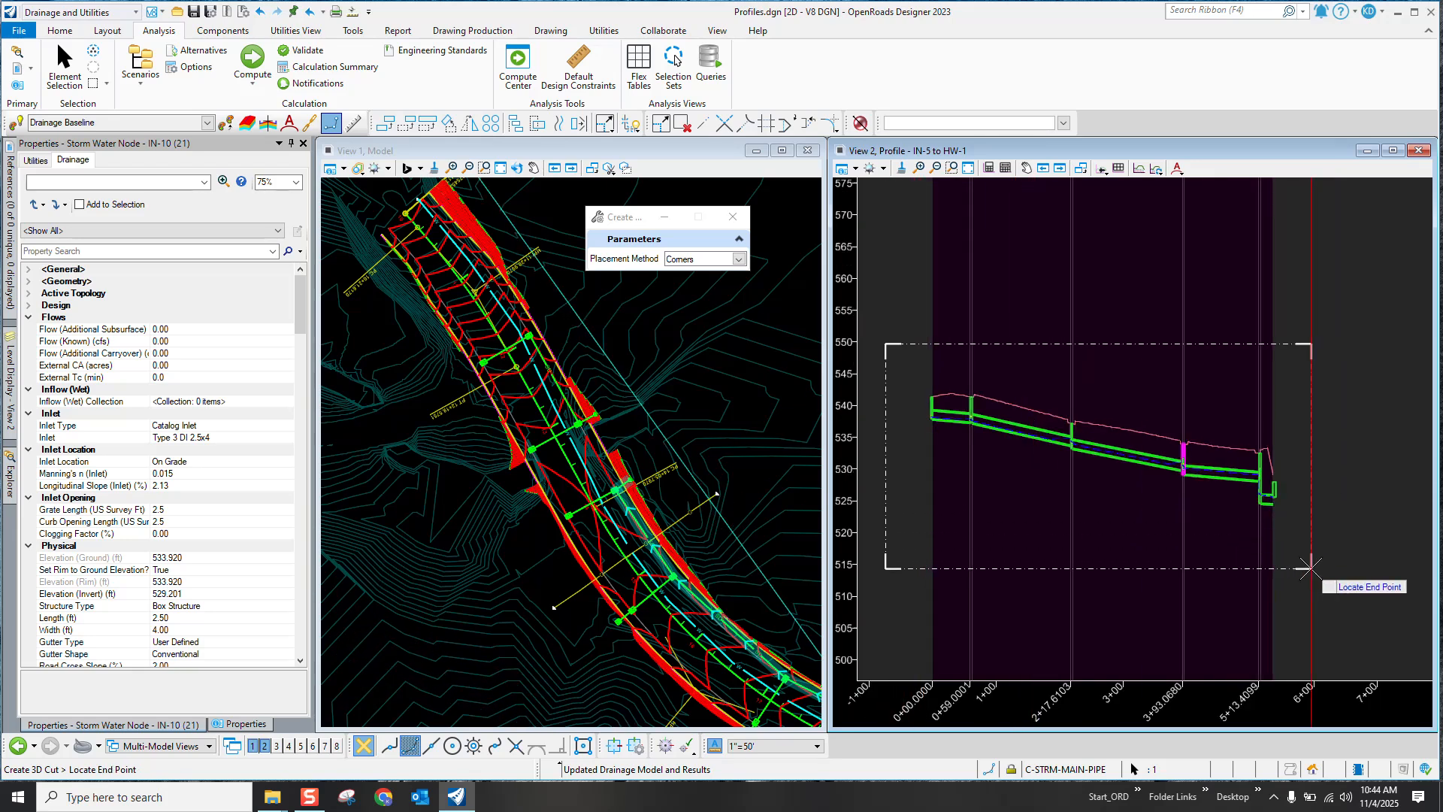
{"action": "left_click", "coordinate": [1342, 572]}
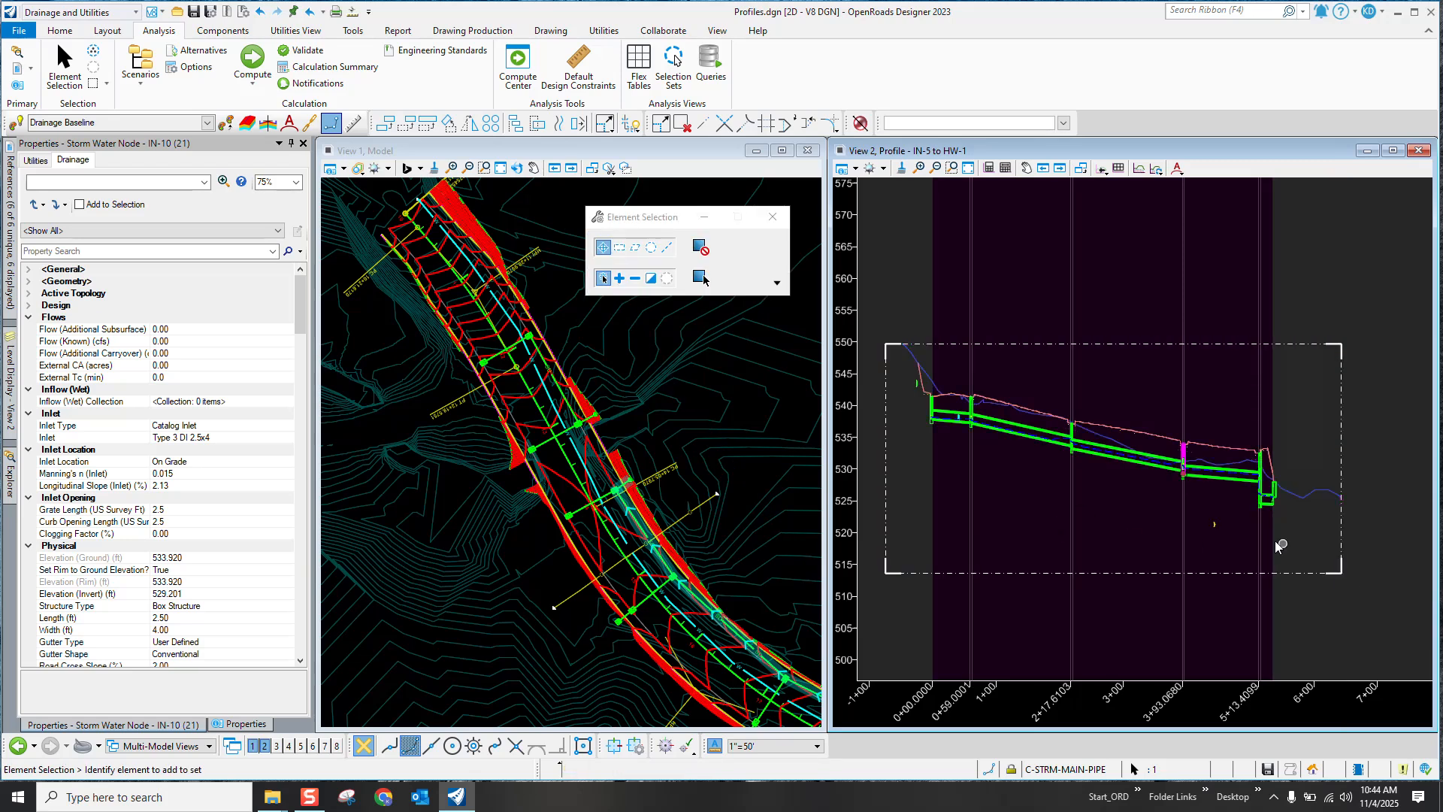
Step: Examine the ground surfaces and crossing utilities in the 3D cut, especially around the pipe between stations 0+00 and 0+59
{"action": "scroll", "coordinate": [1226, 535], "scroll_direction": "up", "scroll_amount": 3}
{"action": "scroll", "coordinate": [1226, 534], "scroll_direction": "down", "scroll_amount": 3}
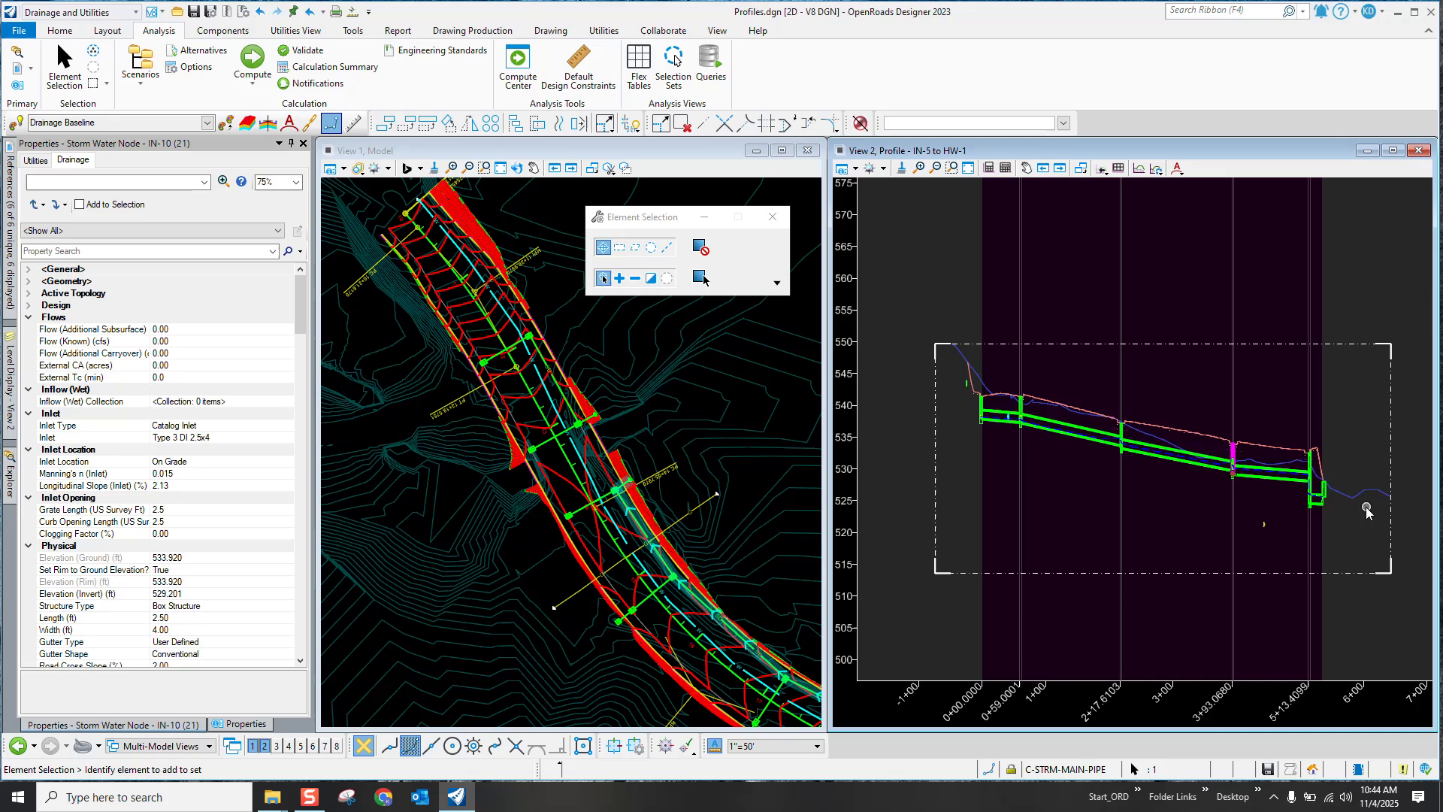
{"action": "scroll", "coordinate": [1000, 399], "scroll_direction": "up", "scroll_amount": 3}
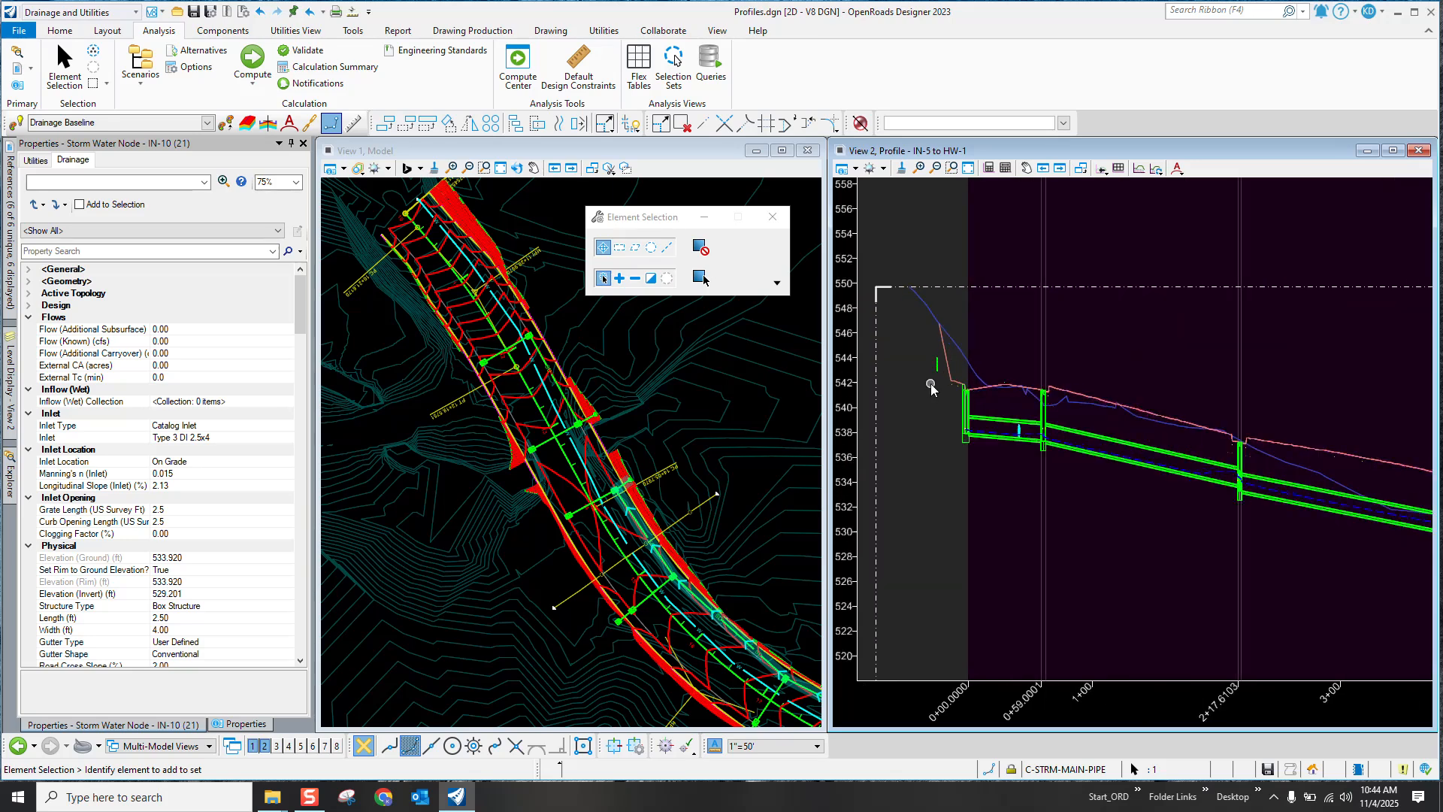
{"action": "scroll", "coordinate": [939, 383], "scroll_direction": "up", "scroll_amount": 2}
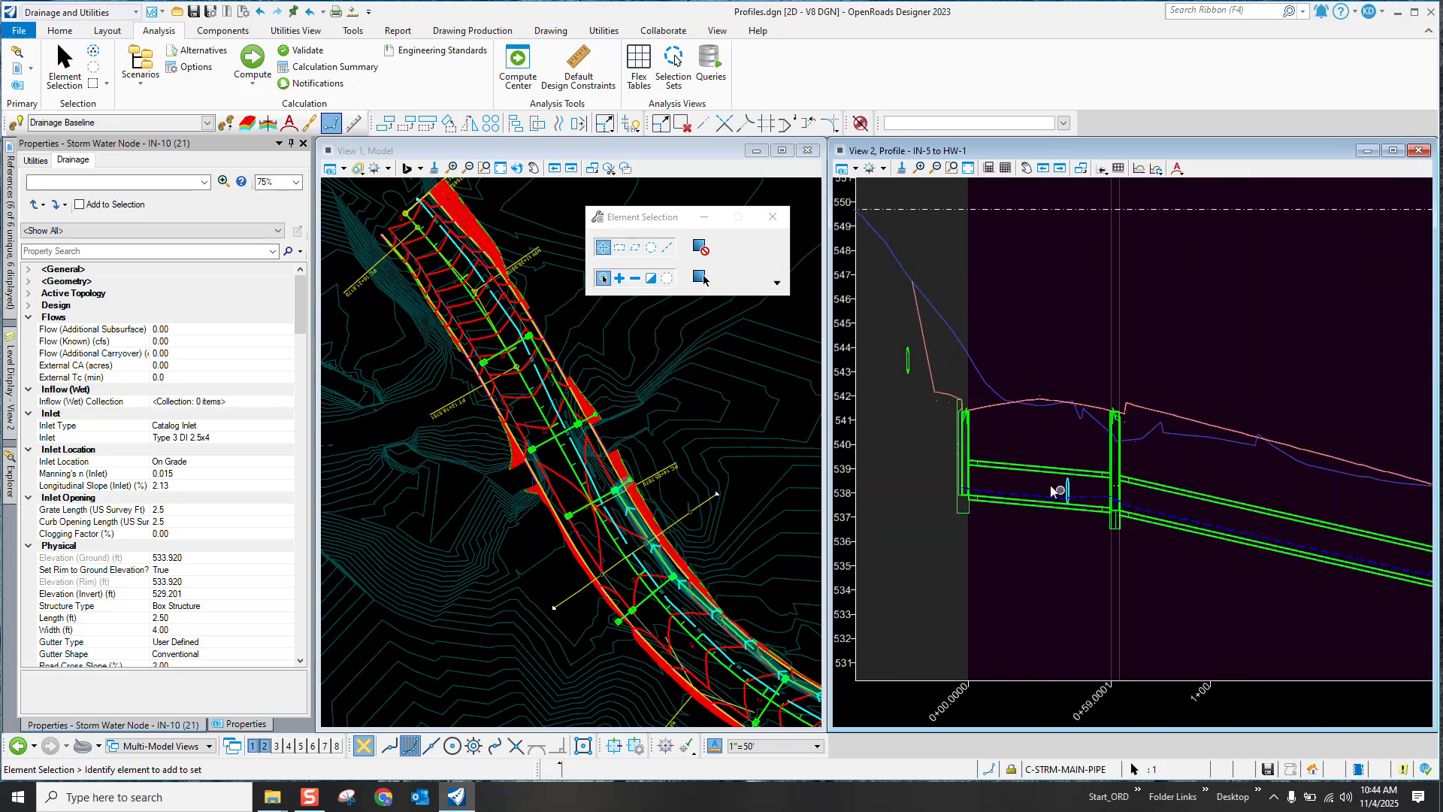
{"action": "scroll", "coordinate": [1067, 493], "scroll_direction": "down", "scroll_amount": 4}
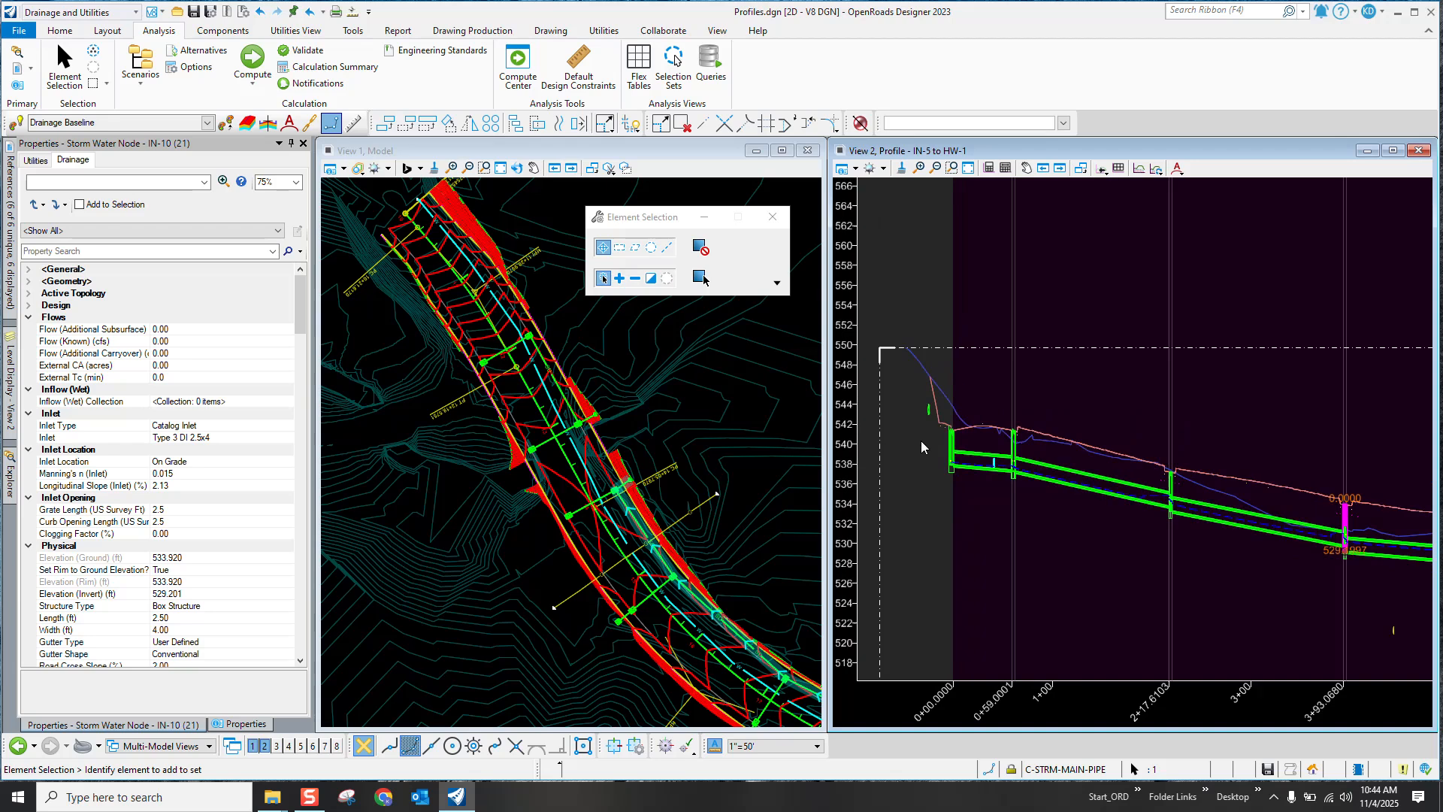
{"action": "scroll", "coordinate": [1292, 591], "scroll_direction": "up", "scroll_amount": 1}
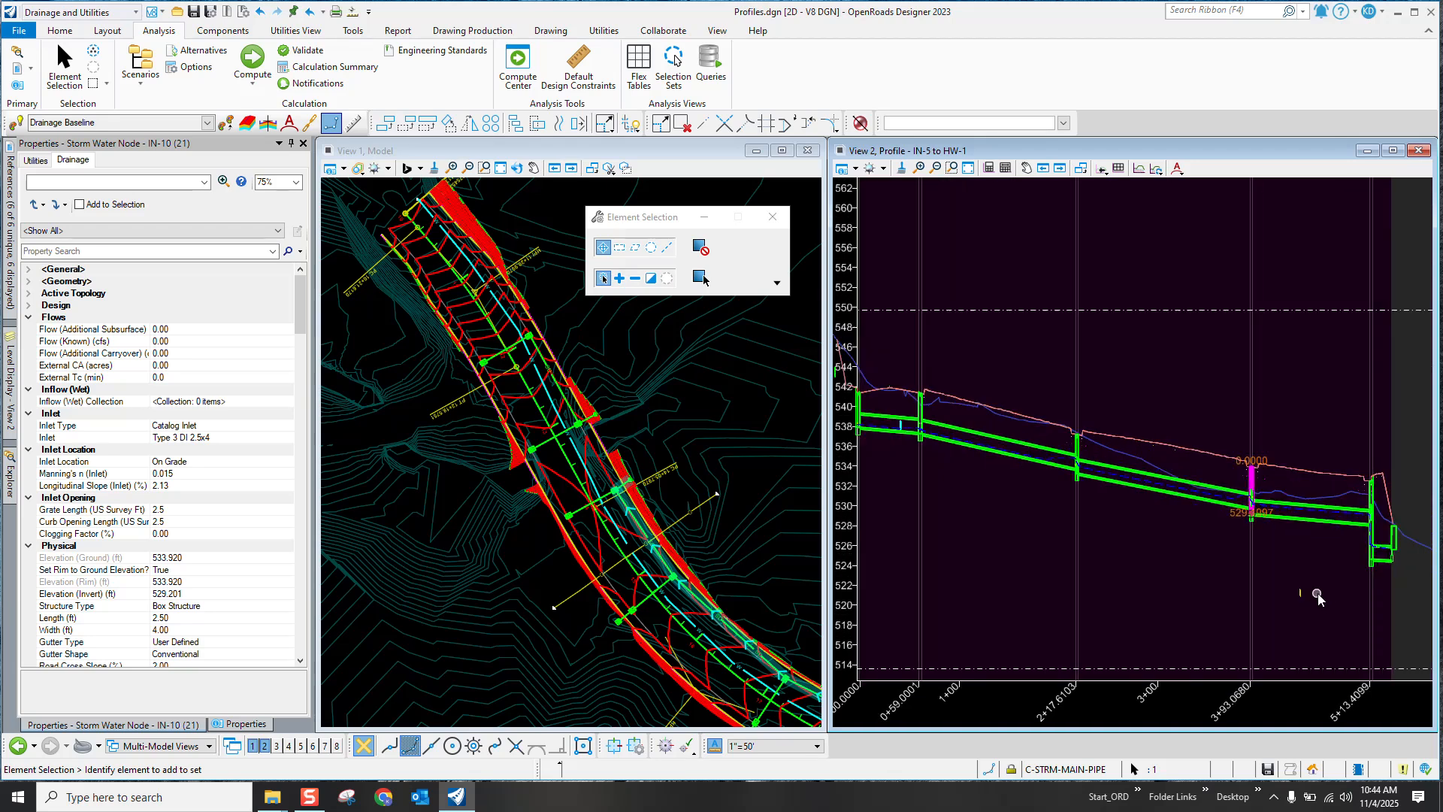
{"action": "scroll", "coordinate": [1345, 598], "scroll_direction": "down", "scroll_amount": 1}
{"action": "scroll", "coordinate": [1007, 466], "scroll_direction": "up", "scroll_amount": 2}
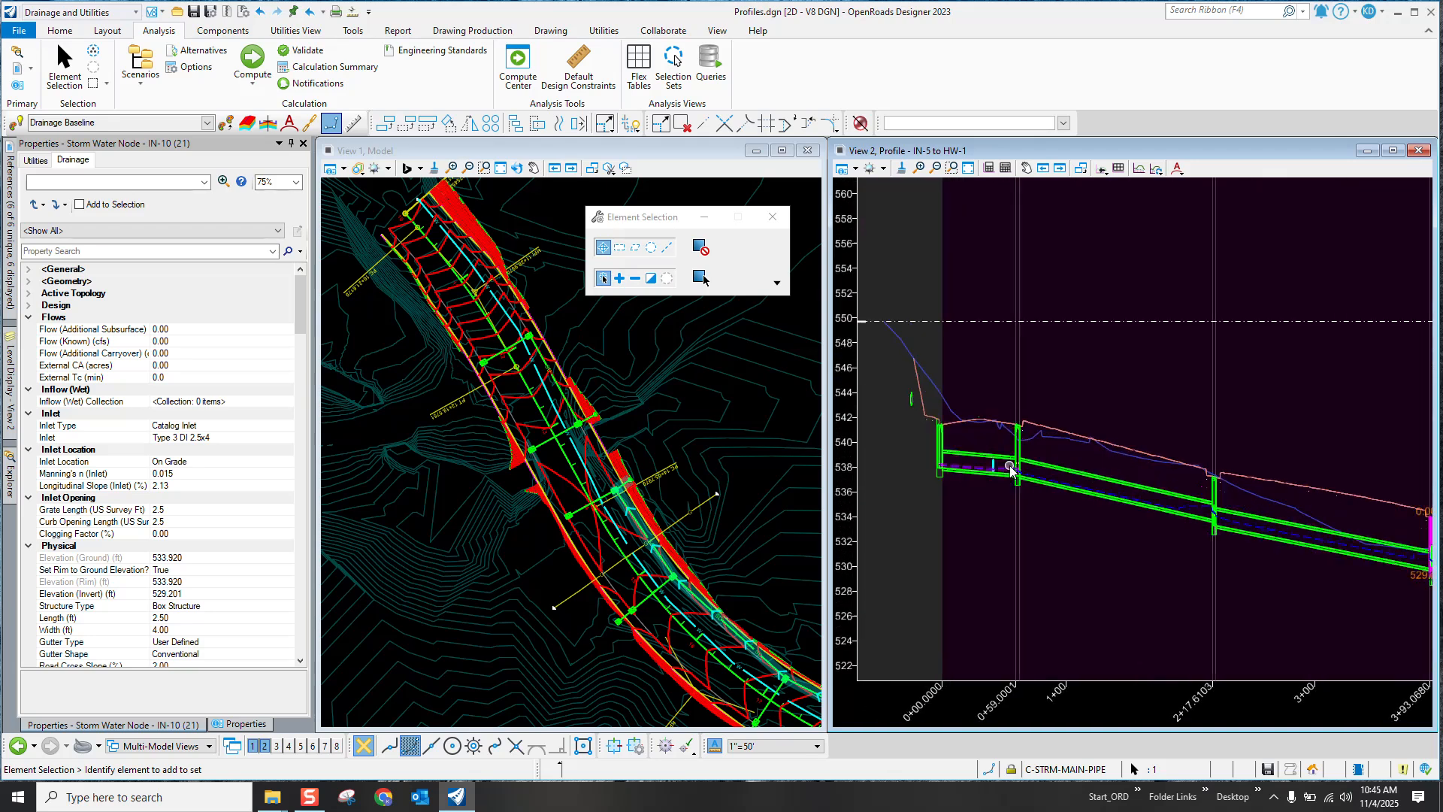
{"action": "scroll", "coordinate": [978, 439], "scroll_direction": "up", "scroll_amount": 2}
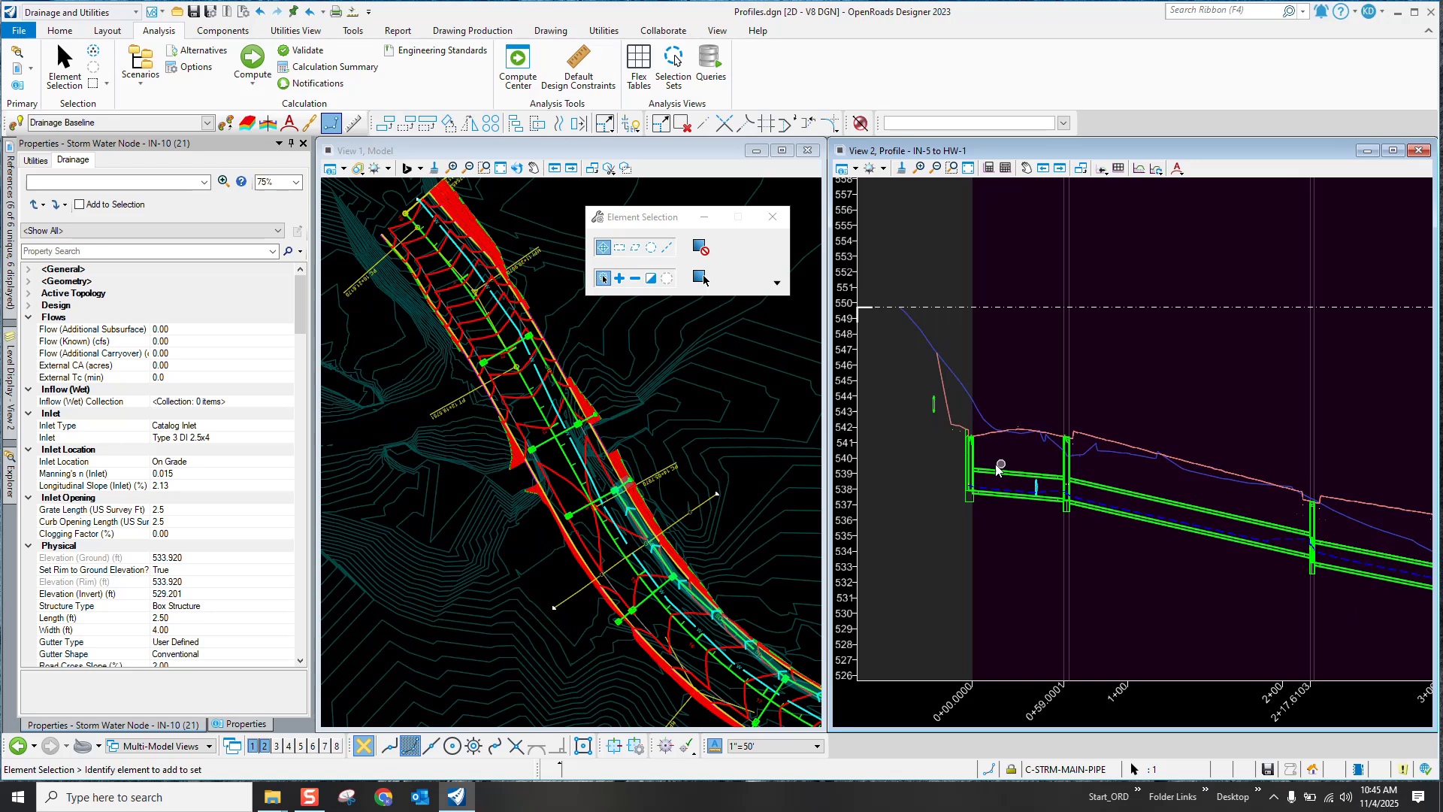
{"action": "scroll", "coordinate": [1013, 455], "scroll_direction": "up", "scroll_amount": 1}
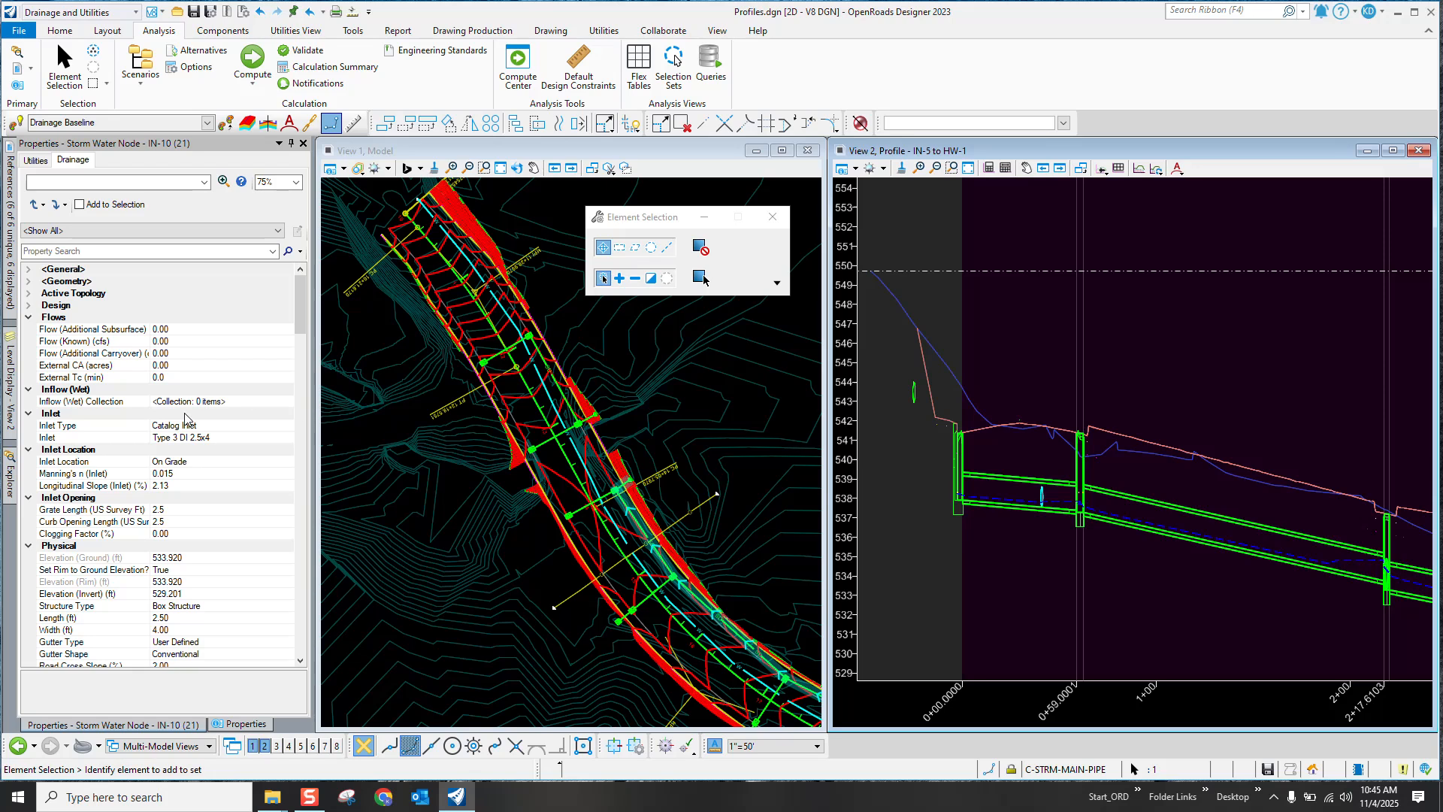
Step: Turn on all levels of the Corridor MainRd.dgn reference in the profile view and refresh the 3D cut
{"action": "mouse_move", "coordinate": [12, 409]}
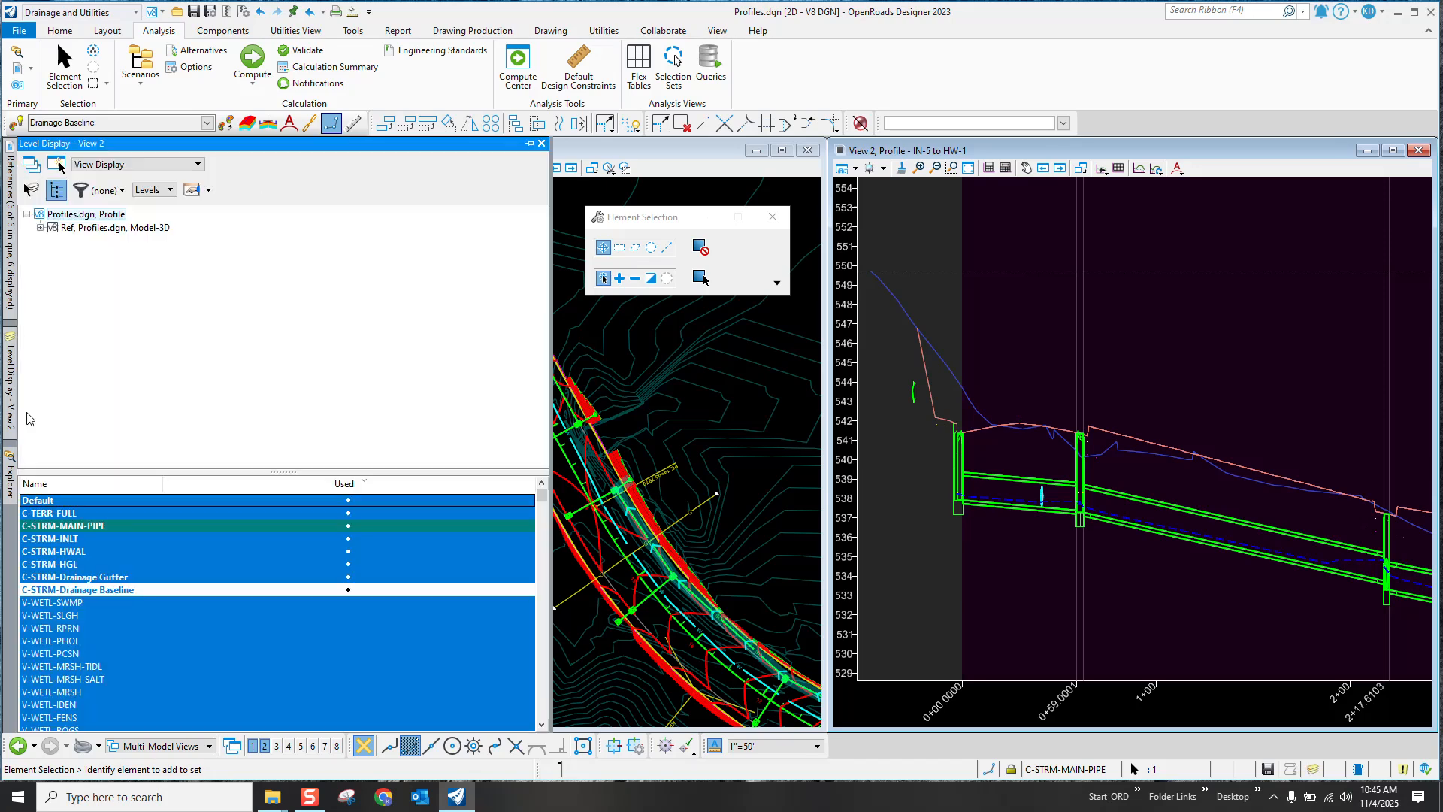
{"action": "left_click", "coordinate": [40, 227]}
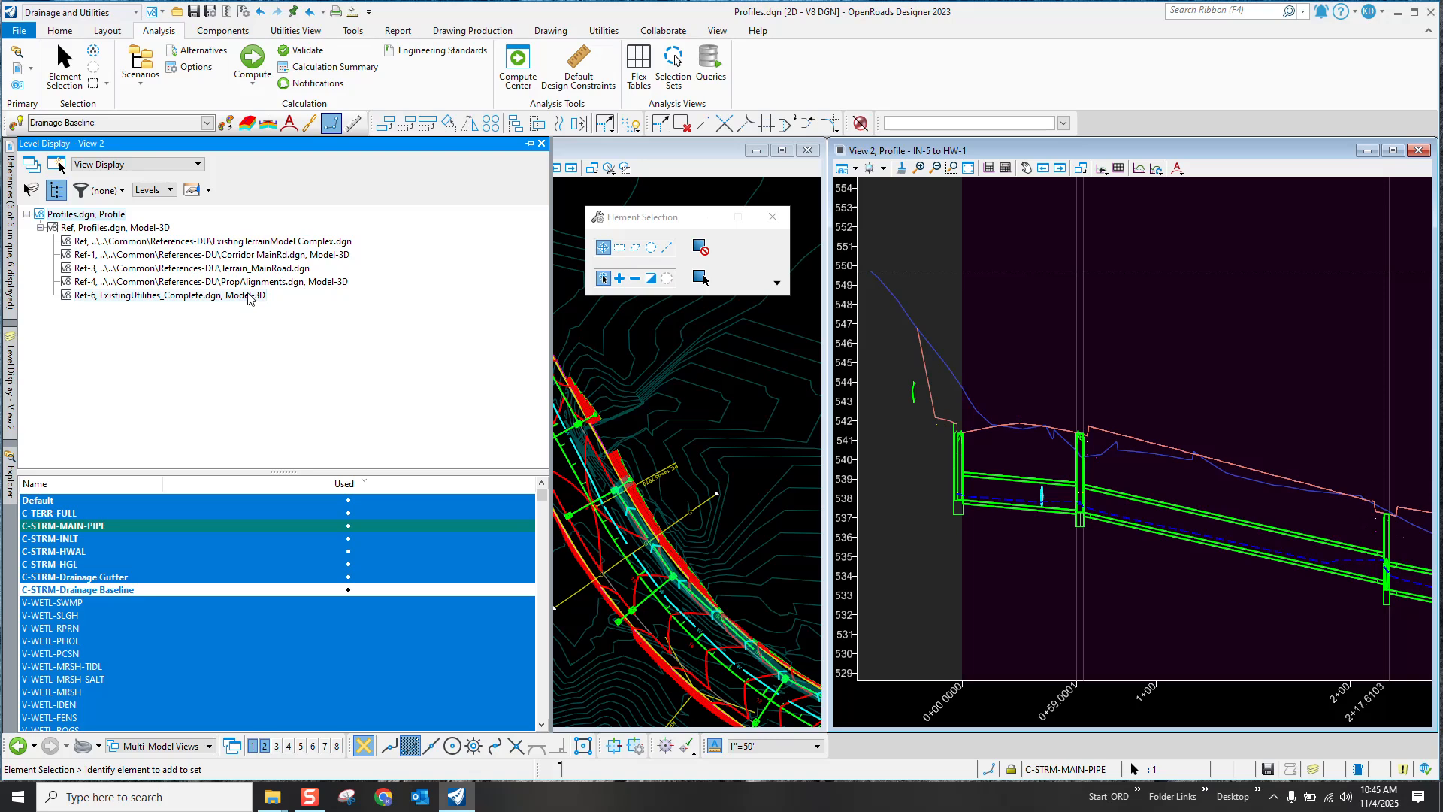
{"action": "left_click", "coordinate": [267, 256]}
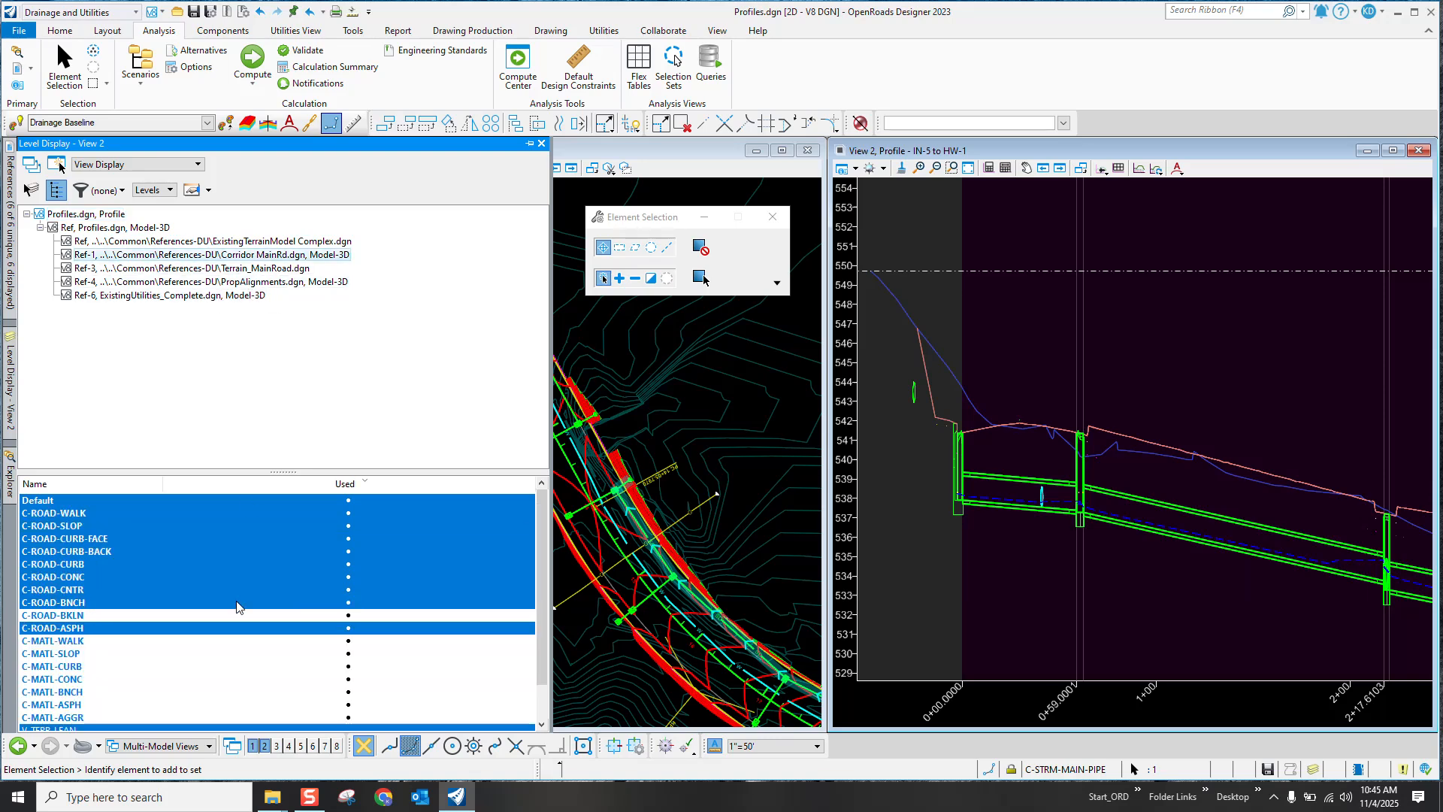
{"action": "right_click", "coordinate": [258, 615]}
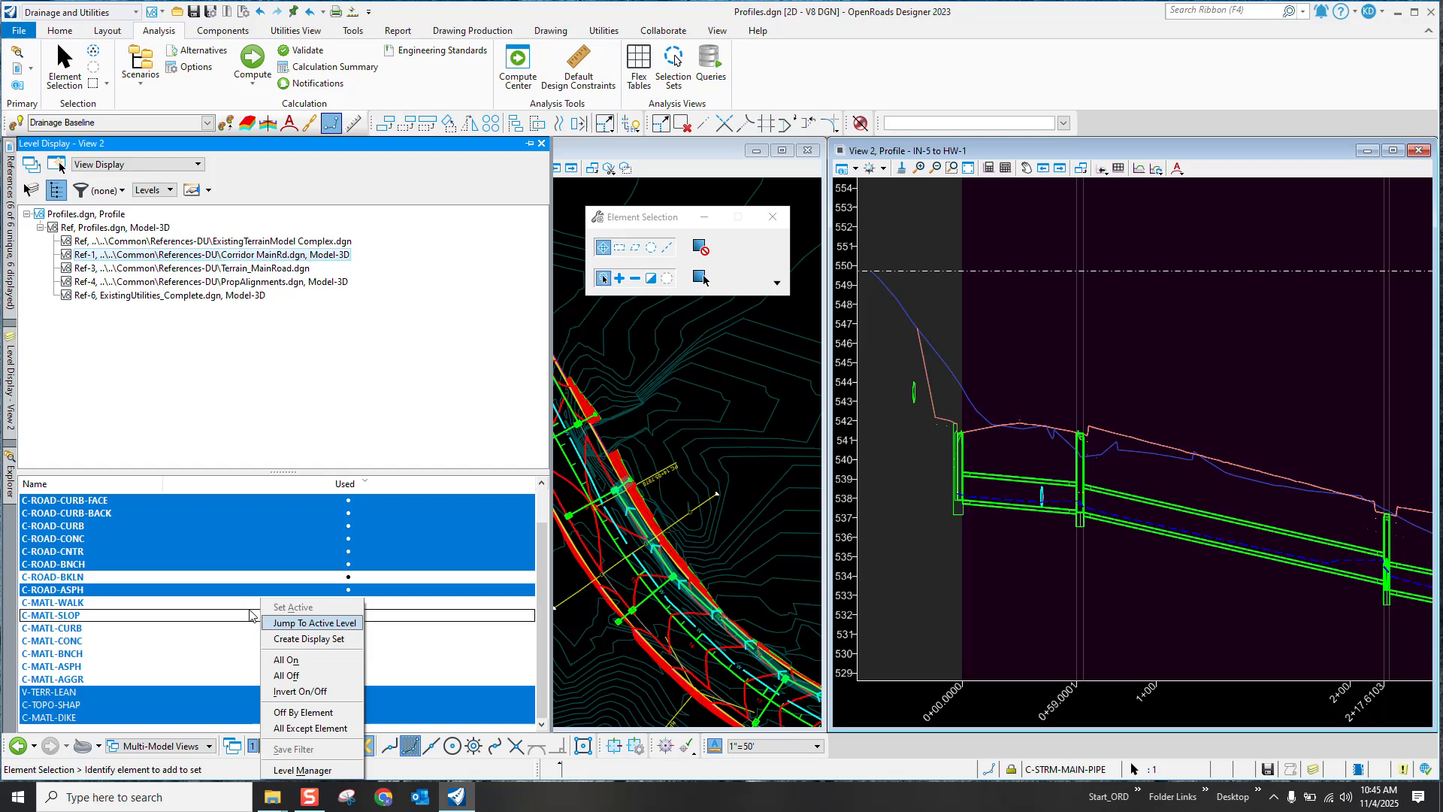
{"action": "left_click", "coordinate": [294, 660]}
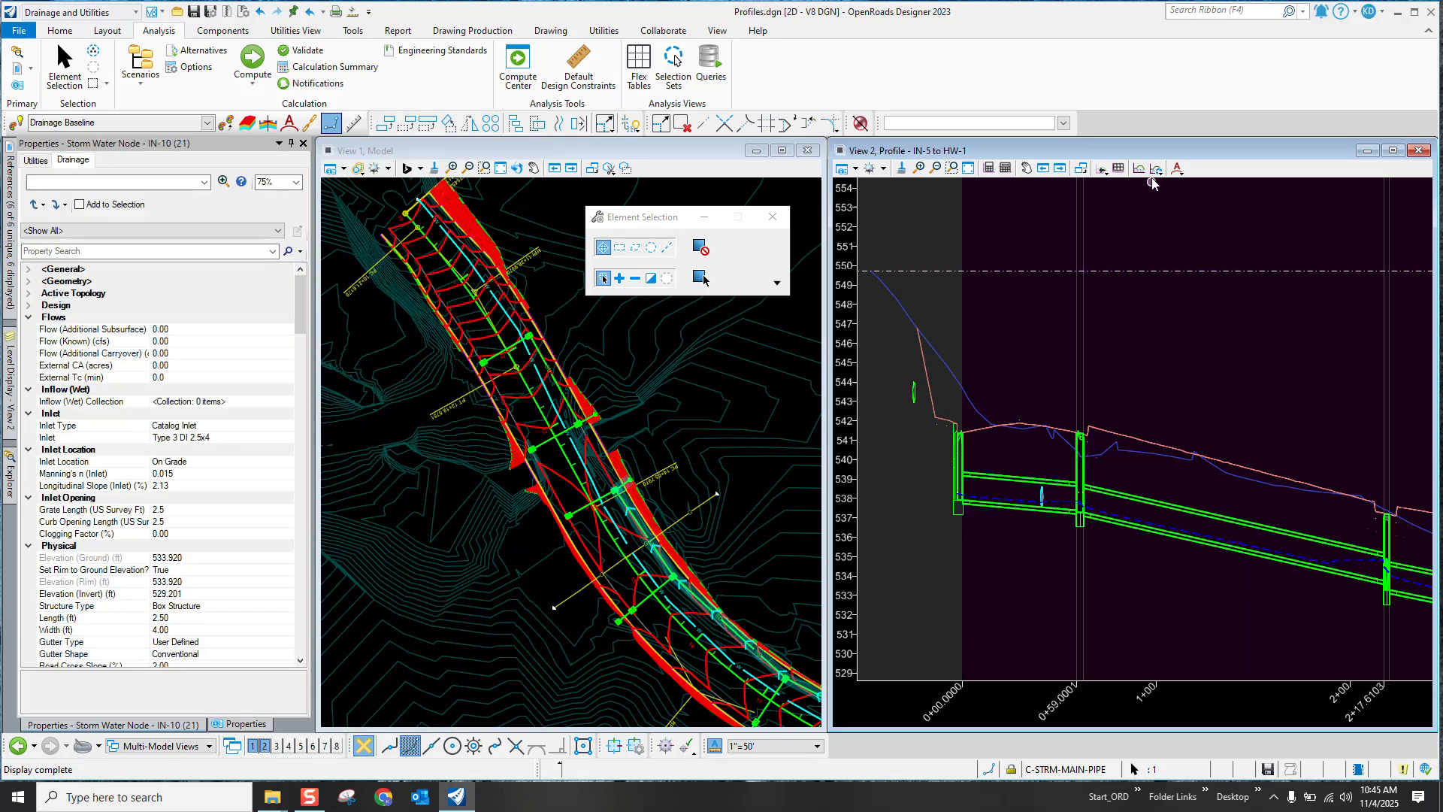
{"action": "left_click", "coordinate": [1156, 169]}
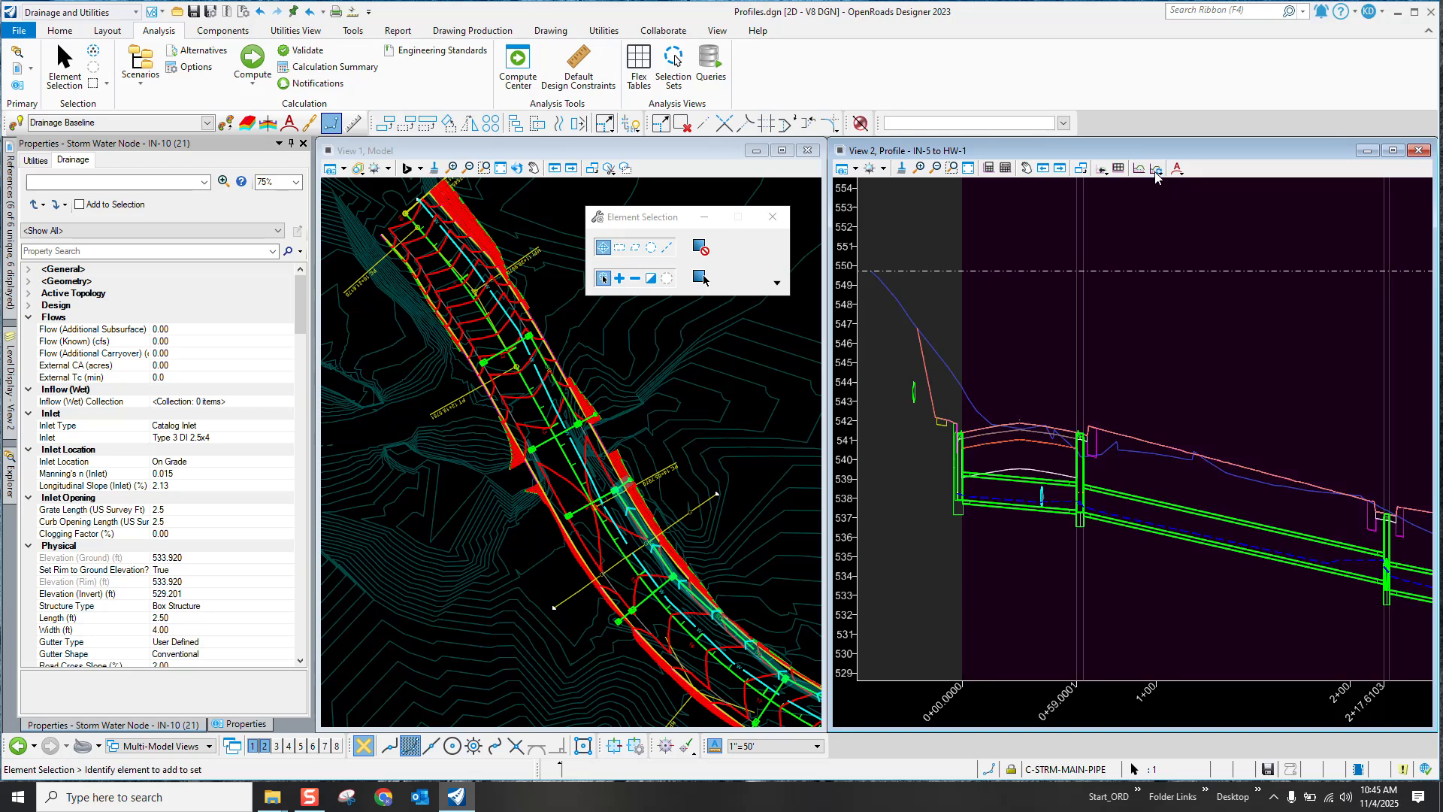
Step: Examine the roadway material layers against the pipe between stations 0+00 and 0+59, and review the full 3D cut
{"action": "scroll", "coordinate": [975, 502], "scroll_direction": "up", "scroll_amount": 1}
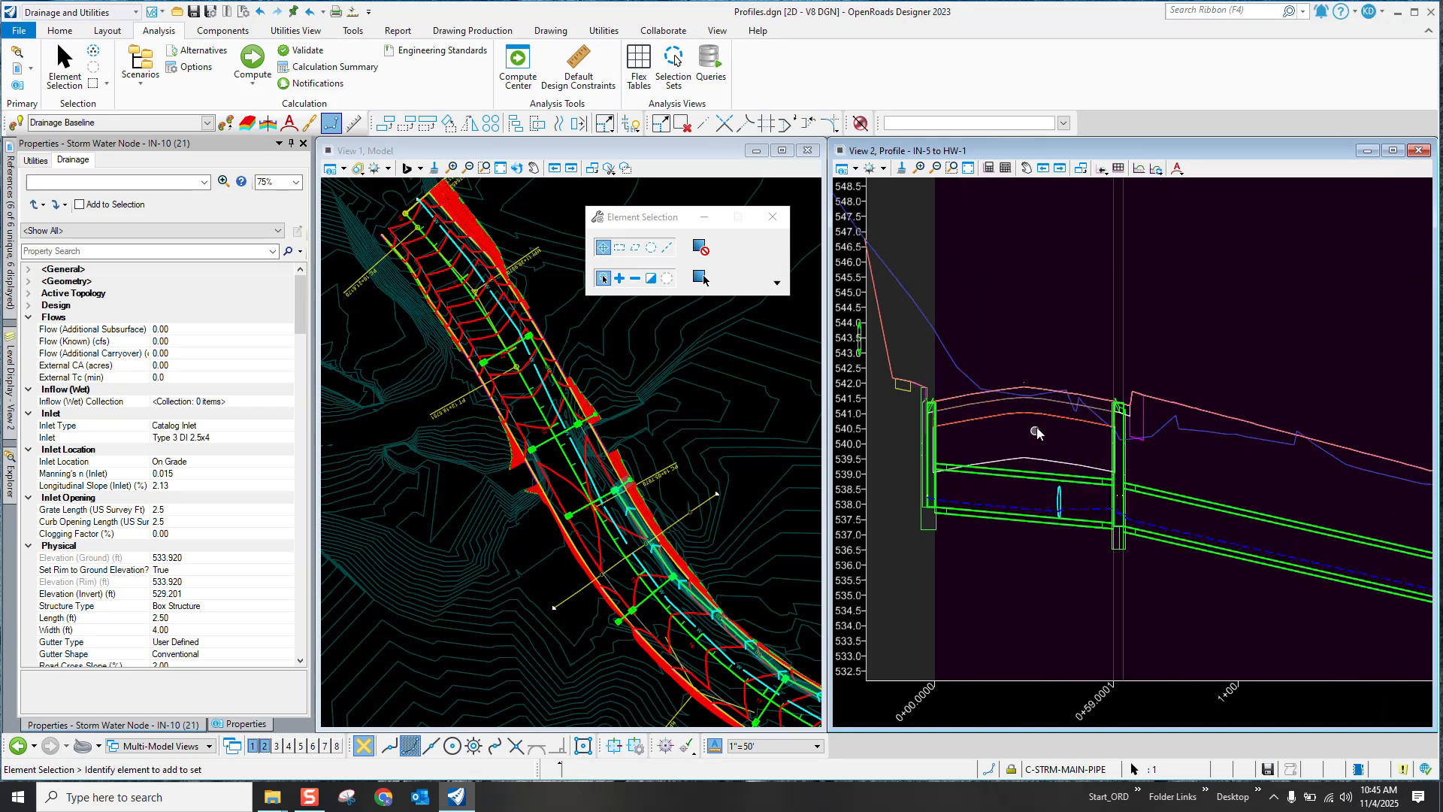
{"action": "scroll", "coordinate": [918, 497], "scroll_direction": "up", "scroll_amount": 1}
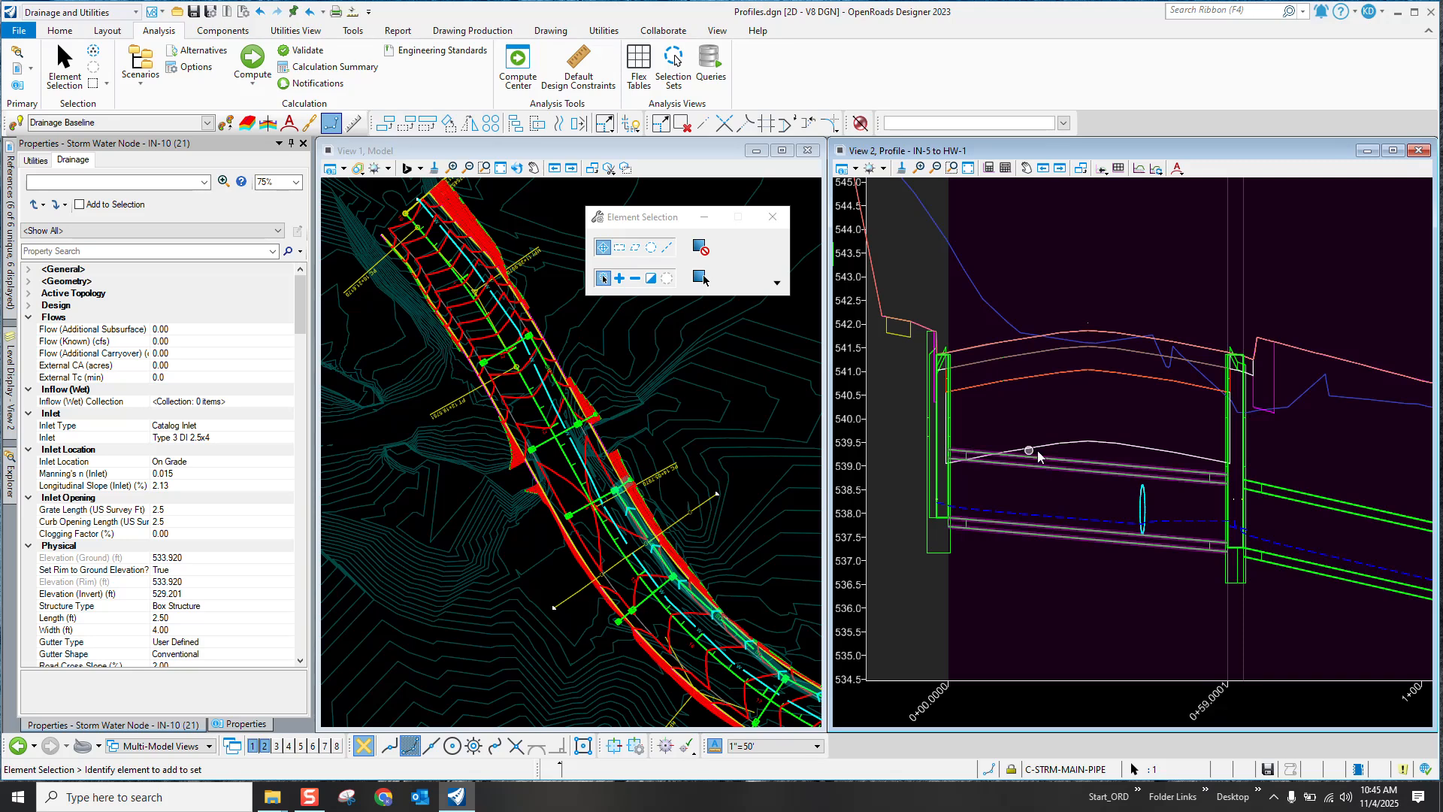
{"action": "scroll", "coordinate": [1083, 466], "scroll_direction": "down", "scroll_amount": 2}
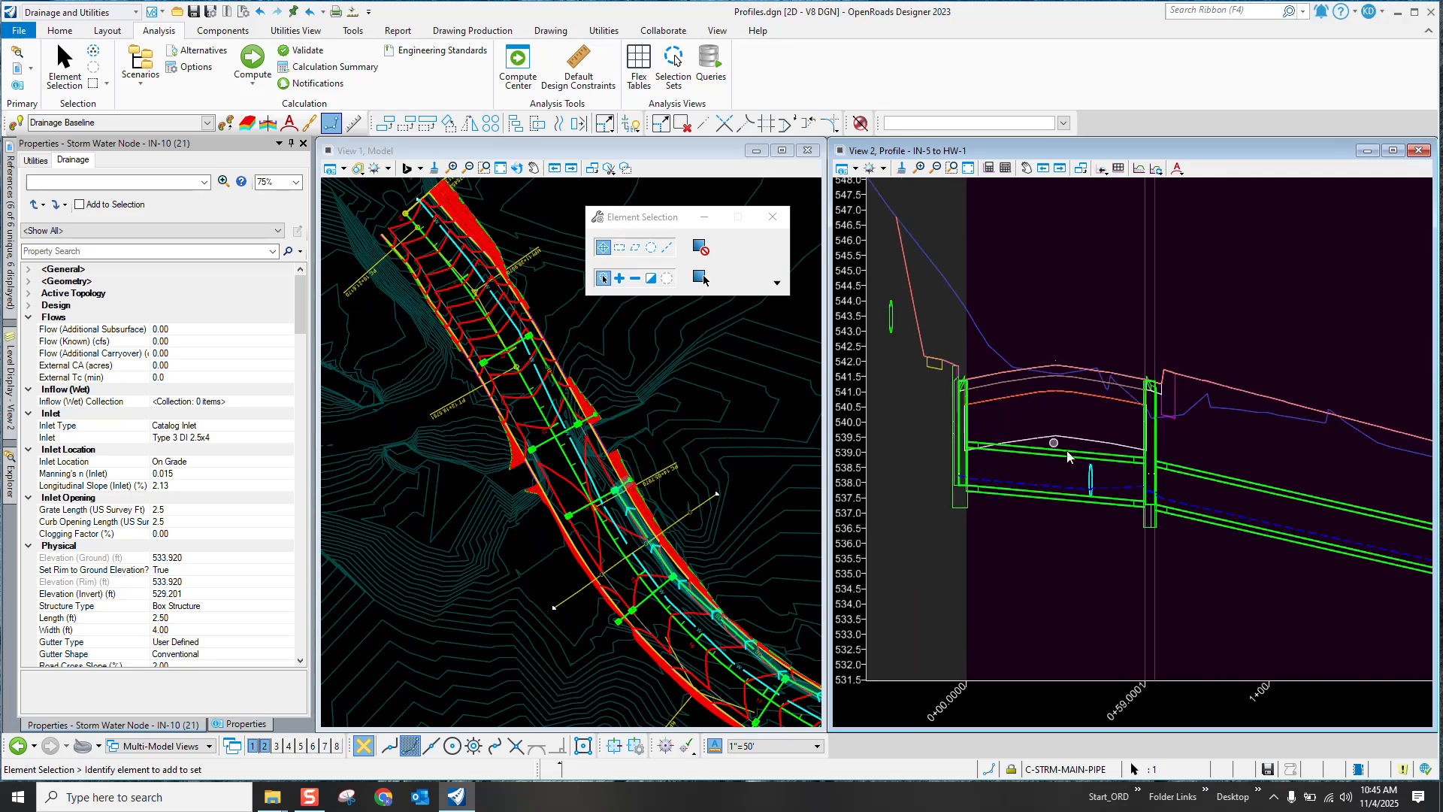
{"action": "scroll", "coordinate": [901, 459], "scroll_direction": "down", "scroll_amount": 2}
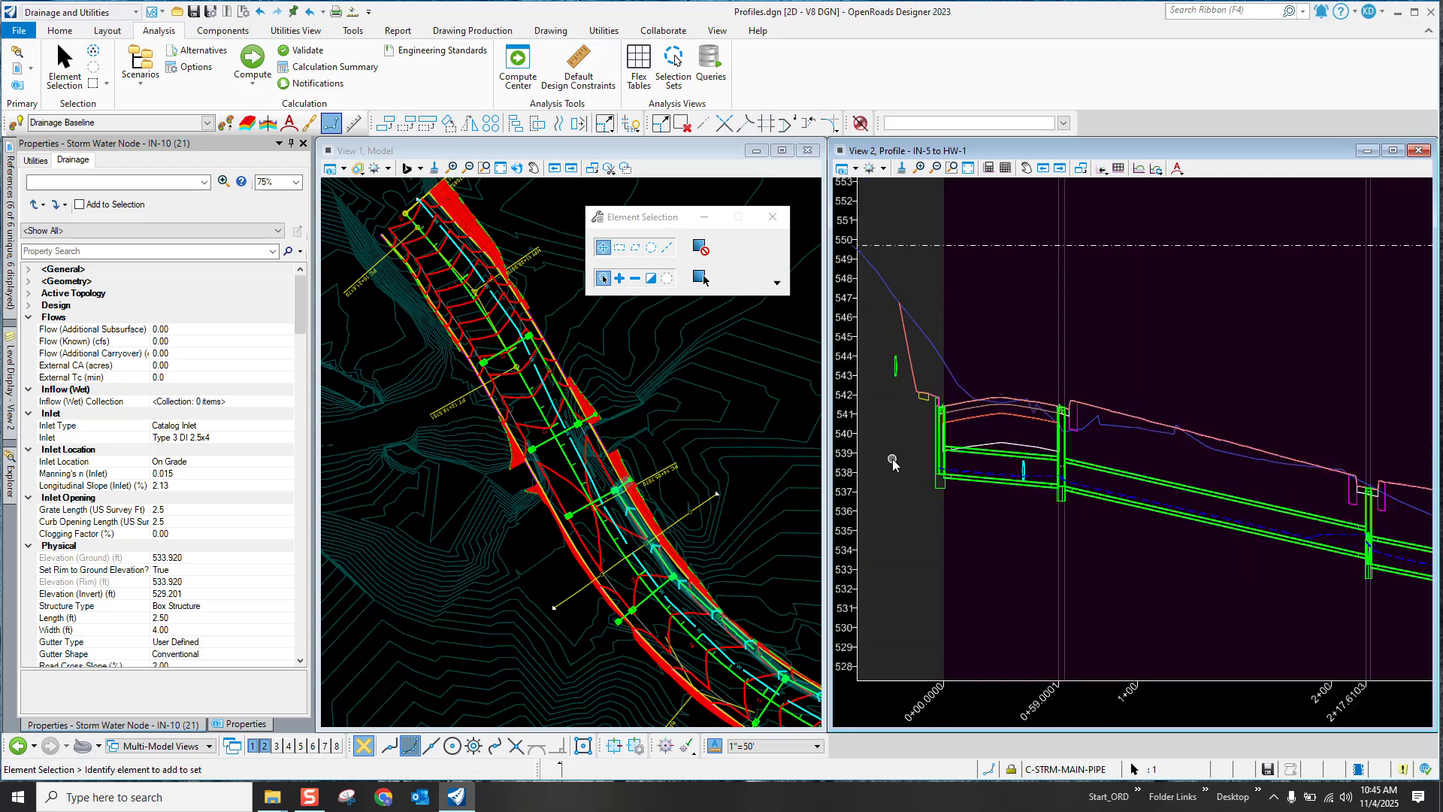
{"action": "scroll", "coordinate": [893, 461], "scroll_direction": "down", "scroll_amount": 2}
{"action": "scroll", "coordinate": [893, 461], "scroll_direction": "down", "scroll_amount": 1}
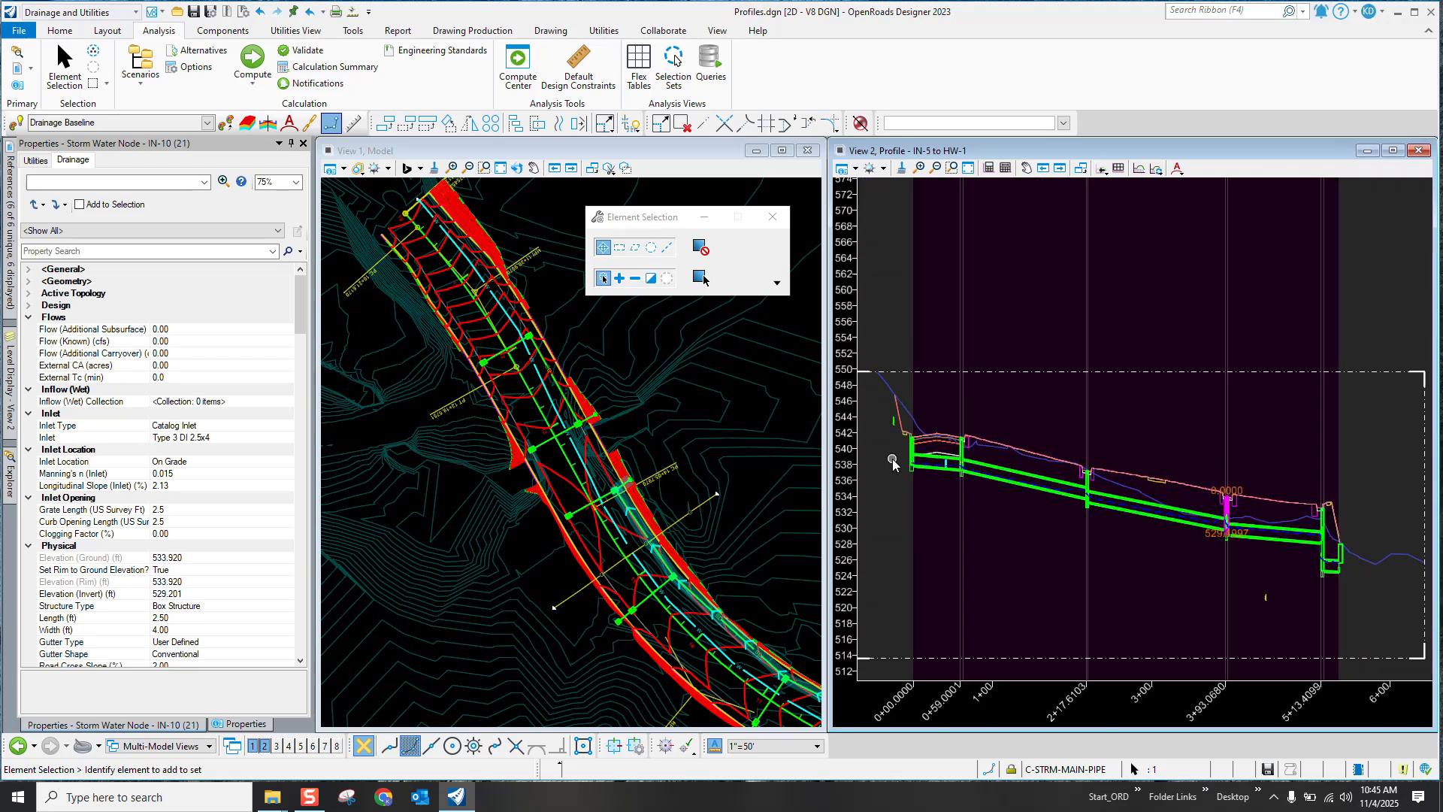
{"action": "scroll", "coordinate": [1162, 448], "scroll_direction": "down", "scroll_amount": 1}
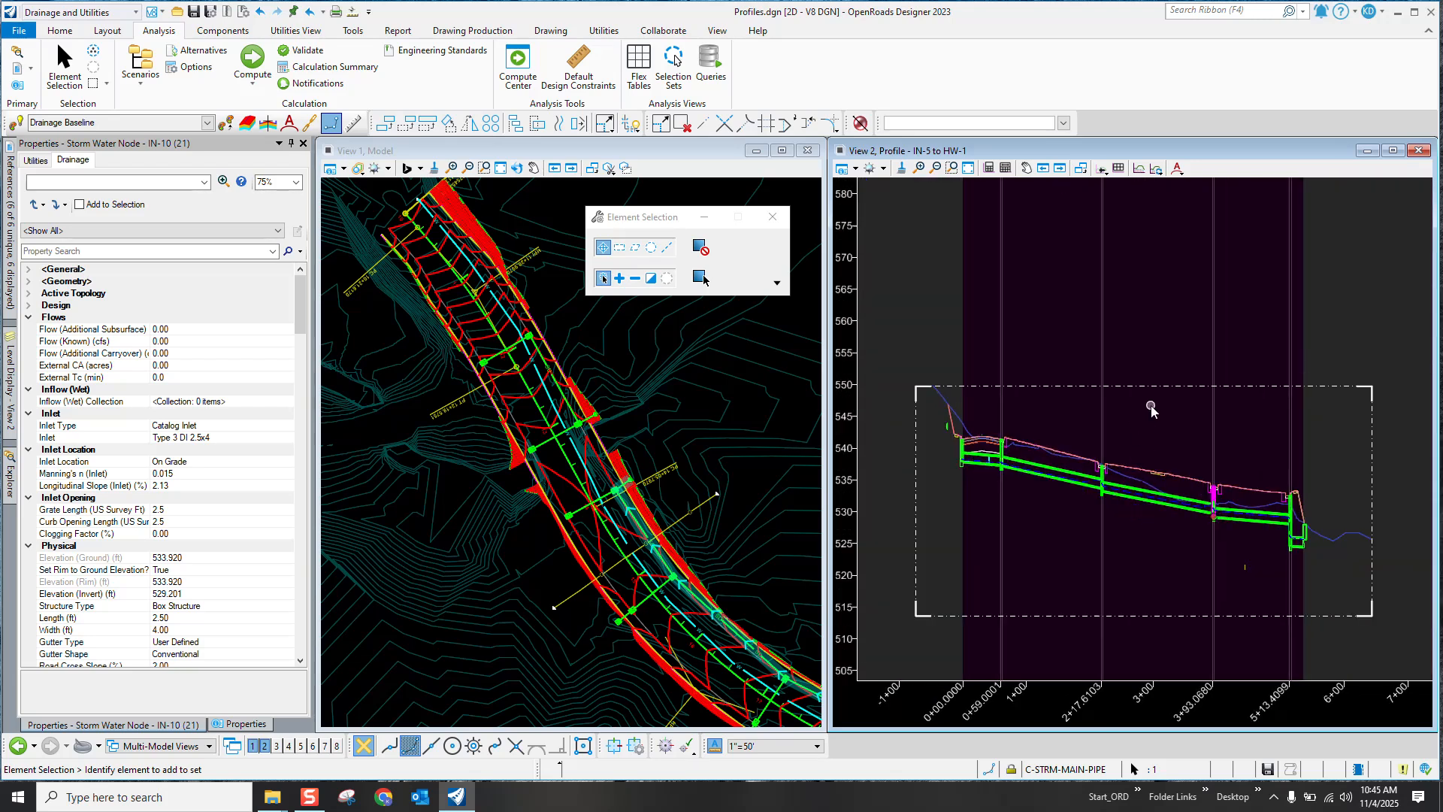
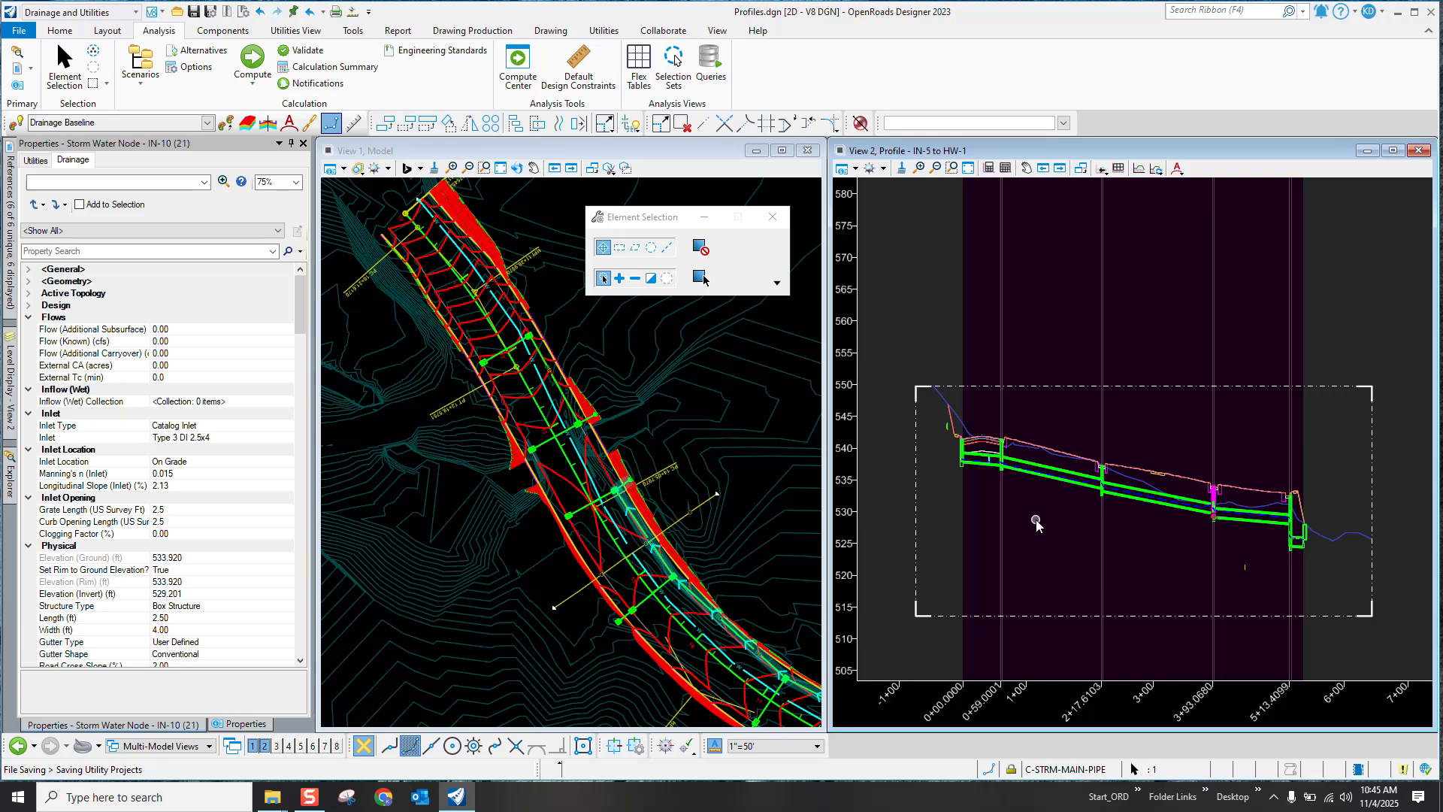
Step: Try to shift pipe P-9 between stations 0+59 and 2+17 downward in the profile by about 1 ft
{"action": "scroll", "coordinate": [1036, 521], "scroll_direction": "up", "scroll_amount": 1}
{"action": "scroll", "coordinate": [1037, 522], "scroll_direction": "up", "scroll_amount": 1}
{"action": "scroll", "coordinate": [1050, 481], "scroll_direction": "up", "scroll_amount": 4}
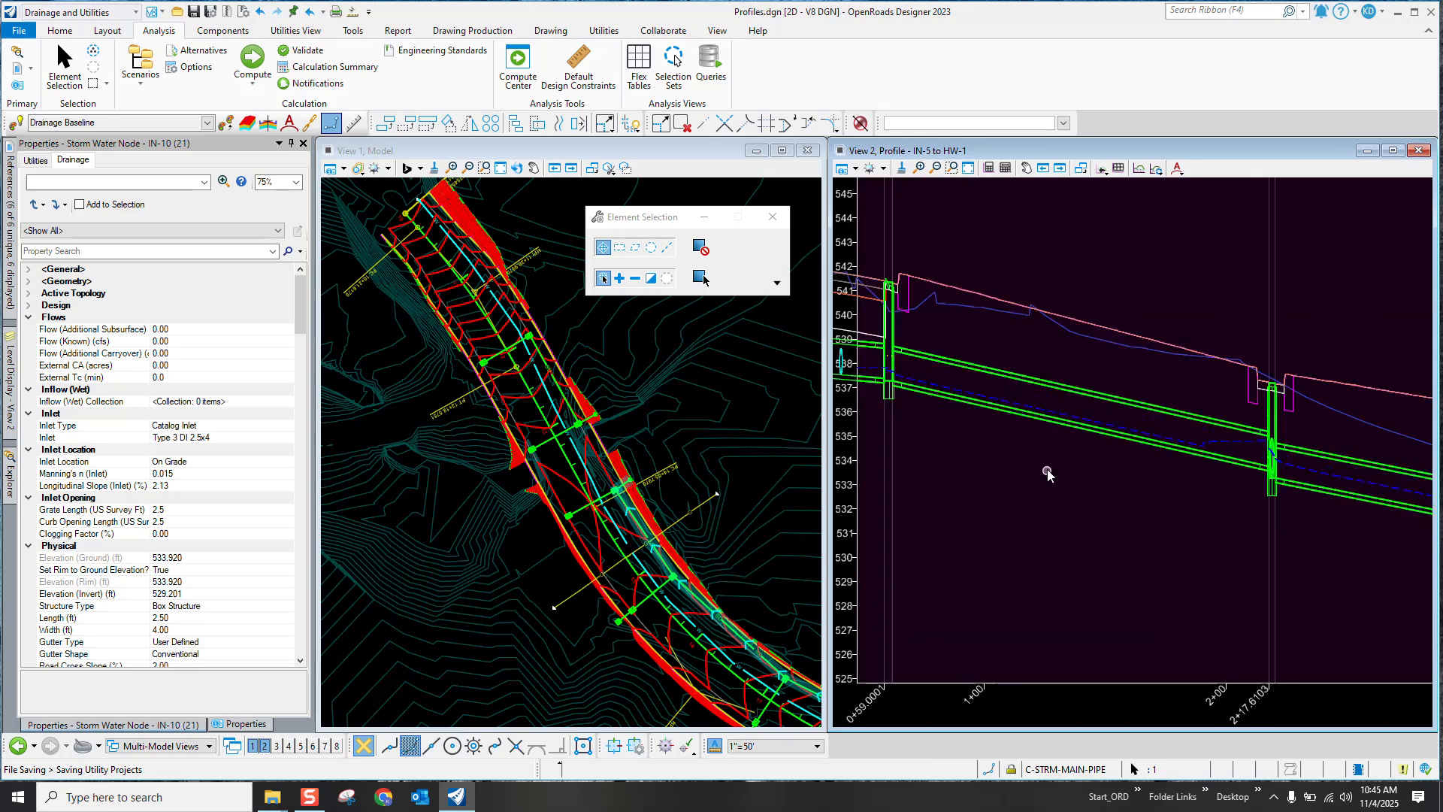
{"action": "left_click", "coordinate": [1084, 434]}
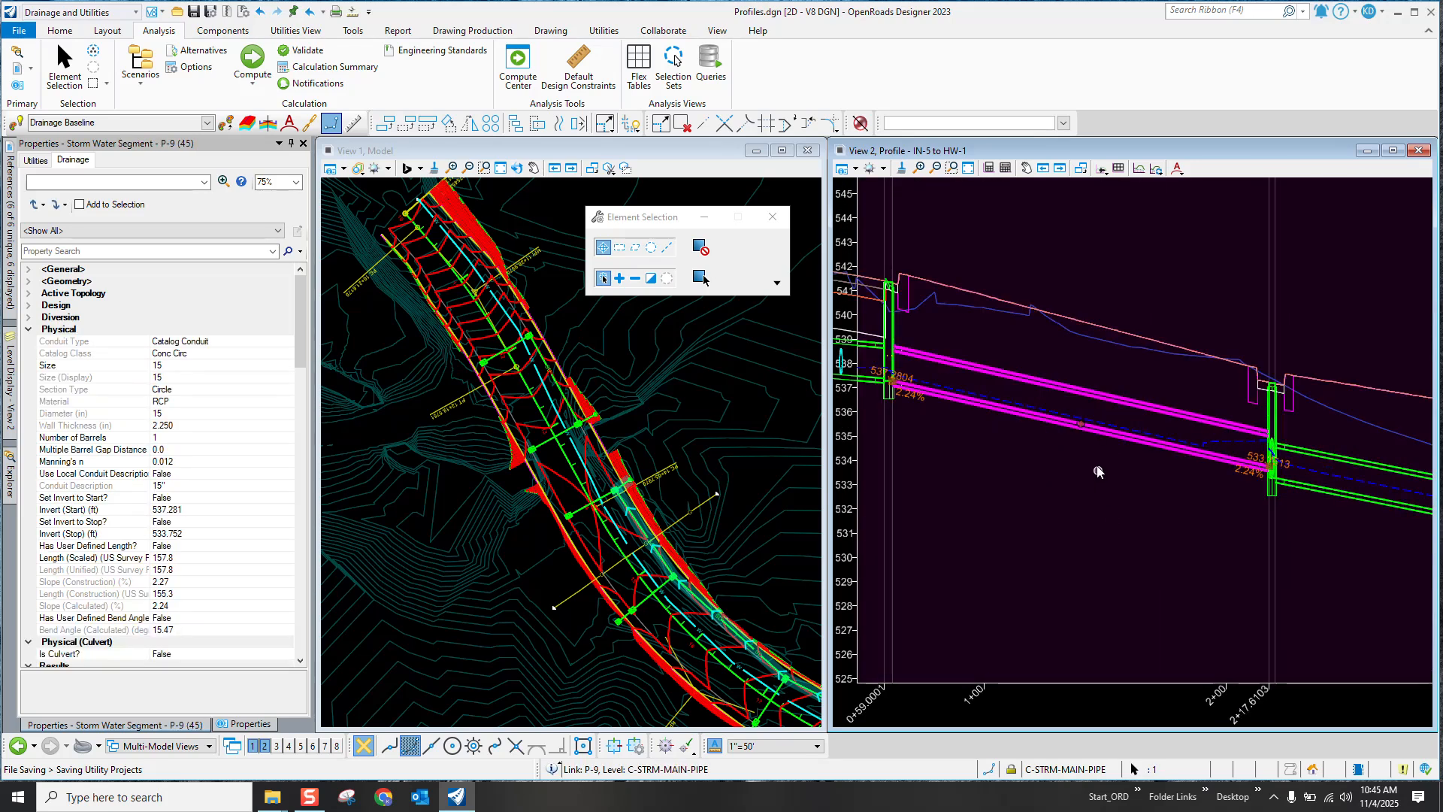
{"action": "left_click_drag", "start_coordinate": [1085, 435], "coordinate": [1075, 452]}
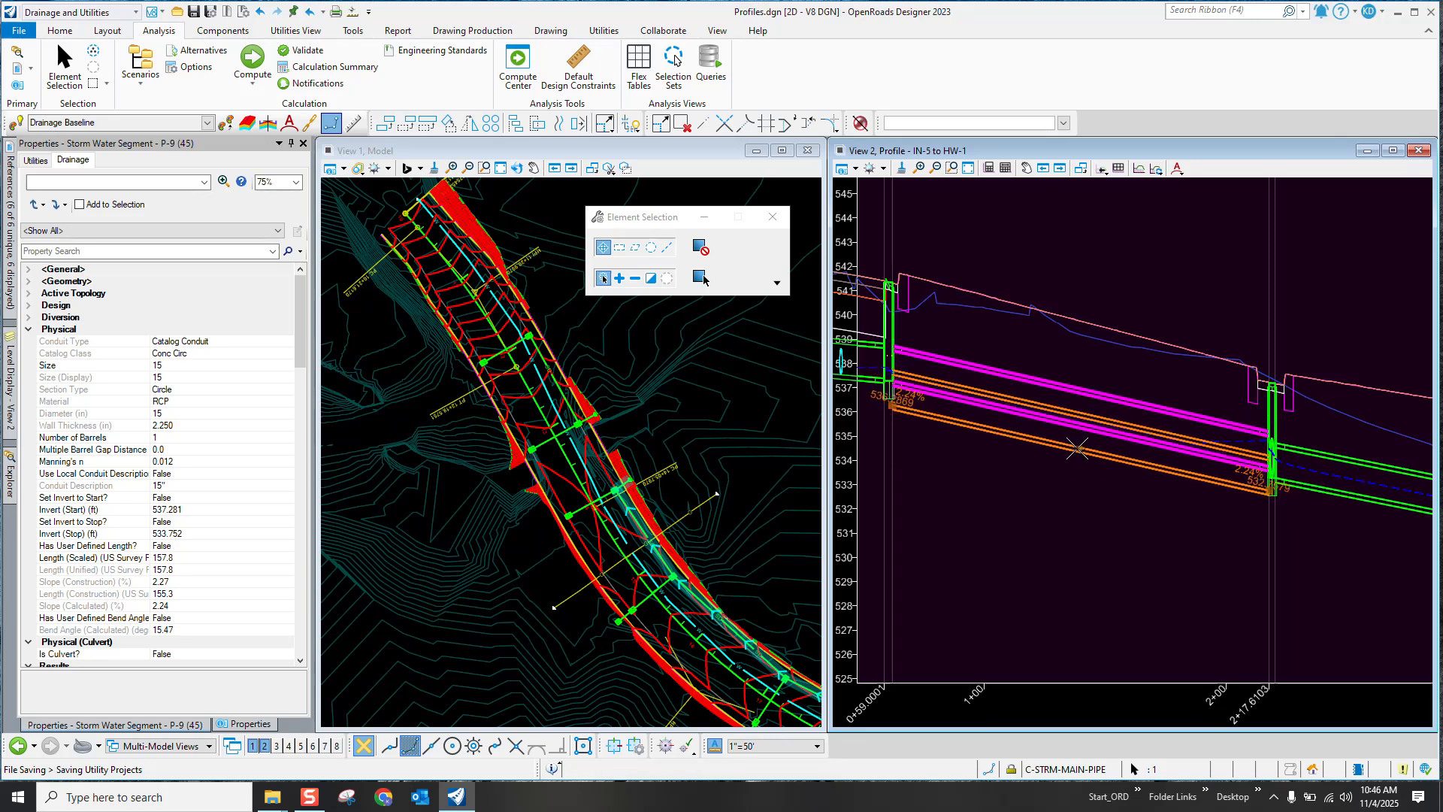
{"action": "right_click", "coordinate": [1077, 447]}
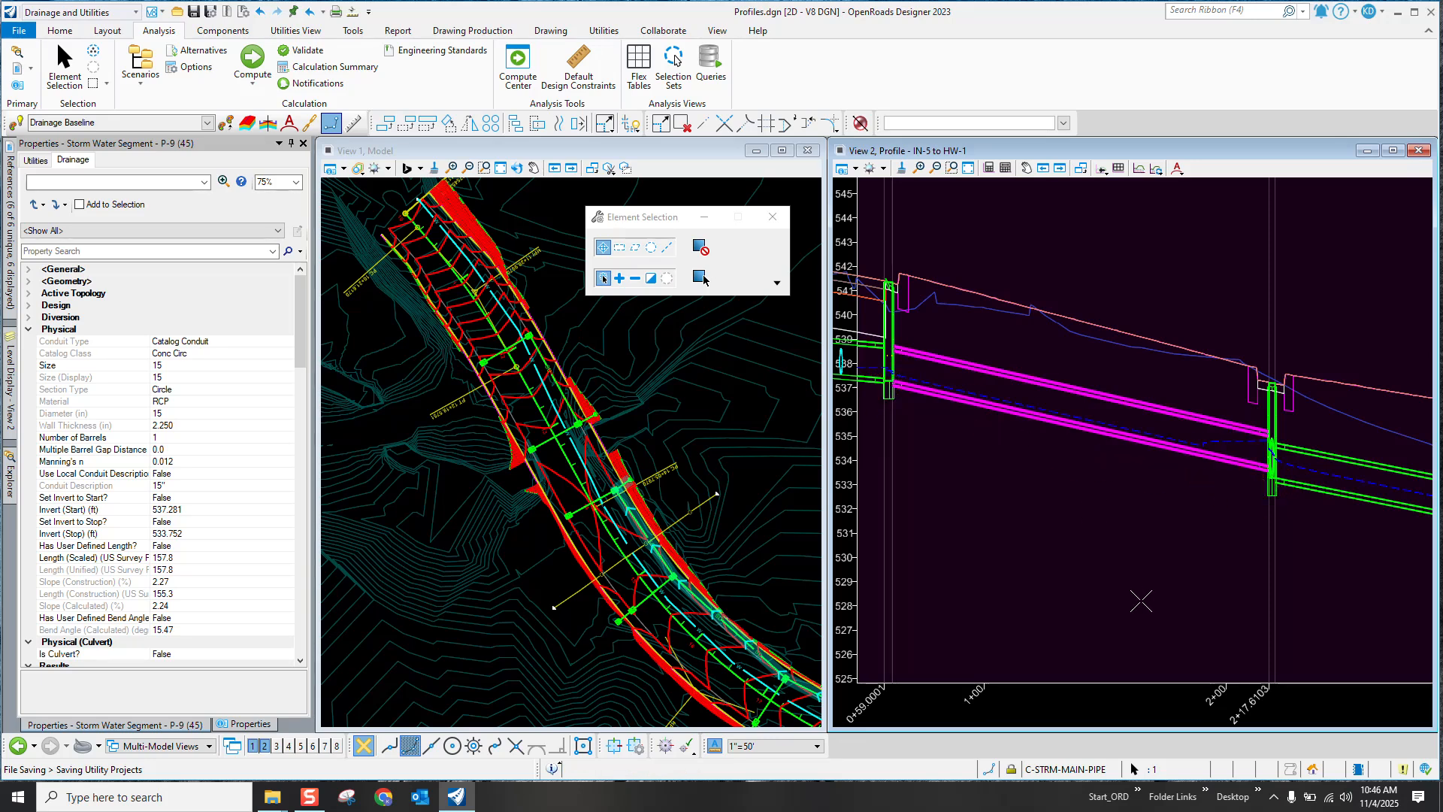
Step: Clear the selection of pipe P-9 and refresh the 3D cut in the profile view
{"action": "left_click", "coordinate": [701, 278]}
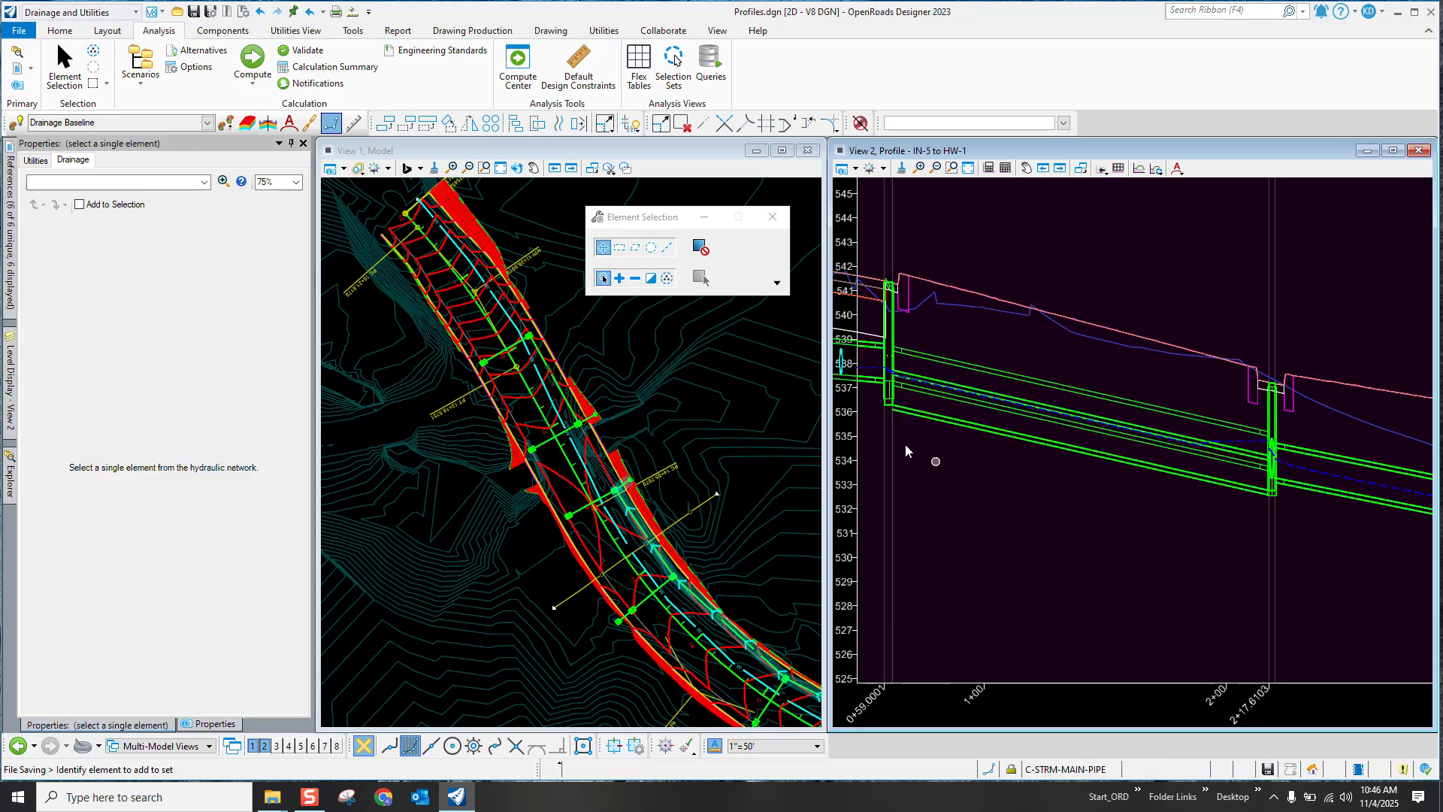
{"action": "scroll", "coordinate": [891, 348], "scroll_direction": "up", "scroll_amount": 2}
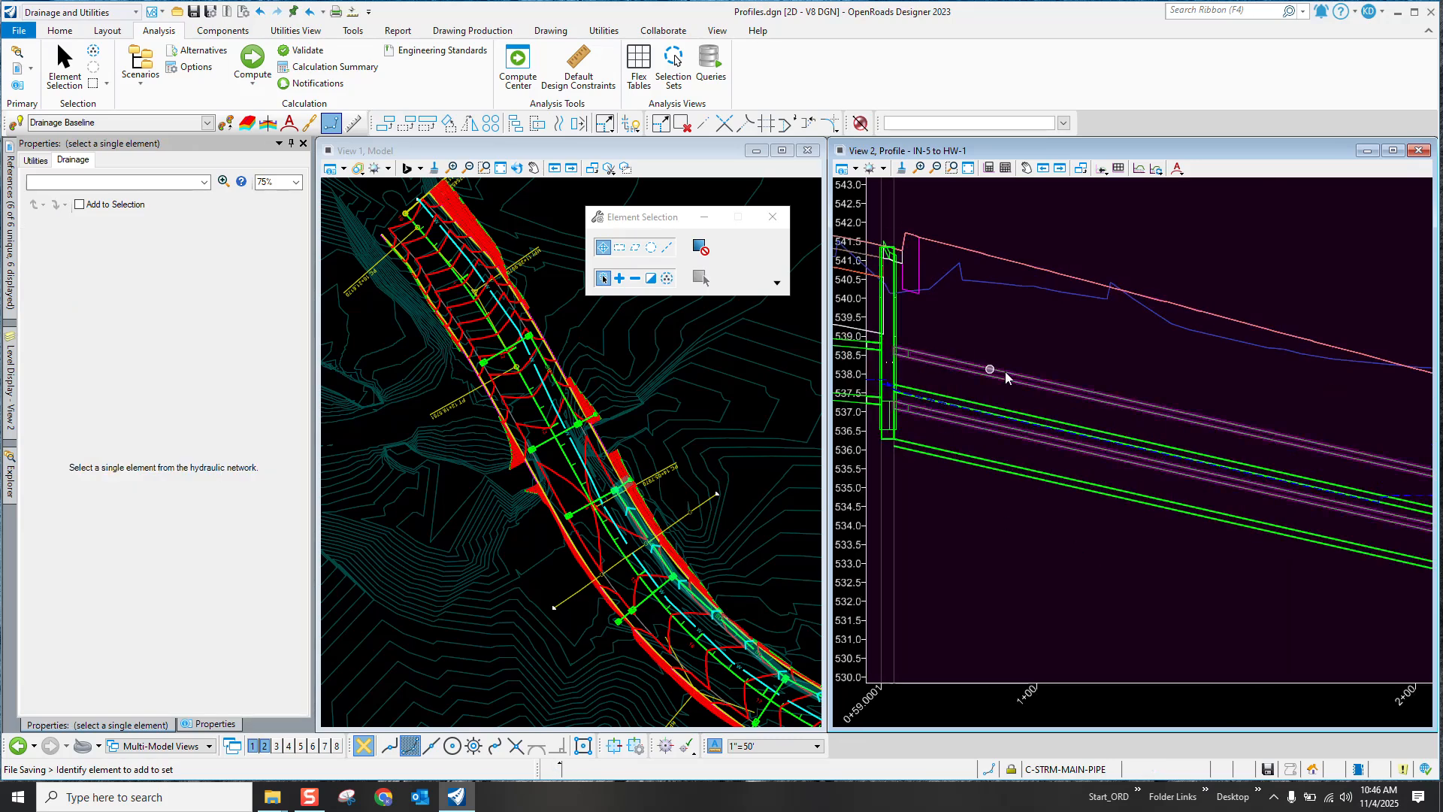
{"action": "scroll", "coordinate": [1028, 378], "scroll_direction": "down", "scroll_amount": 1}
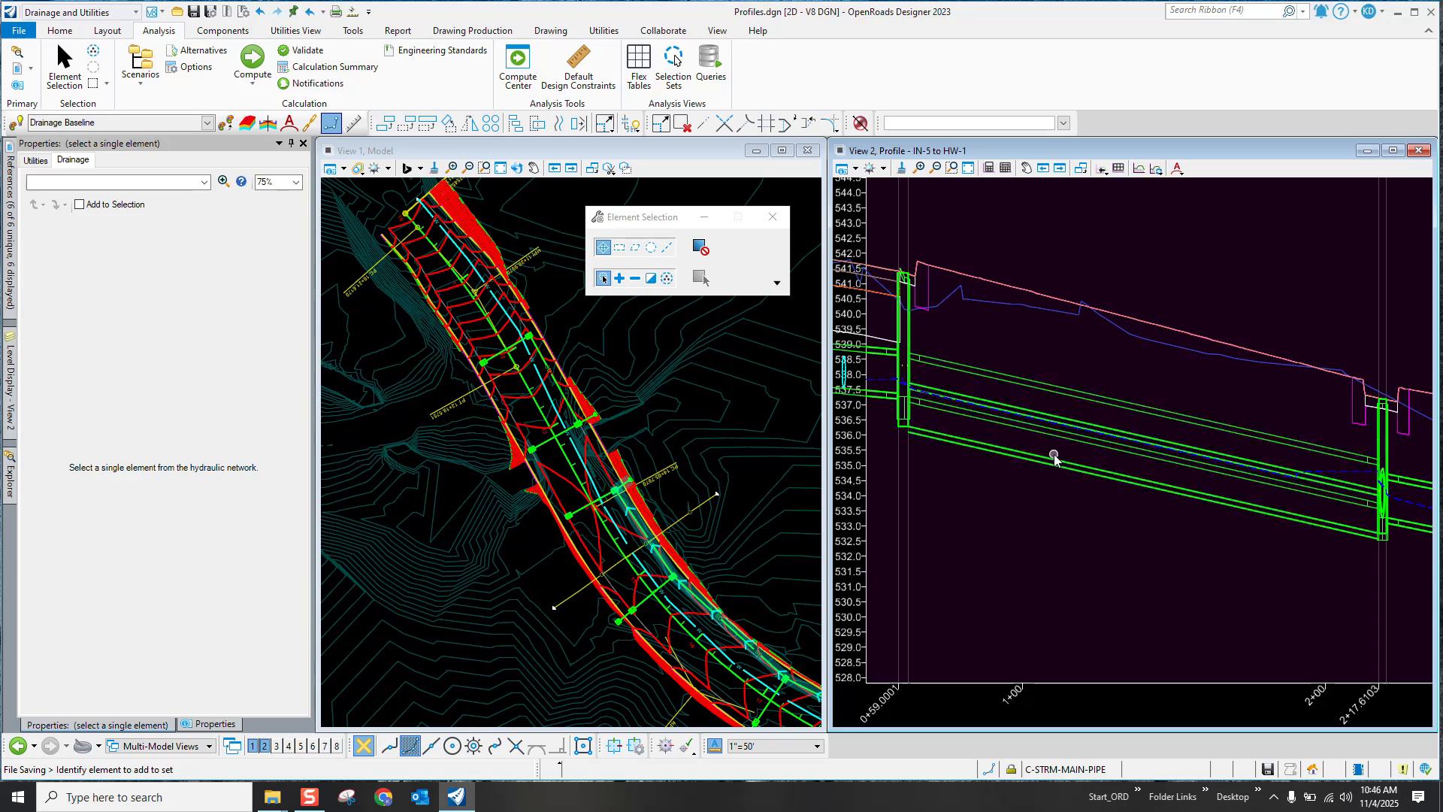
{"action": "scroll", "coordinate": [926, 502], "scroll_direction": "down", "scroll_amount": 2}
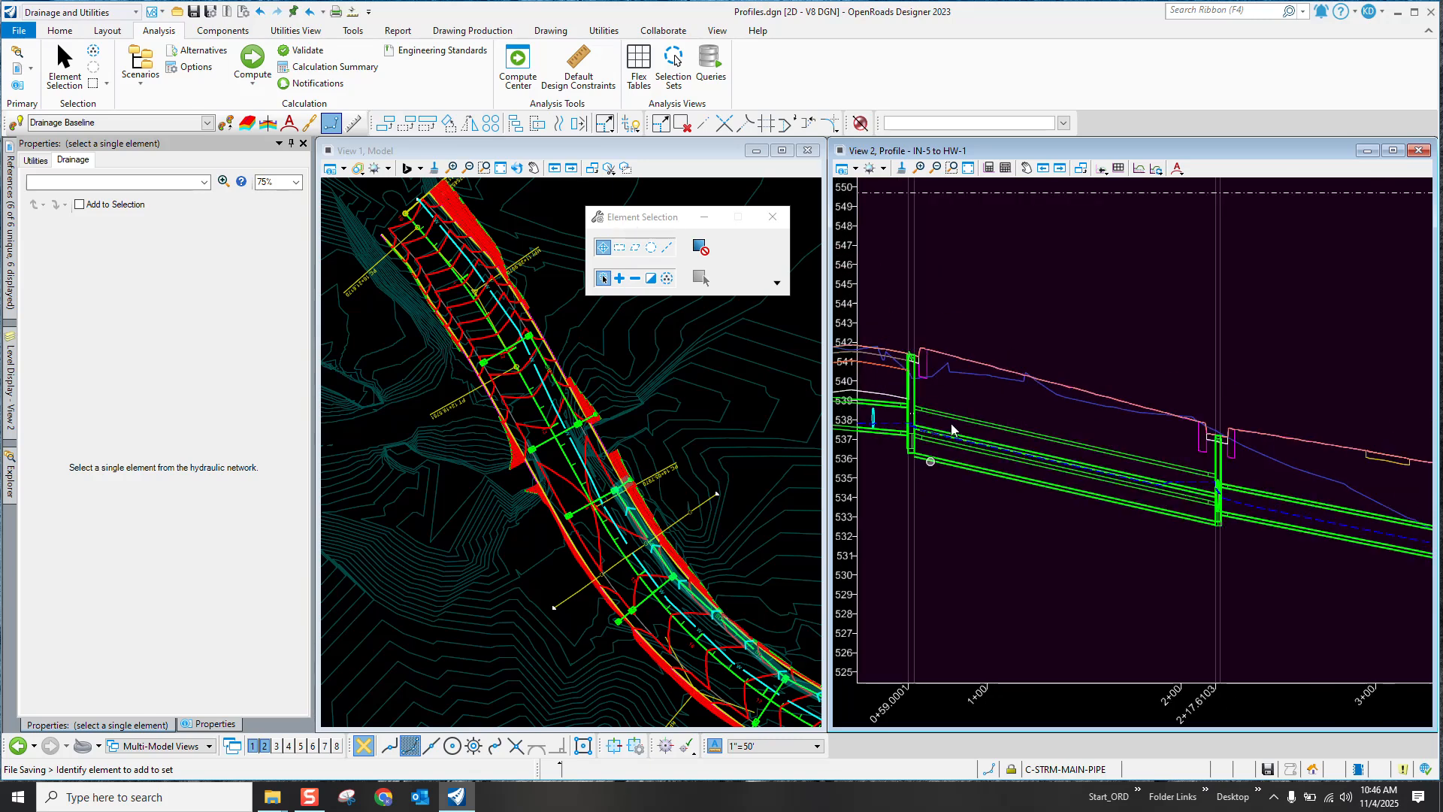
{"action": "left_click", "coordinate": [1156, 170]}
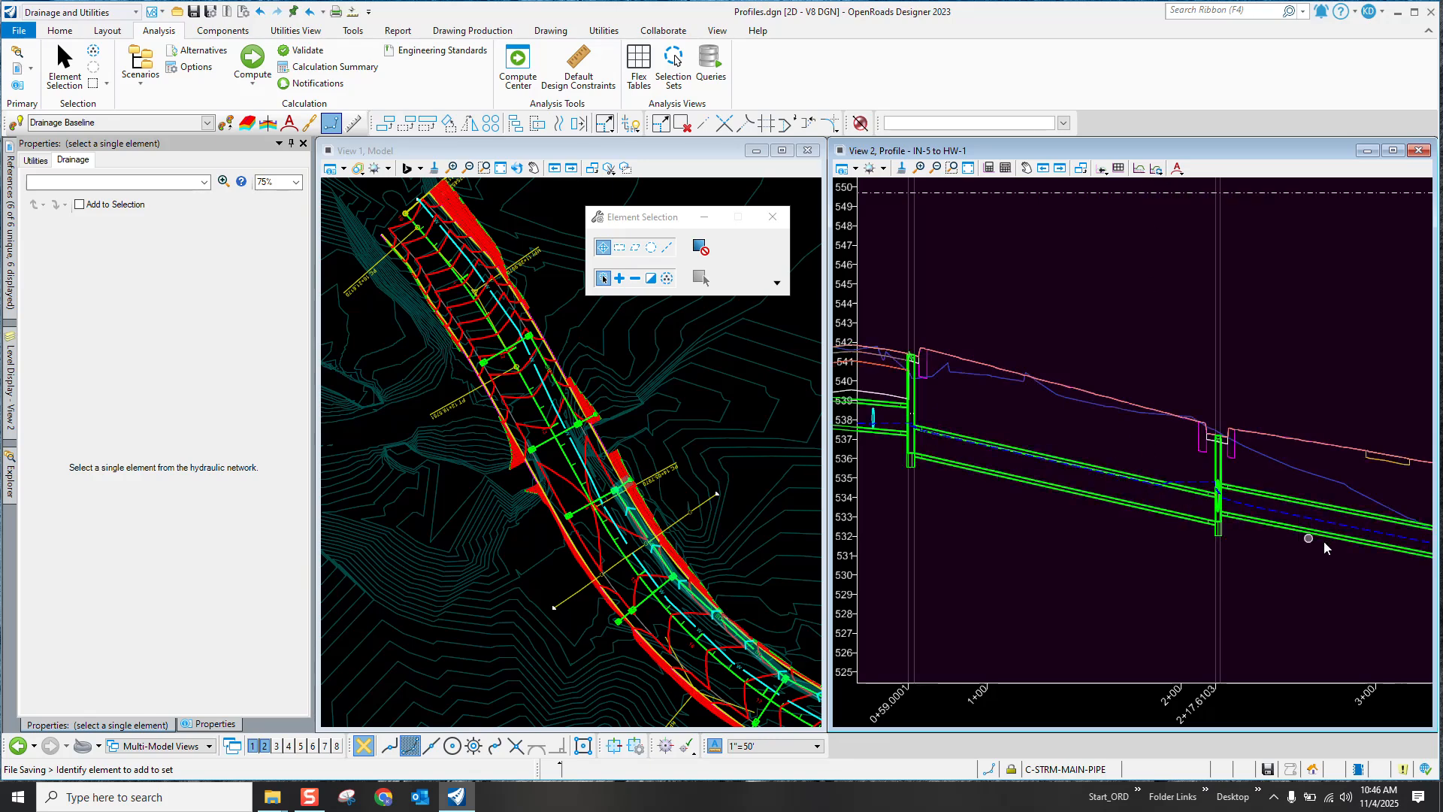
Step: Turn off the C-STRM-HWAL and C-STRM-INLT levels of Profiles.dgn in the profile view
{"action": "scroll", "coordinate": [1324, 540], "scroll_direction": "down", "scroll_amount": 2}
{"action": "scroll", "coordinate": [980, 466], "scroll_direction": "up", "scroll_amount": 5}
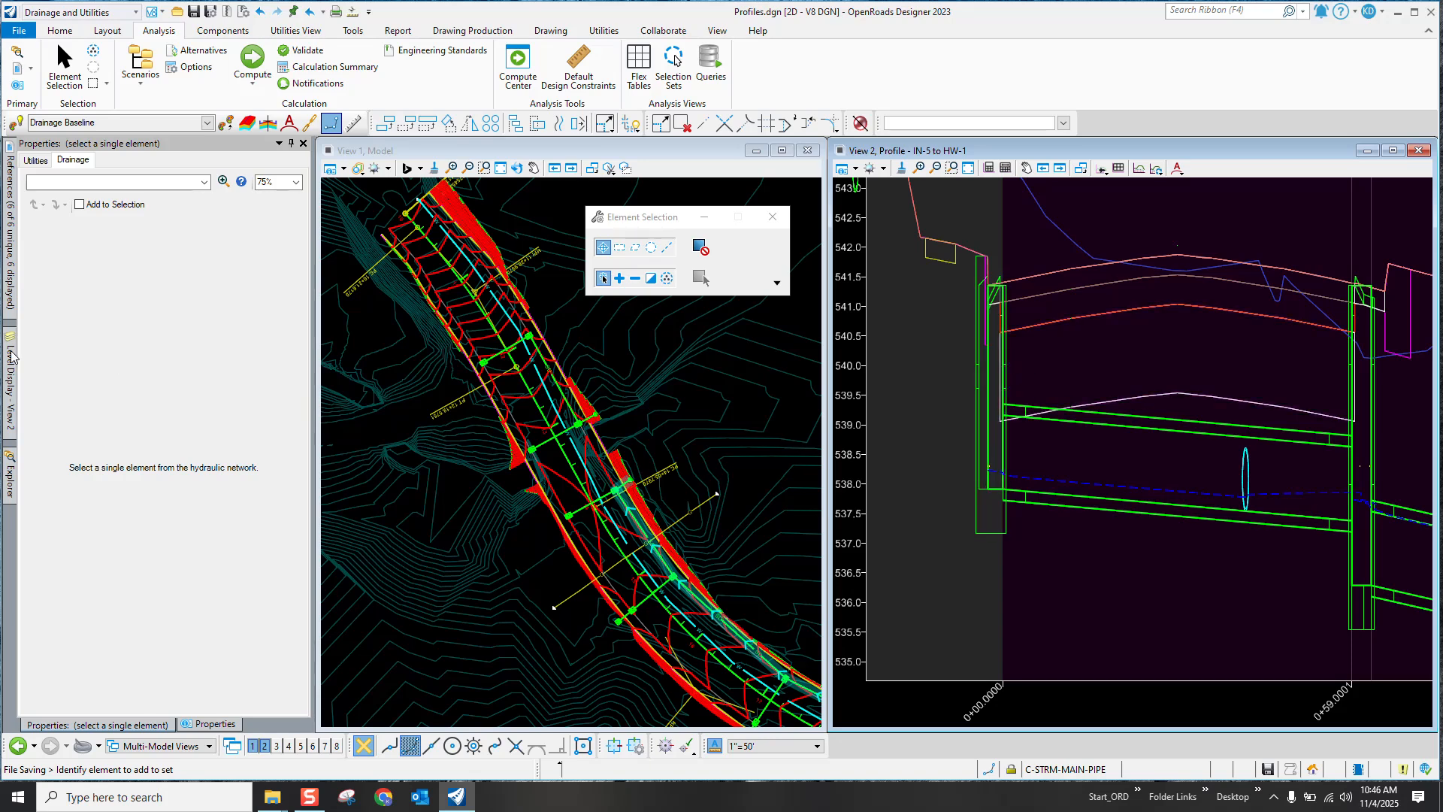
{"action": "mouse_move", "coordinate": [10, 357]}
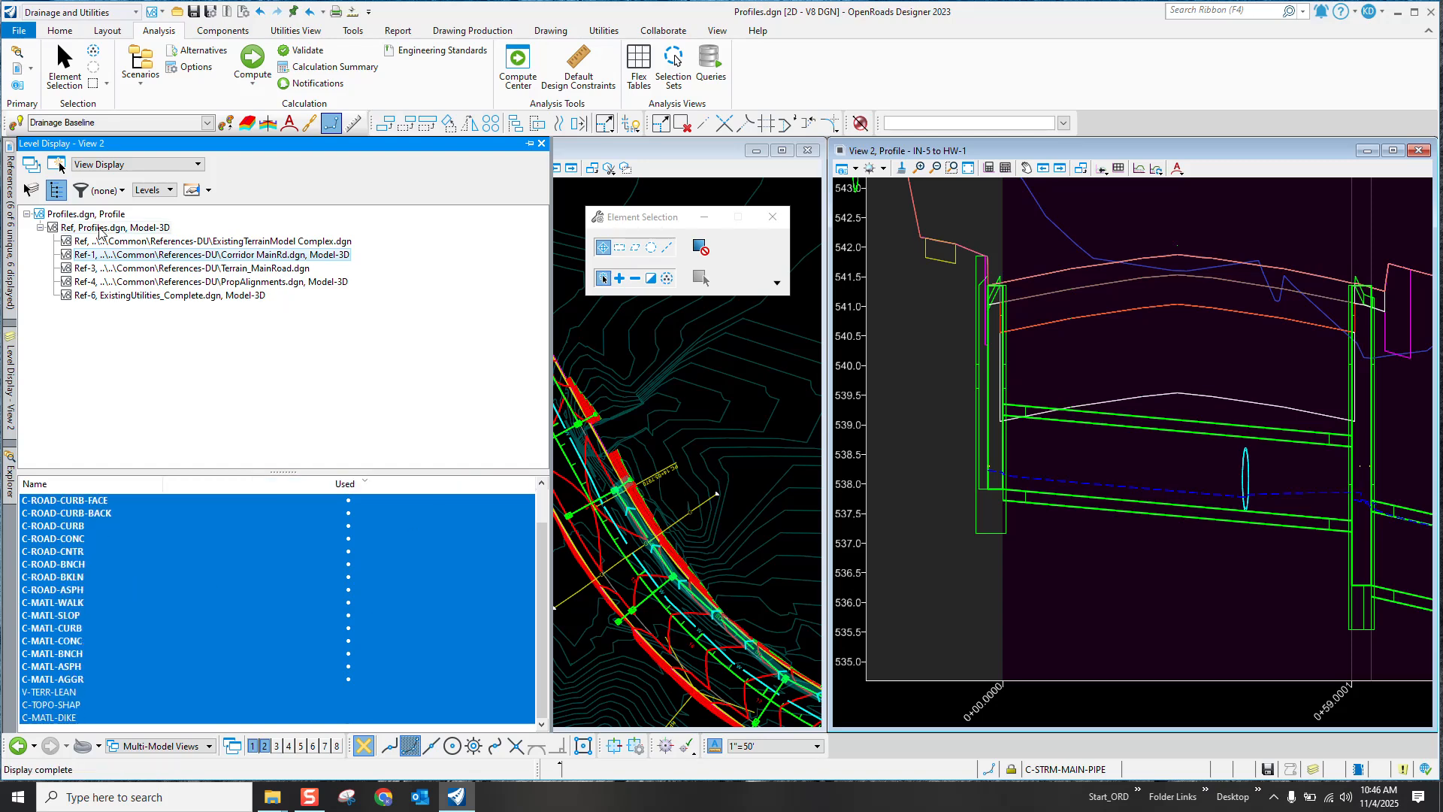
{"action": "left_click", "coordinate": [114, 216]}
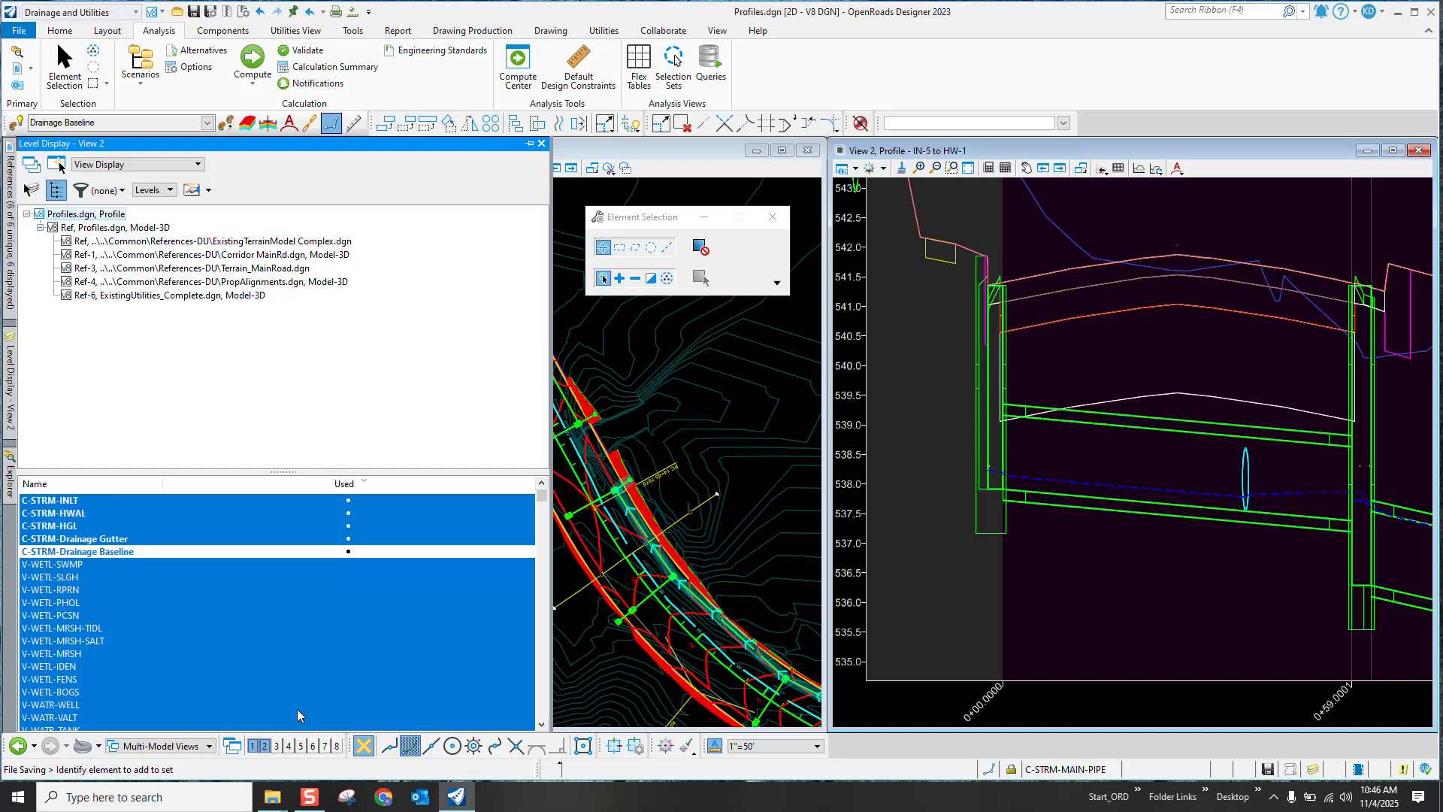
{"action": "left_click", "coordinate": [77, 526]}
{"action": "left_click", "coordinate": [78, 514]}
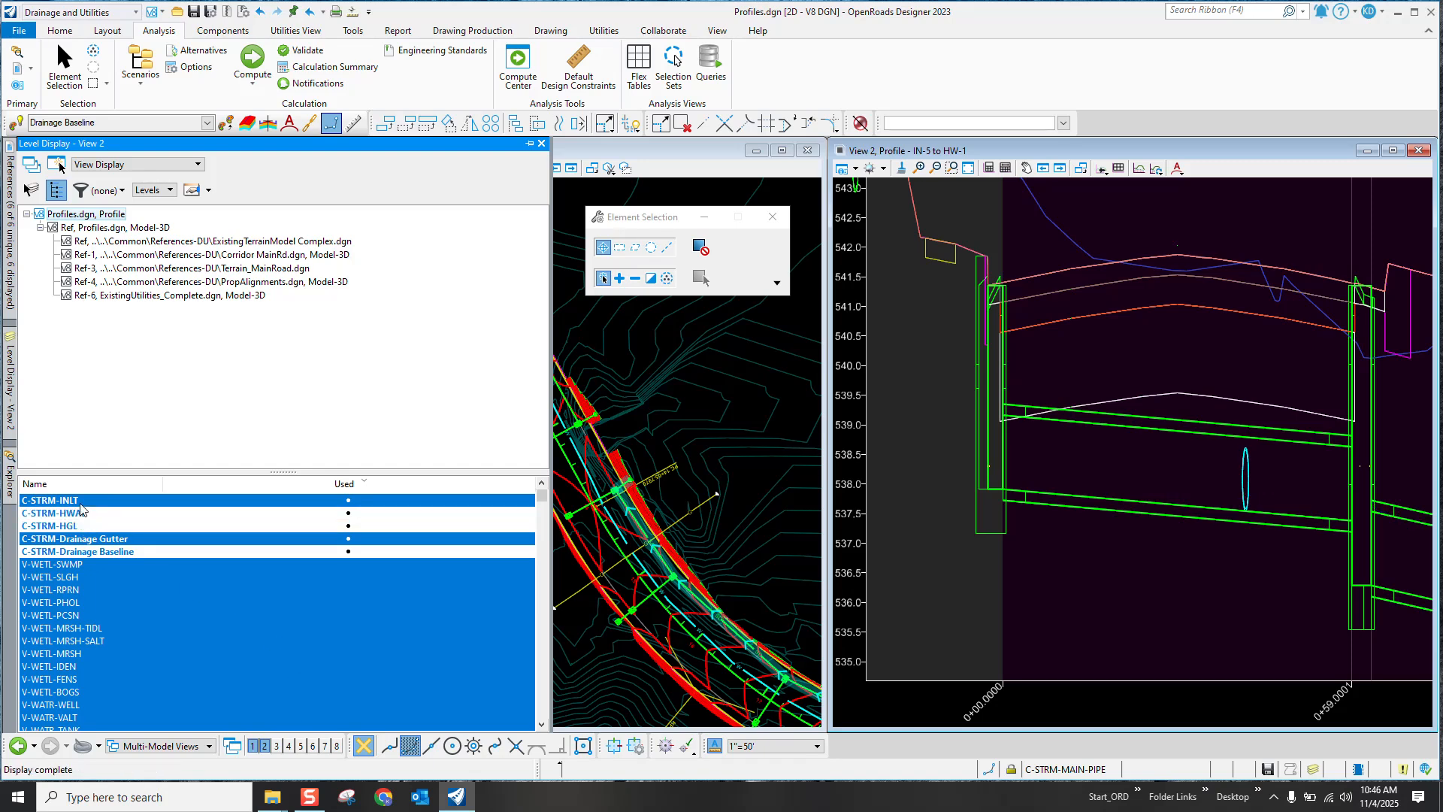
{"action": "left_click", "coordinate": [68, 501]}
{"action": "left_click", "coordinate": [73, 526]}
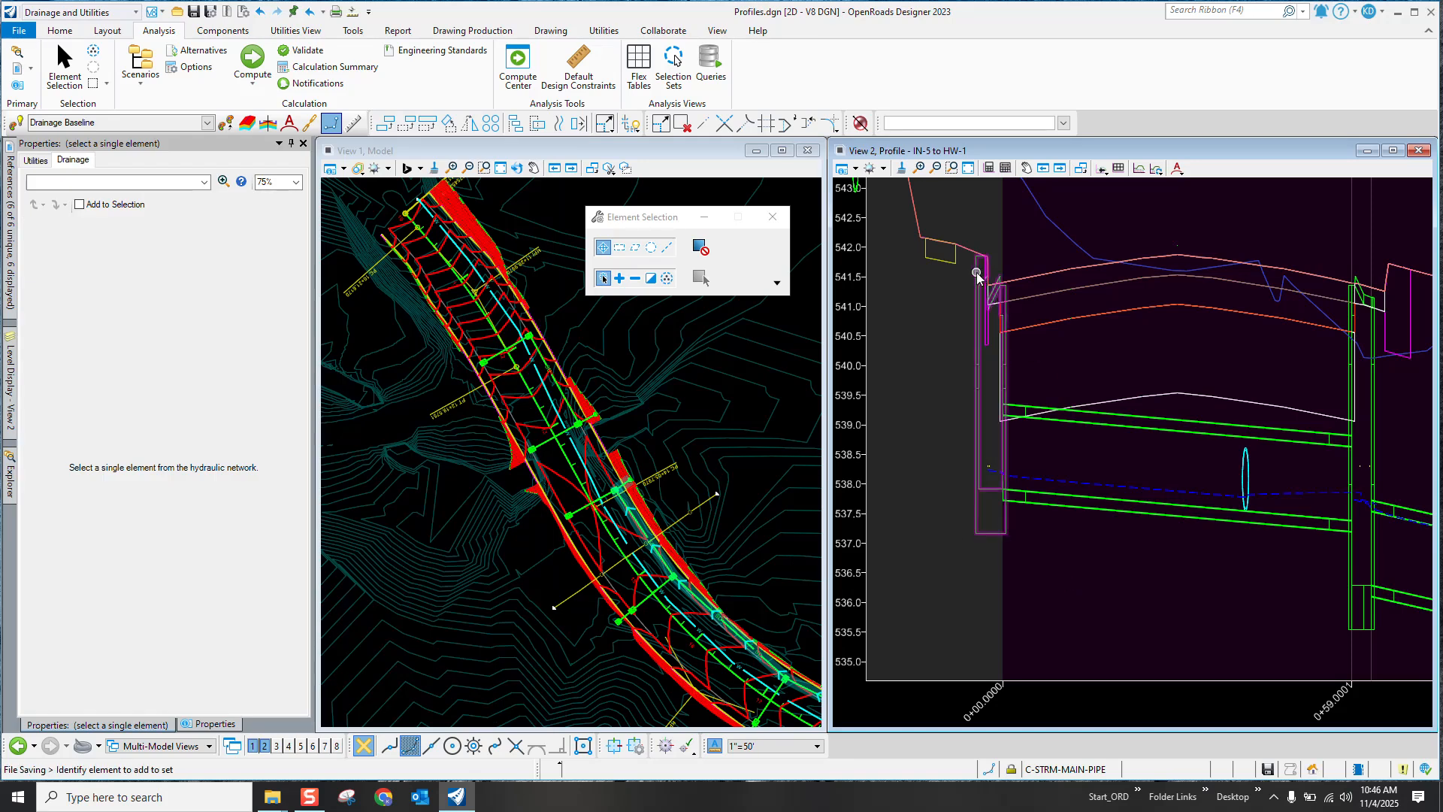
Step: Inspect the structure at station 0+00 and set the profile view's vertical exaggeration to 5
{"action": "scroll", "coordinate": [998, 301], "scroll_direction": "up", "scroll_amount": 4}
{"action": "scroll", "coordinate": [1004, 354], "scroll_direction": "down", "scroll_amount": 3}
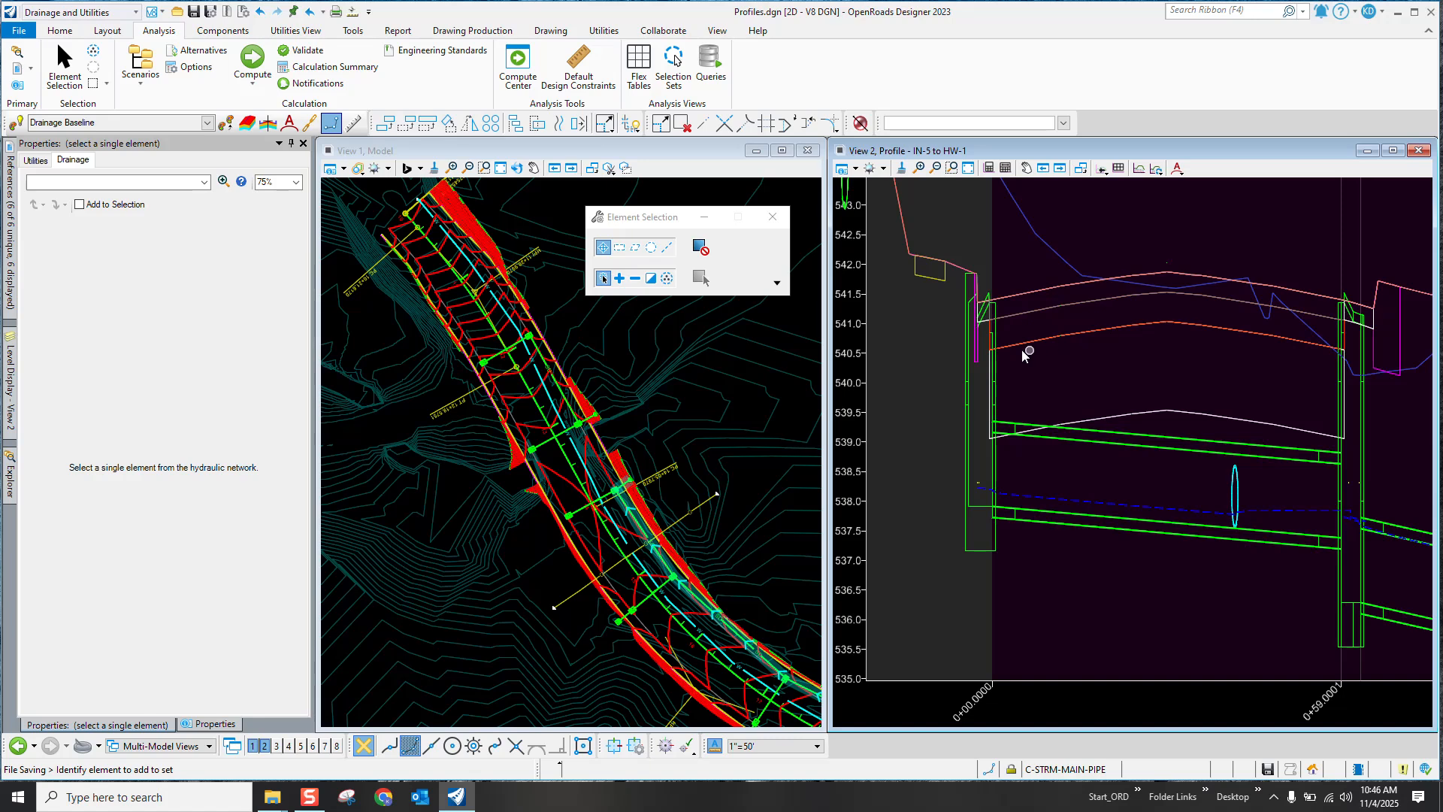
{"action": "scroll", "coordinate": [977, 508], "scroll_direction": "up", "scroll_amount": 1}
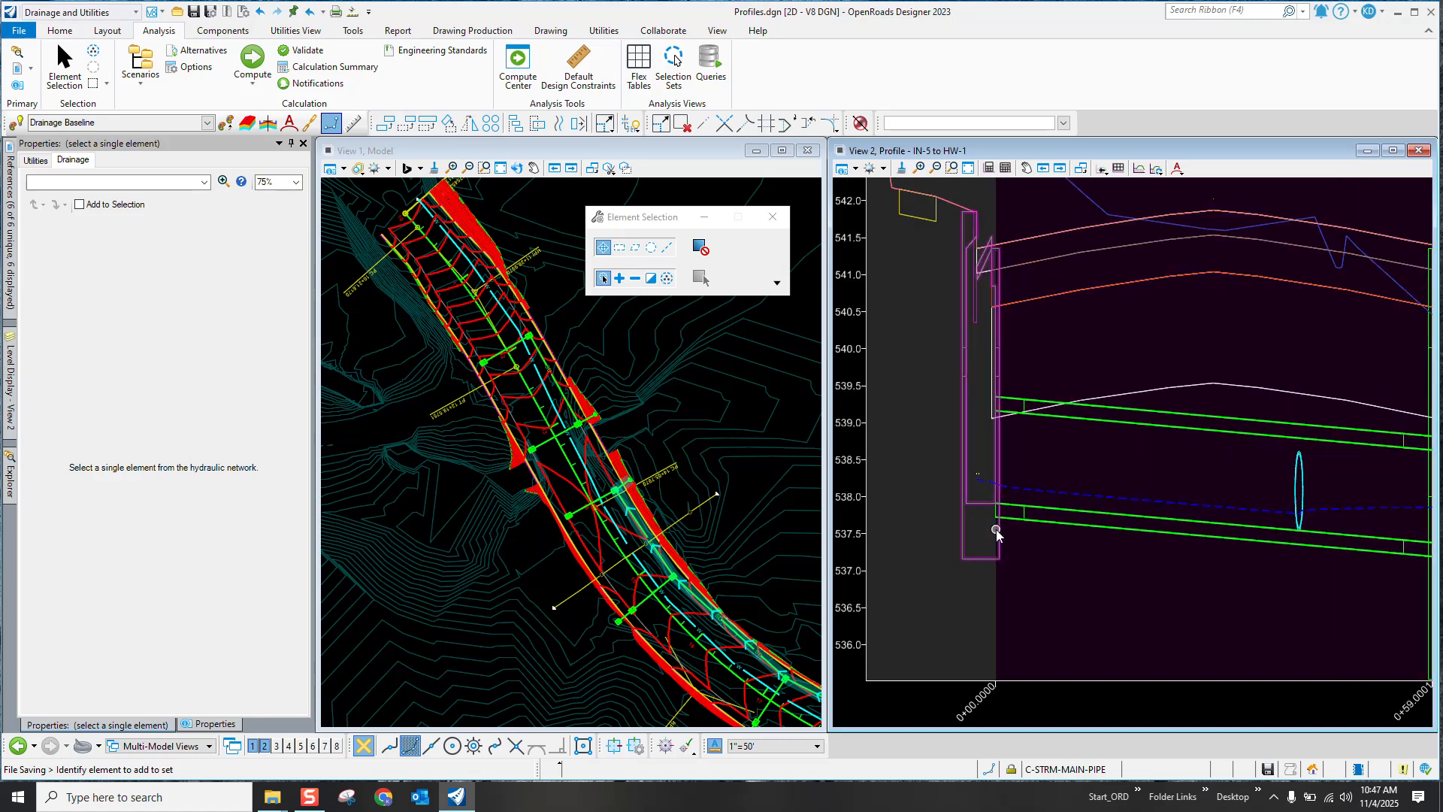
{"action": "scroll", "coordinate": [981, 211], "scroll_direction": "up", "scroll_amount": 2}
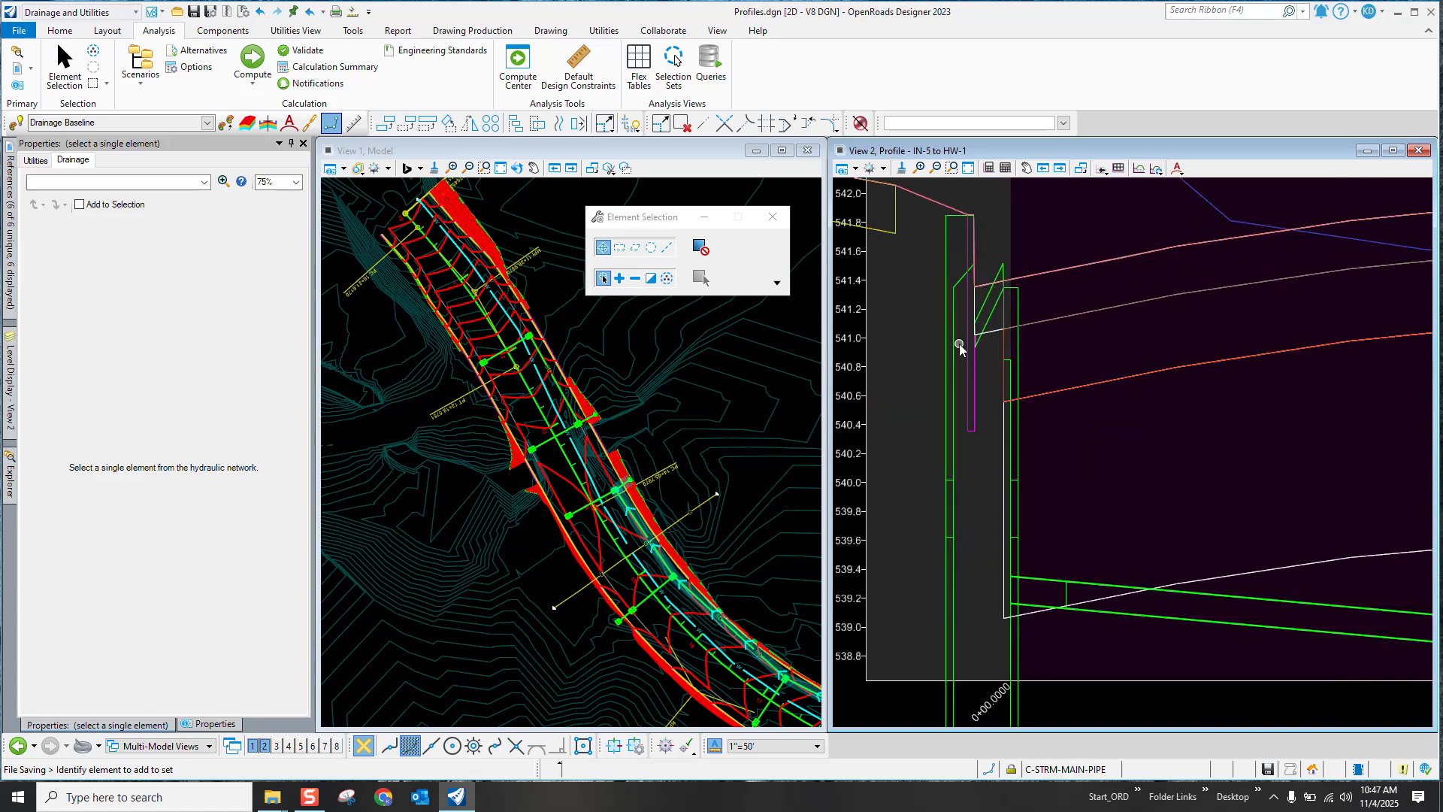
{"action": "scroll", "coordinate": [959, 344], "scroll_direction": "down", "scroll_amount": 8}
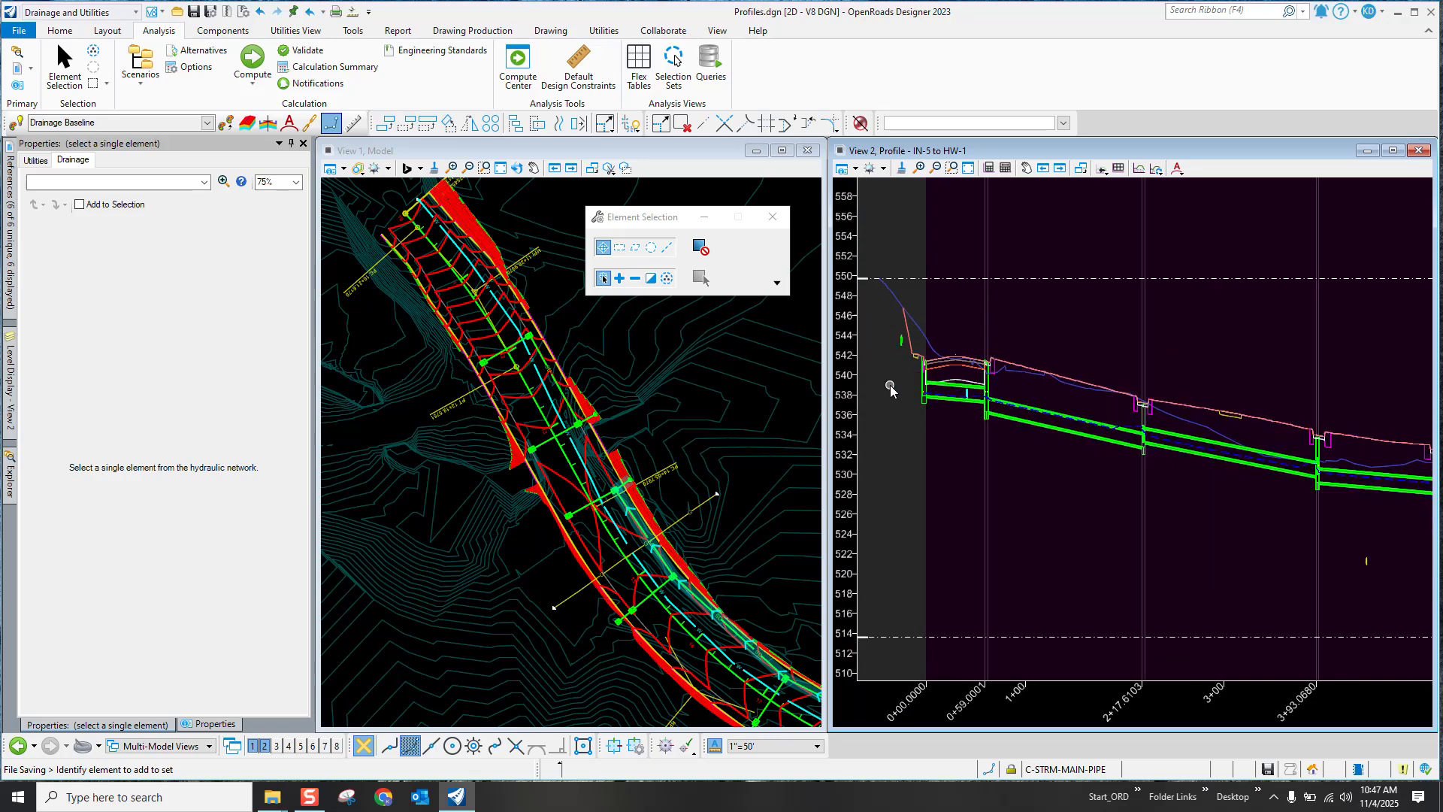
{"action": "scroll", "coordinate": [891, 388], "scroll_direction": "down", "scroll_amount": 1}
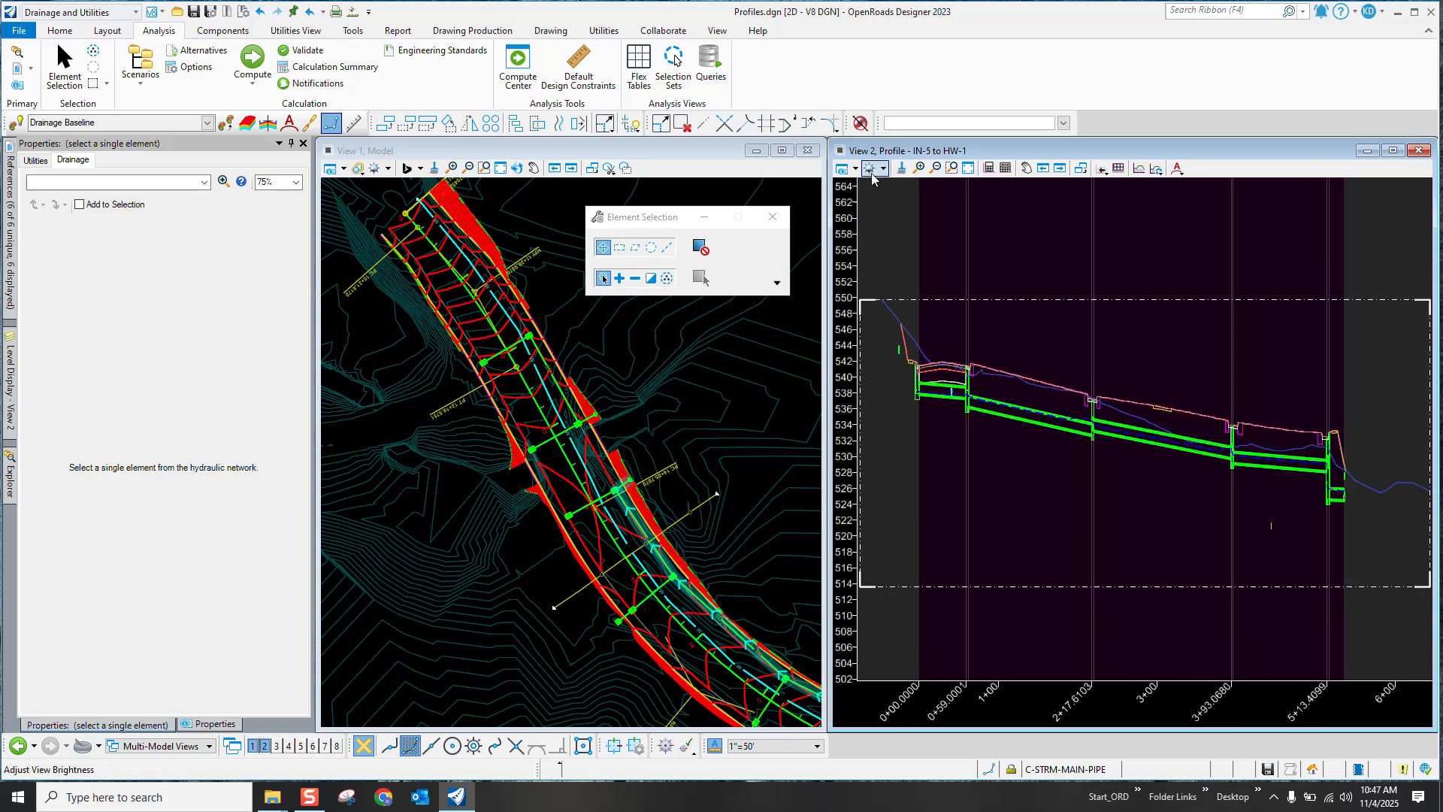
{"action": "left_click", "coordinate": [844, 169]}
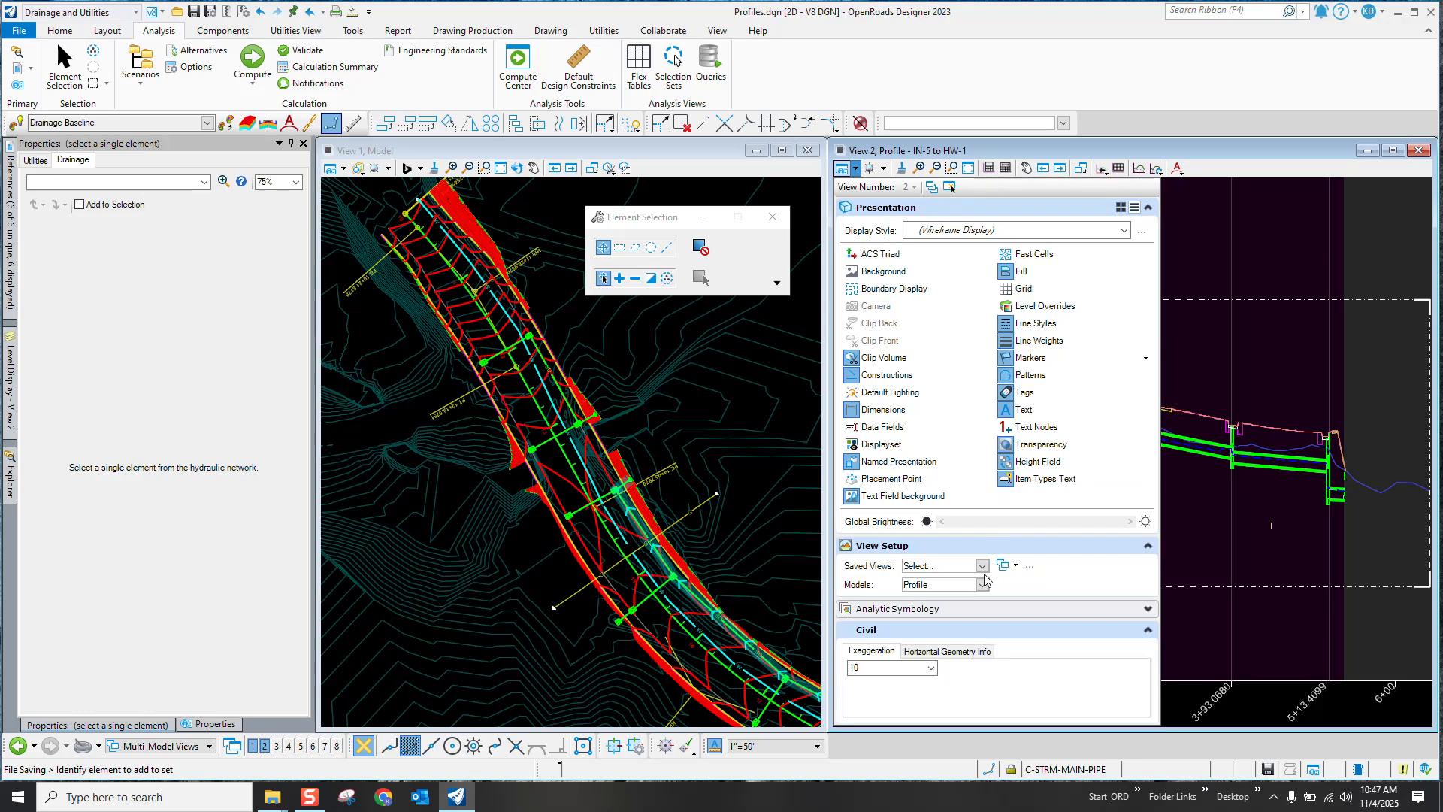
{"action": "left_click", "coordinate": [932, 667]}
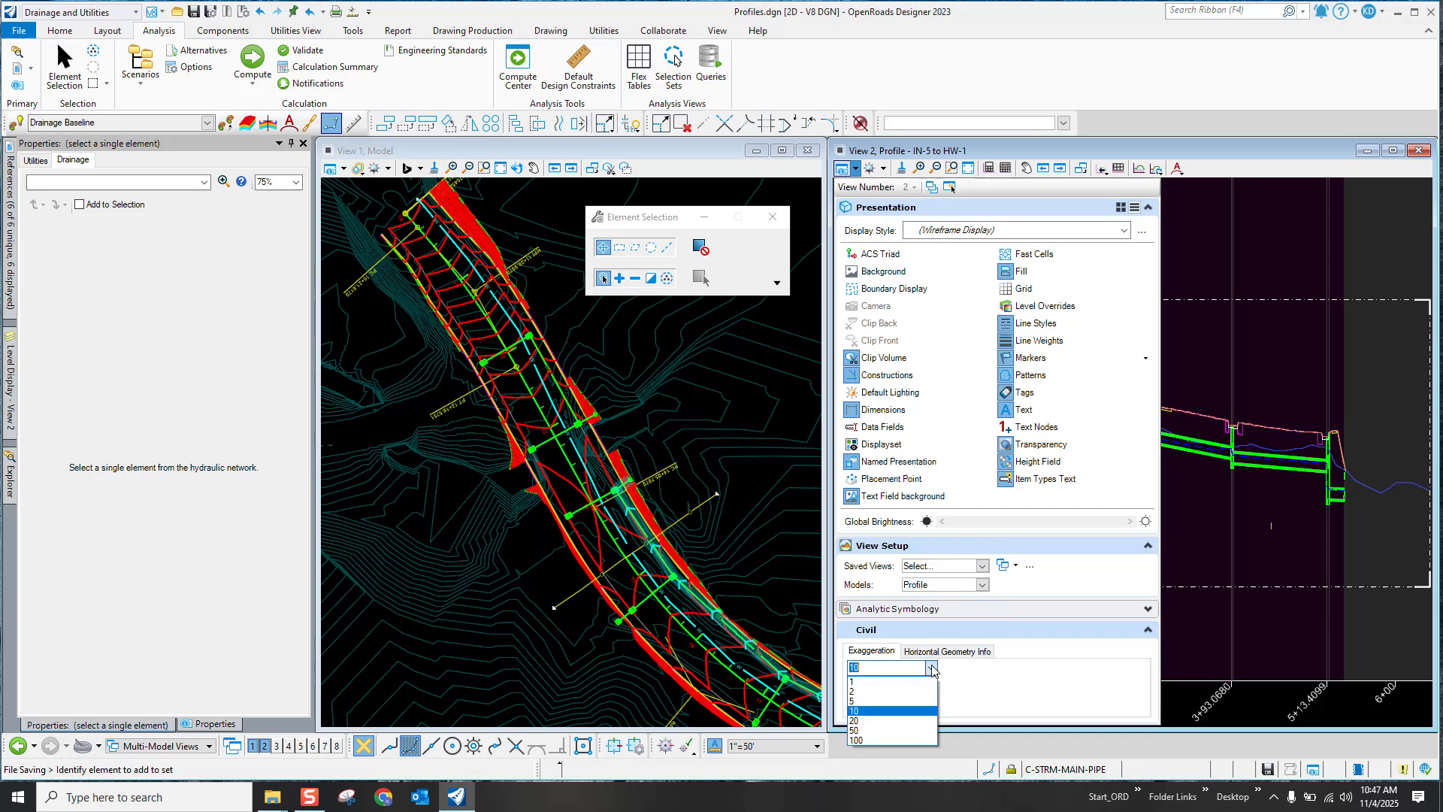
{"action": "left_click", "coordinate": [881, 700]}
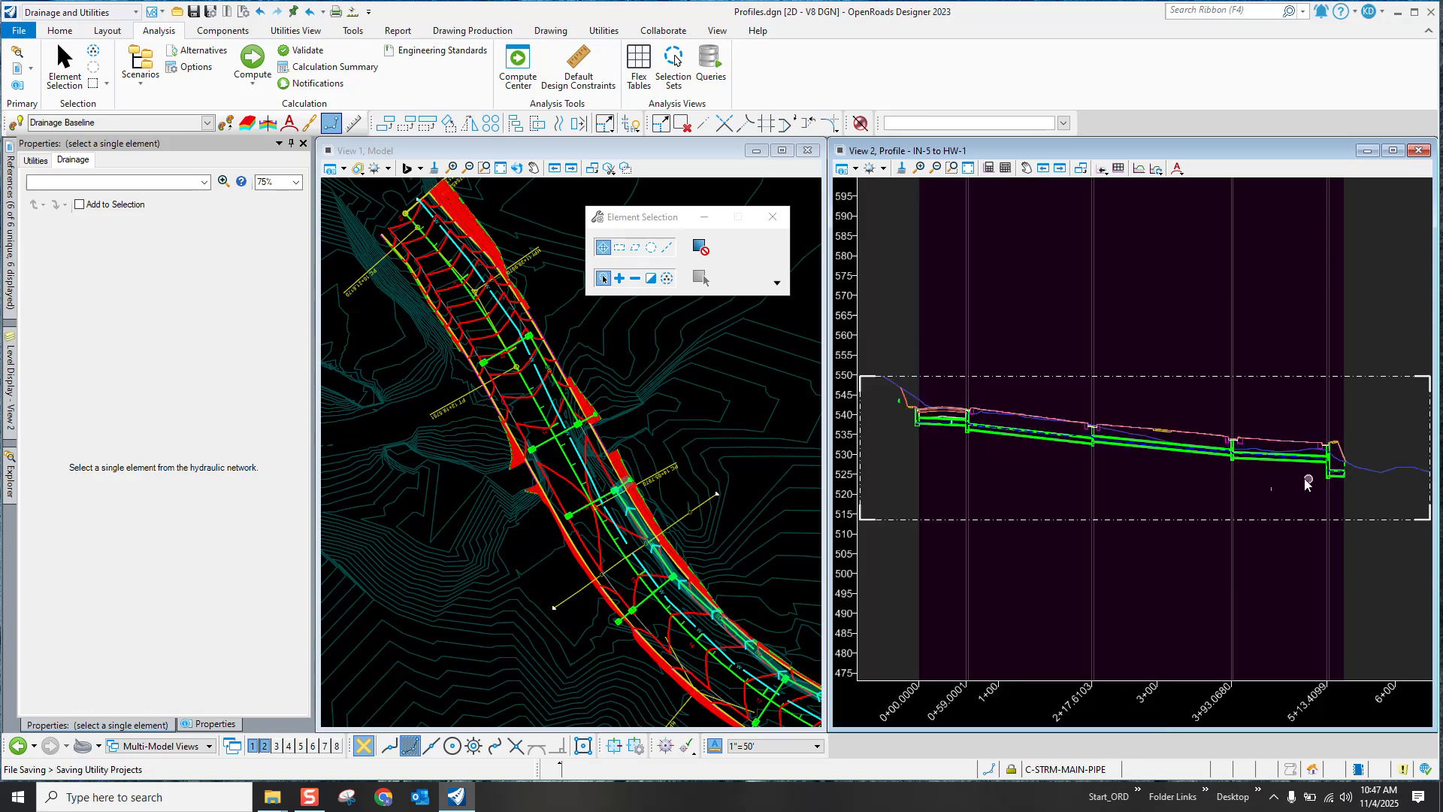
Step: Examine the 3D cut along the profile, from the structure at station 0+00 to the outfall pipe and headwall near station 5+35
{"action": "scroll", "coordinate": [908, 397], "scroll_direction": "up", "scroll_amount": 10}
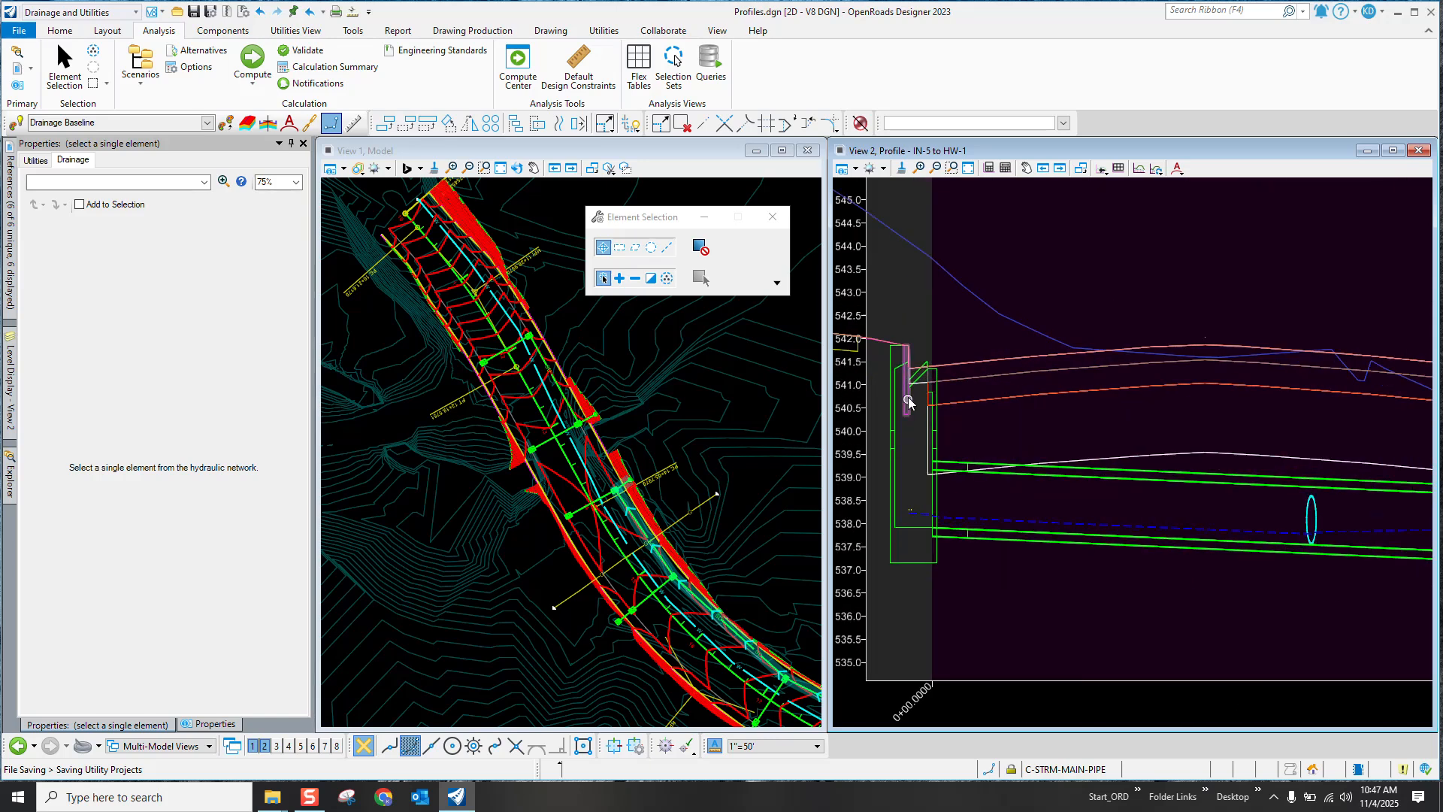
{"action": "scroll", "coordinate": [915, 422], "scroll_direction": "down", "scroll_amount": 8}
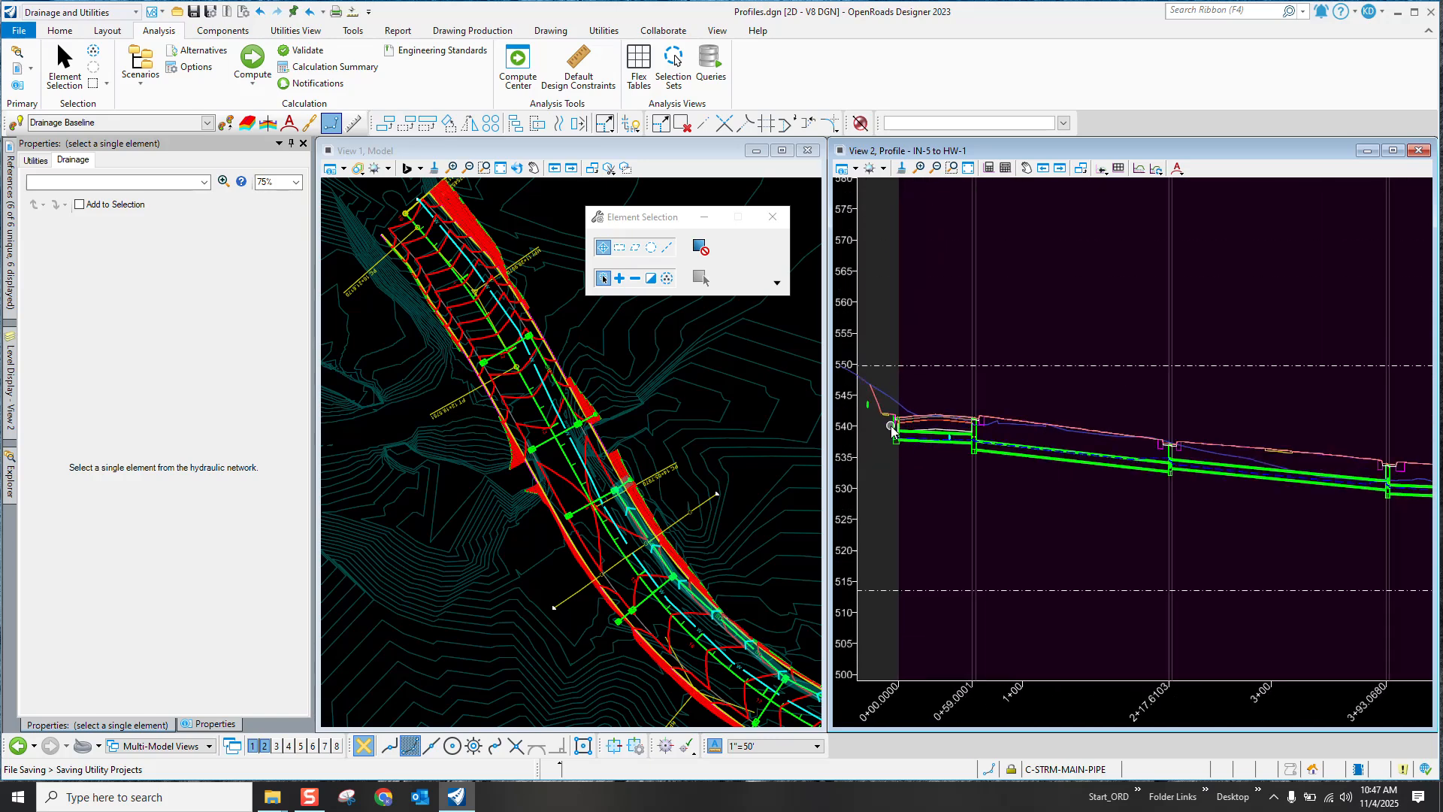
{"action": "scroll", "coordinate": [891, 428], "scroll_direction": "down", "scroll_amount": 1}
{"action": "scroll", "coordinate": [1063, 464], "scroll_direction": "down", "scroll_amount": 2}
{"action": "scroll", "coordinate": [1278, 487], "scroll_direction": "up", "scroll_amount": 3}
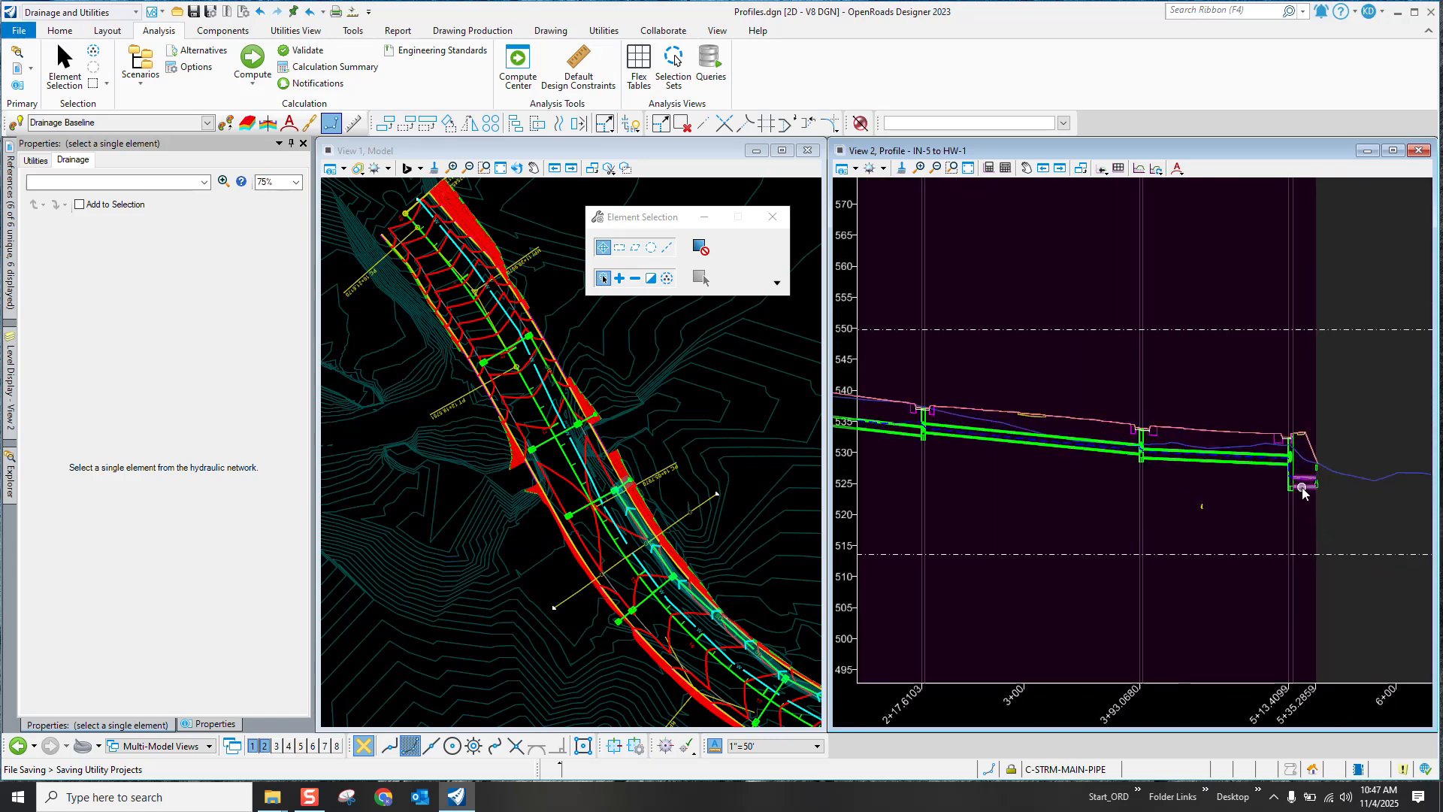
{"action": "scroll", "coordinate": [1302, 492], "scroll_direction": "up", "scroll_amount": 5}
{"action": "scroll", "coordinate": [1302, 432], "scroll_direction": "up", "scroll_amount": 3}
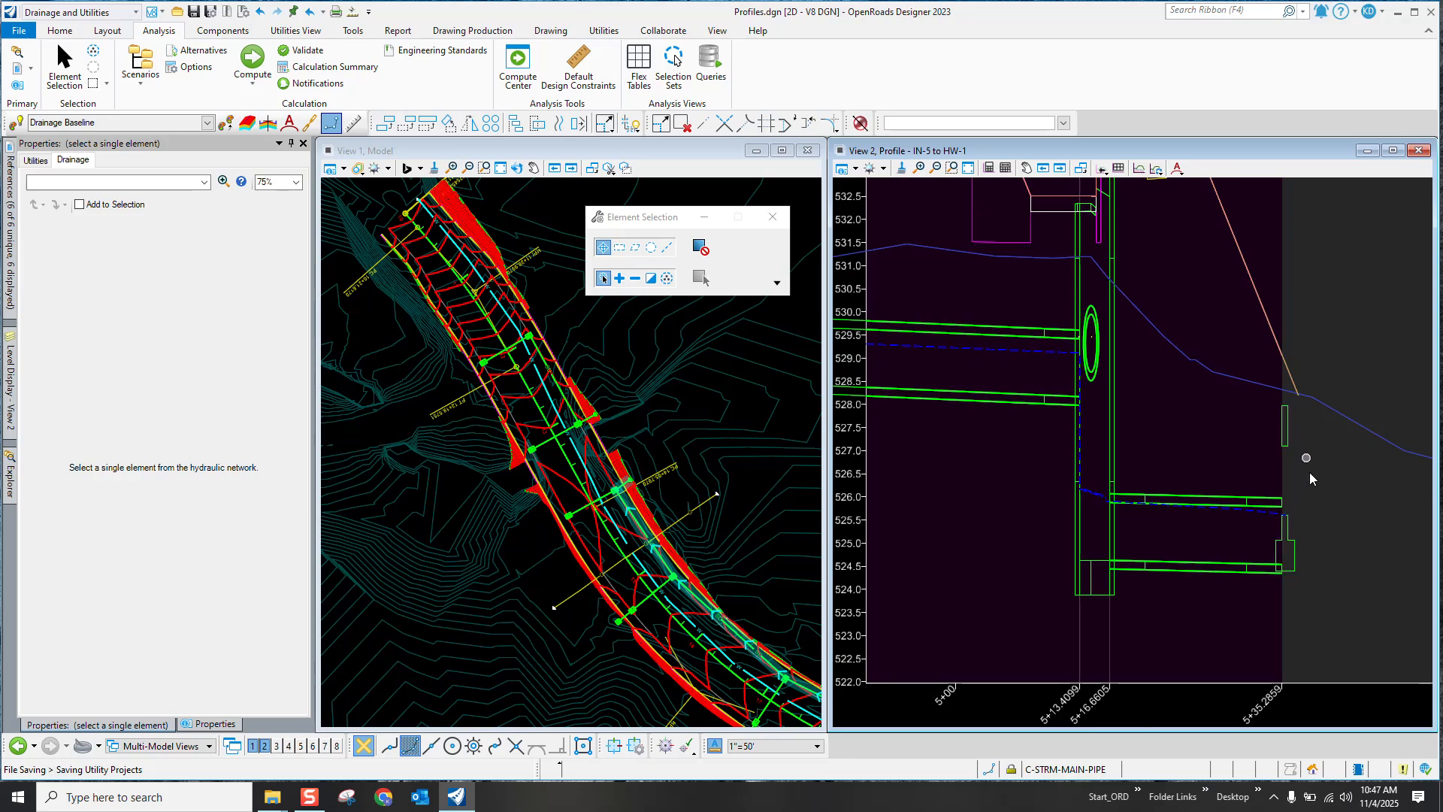
{"action": "scroll", "coordinate": [1351, 502], "scroll_direction": "down", "scroll_amount": 2}
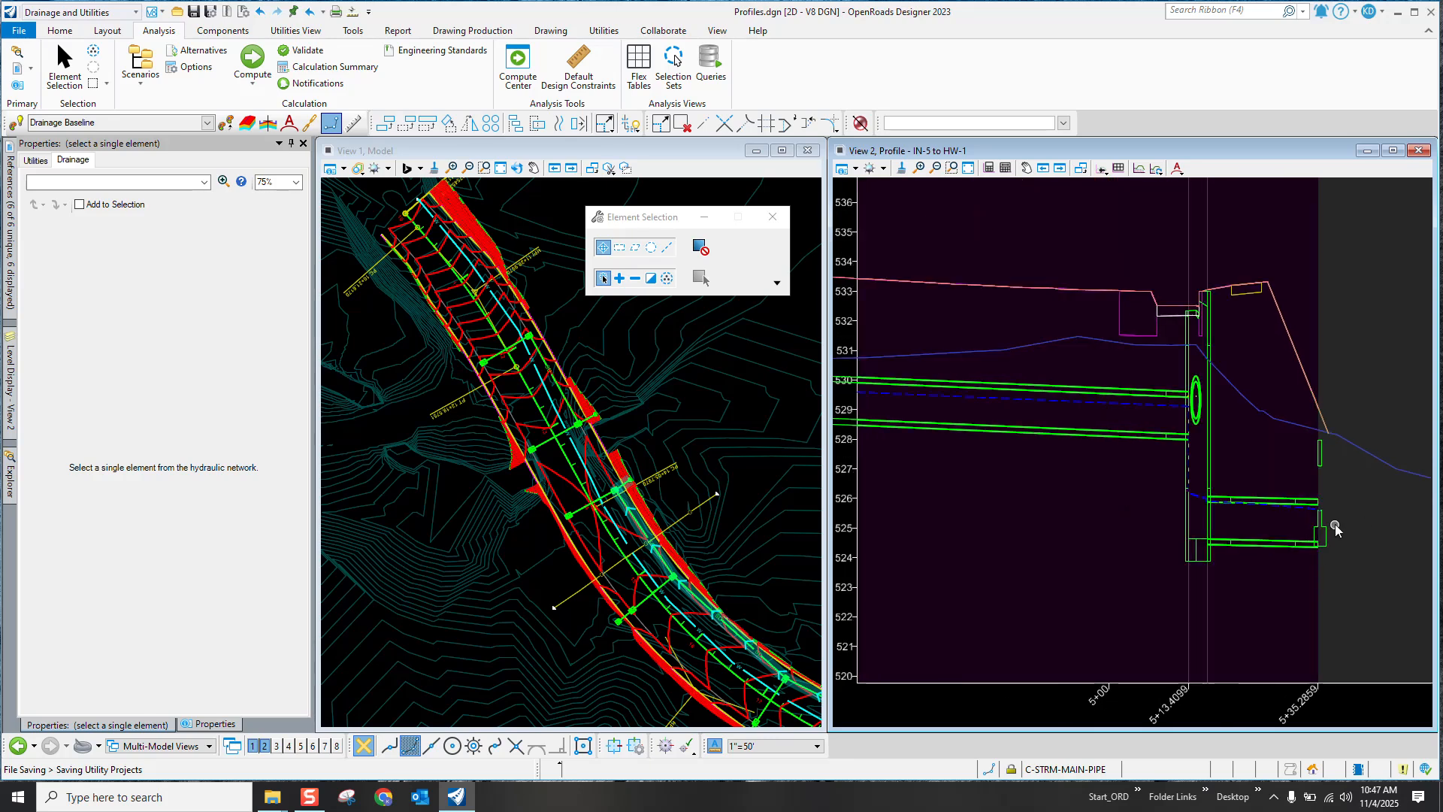
{"action": "scroll", "coordinate": [1347, 520], "scroll_direction": "down", "scroll_amount": 3}
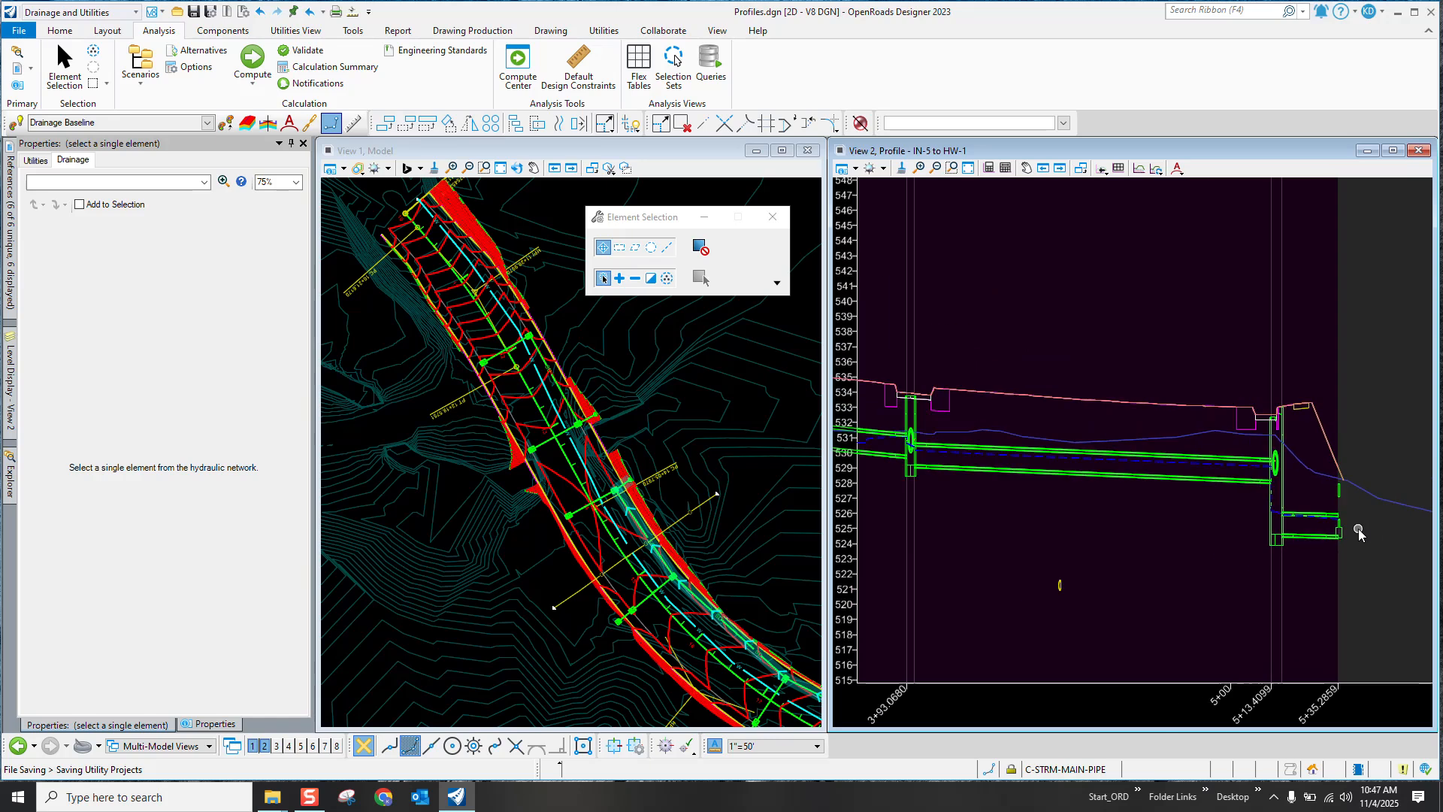
{"action": "scroll", "coordinate": [1369, 535], "scroll_direction": "down", "scroll_amount": 3}
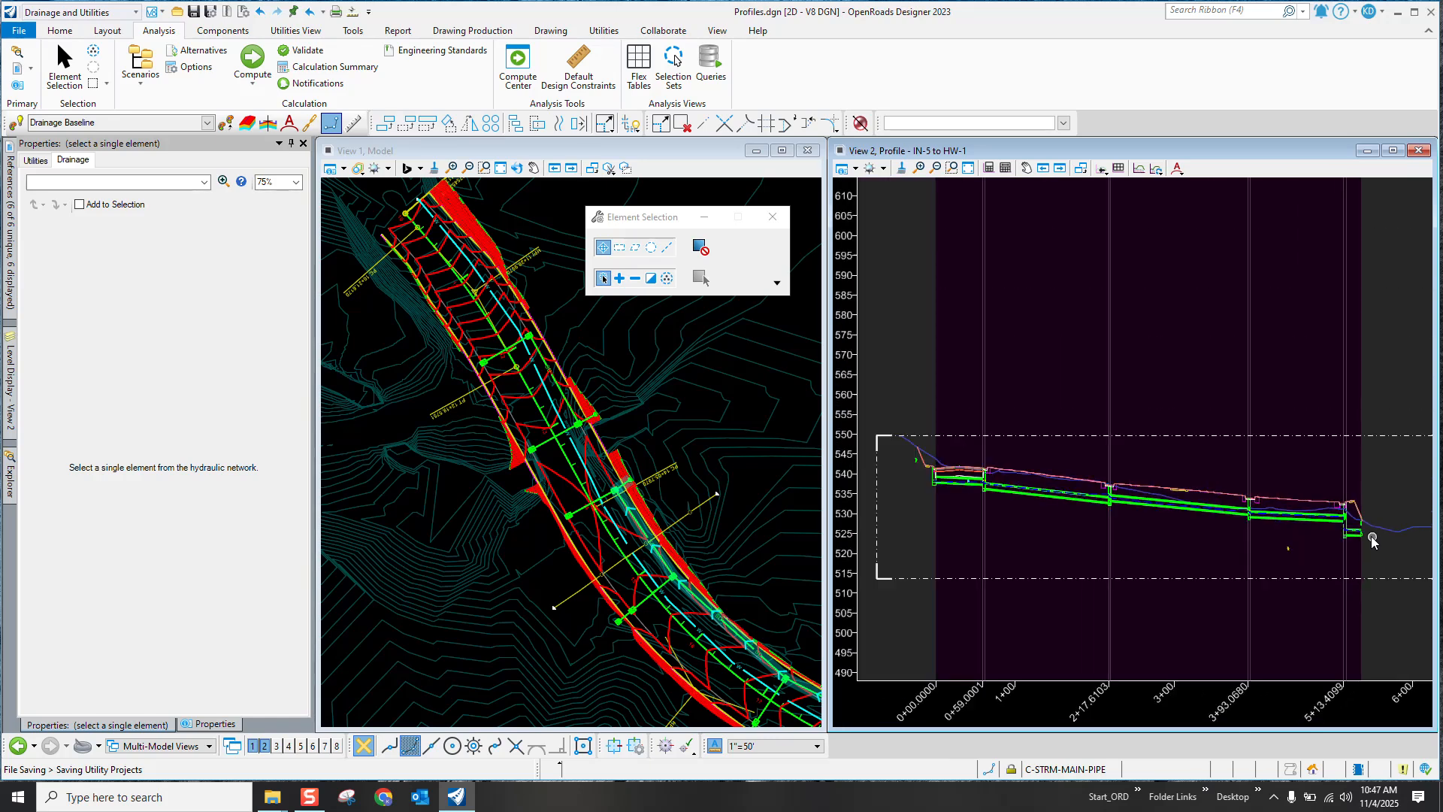
{"action": "scroll", "coordinate": [1081, 517], "scroll_direction": "up", "scroll_amount": 2}
{"action": "scroll", "coordinate": [1076, 517], "scroll_direction": "down", "scroll_amount": 3}
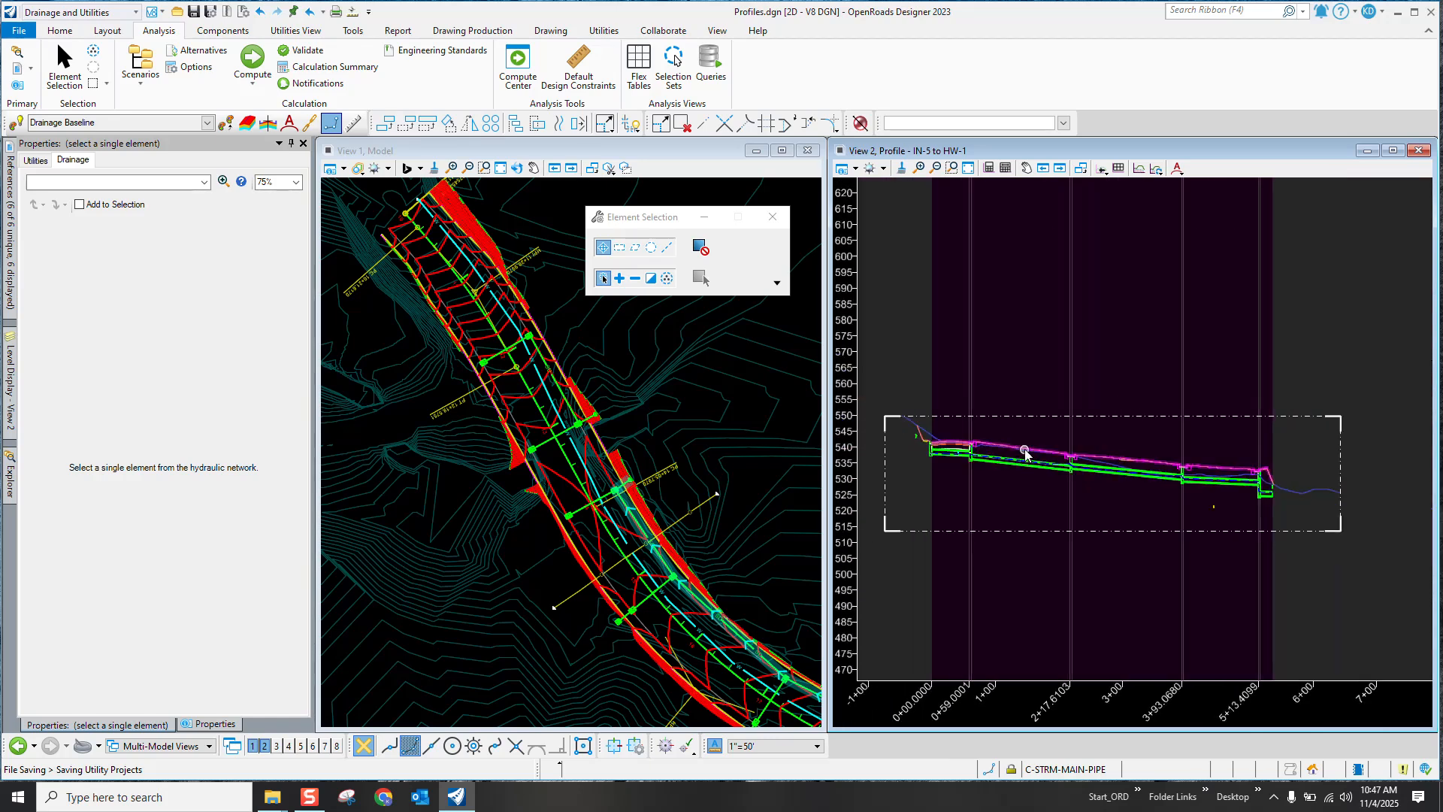
Step: Raise the upper edge of the 3D cut volume boundary to about elevation 556 and clear the selection
{"action": "left_click", "coordinate": [1010, 416]}
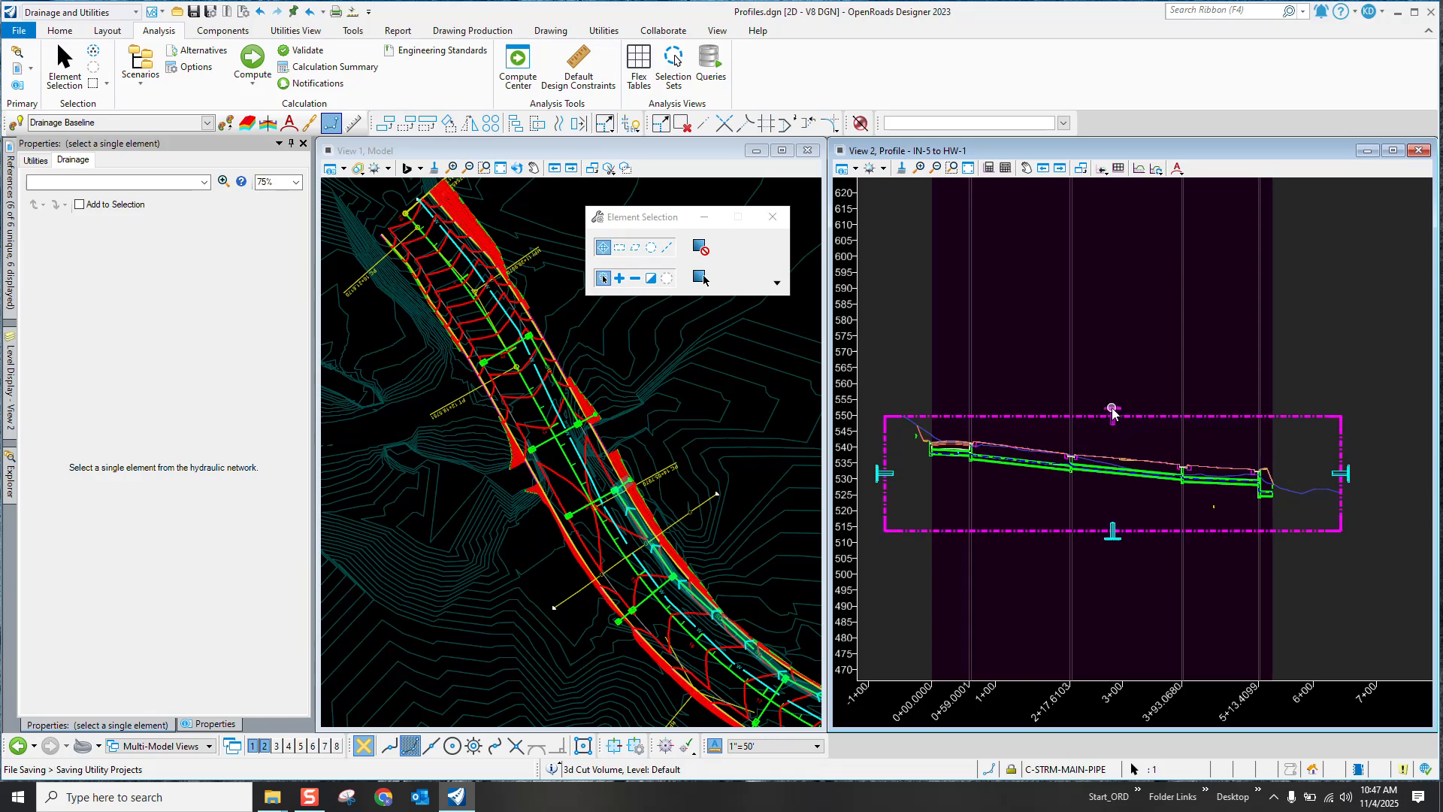
{"action": "left_click_drag", "start_coordinate": [1112, 409], "coordinate": [1113, 397]}
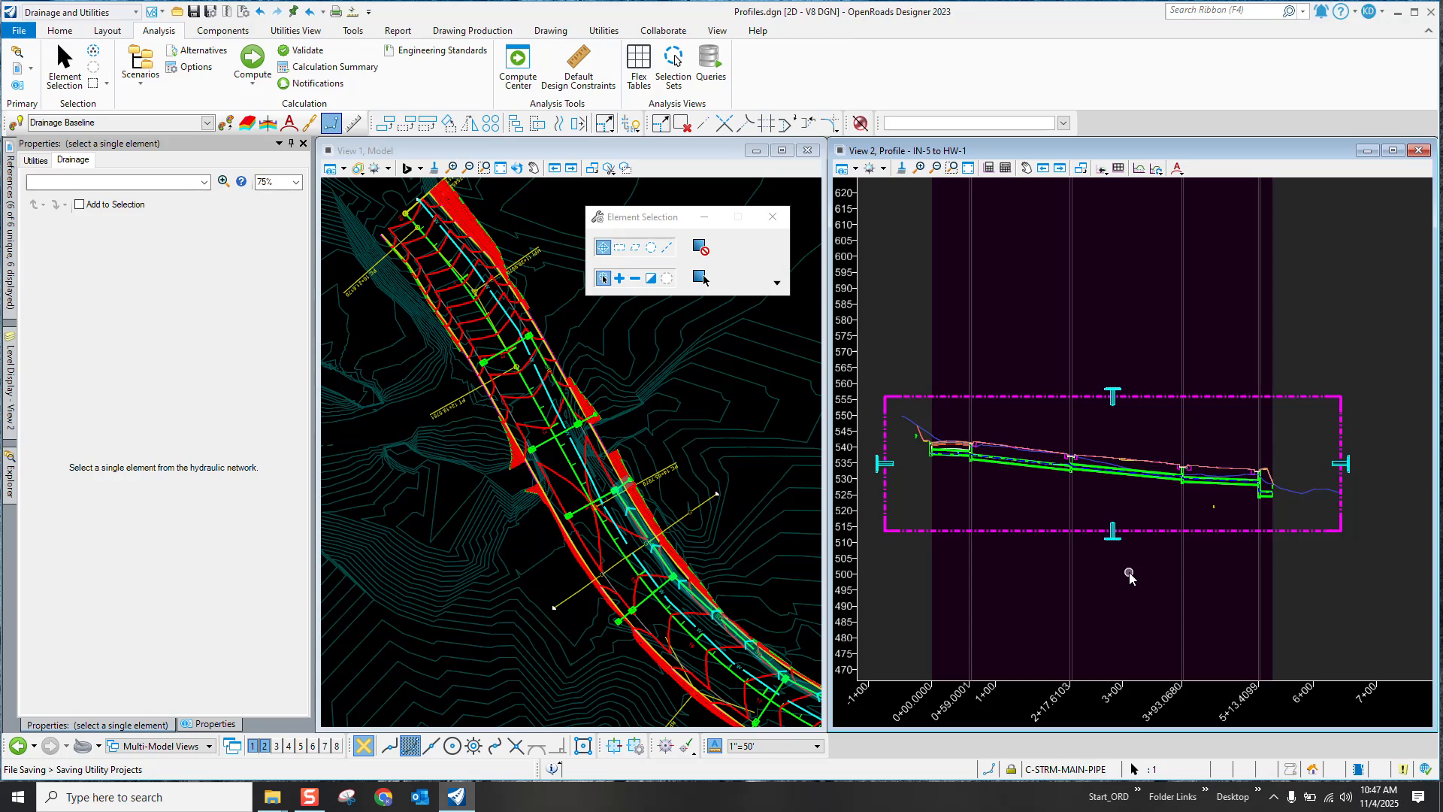
{"action": "left_click", "coordinate": [1135, 344]}
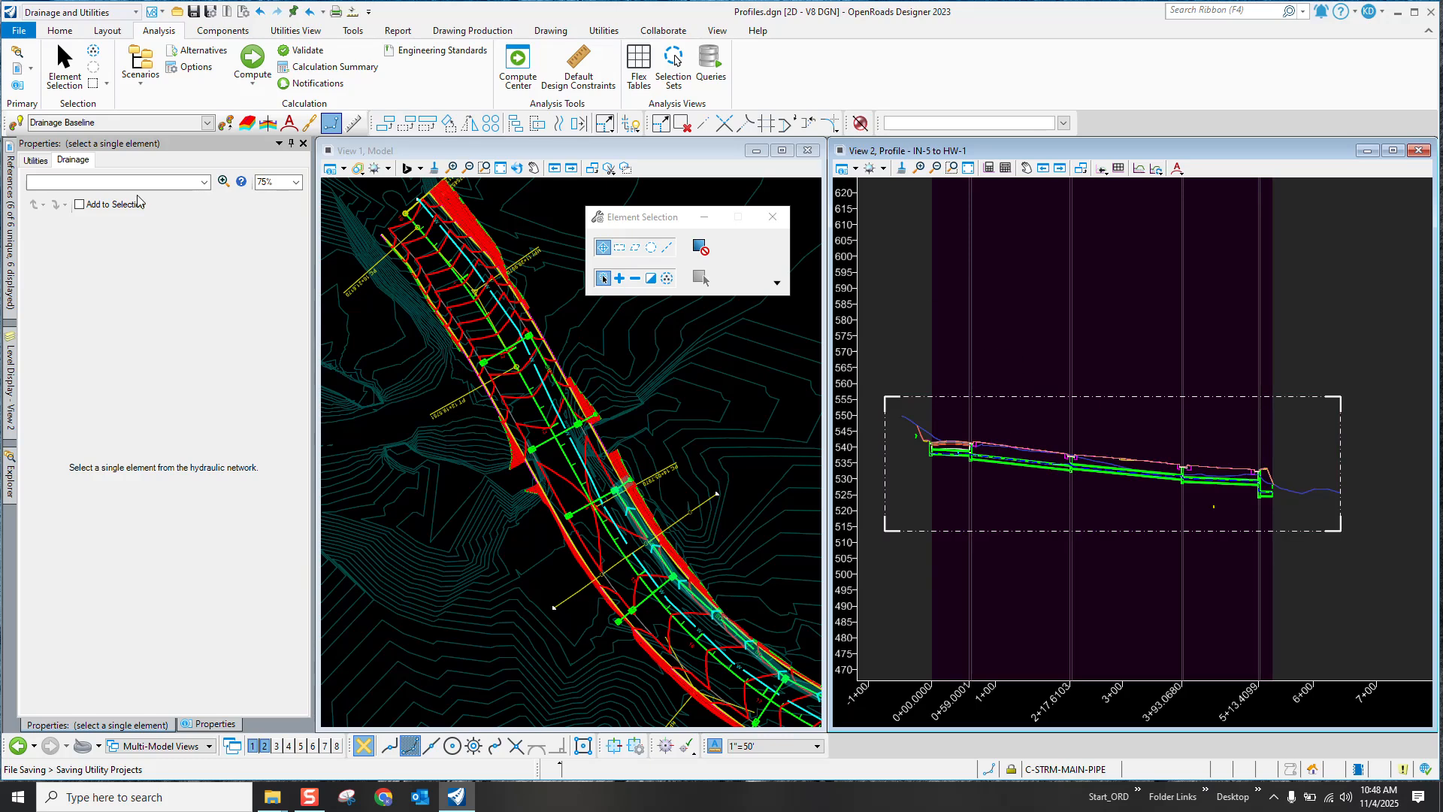
Step: Try to hide the 3D cut volume boundary by turning off the Default level of Profiles.dgn in the profile view
{"action": "left_click", "coordinate": [16, 361]}
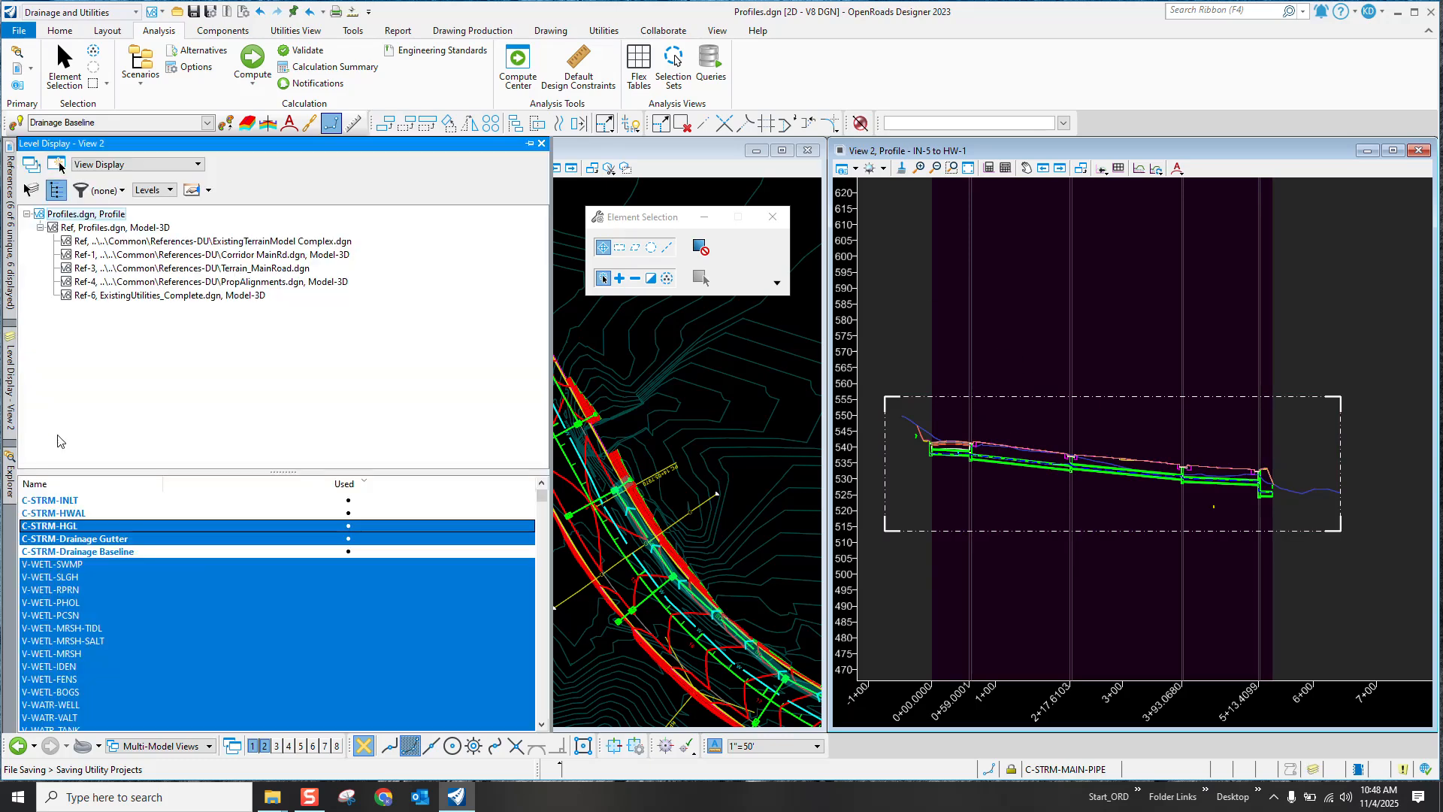
{"action": "scroll", "coordinate": [178, 543], "scroll_direction": "up", "scroll_amount": 1}
{"action": "left_click", "coordinate": [152, 501]}
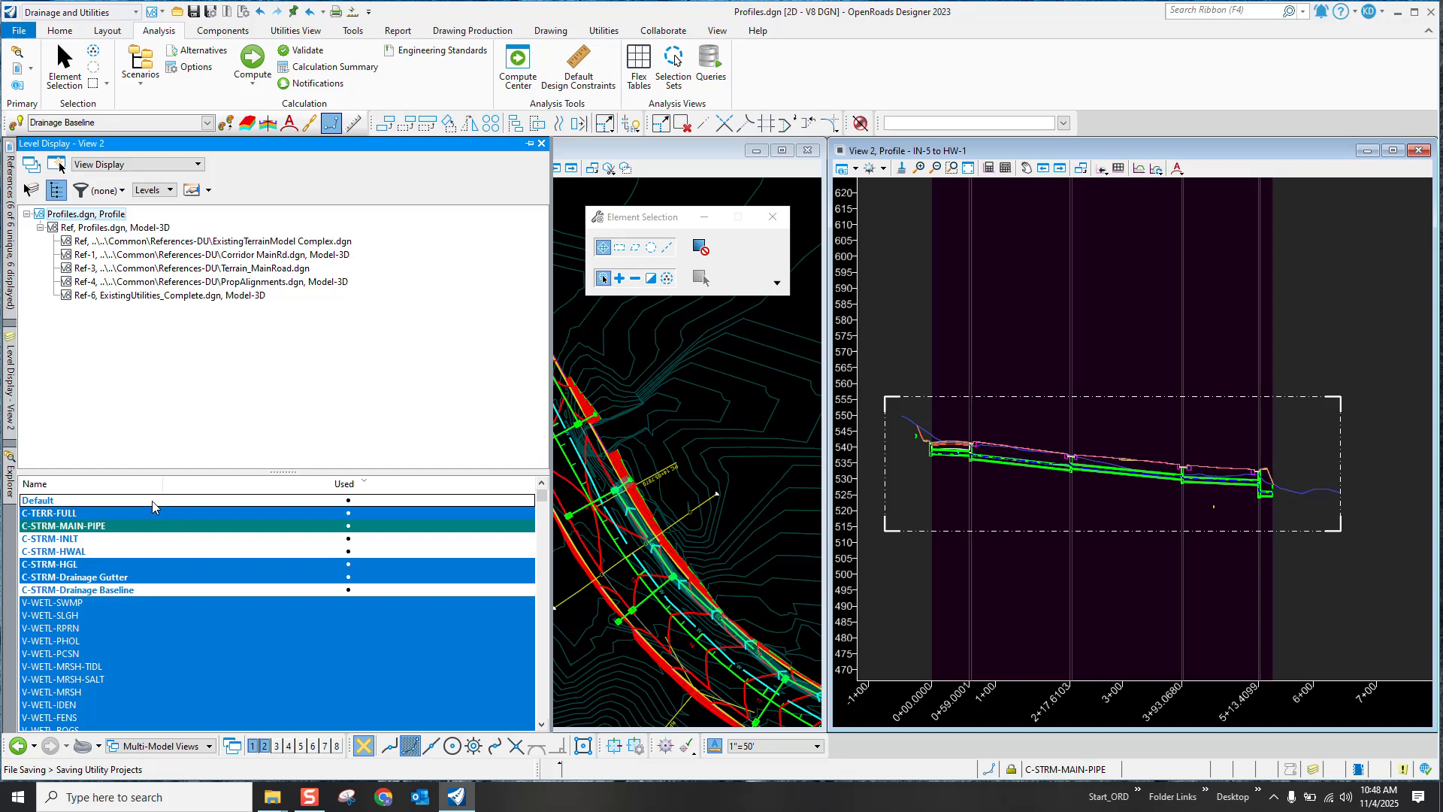
{"action": "left_click", "coordinate": [152, 501]}
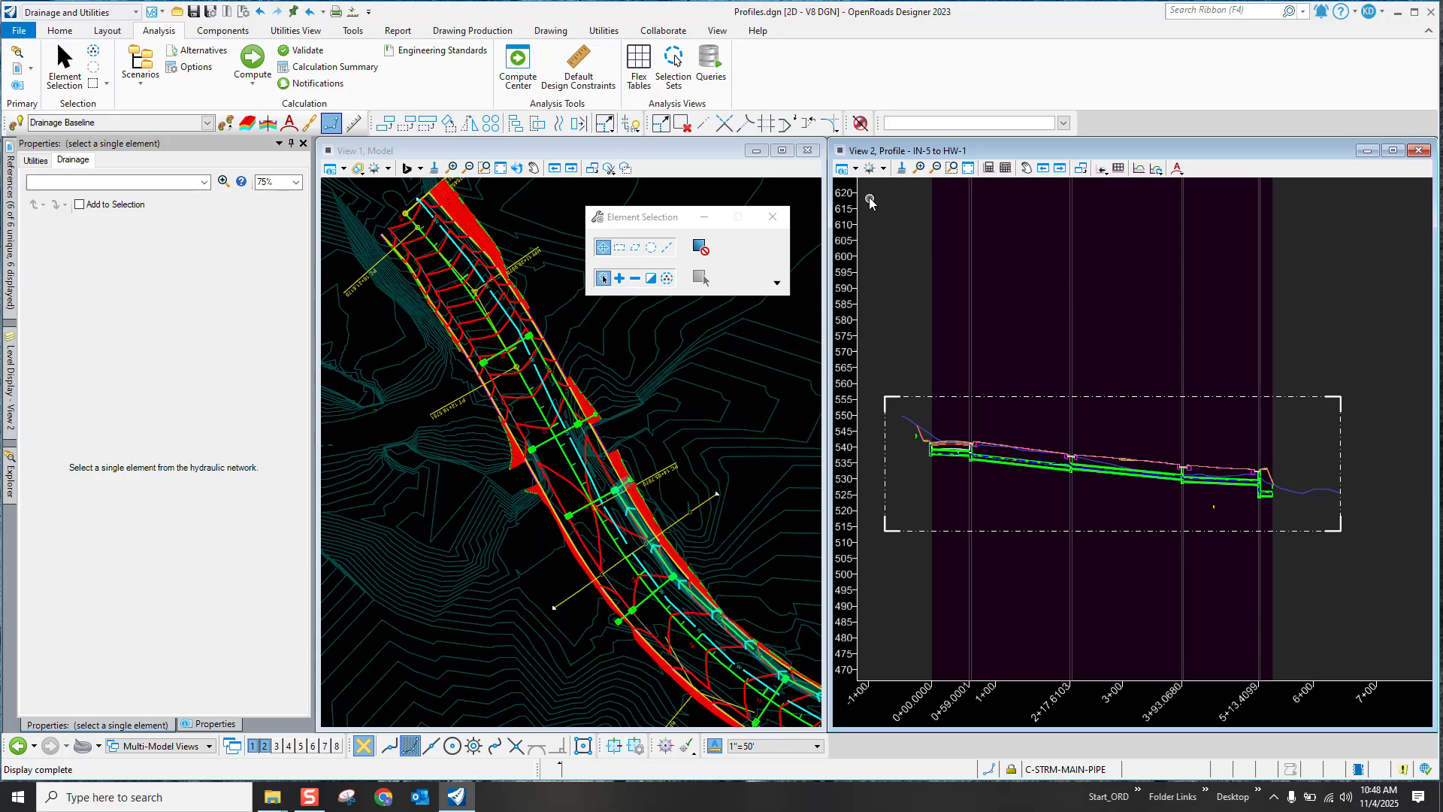
Step: Turn off the display of Constructions in the profile view to hide the 3D cut volume boundary
{"action": "left_click", "coordinate": [843, 169]}
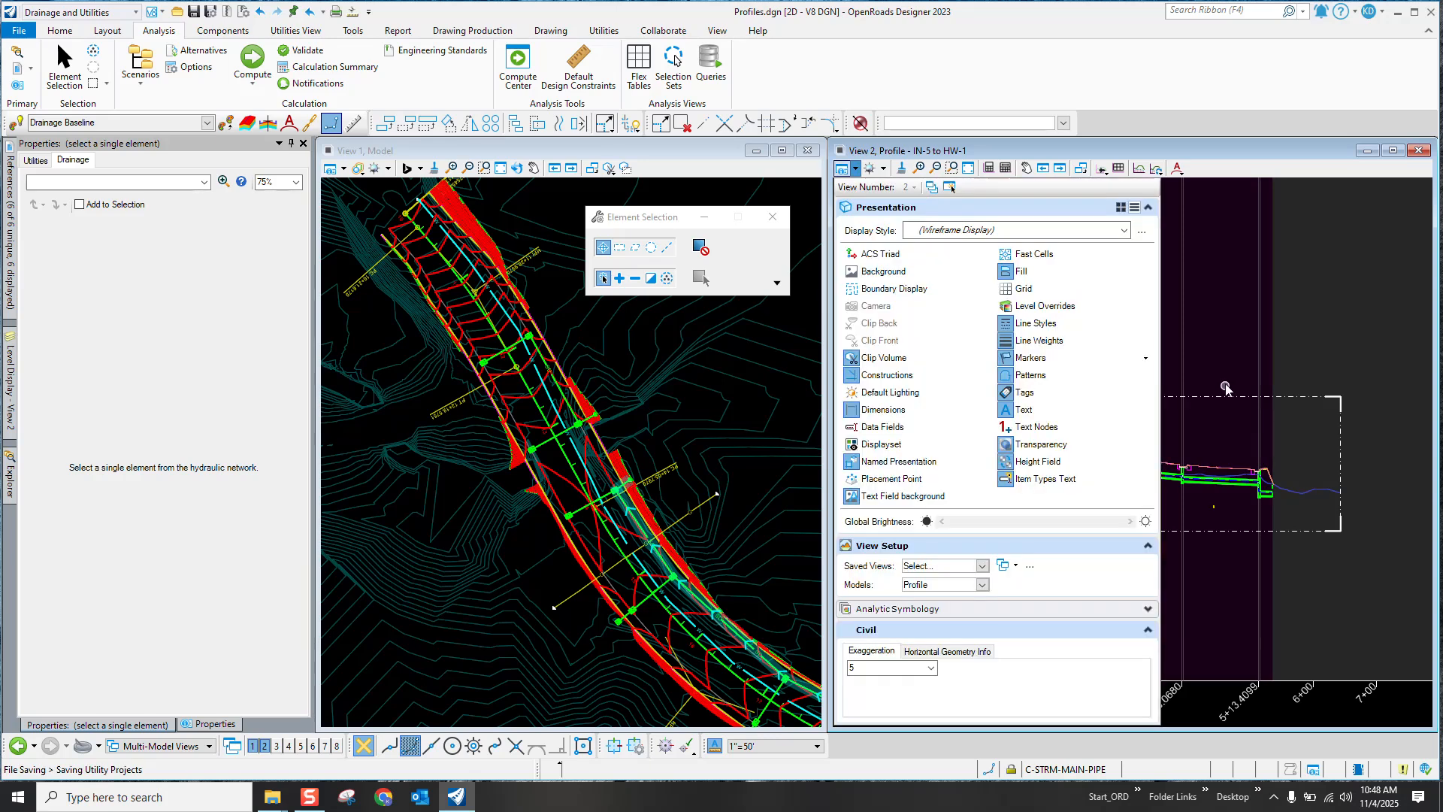
{"action": "left_click", "coordinate": [854, 174]}
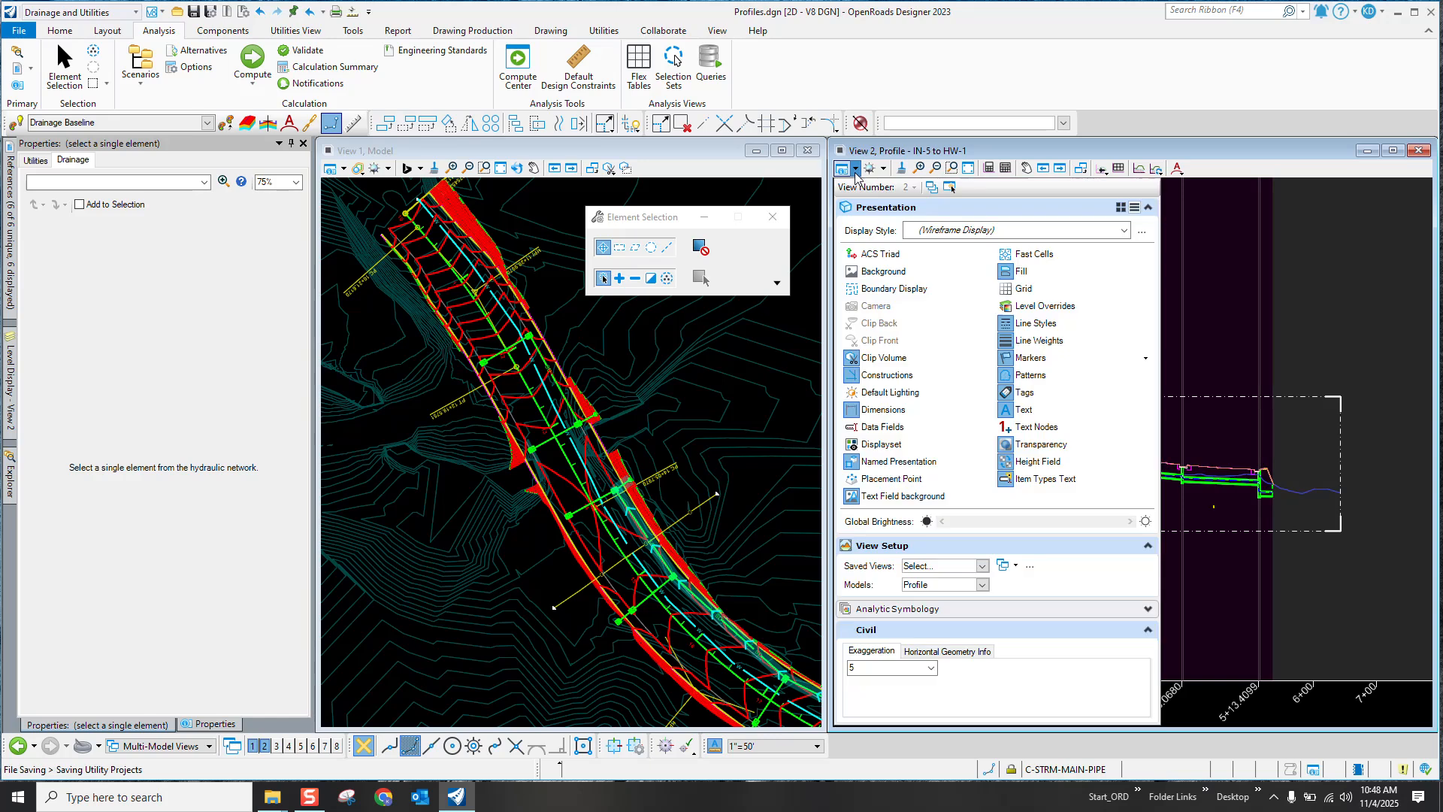
{"action": "left_click", "coordinate": [868, 378]}
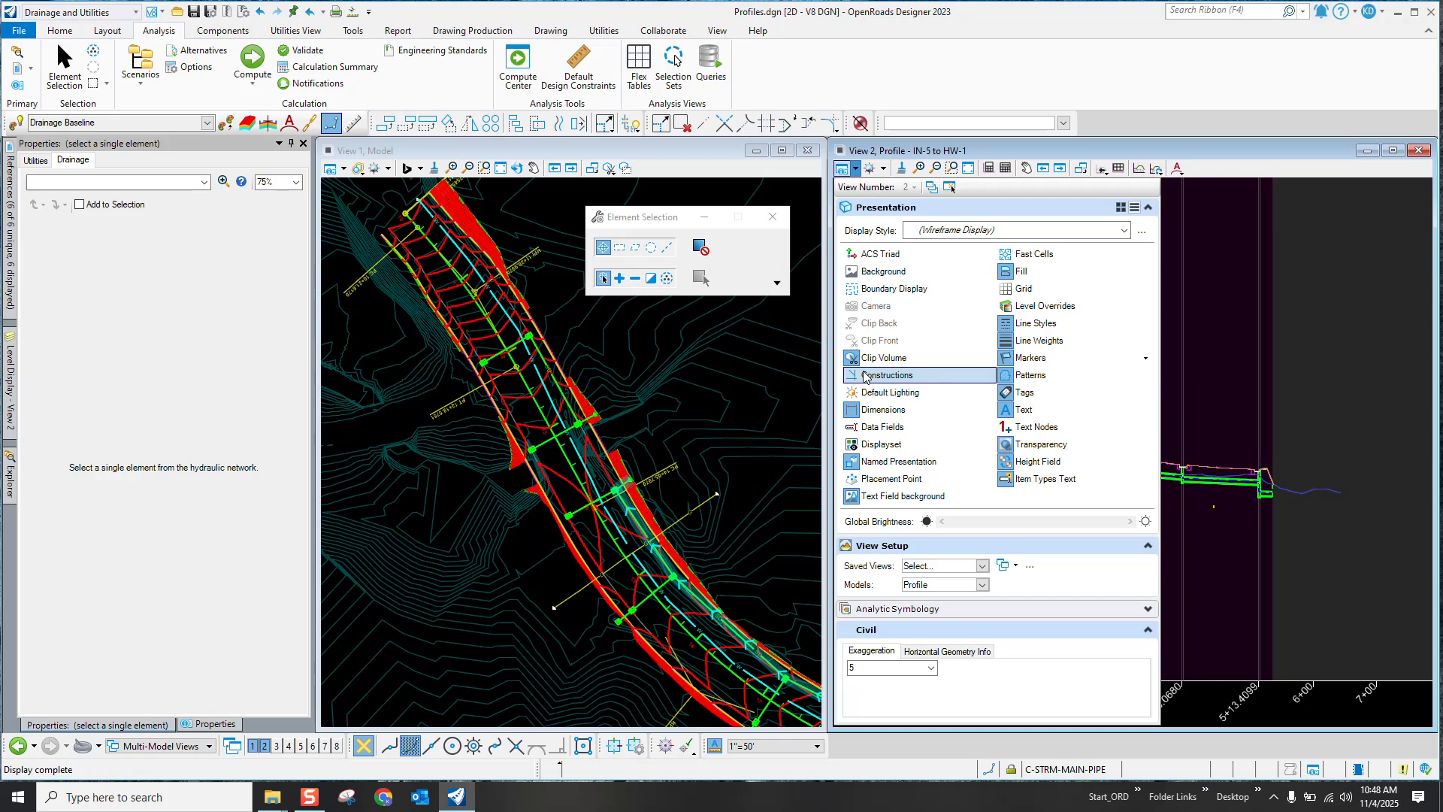
Step: Turn the display of Constructions back on in the profile view to restore the 3D cut volume boundary
{"action": "left_click", "coordinate": [869, 376]}
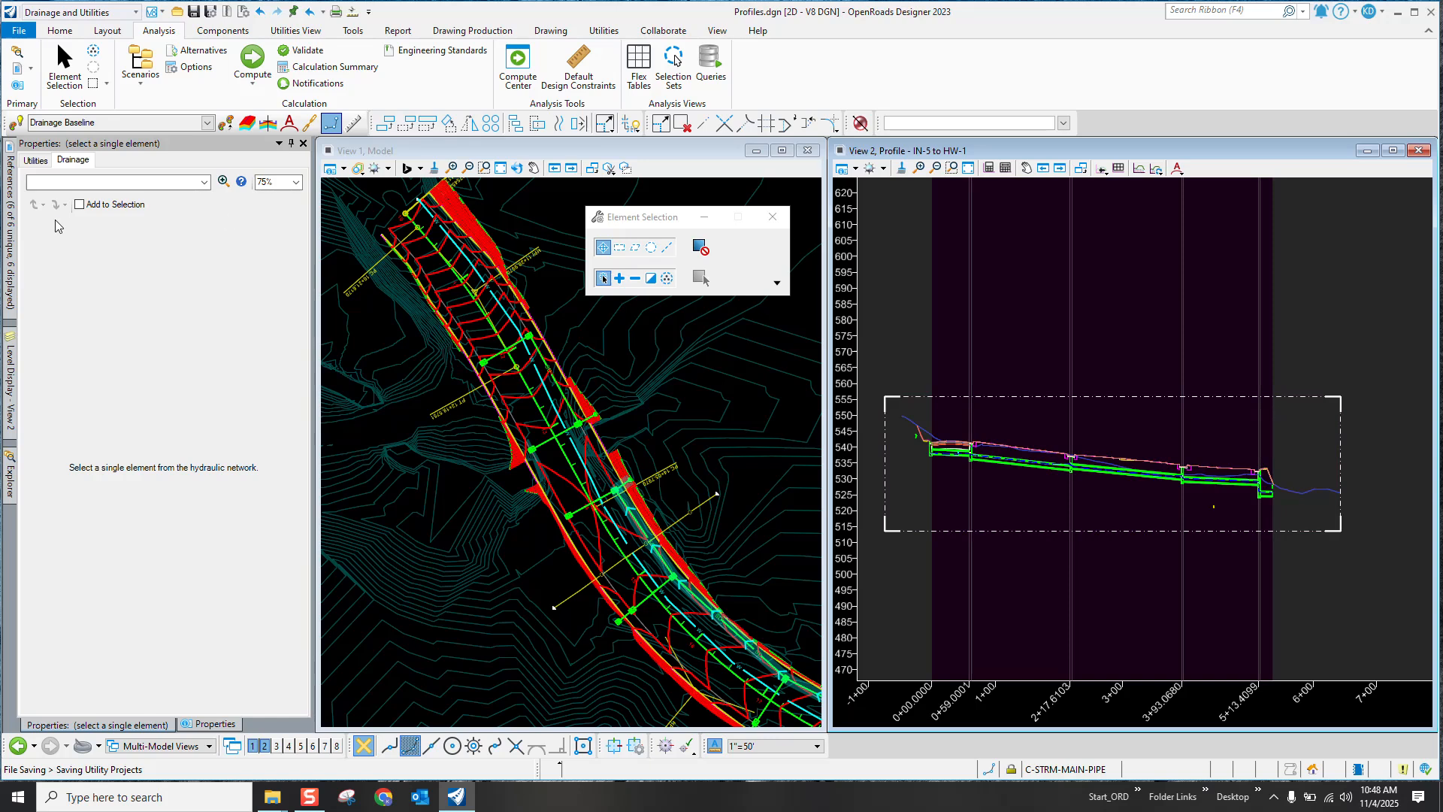
Step: Set the Cache Synch of the Profiles.dgn Model-3D reference to Manual with cached visible edges, and reload the reference
{"action": "mouse_move", "coordinate": [9, 239]}
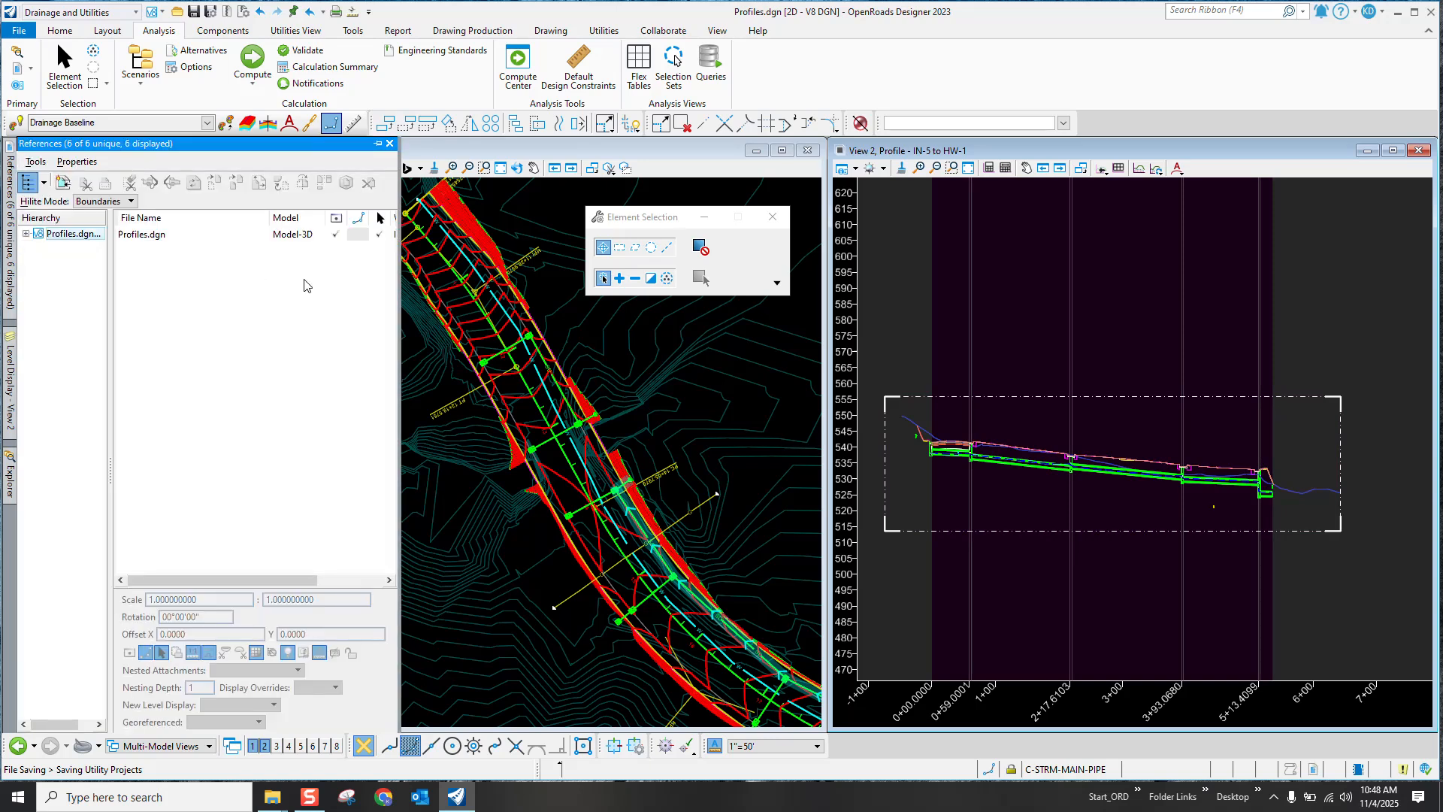
{"action": "left_click_drag", "start_coordinate": [396, 286], "coordinate": [537, 355]}
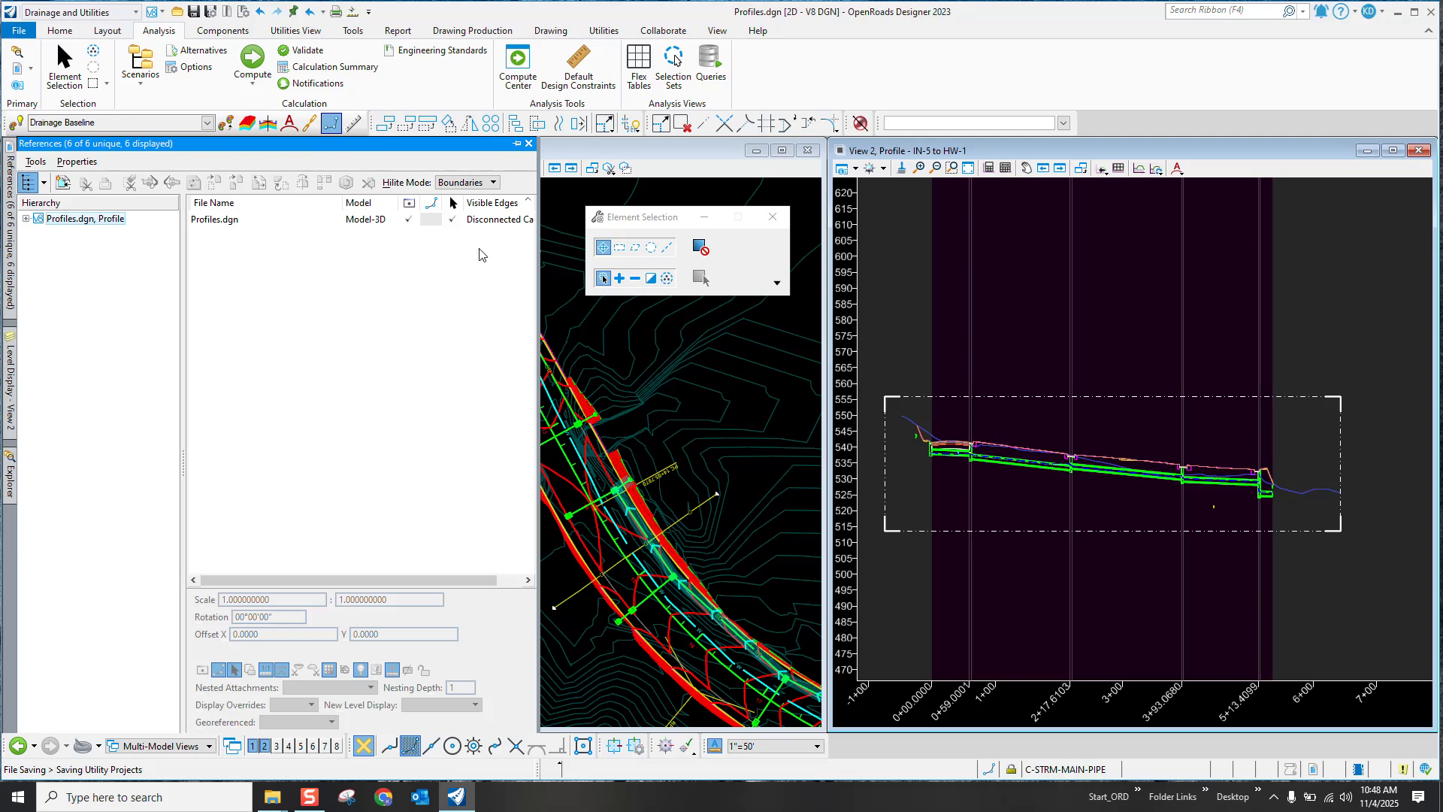
{"action": "left_click_drag", "start_coordinate": [538, 274], "coordinate": [586, 274]}
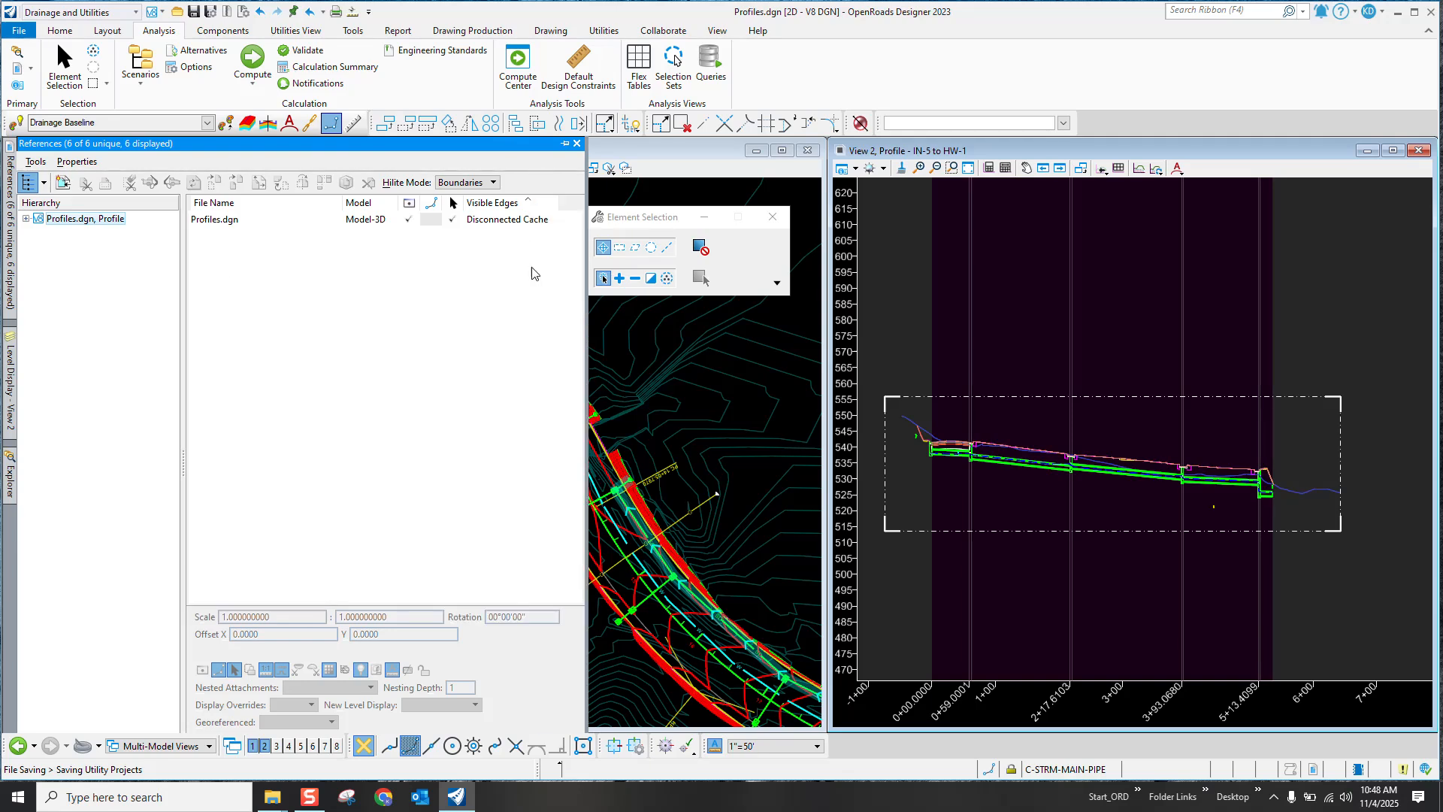
{"action": "left_click", "coordinate": [498, 223]}
{"action": "left_click", "coordinate": [498, 223]}
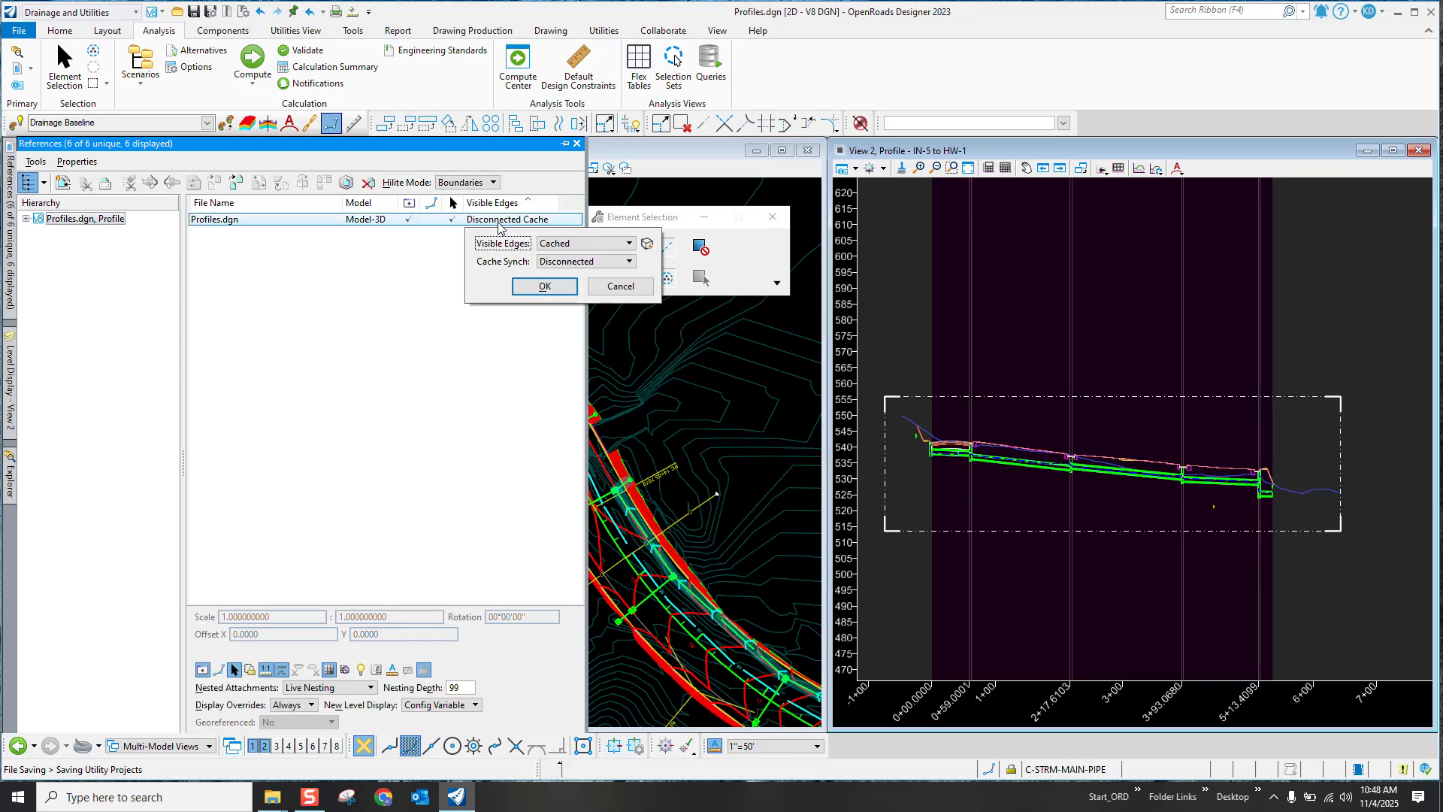
{"action": "left_click", "coordinate": [549, 265]}
{"action": "left_click", "coordinate": [560, 216]}
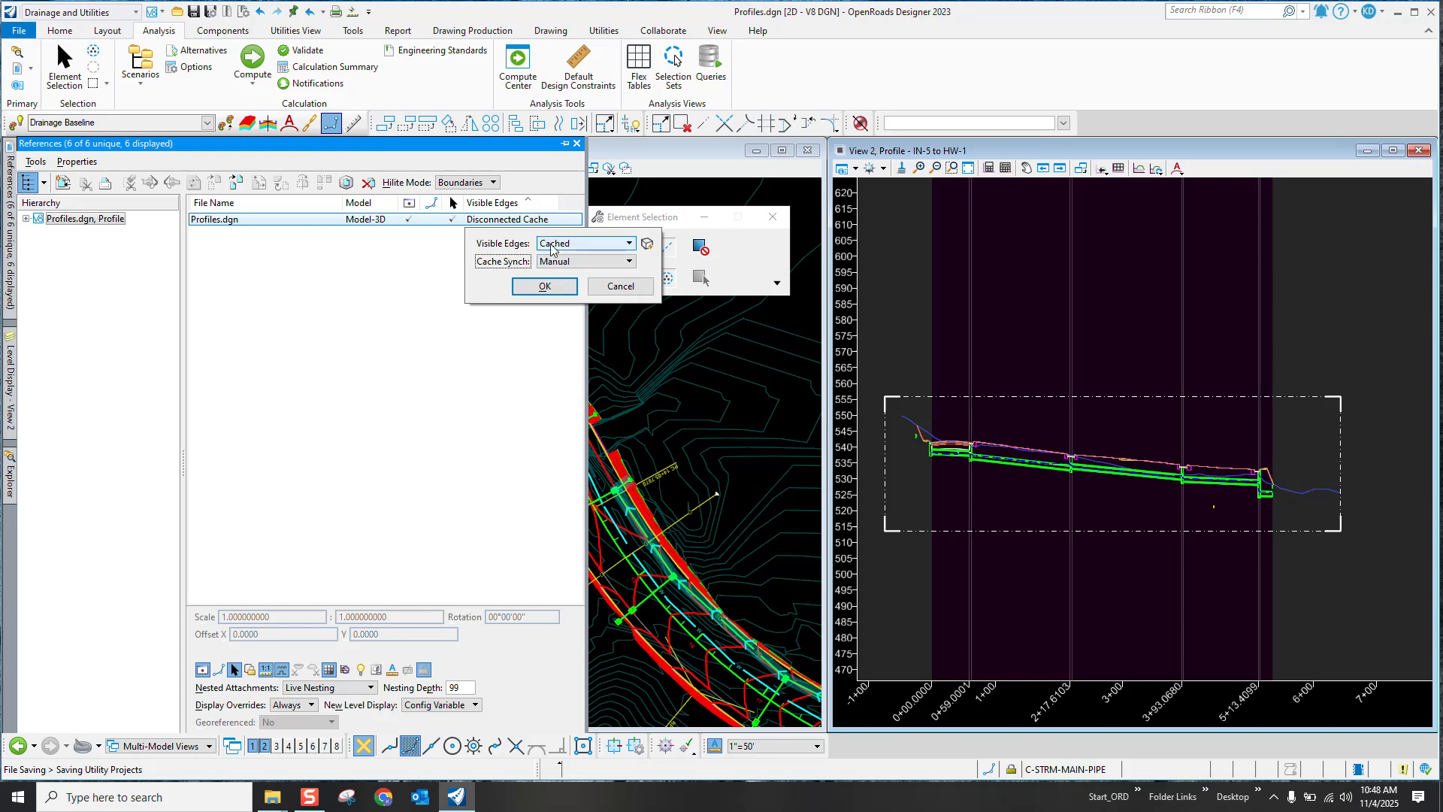
{"action": "left_click", "coordinate": [540, 287]}
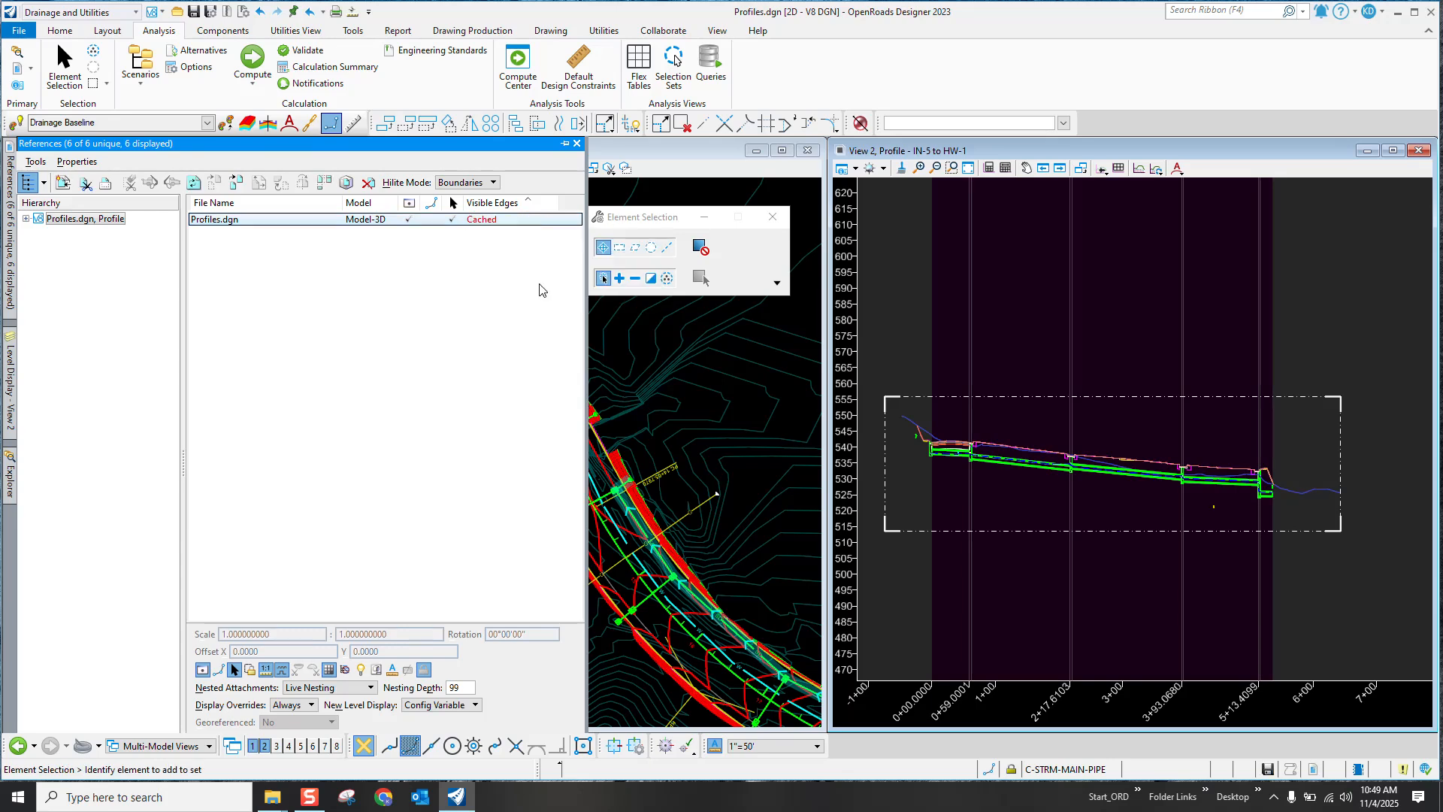
{"action": "right_click", "coordinate": [497, 218]}
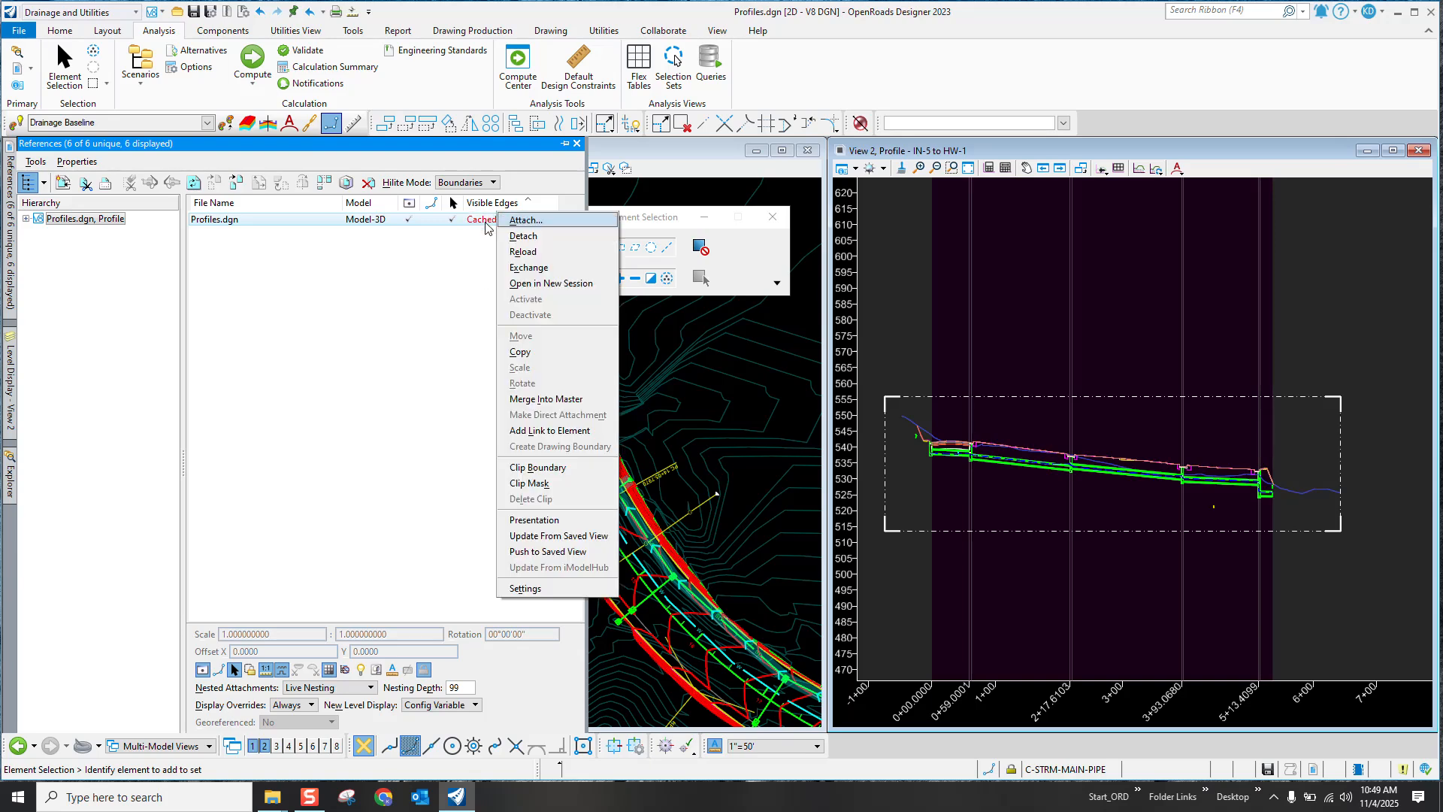
{"action": "left_click", "coordinate": [522, 253]}
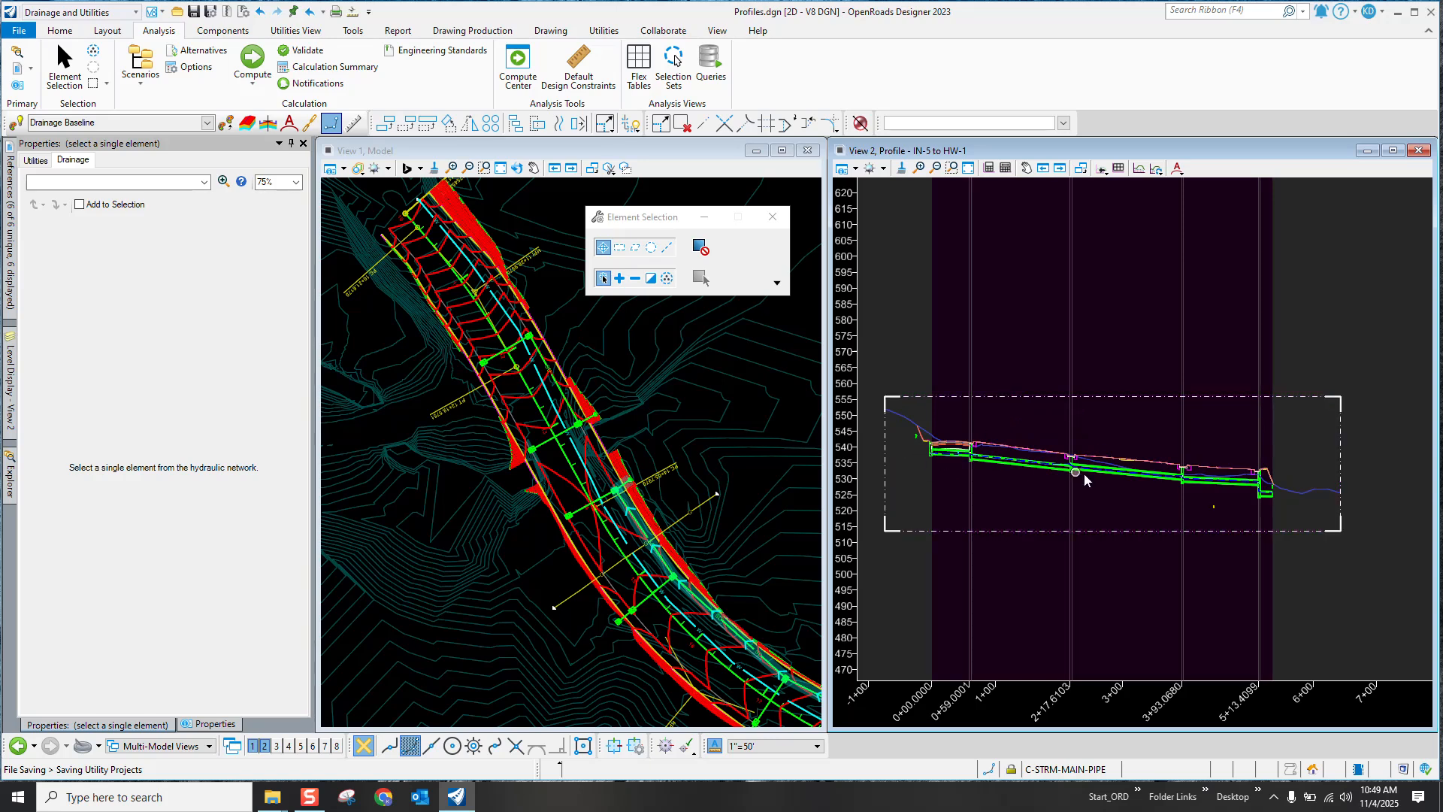
Step: Examine the reloaded 3D cut in the profile, briefly selecting the 3D cut volume boundary and clearing the selection
{"action": "scroll", "coordinate": [953, 457], "scroll_direction": "up", "scroll_amount": 2}
{"action": "scroll", "coordinate": [1057, 458], "scroll_direction": "down", "scroll_amount": 2}
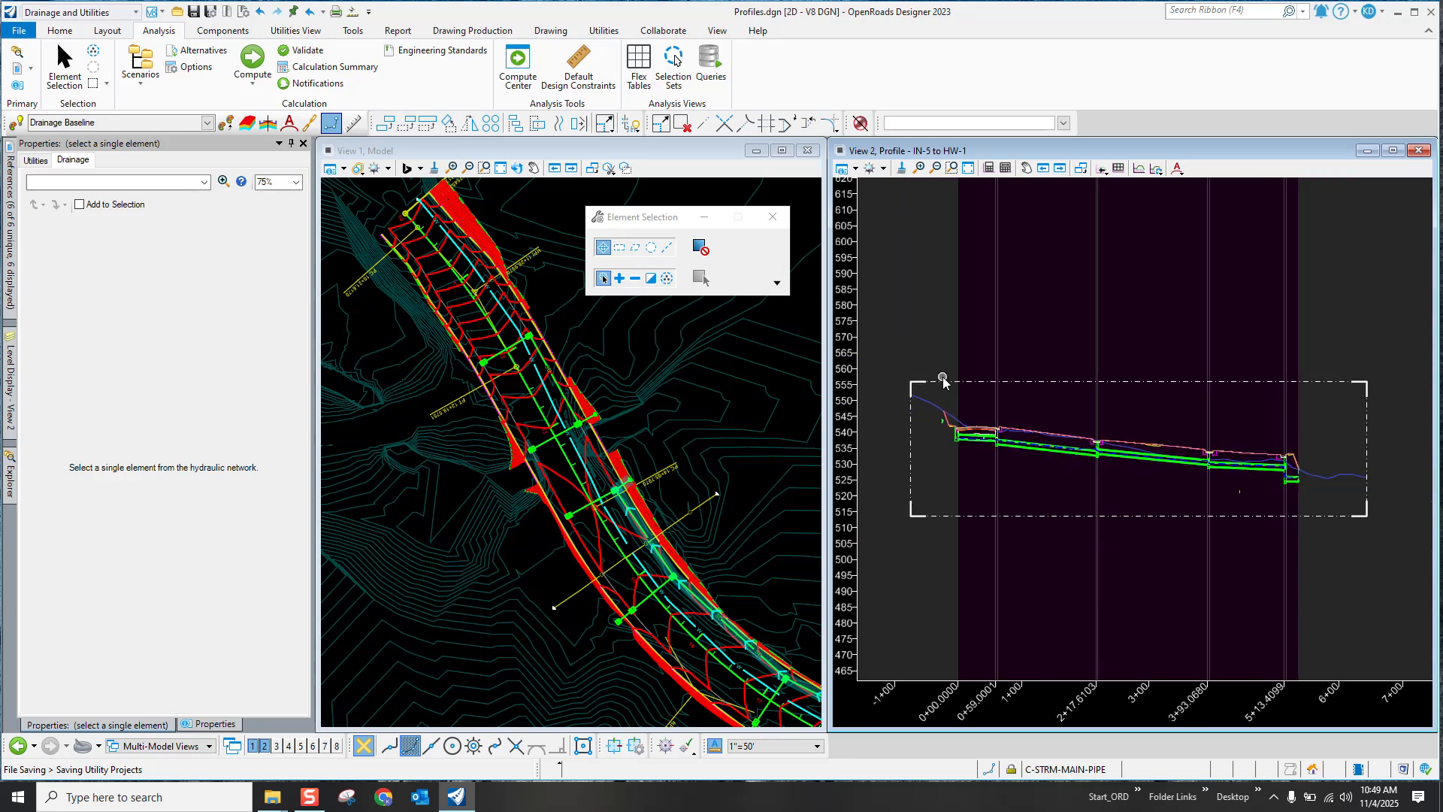
{"action": "scroll", "coordinate": [997, 390], "scroll_direction": "down", "scroll_amount": 2}
{"action": "scroll", "coordinate": [988, 397], "scroll_direction": "up", "scroll_amount": 1}
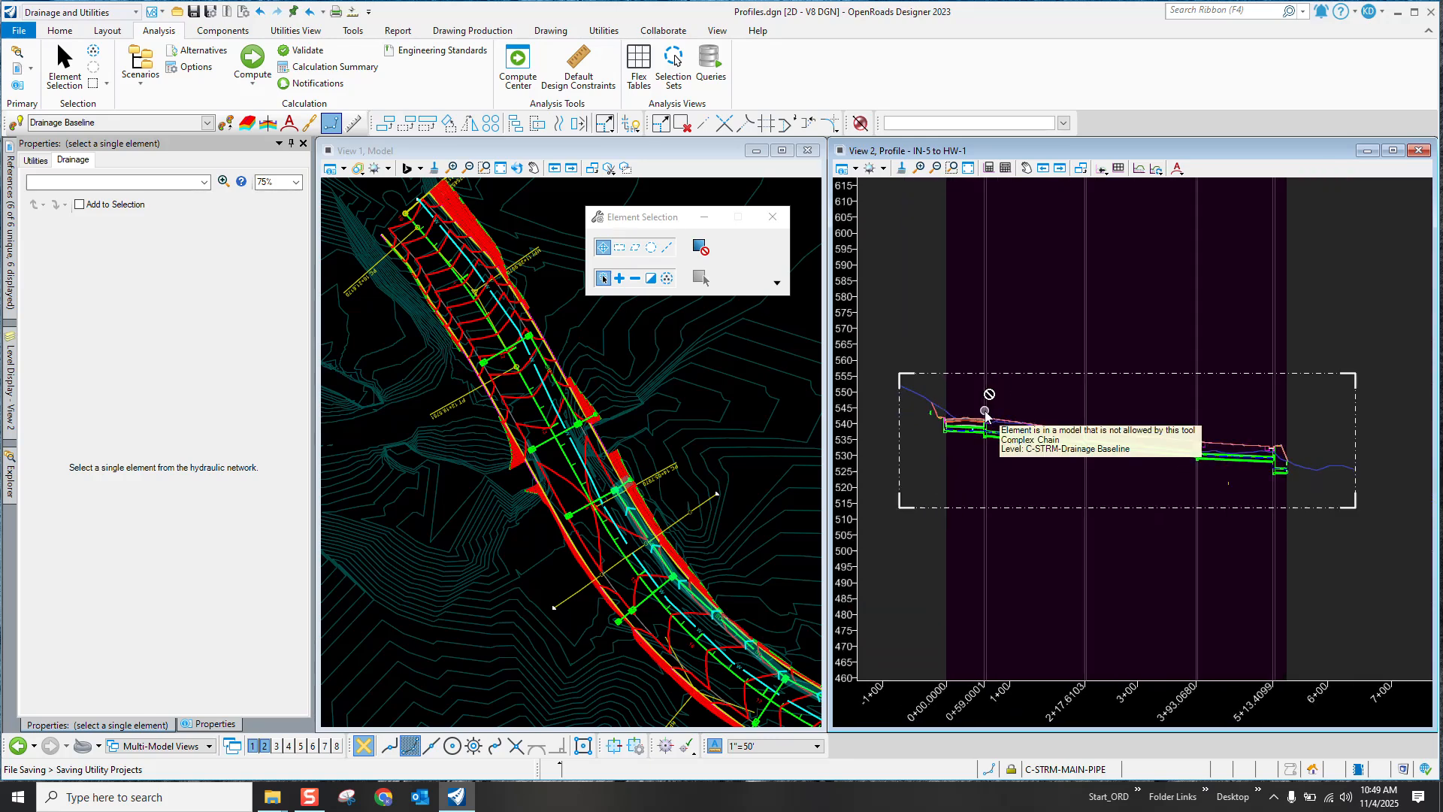
{"action": "mouse_move", "coordinate": [11, 462]}
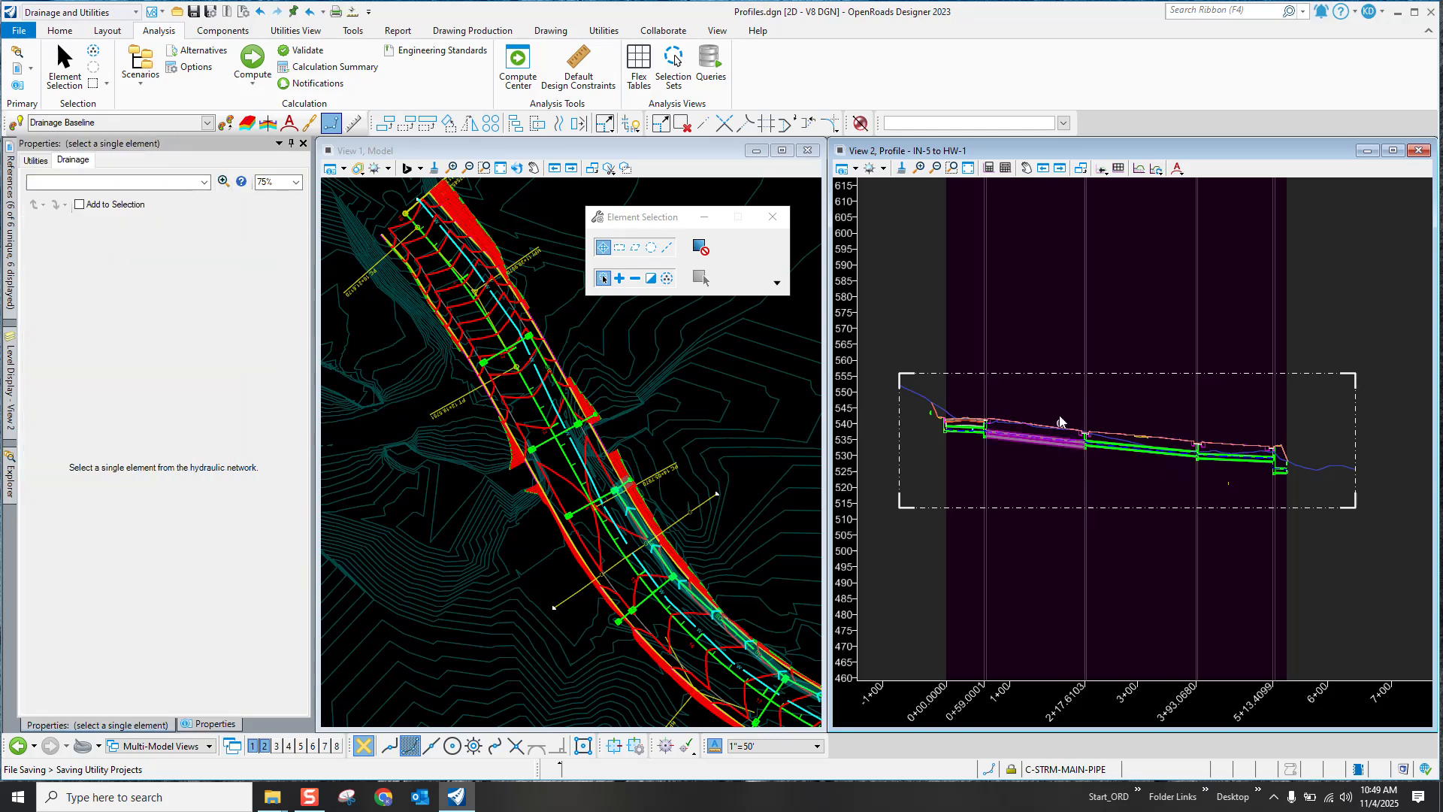
{"action": "left_click", "coordinate": [1106, 376]}
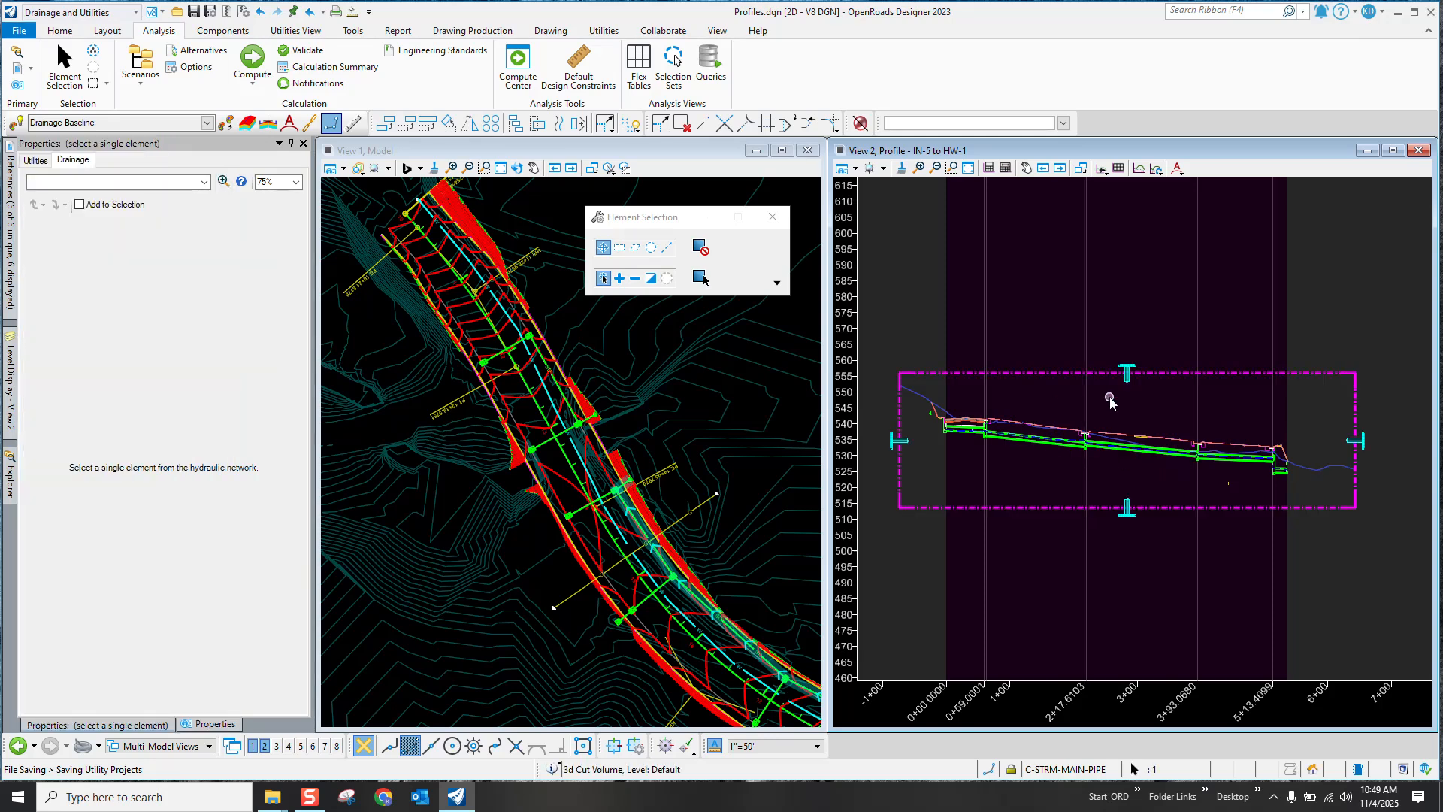
{"action": "left_click", "coordinate": [1108, 396]}
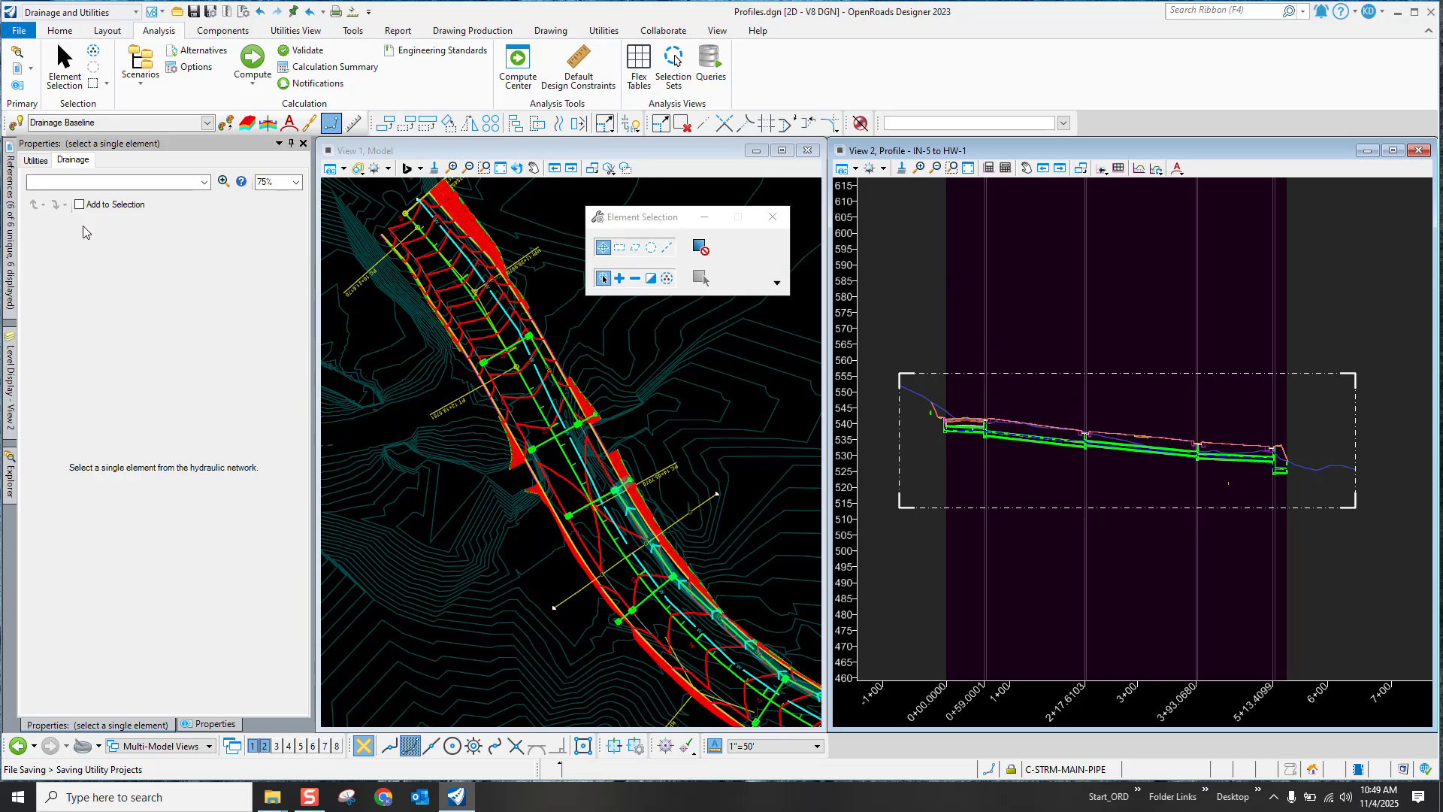
Step: Turn the display of the Model-3D reference off and back on to compare the profile with and without the 3D cut
{"action": "mouse_move", "coordinate": [9, 263]}
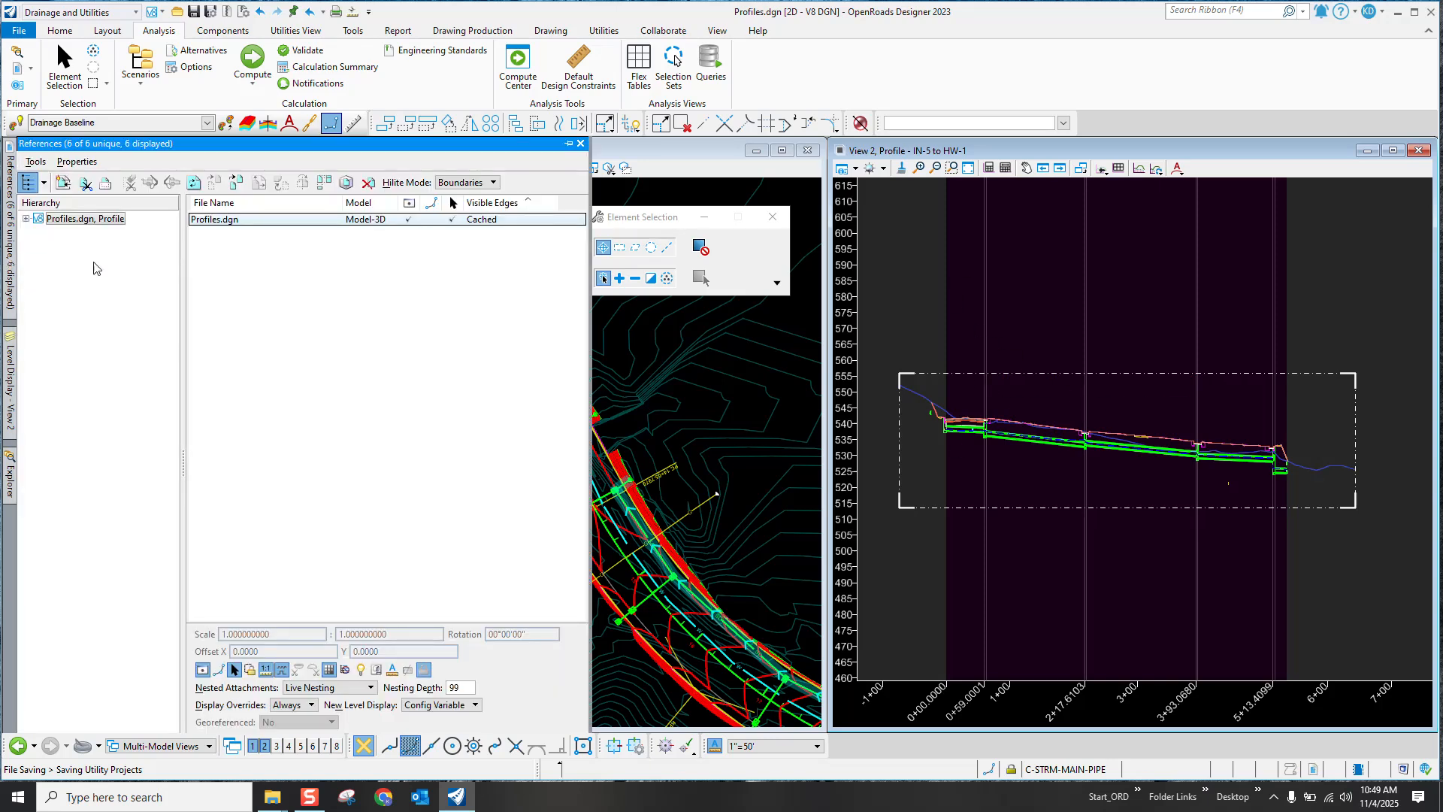
{"action": "left_click", "coordinate": [411, 220]}
{"action": "left_click", "coordinate": [409, 220]}
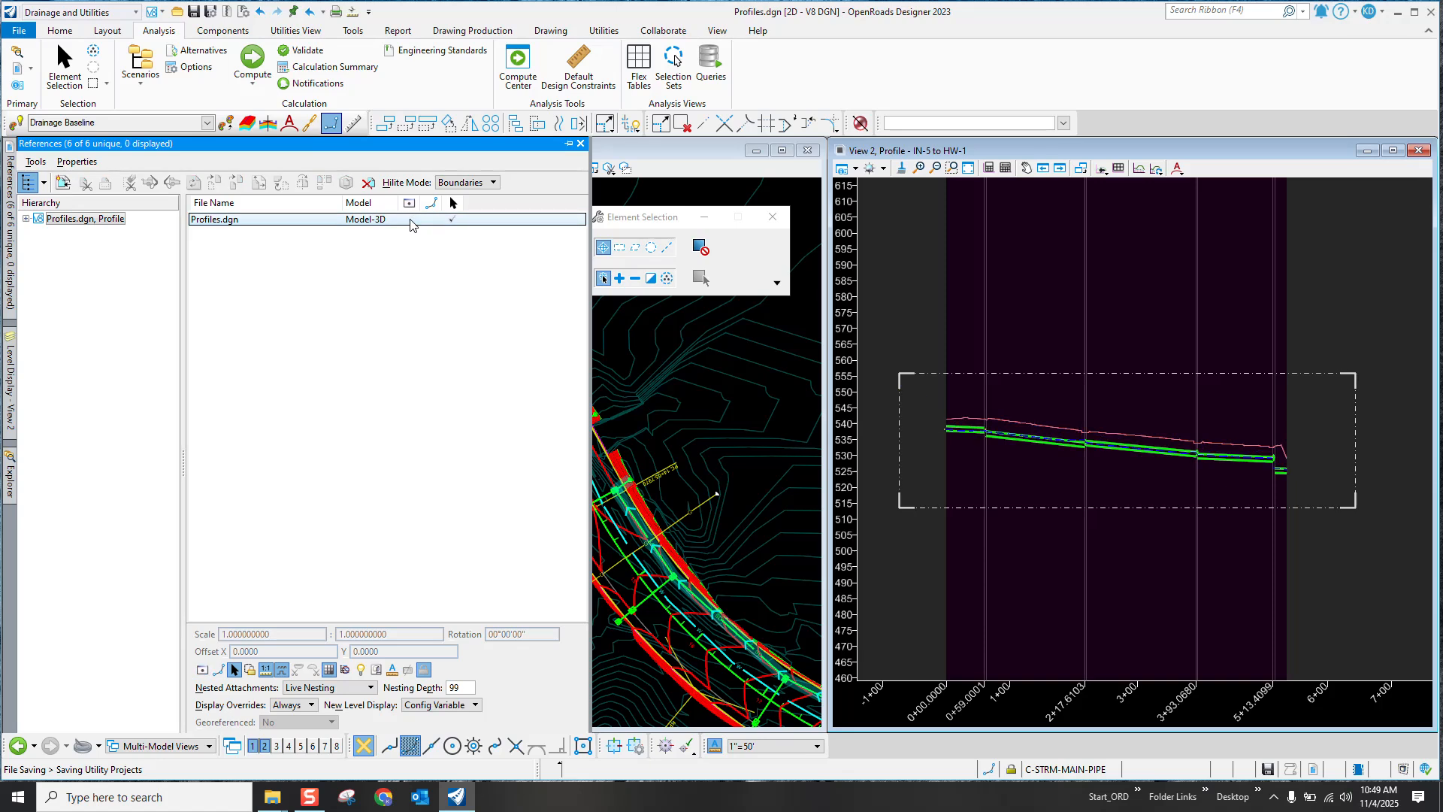
{"action": "left_click", "coordinate": [410, 220]}
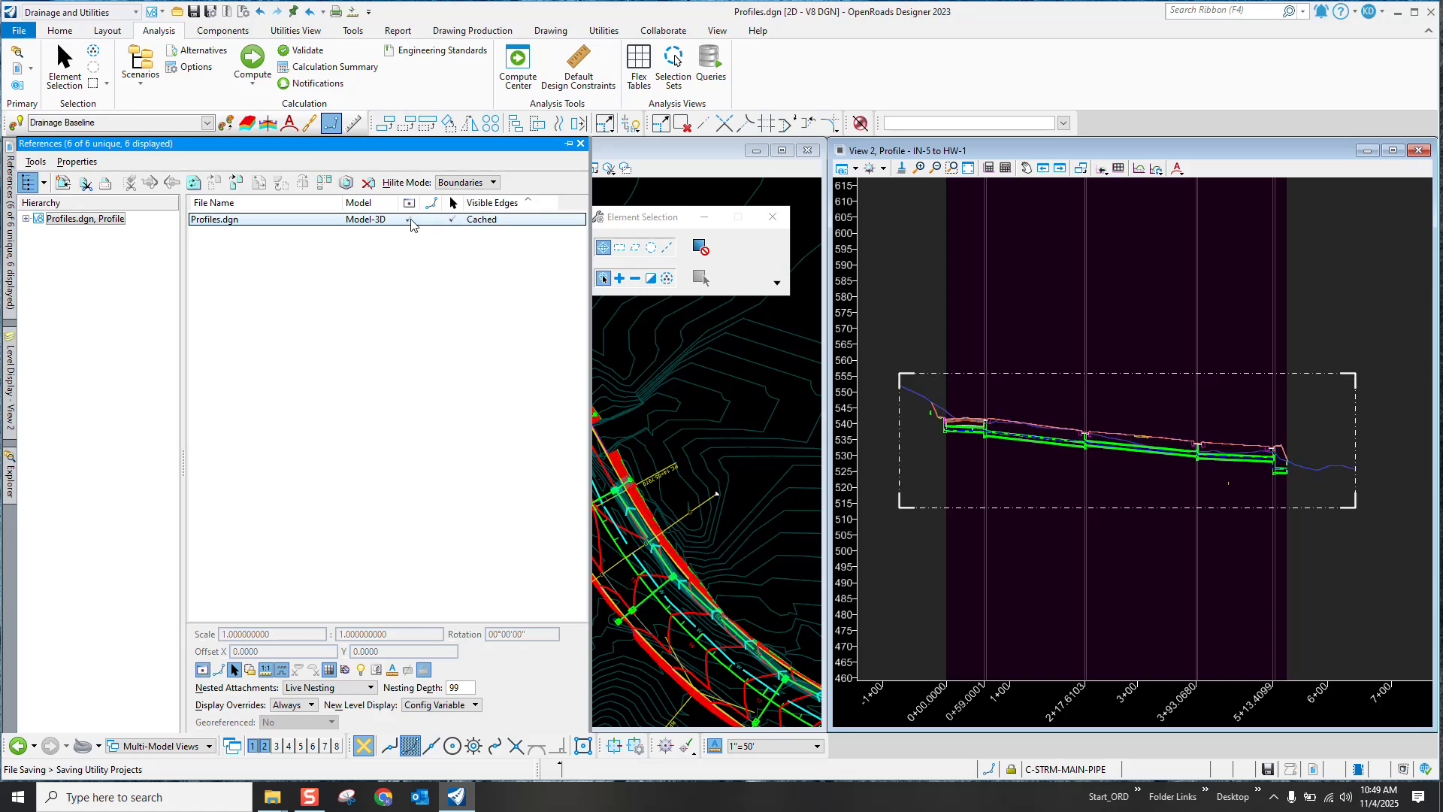